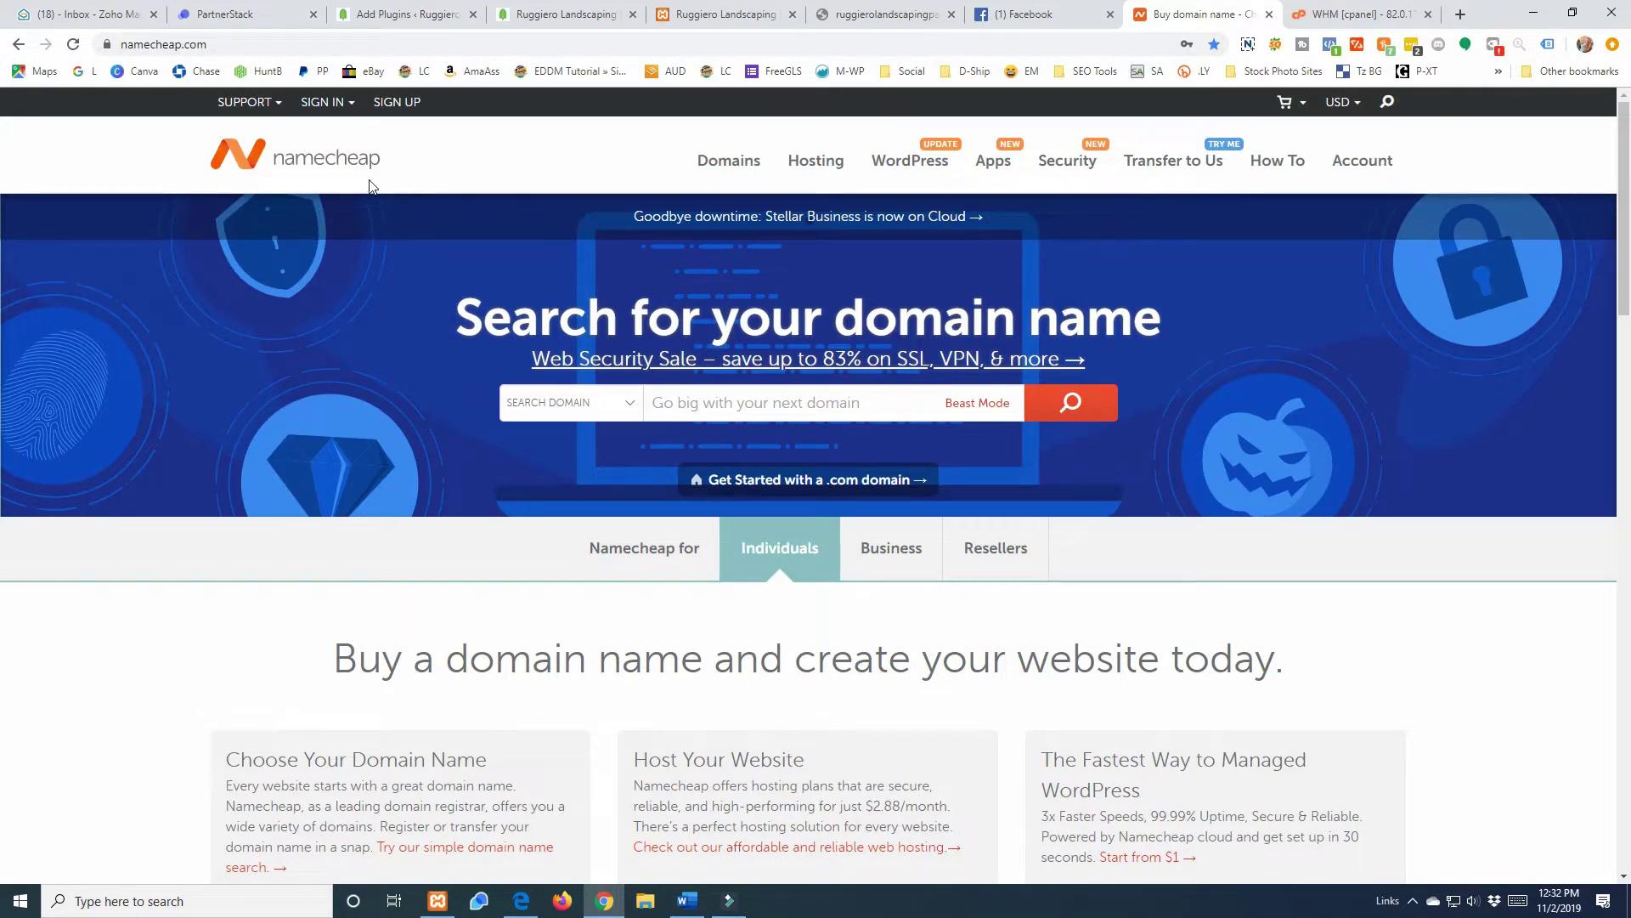
# Sign in to the Namecheap account and review the full list of owned domains.
pyautogui.moveTo(336, 102)
pyautogui.click(355, 247)
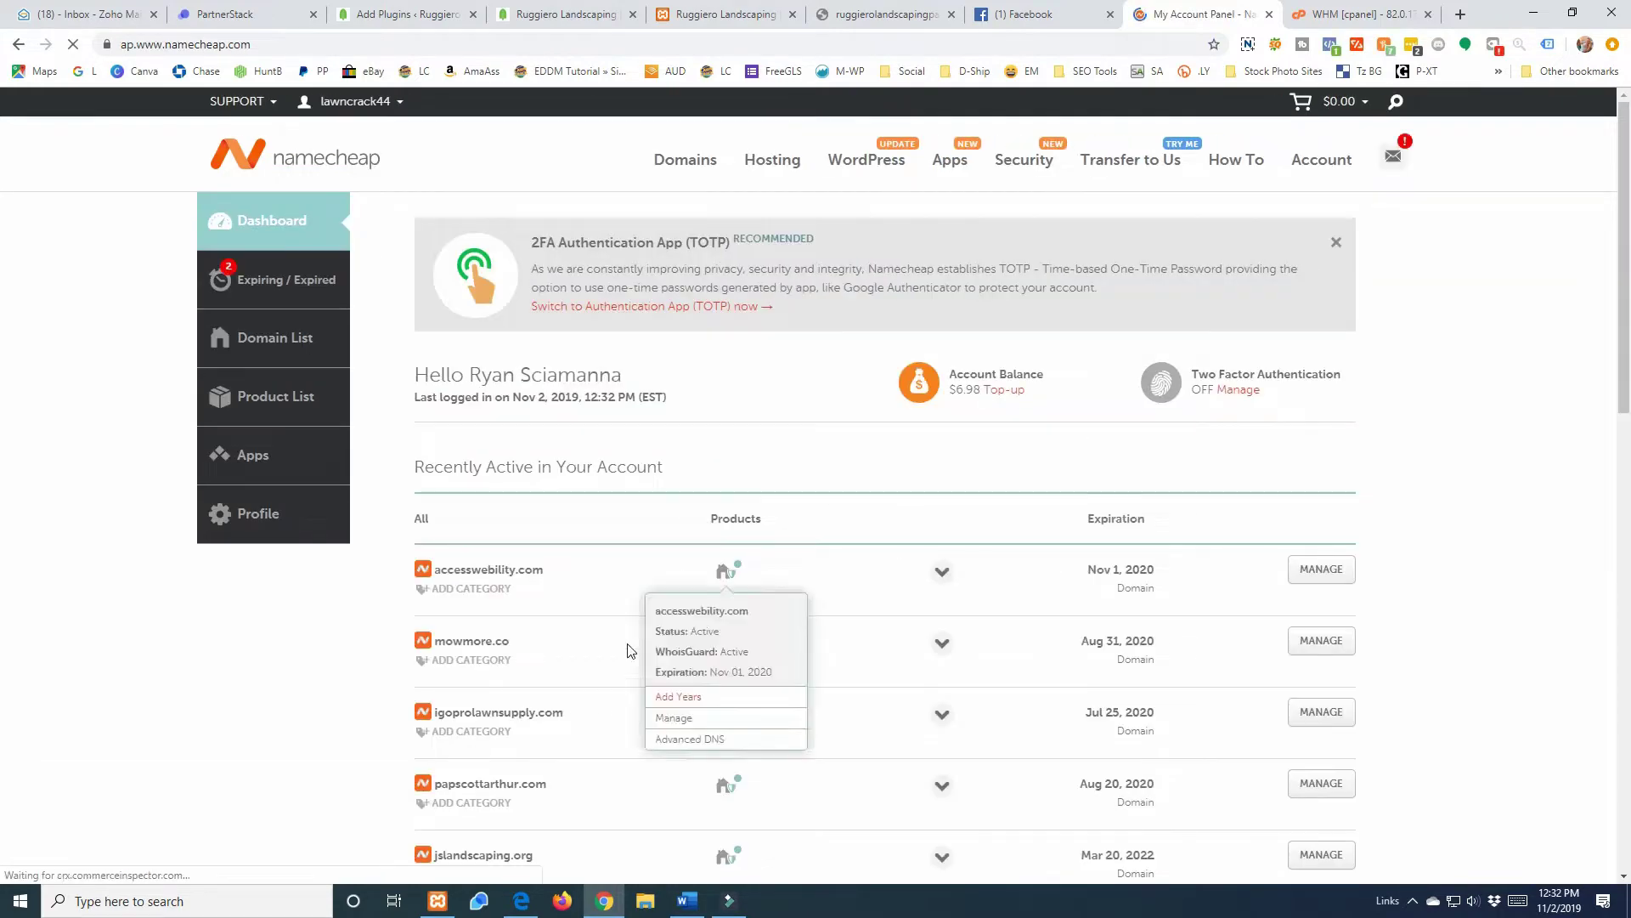
pyautogui.scroll(-12, 634, 642)
pyautogui.scroll(10, 634, 642)
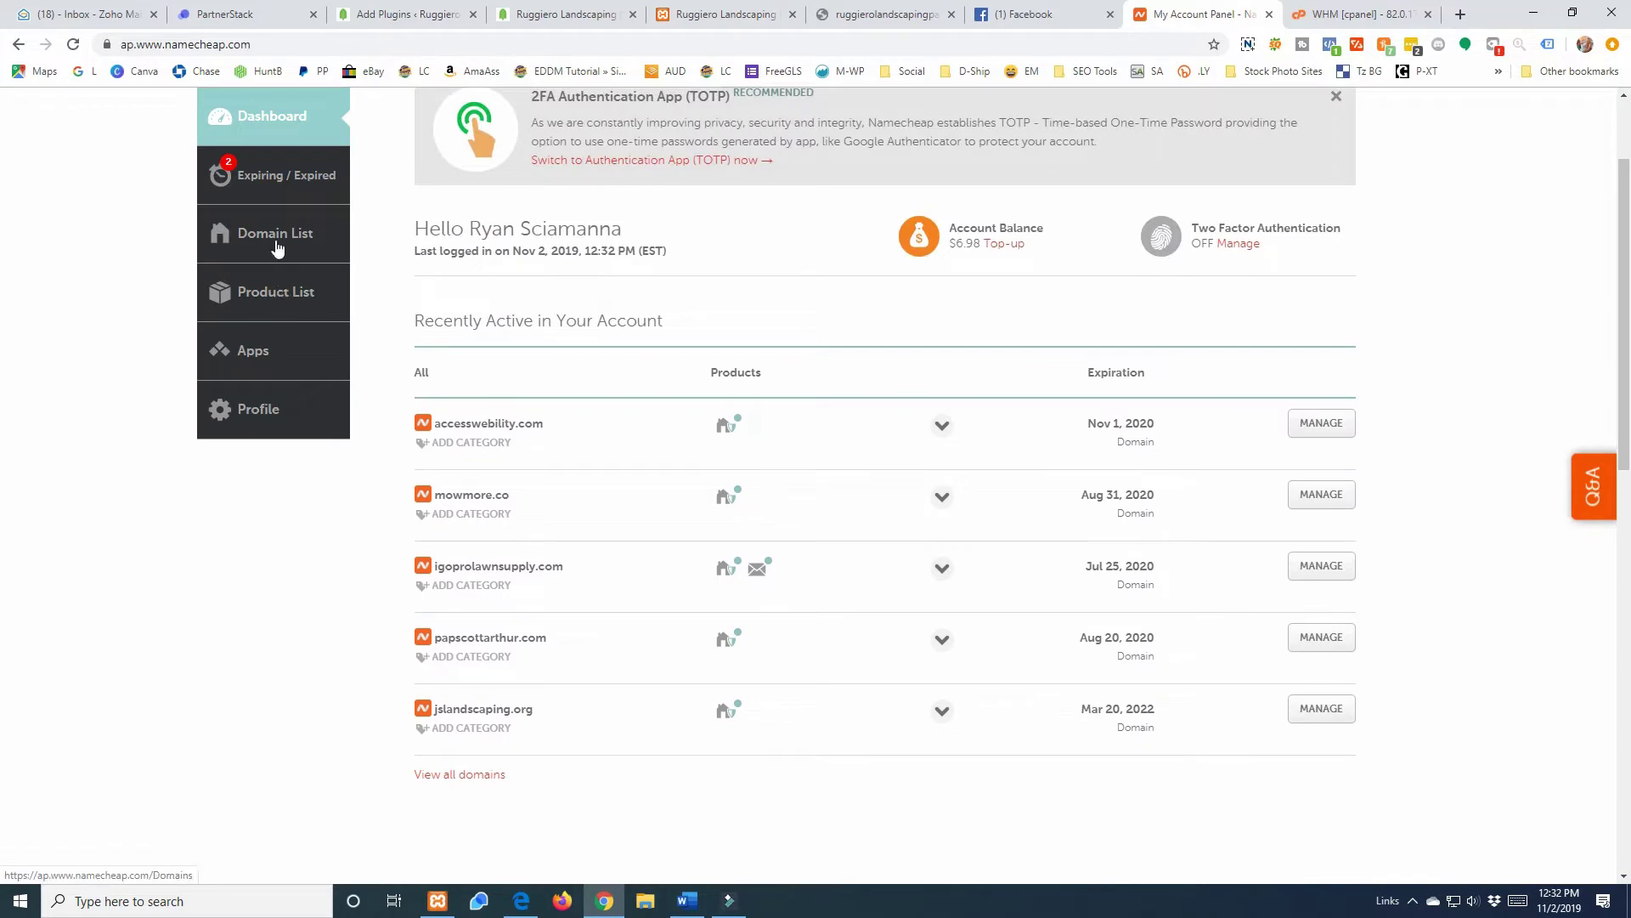
pyautogui.click(280, 246)
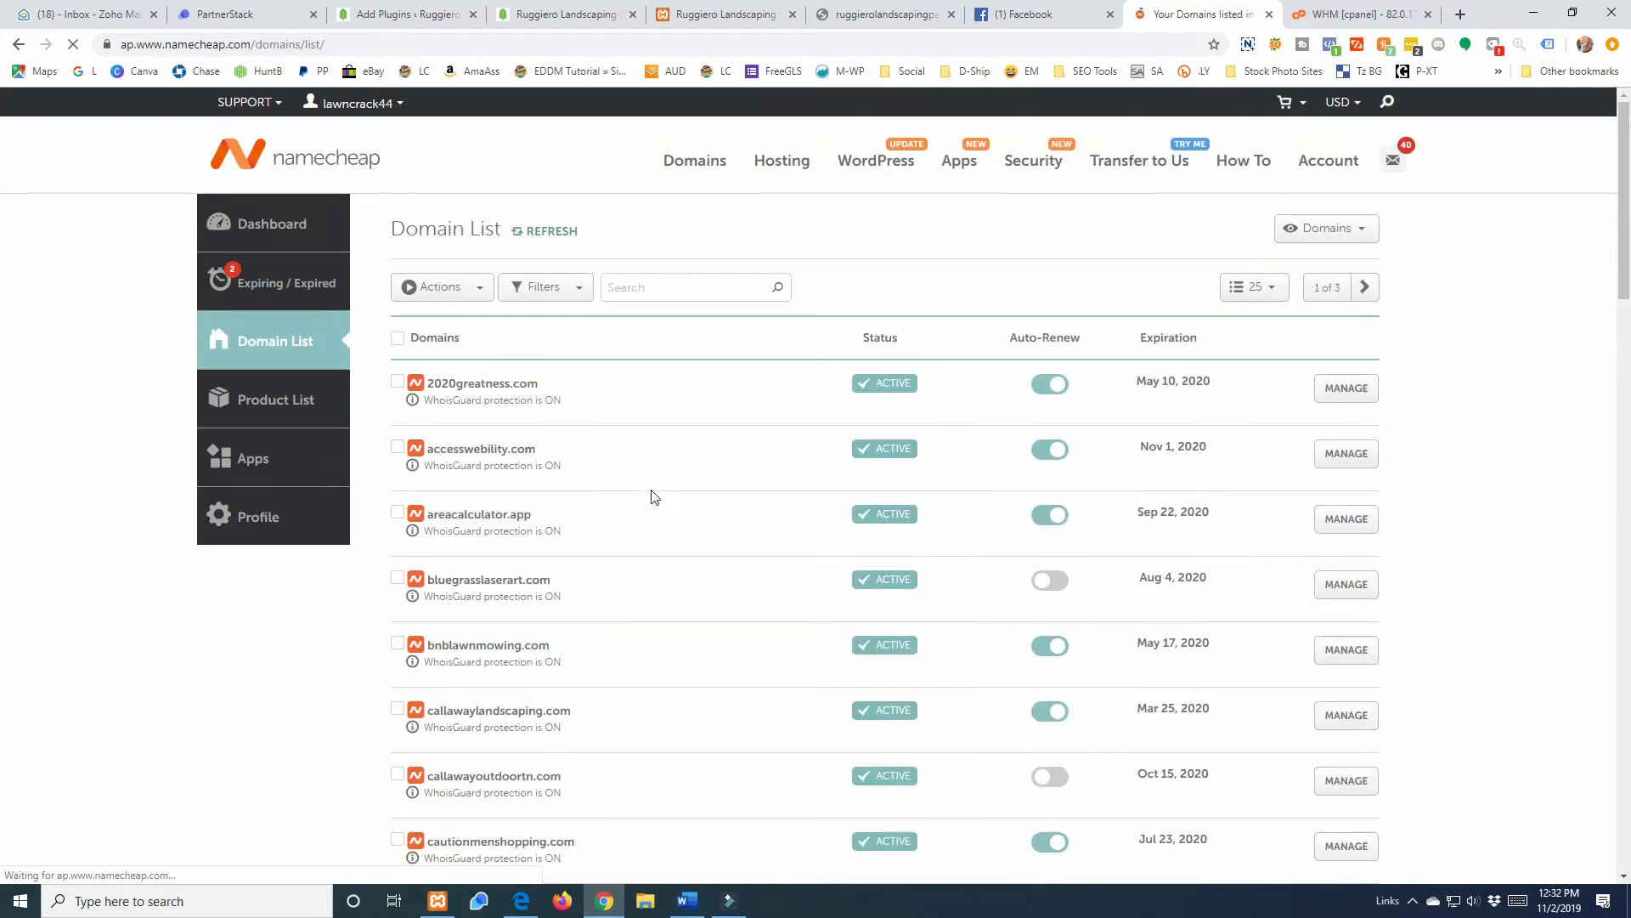
pyautogui.scroll(-7, 787, 516)
pyautogui.scroll(-5, 787, 516)
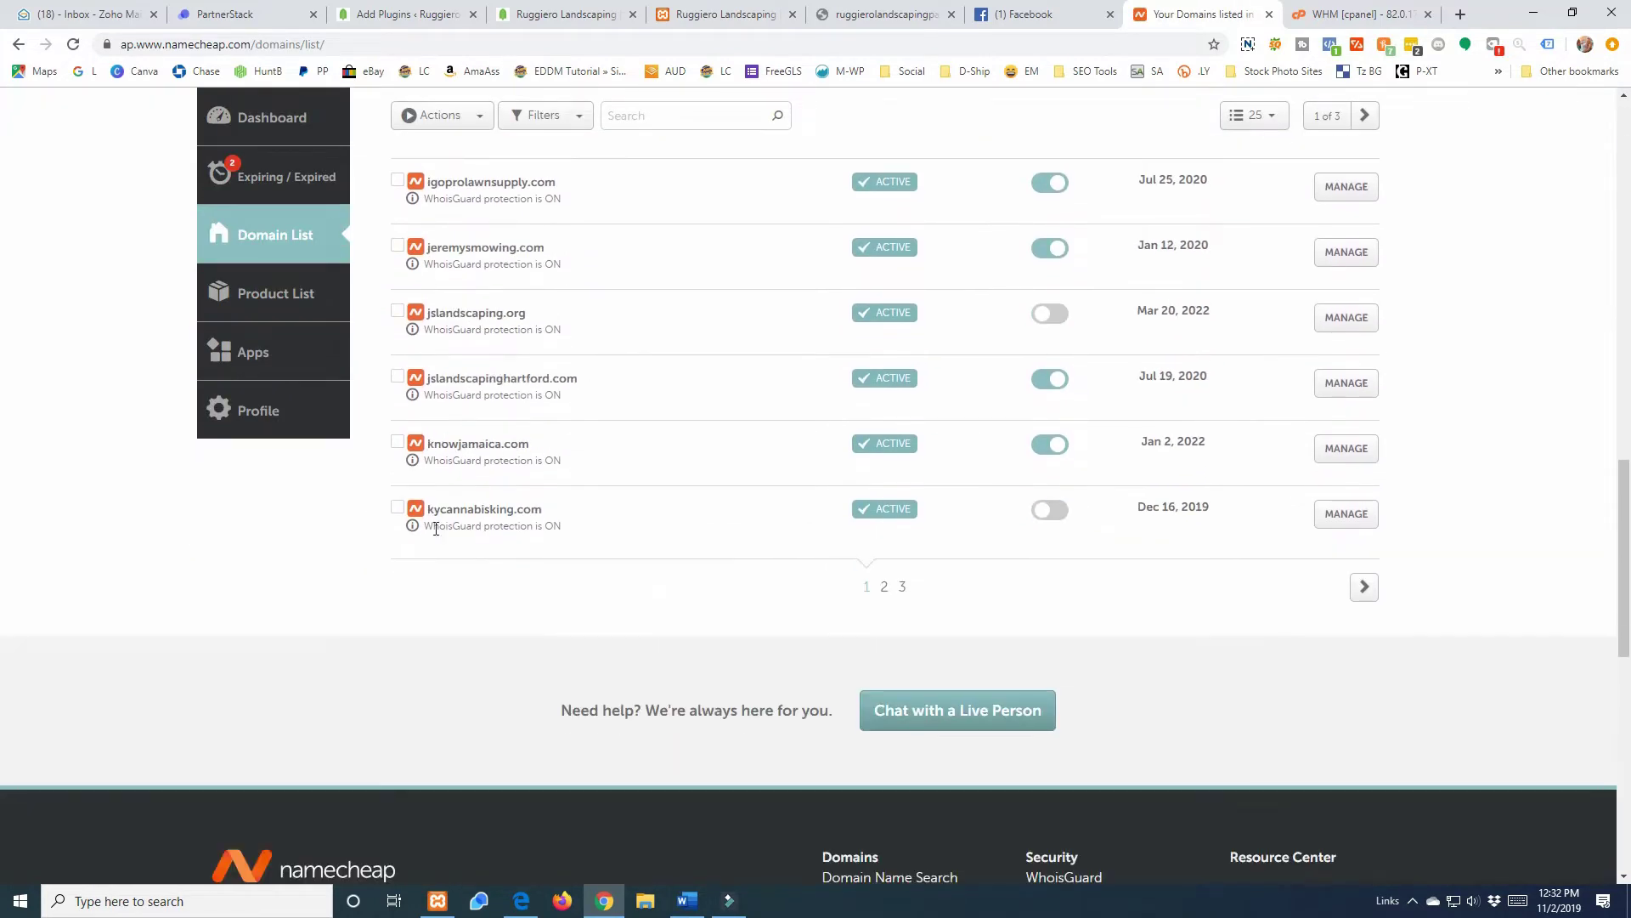
pyautogui.scroll(17, 797, 641)
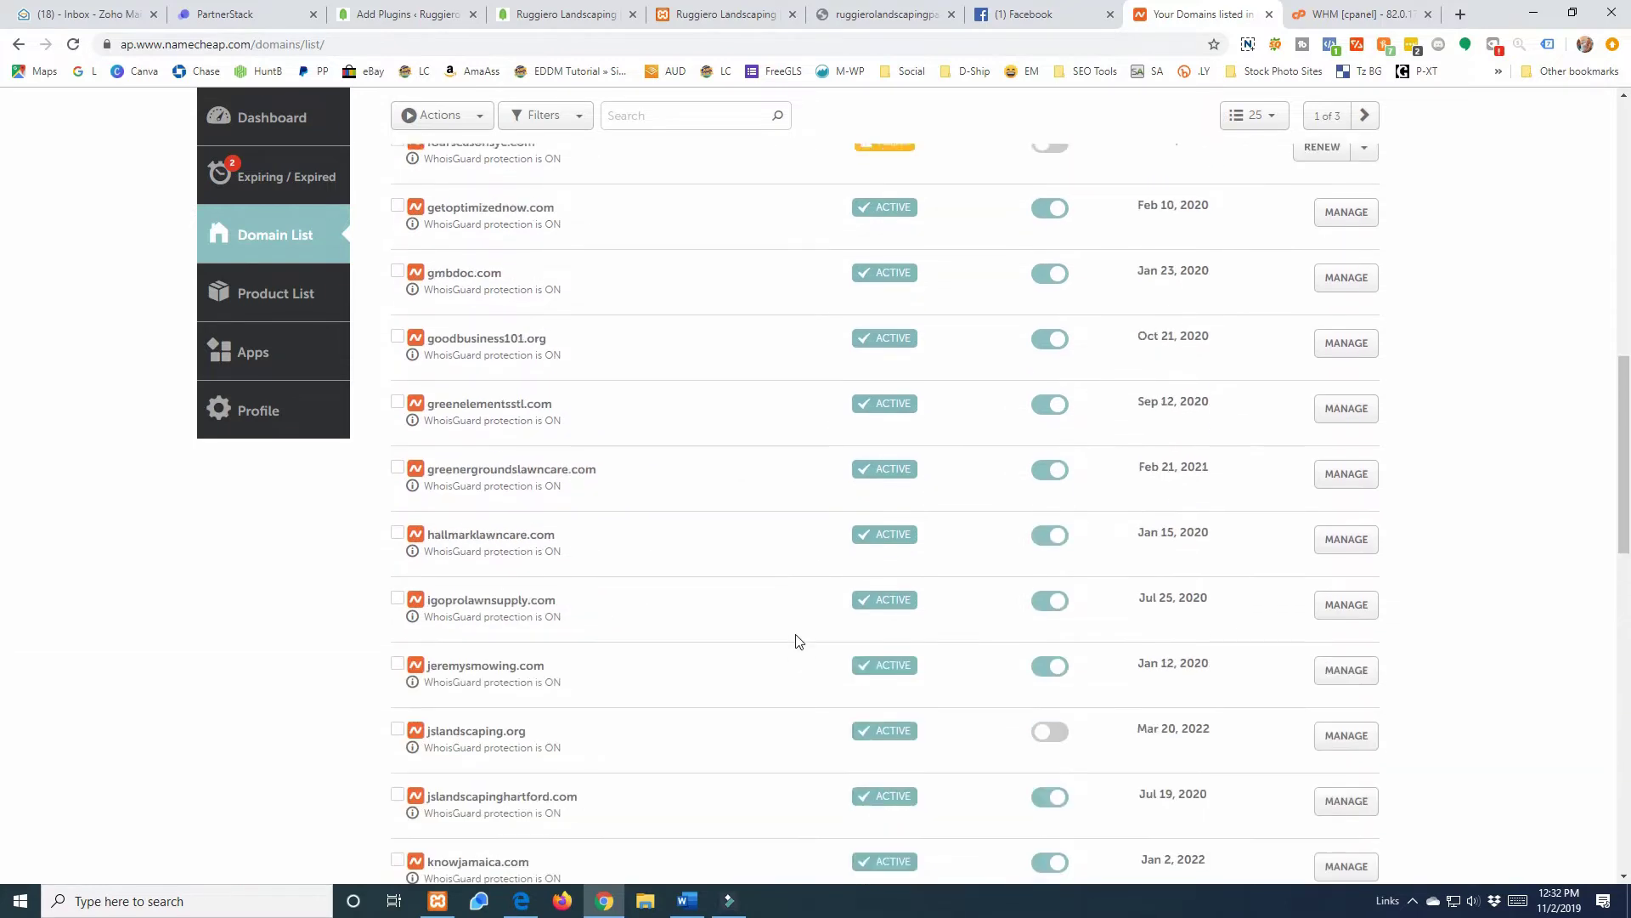
# Search for ruggierolandscapingllc.com and add the .com result to the cart.
pyautogui.moveTo(675, 170)
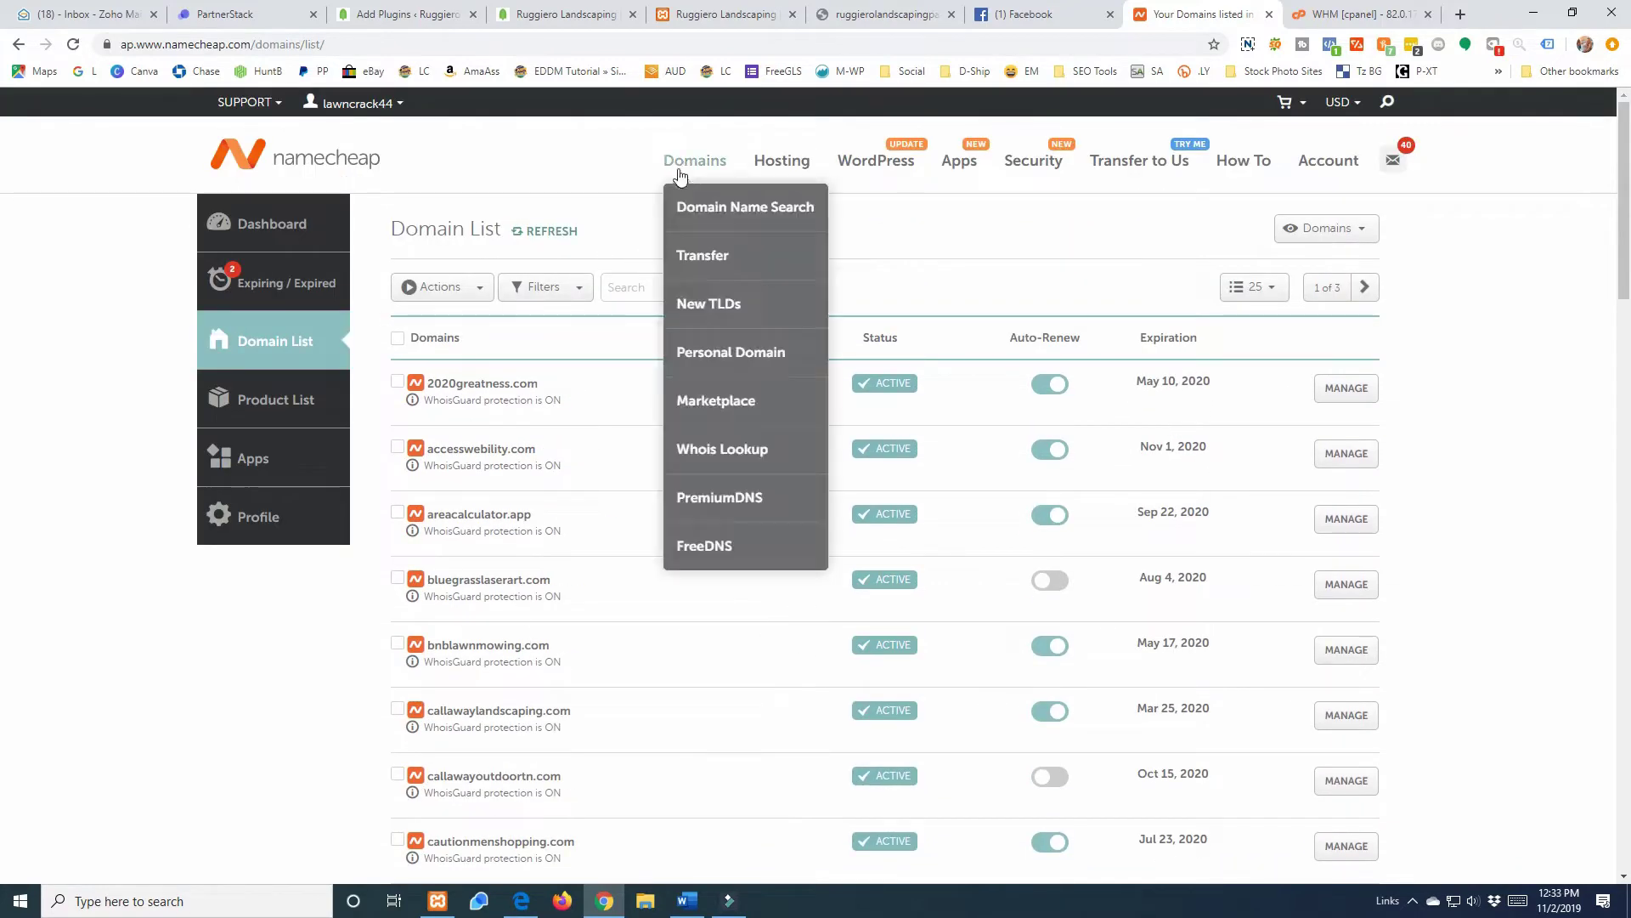
pyautogui.click(708, 201)
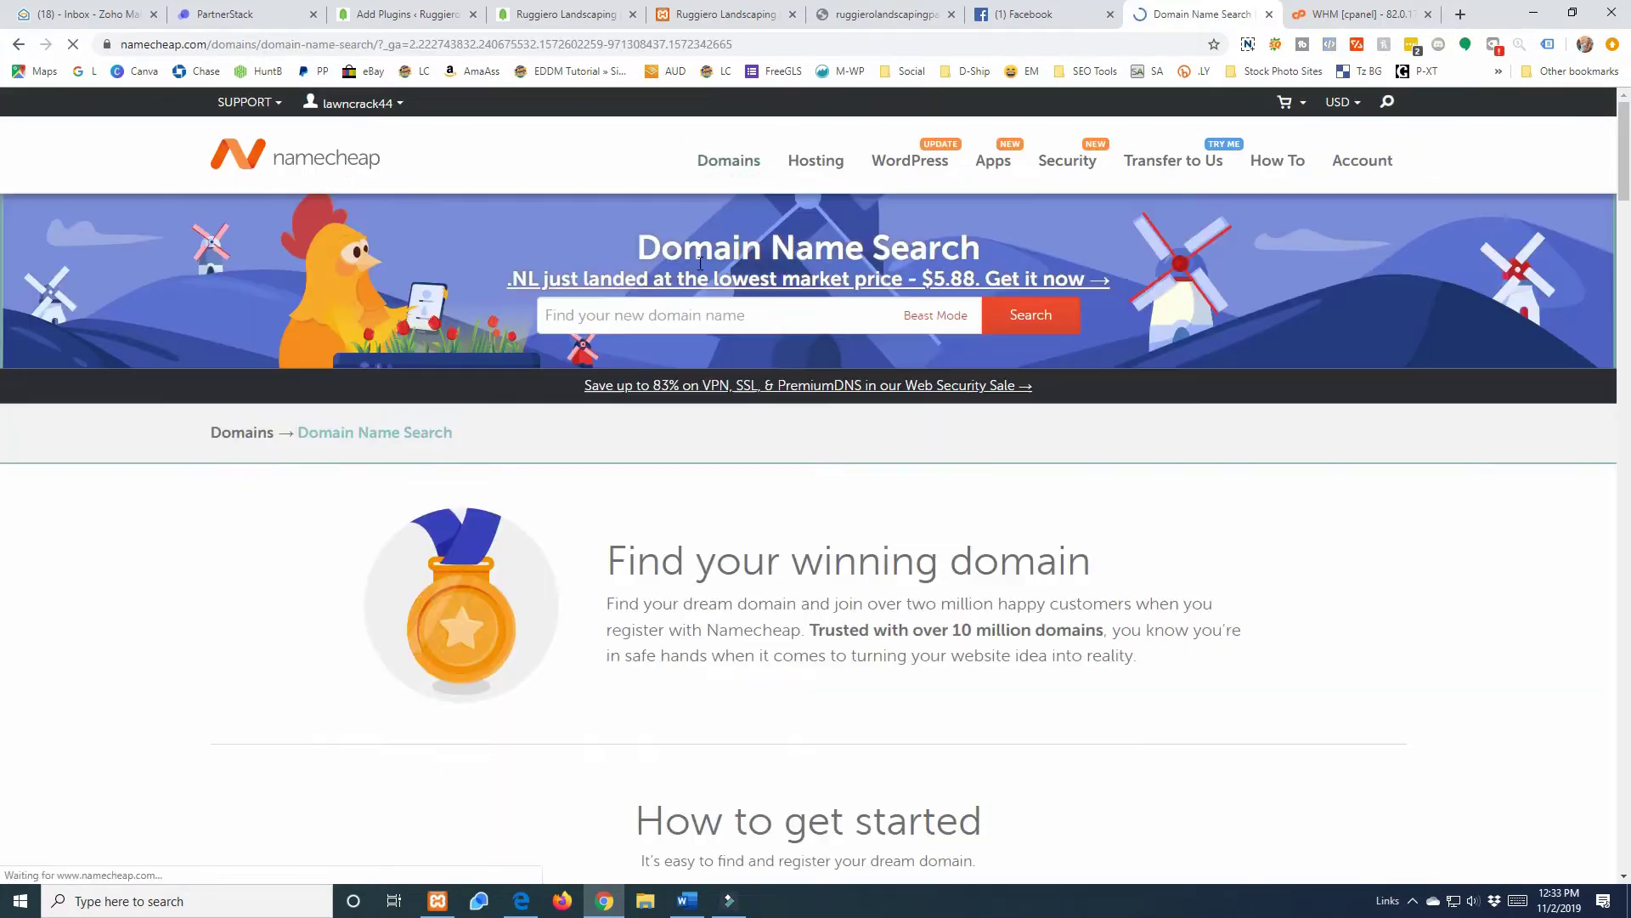
pyautogui.click(617, 313)
pyautogui.write('ruggierolandscapingLLC')
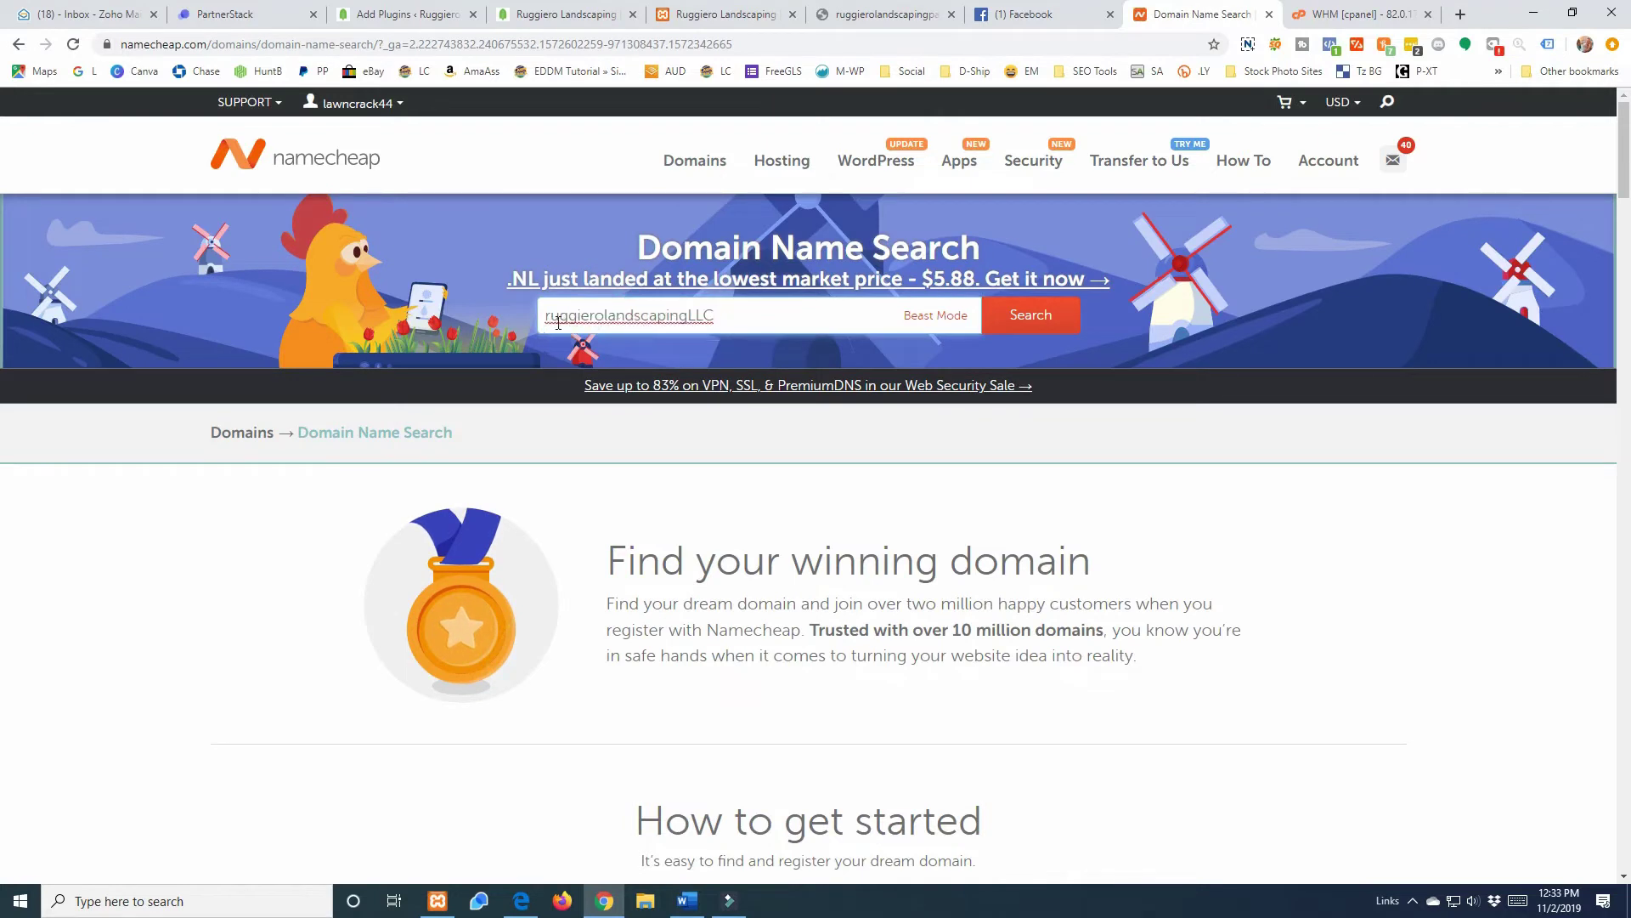
pyautogui.moveTo(697, 314); pyautogui.dragTo(750, 314)
pyautogui.press('BackSpace')
pyautogui.press('BackSpace')
pyautogui.write('llc.')
pyautogui.click(1025, 321)
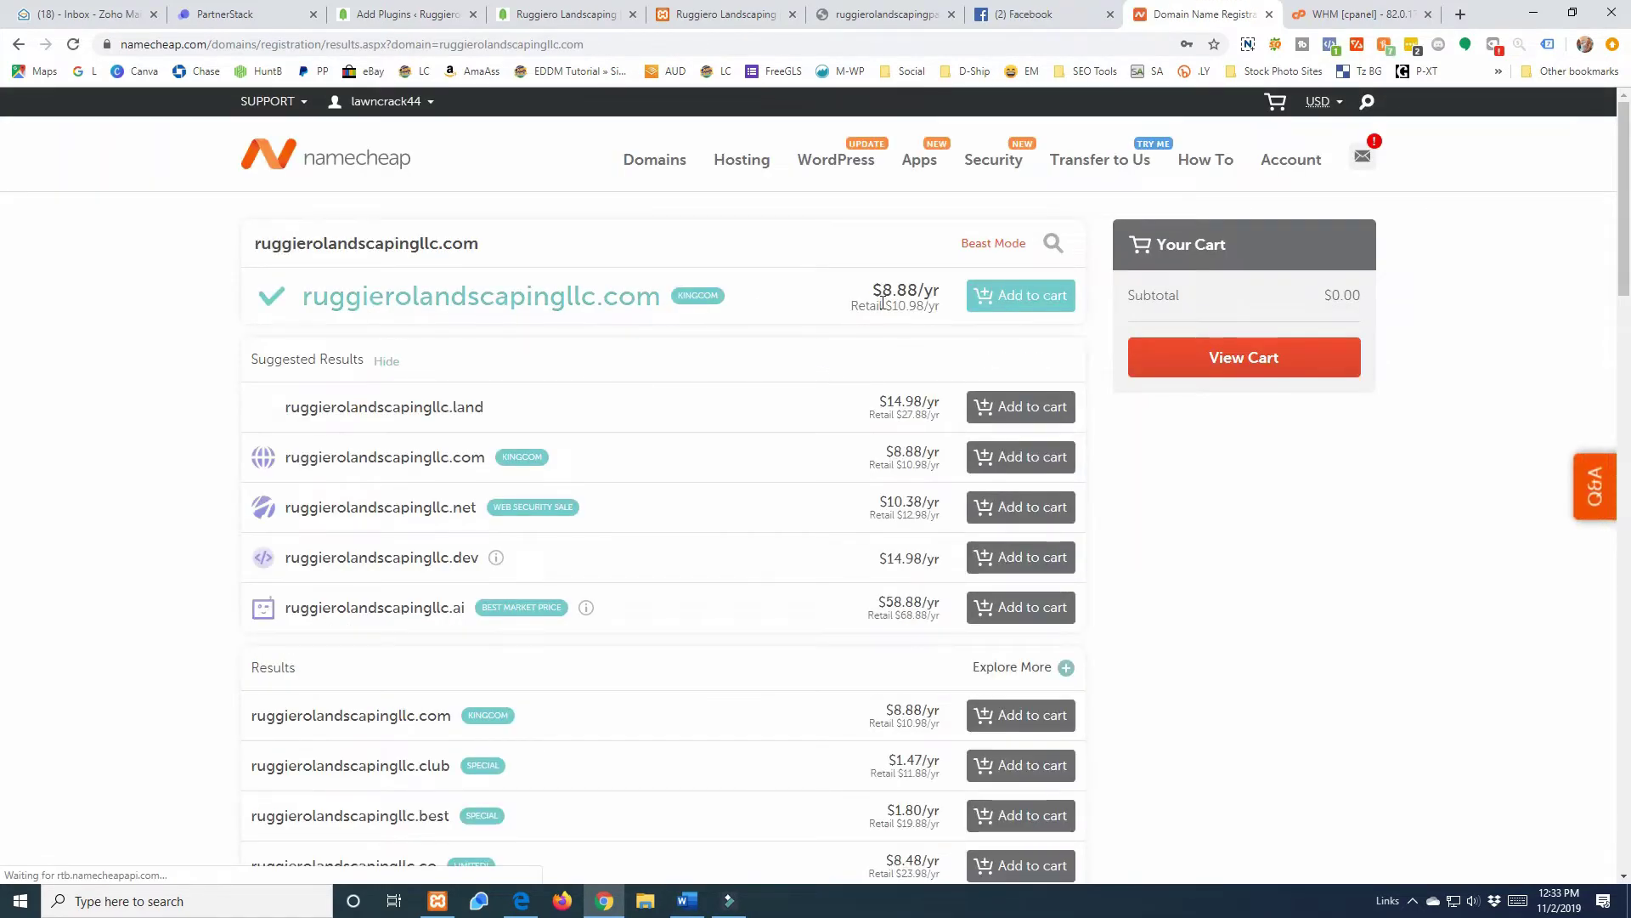
pyautogui.click(1020, 299)
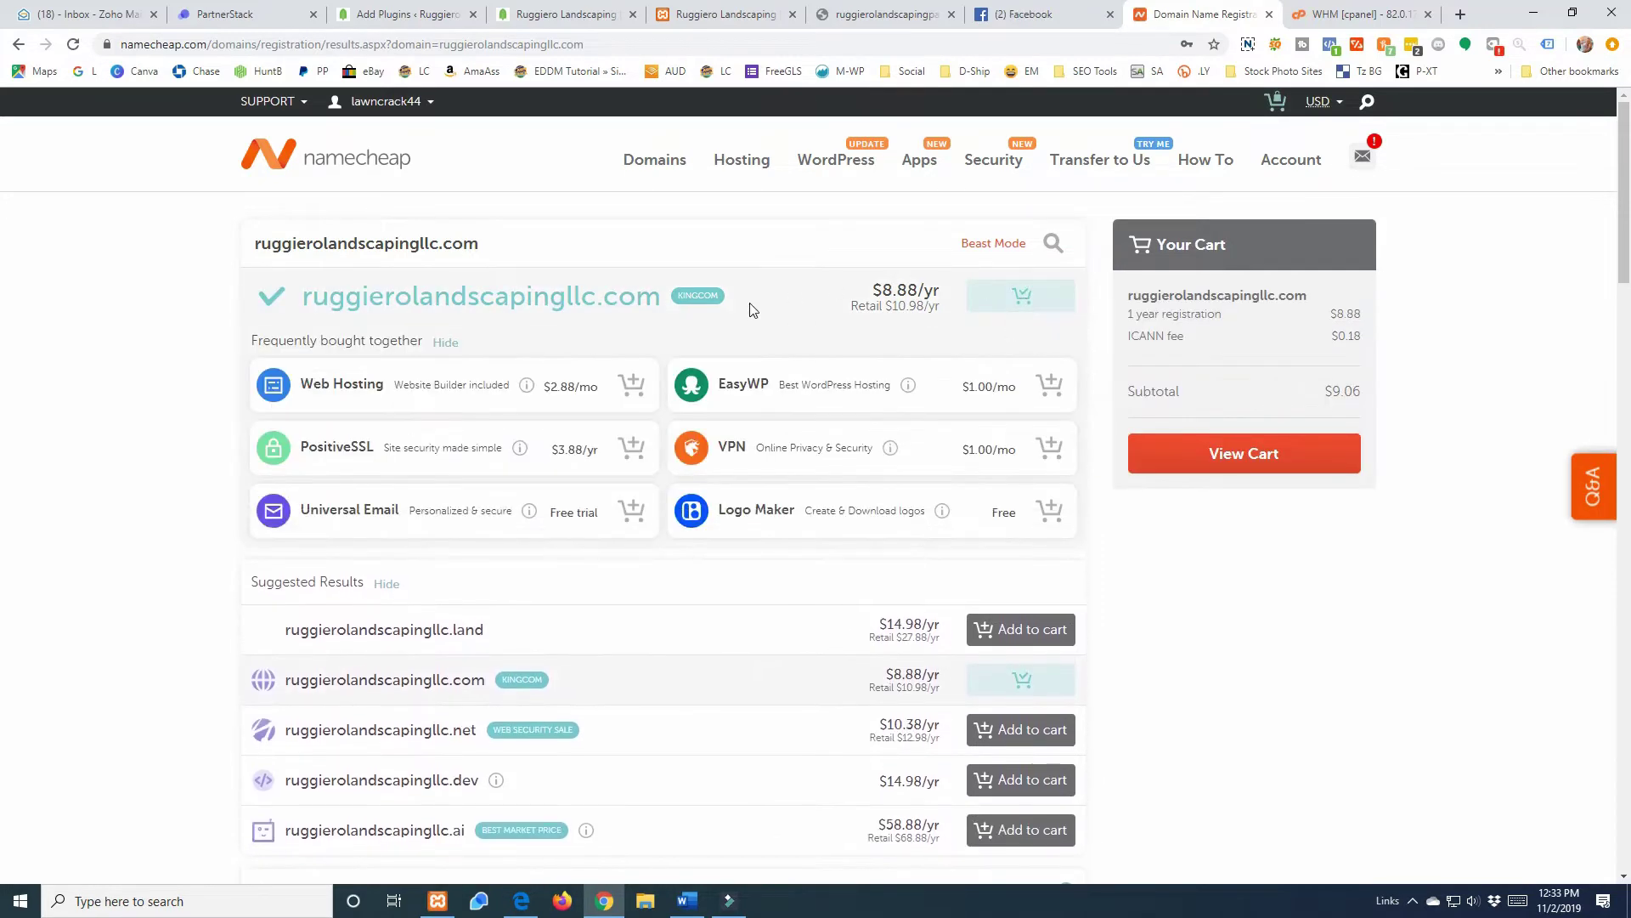
pyautogui.click(1220, 456)
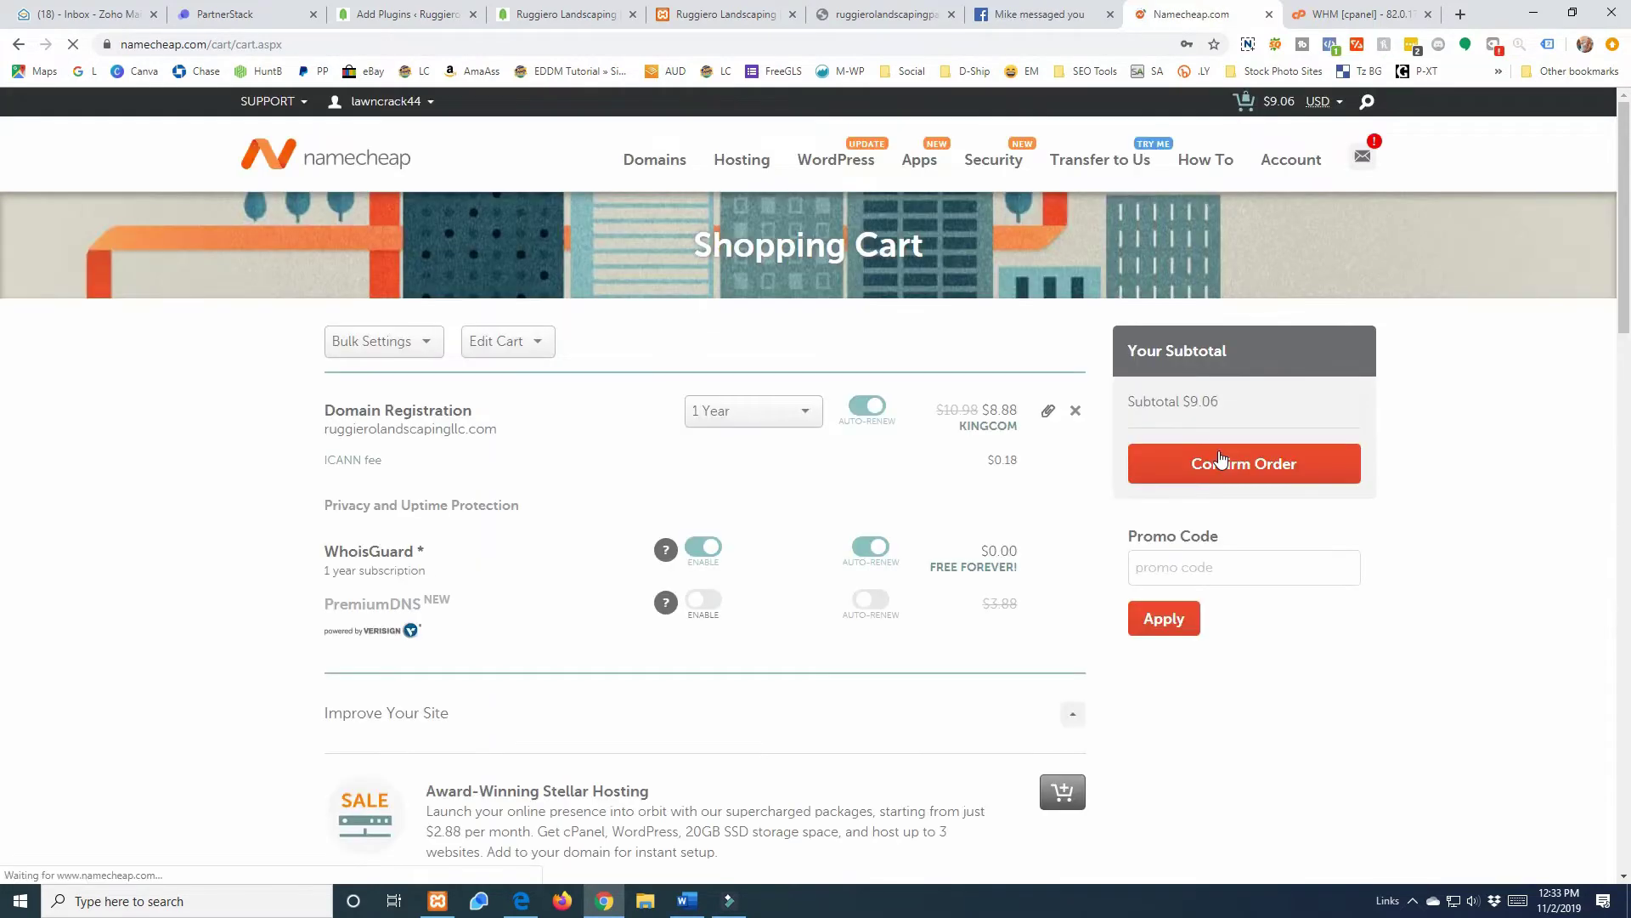
# Apply a Honey coupon for 20% off, then confirm and pay the $8.96 order.
pyautogui.click(1452, 486)
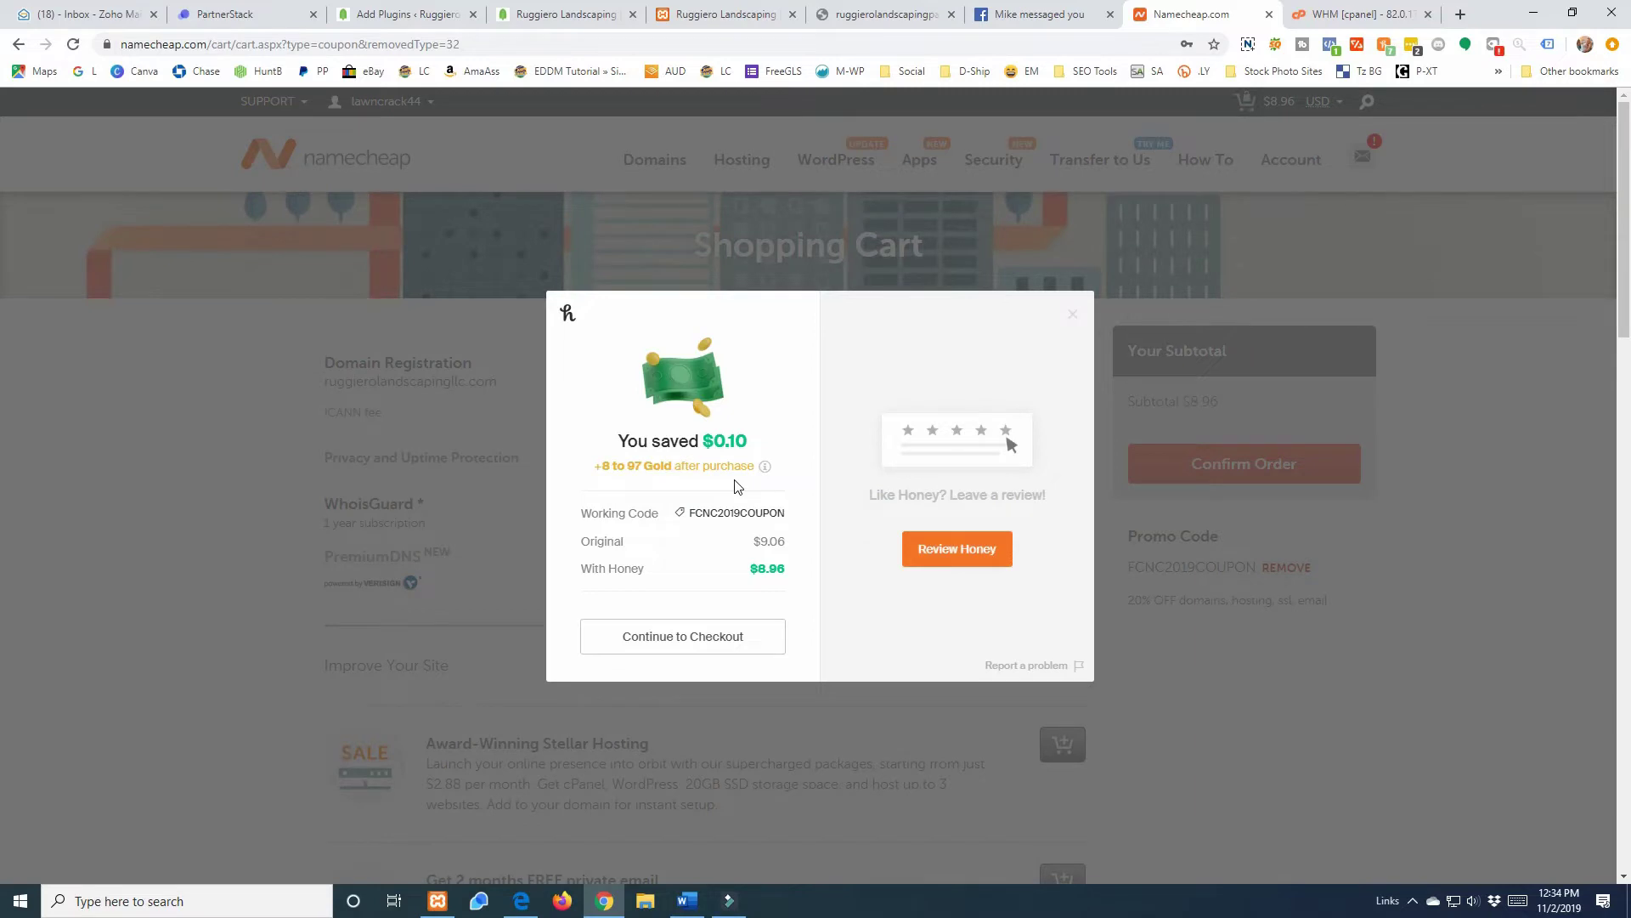
pyautogui.click(699, 639)
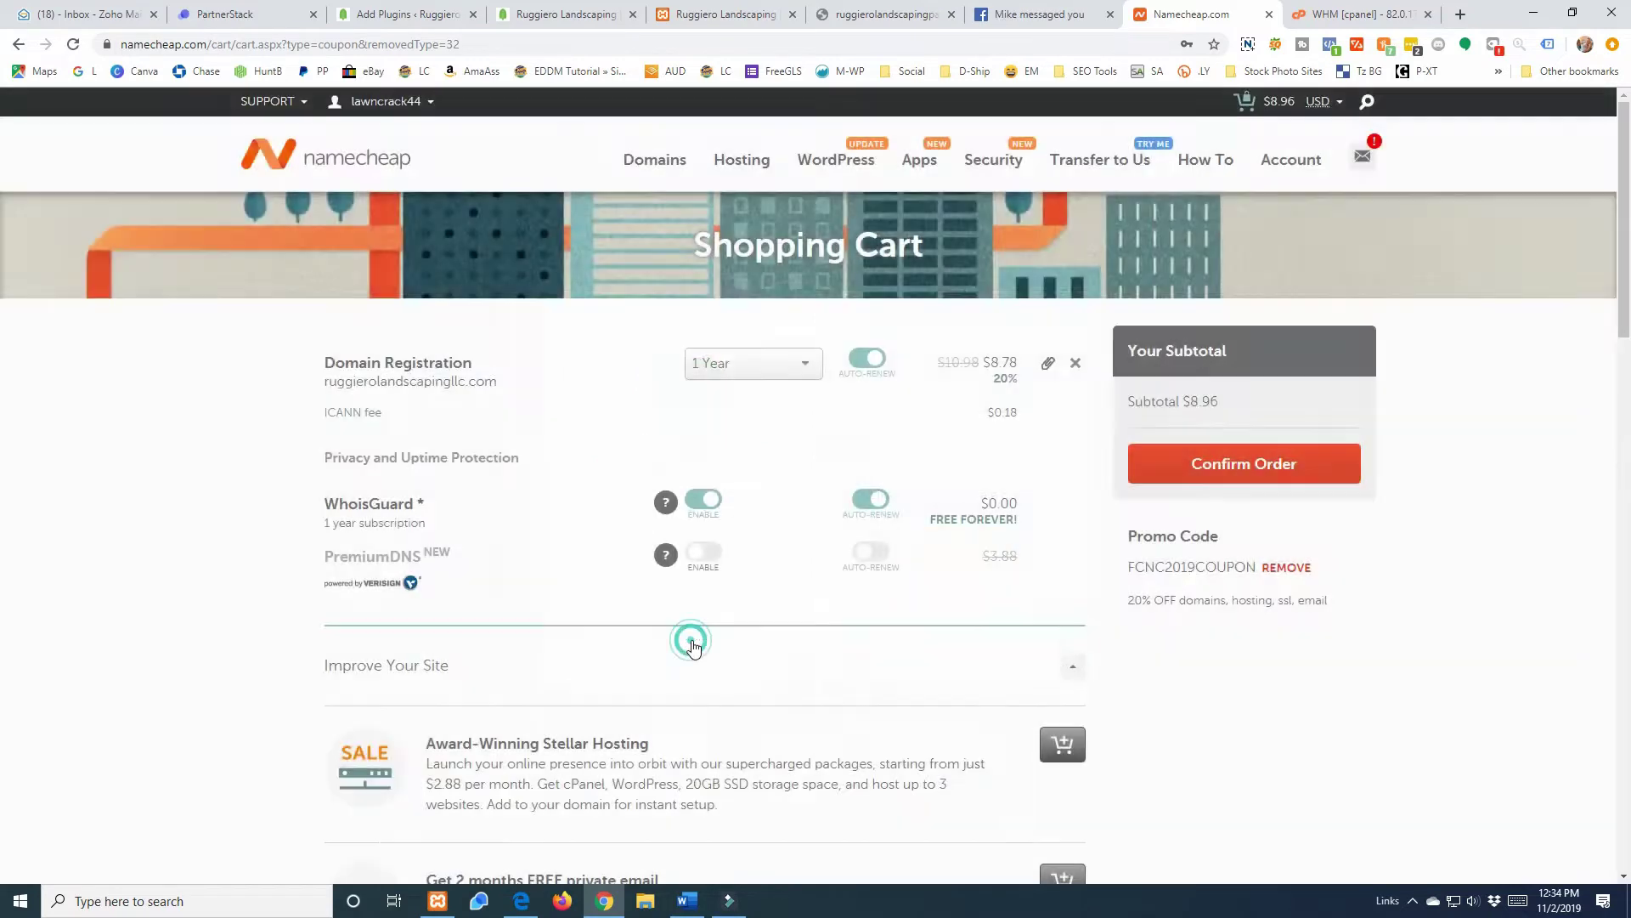
pyautogui.click(1242, 463)
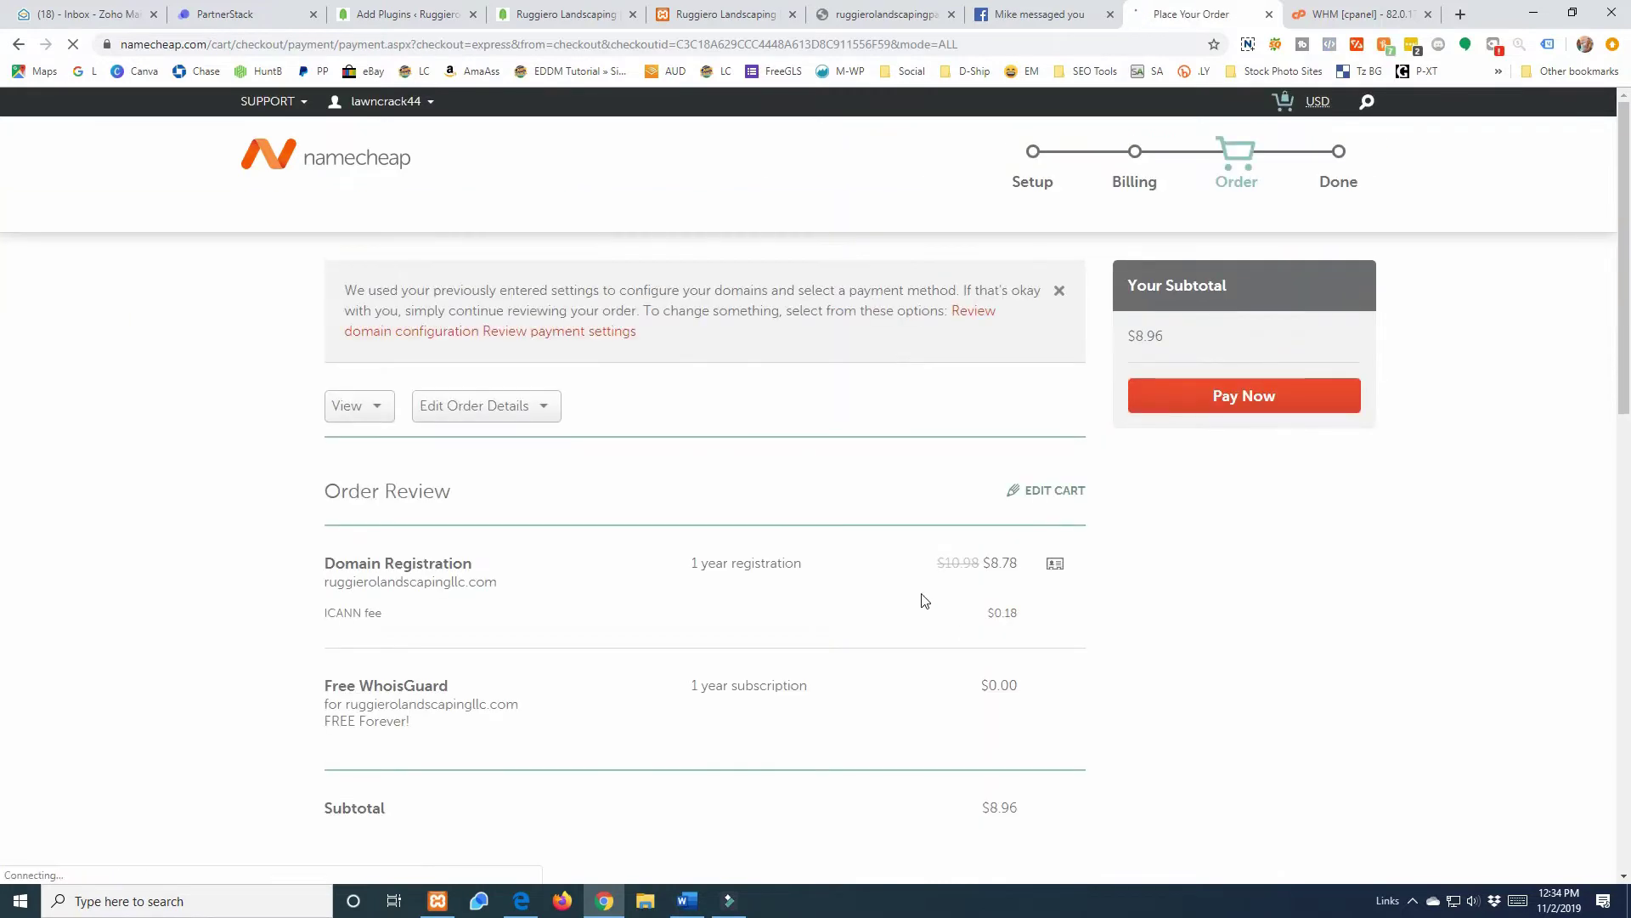
pyautogui.scroll(-3, 677, 473)
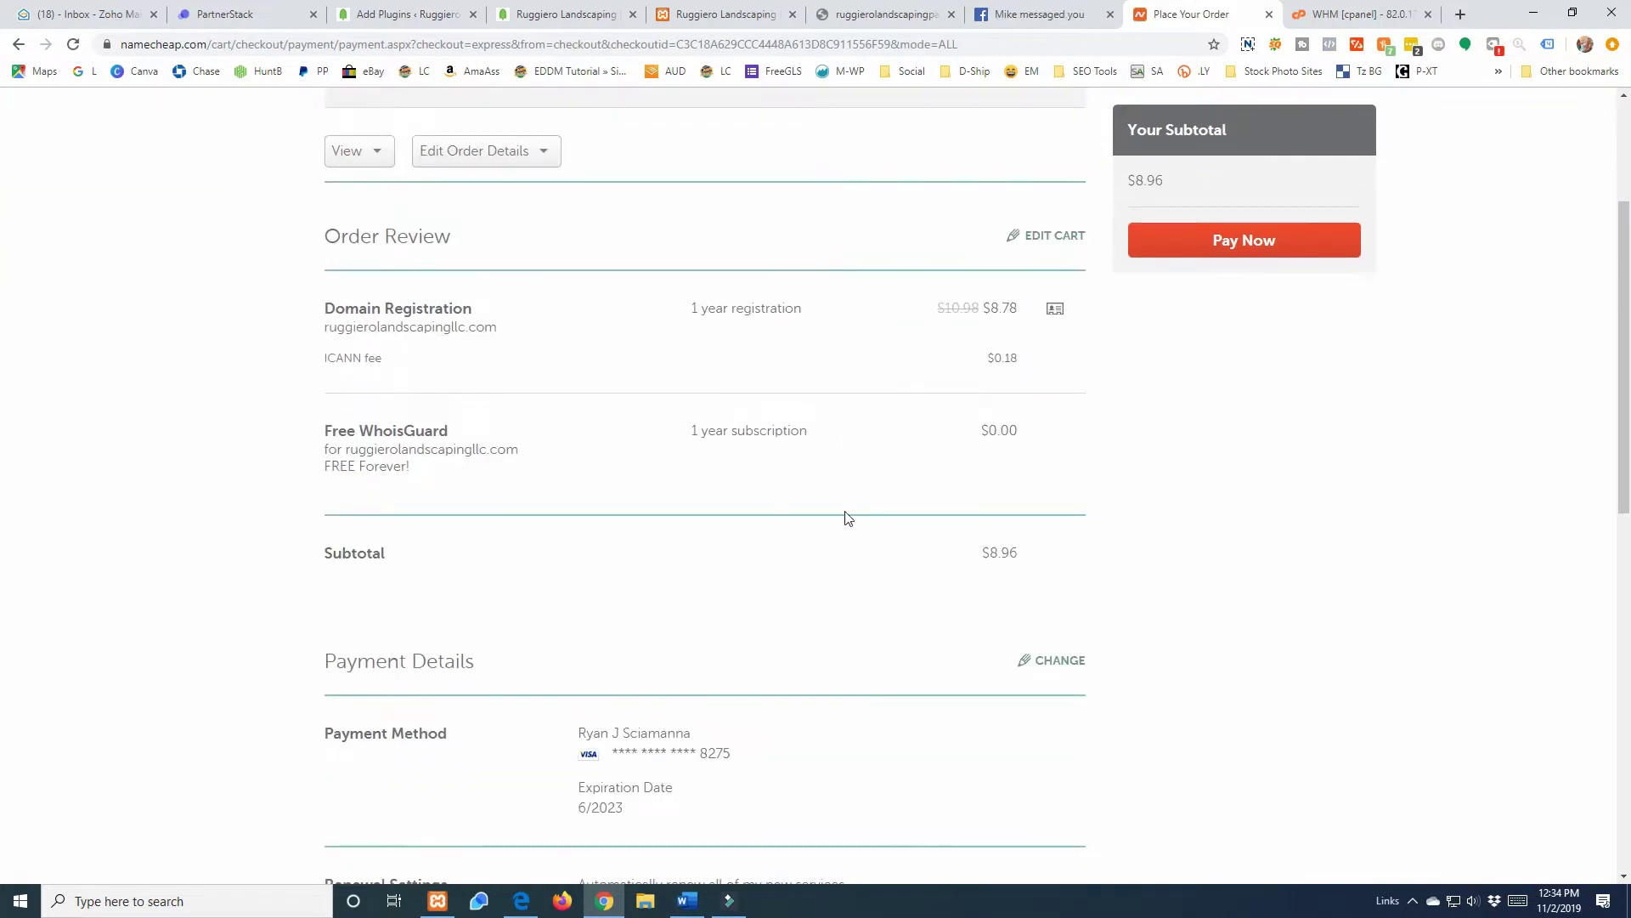
pyautogui.scroll(-2, 848, 518)
pyautogui.scroll(4, 973, 492)
pyautogui.click(1248, 313)
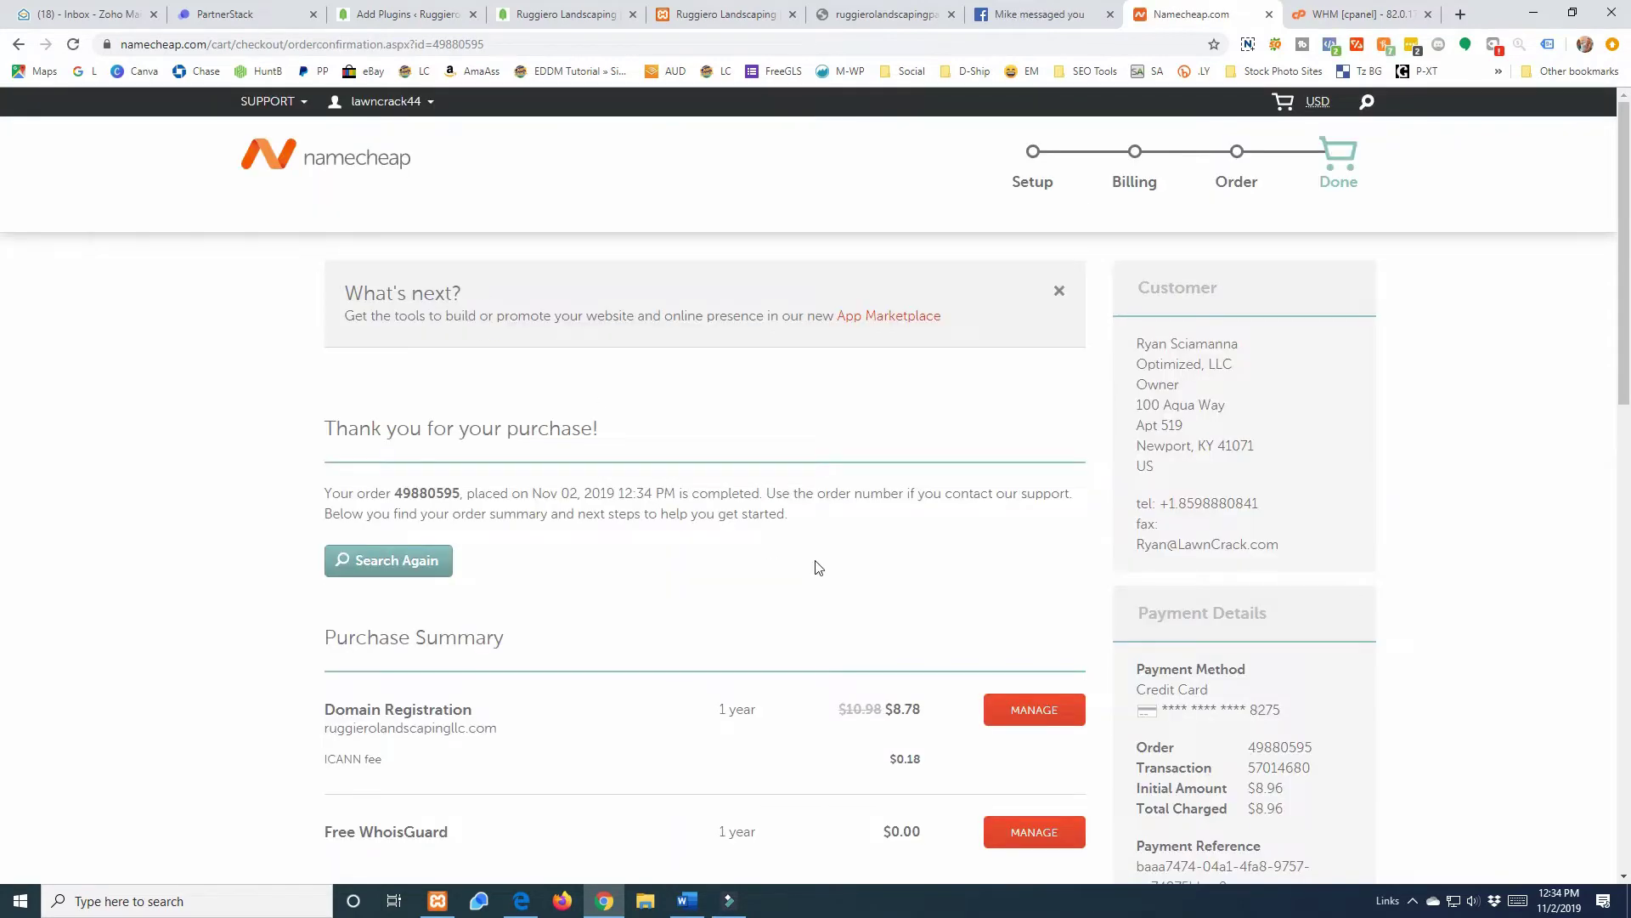
# Go to the Namecheap account dashboard.
pyautogui.scroll(-5, 815, 569)
pyautogui.scroll(5, 818, 569)
pyautogui.moveTo(384, 103)
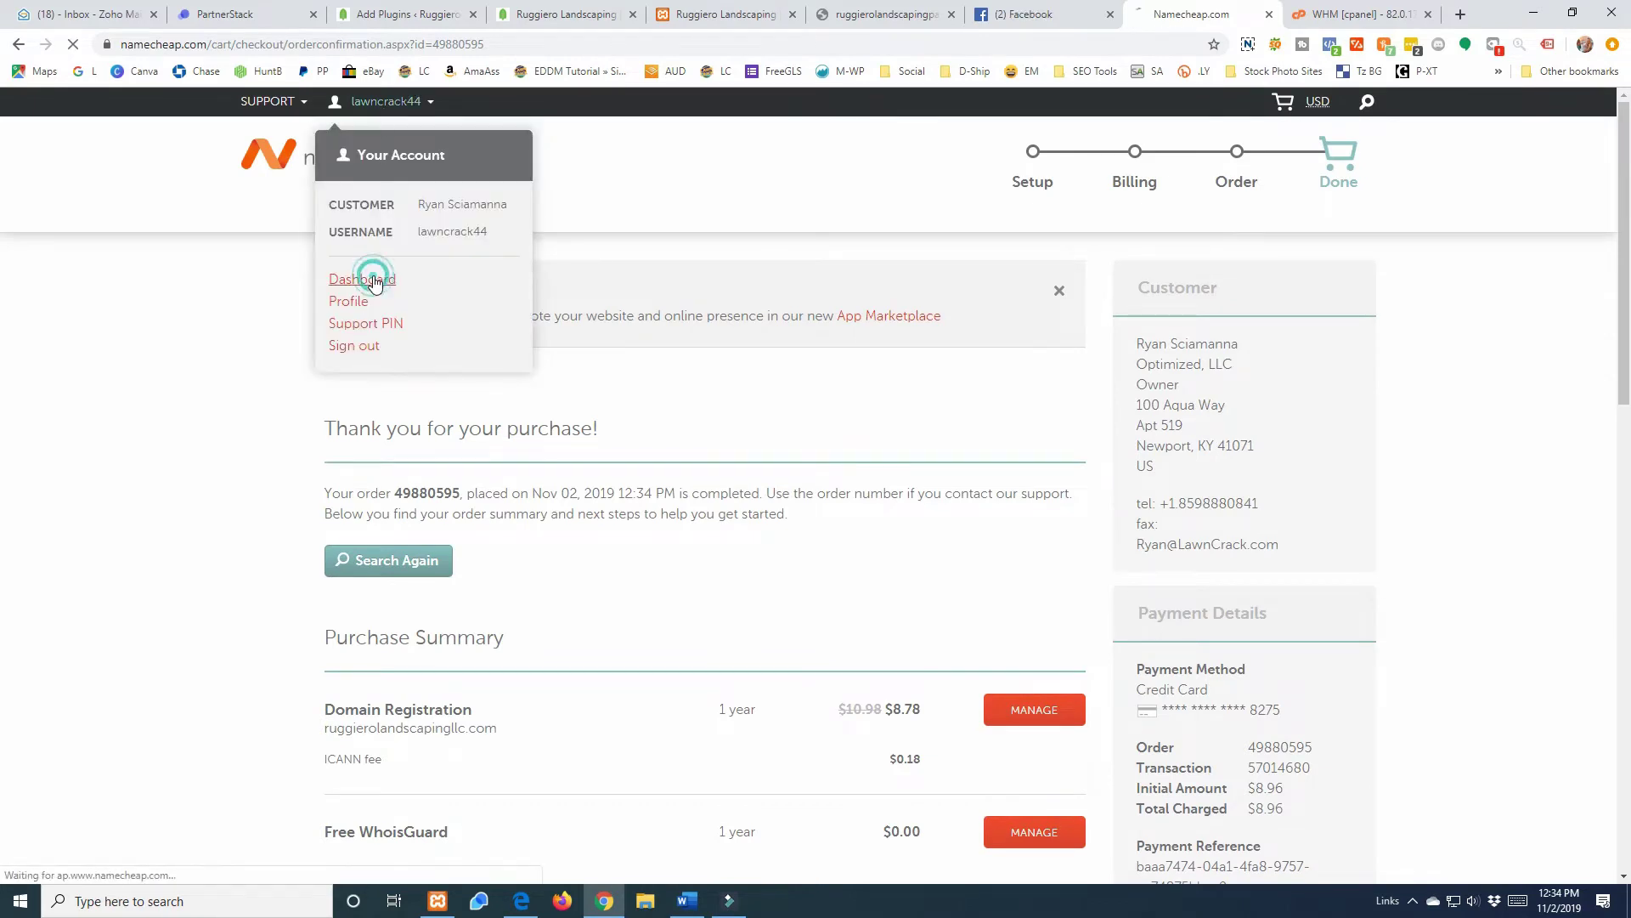
pyautogui.click(355, 278)
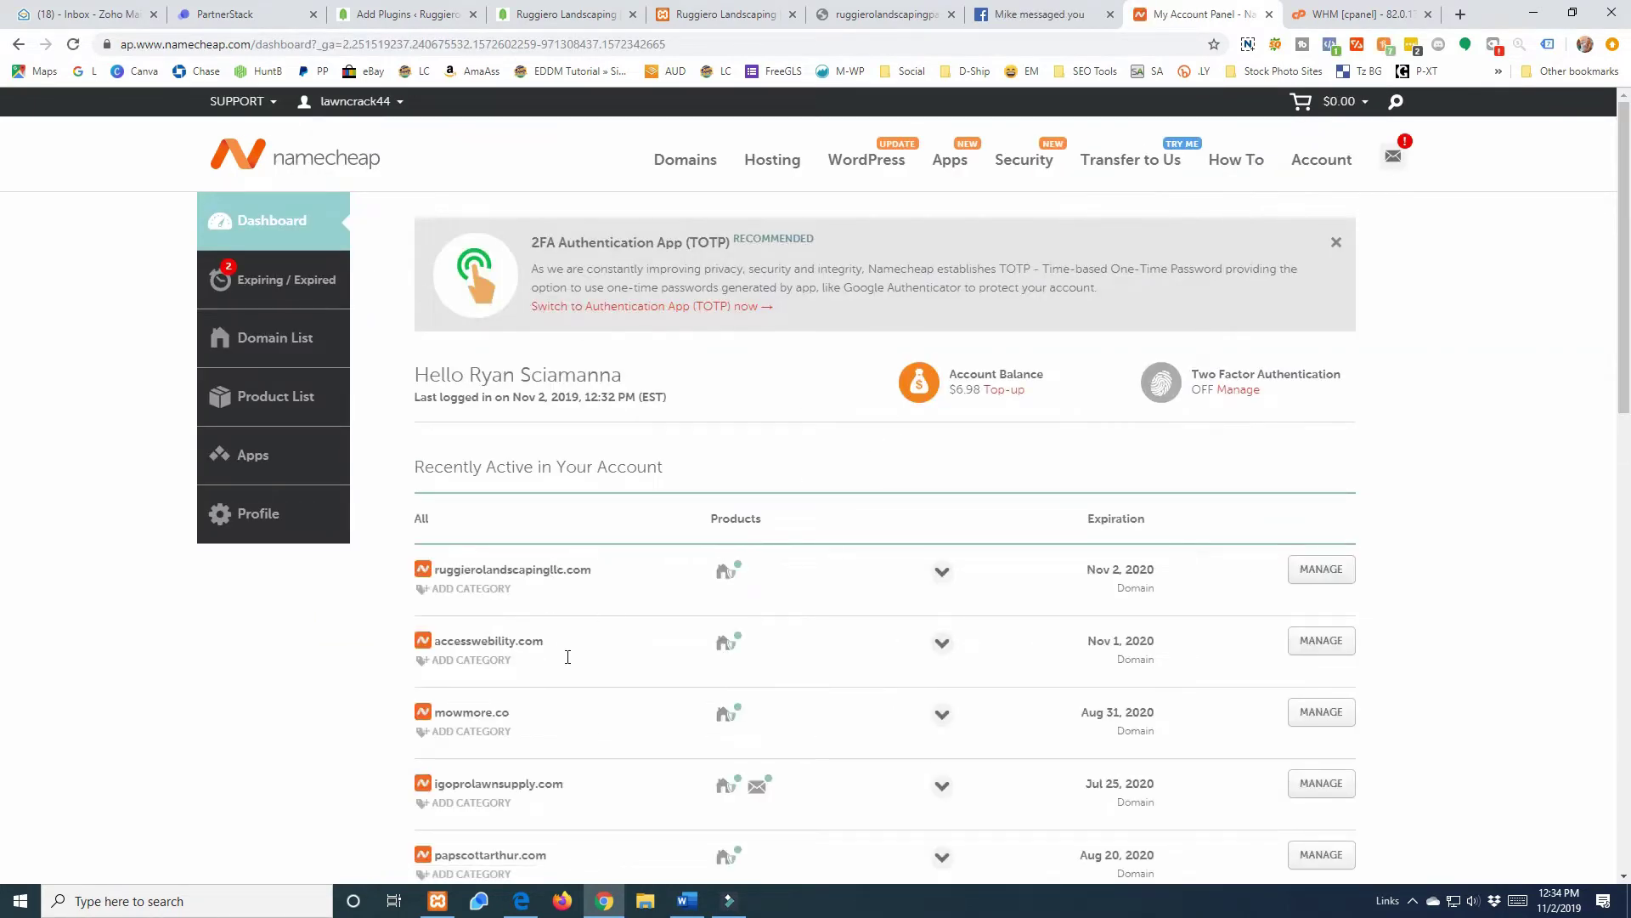
pyautogui.scroll(-3, 572, 650)
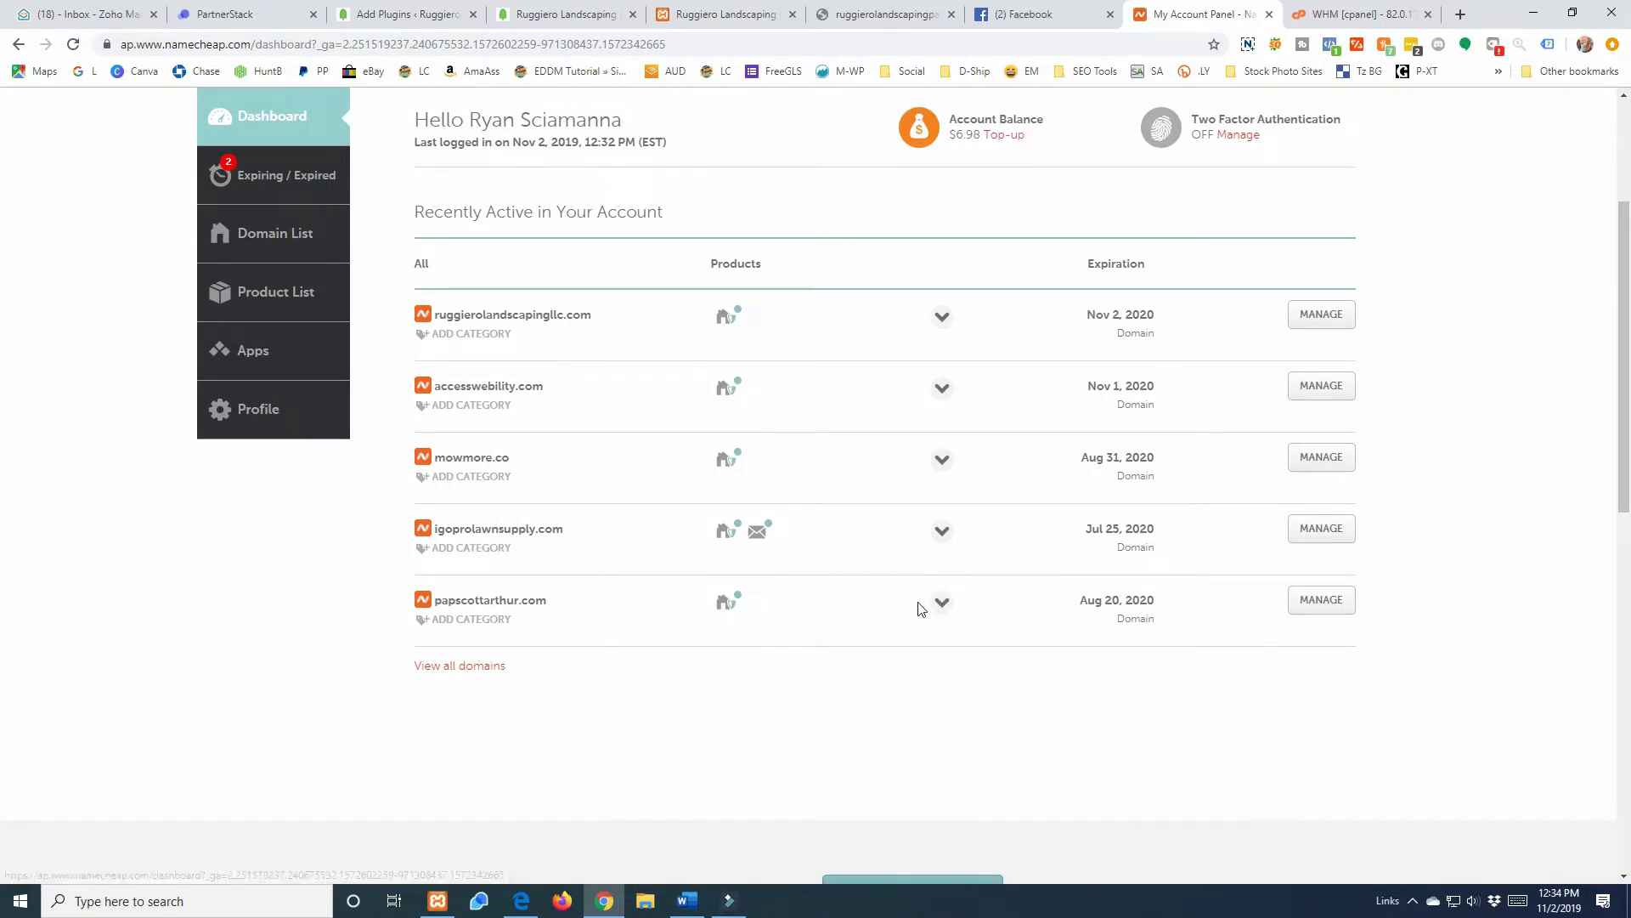
# Open papscottarthur.com's management in a new tab, select its ns1 nameserver, and return.
pyautogui.rightClick(1322, 605)
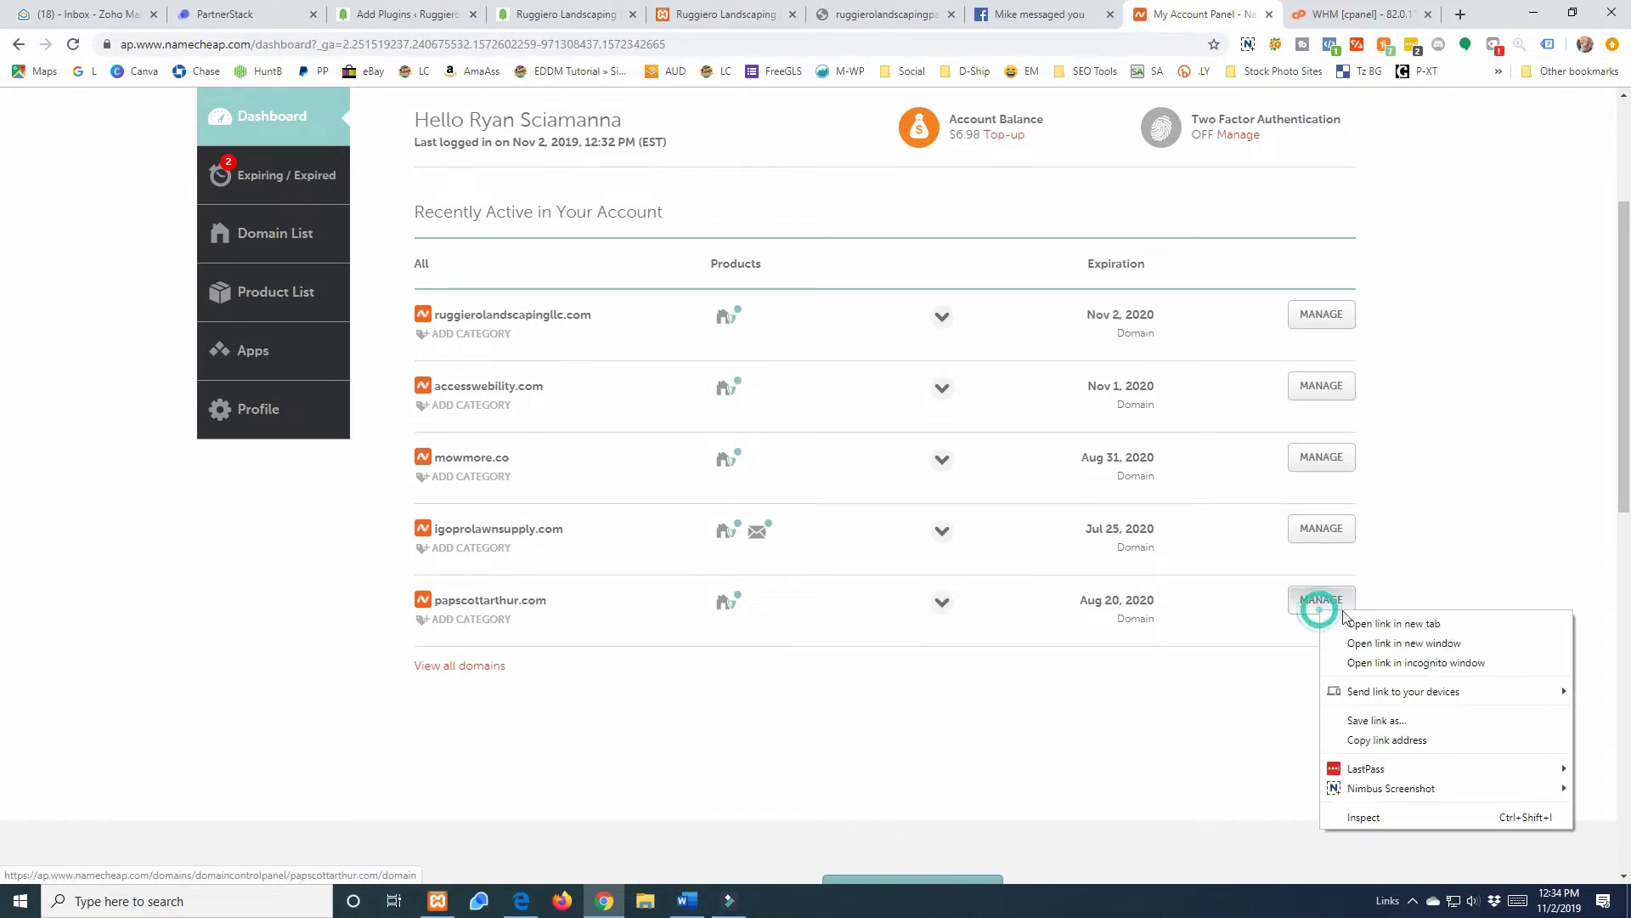
pyautogui.click(1368, 621)
pyautogui.click(1234, 17)
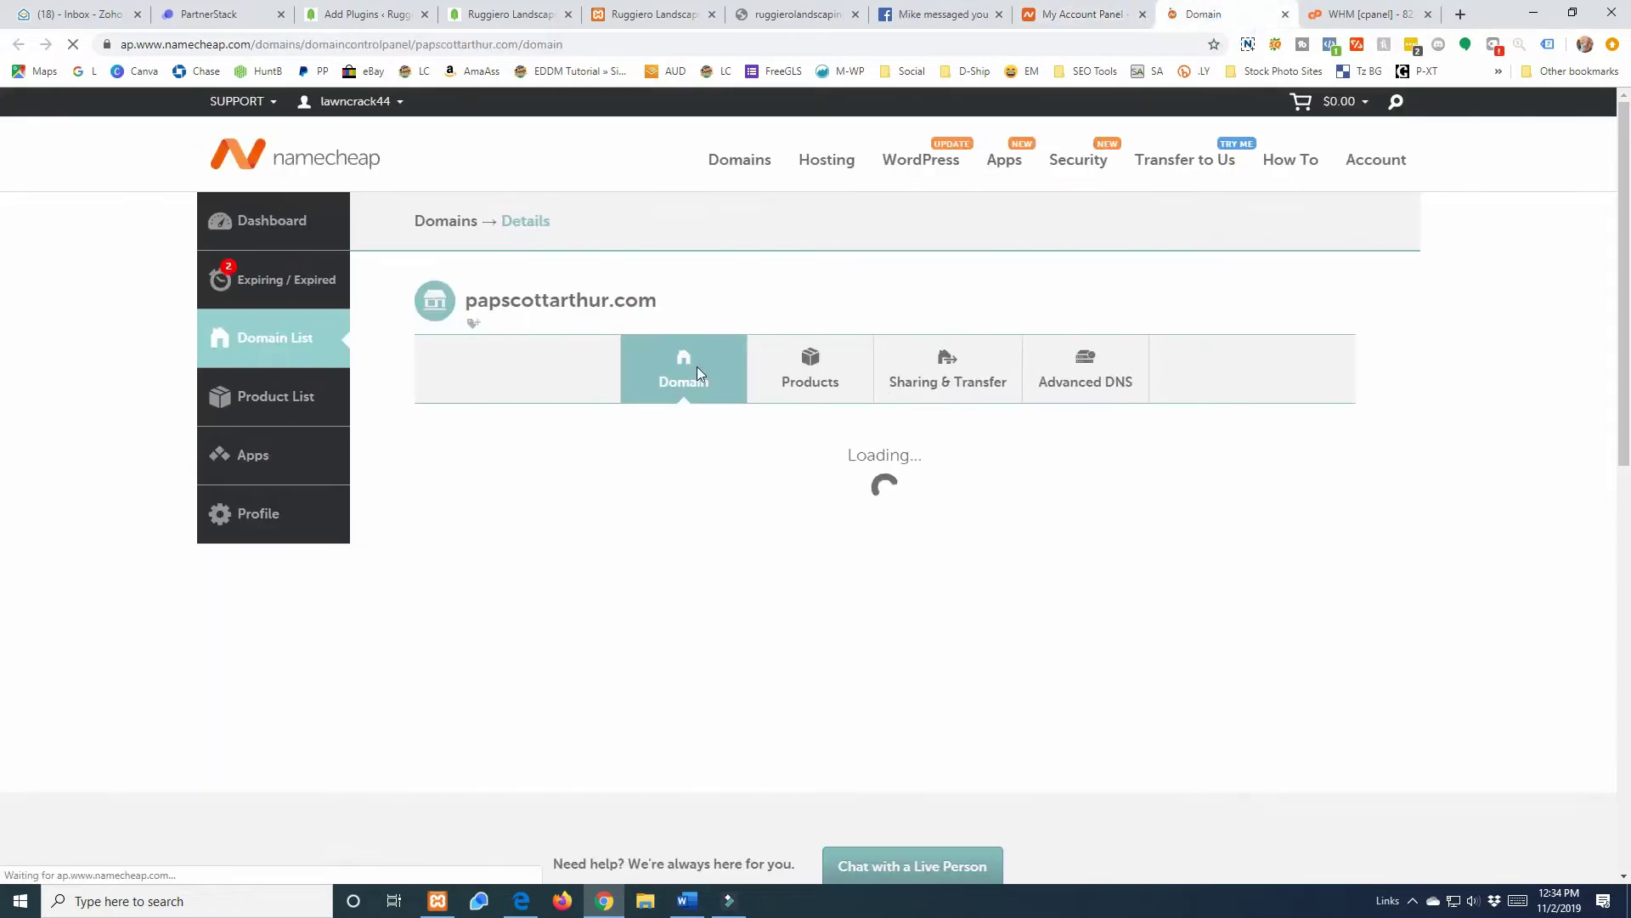
pyautogui.moveTo(832, 707); pyautogui.dragTo(636, 719)
pyautogui.hotkey('ctrl', 'c')
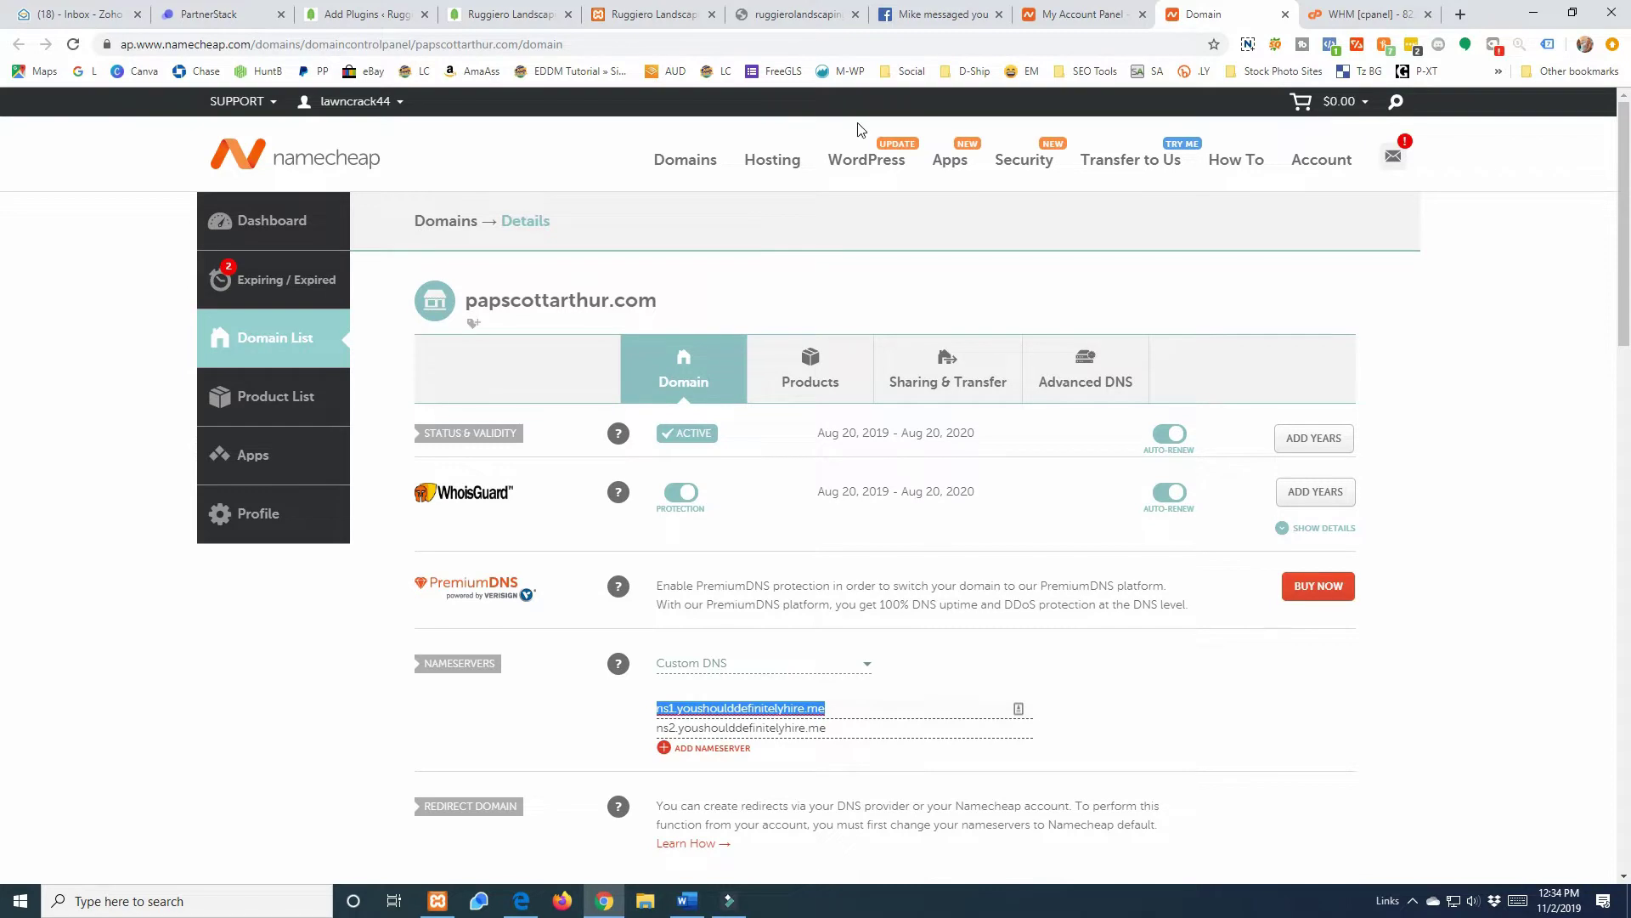
pyautogui.click(1081, 15)
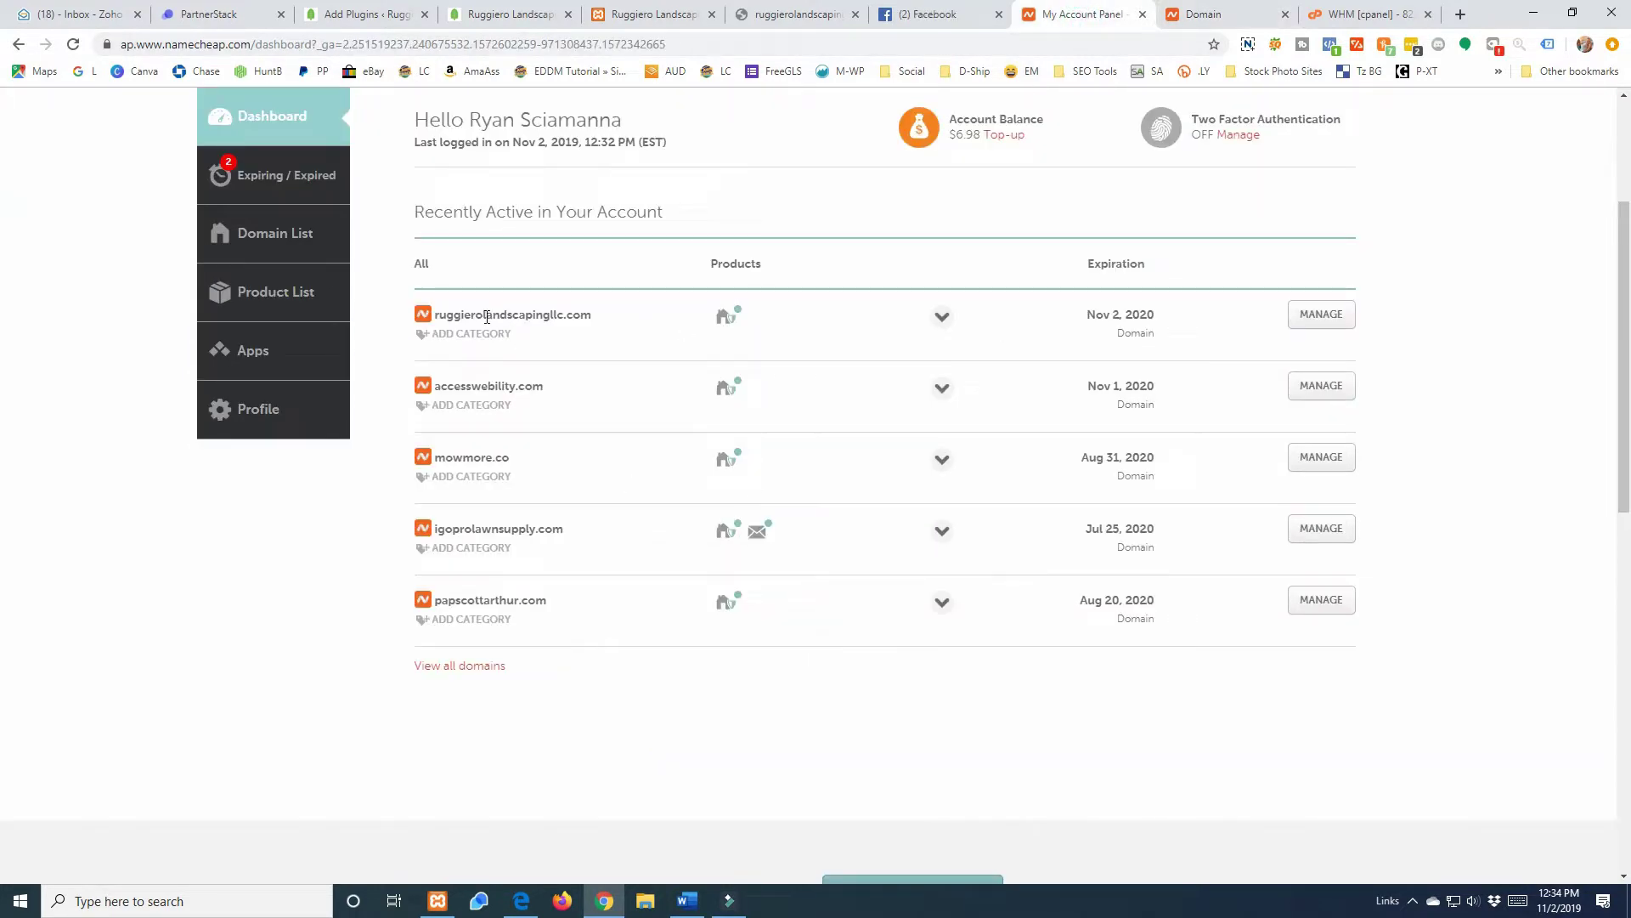
# Switch ruggierolandscapingllc.com to Custom DNS and paste the nameserver into both fields.
pyautogui.click(1324, 314)
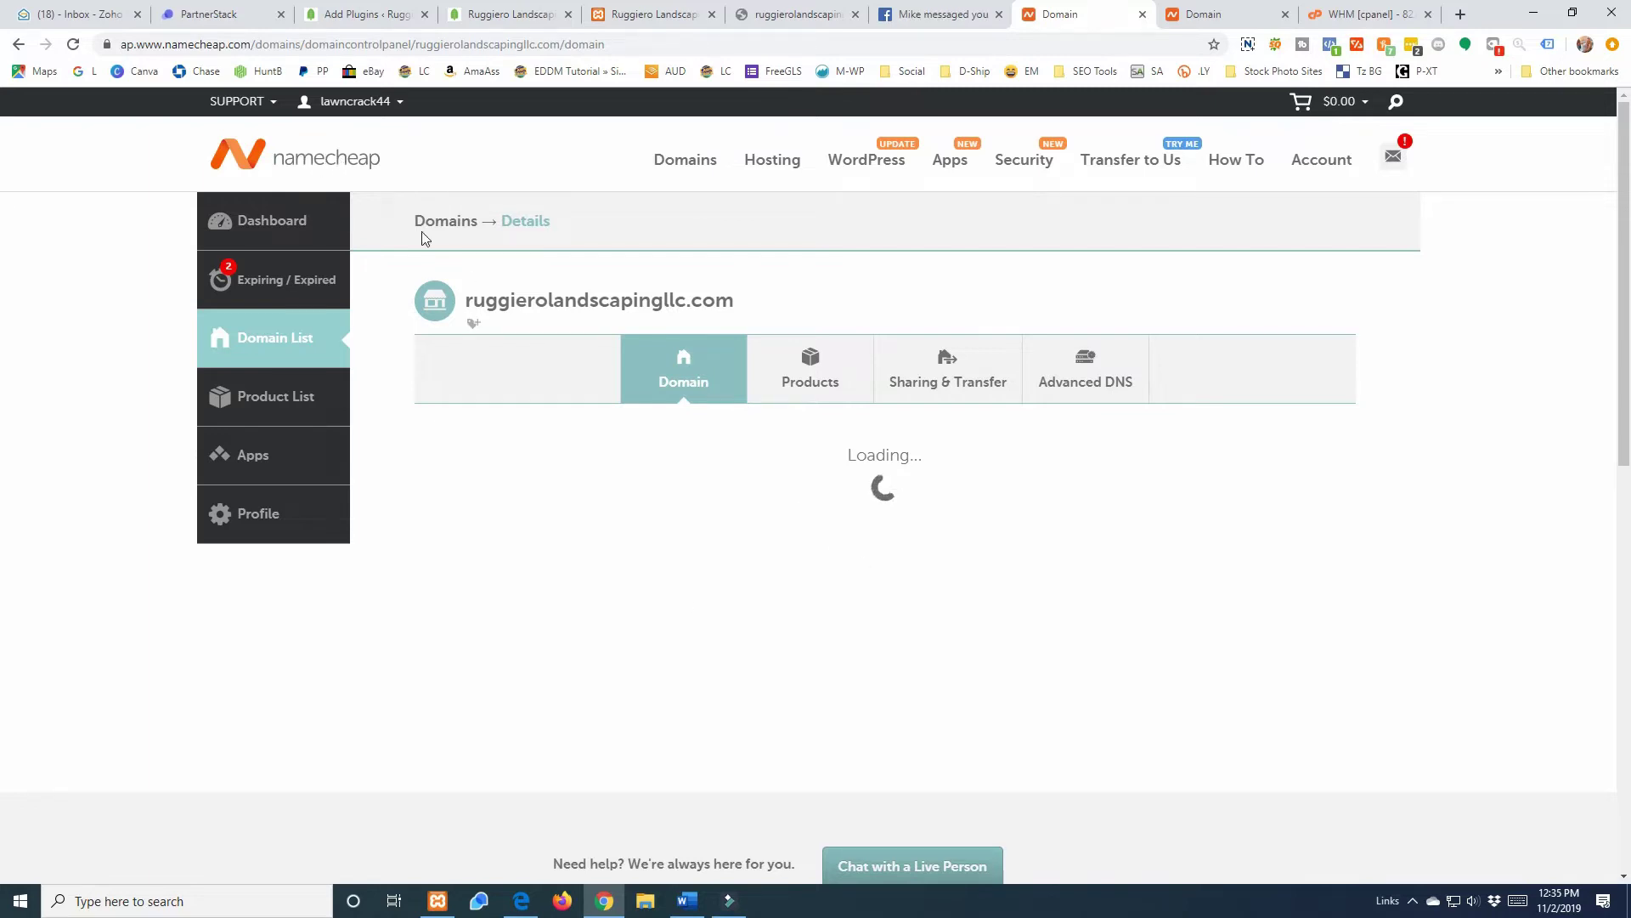
pyautogui.click(738, 663)
pyautogui.click(697, 747)
pyautogui.click(705, 710)
pyautogui.hotkey('ctrl', 'v')
pyautogui.click(700, 727)
pyautogui.hotkey('ctrl', 'v')
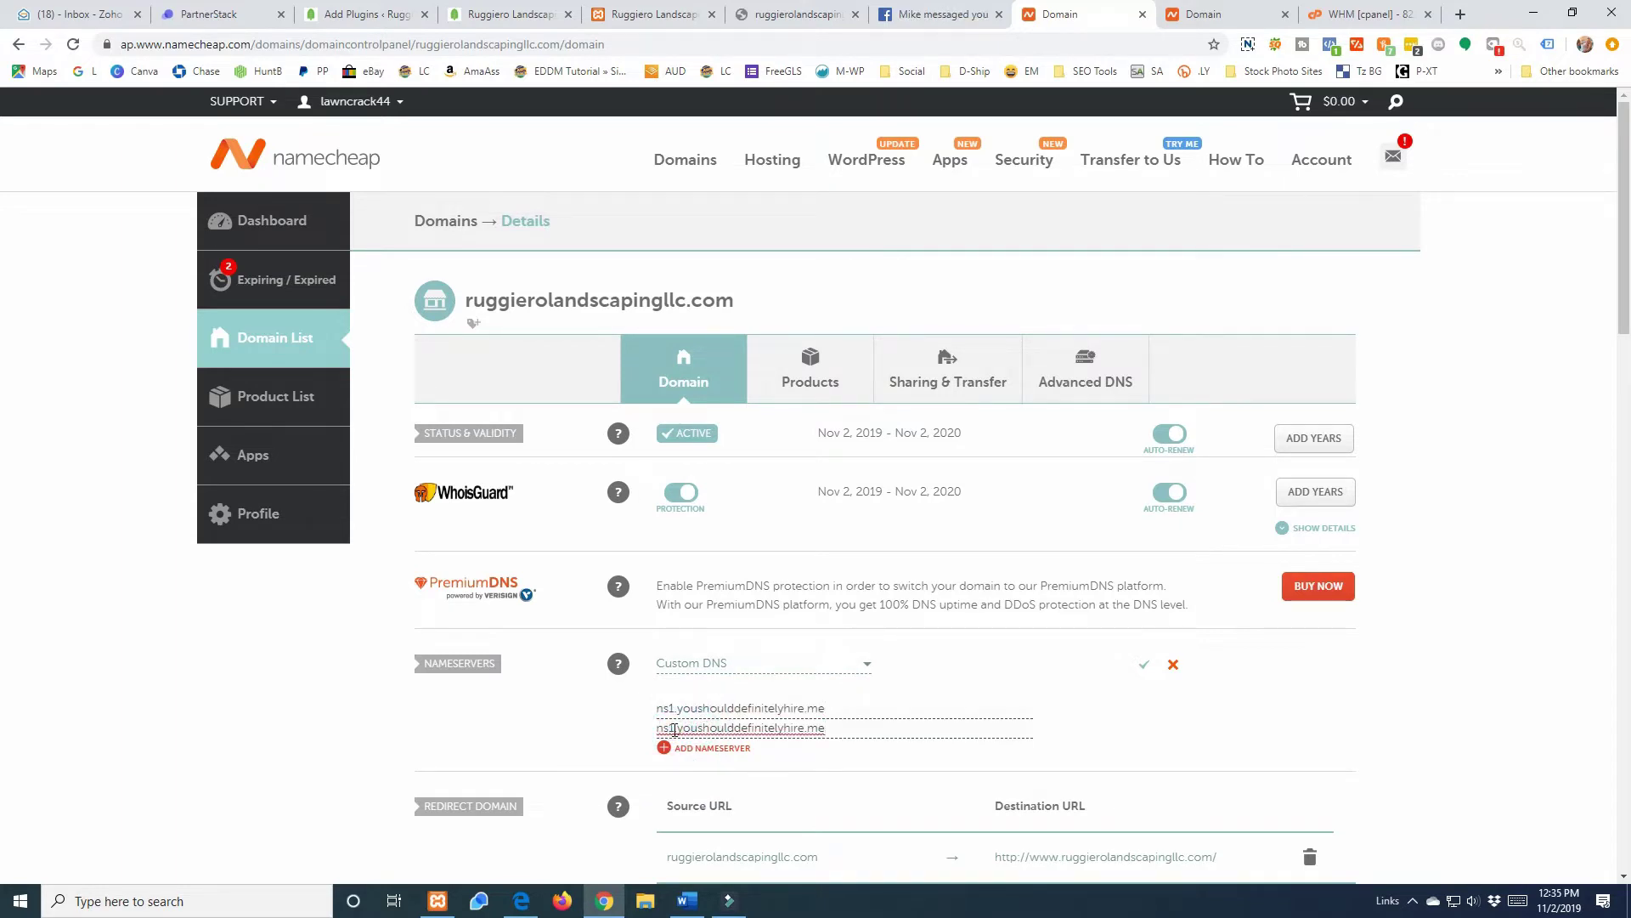
# Change the second entry to ns2.youshoulddefinitelyhire.me, save, and copy the domain name.
pyautogui.click(675, 728)
pyautogui.press('BackSpace')
pyautogui.write('2')
pyautogui.click(1145, 665)
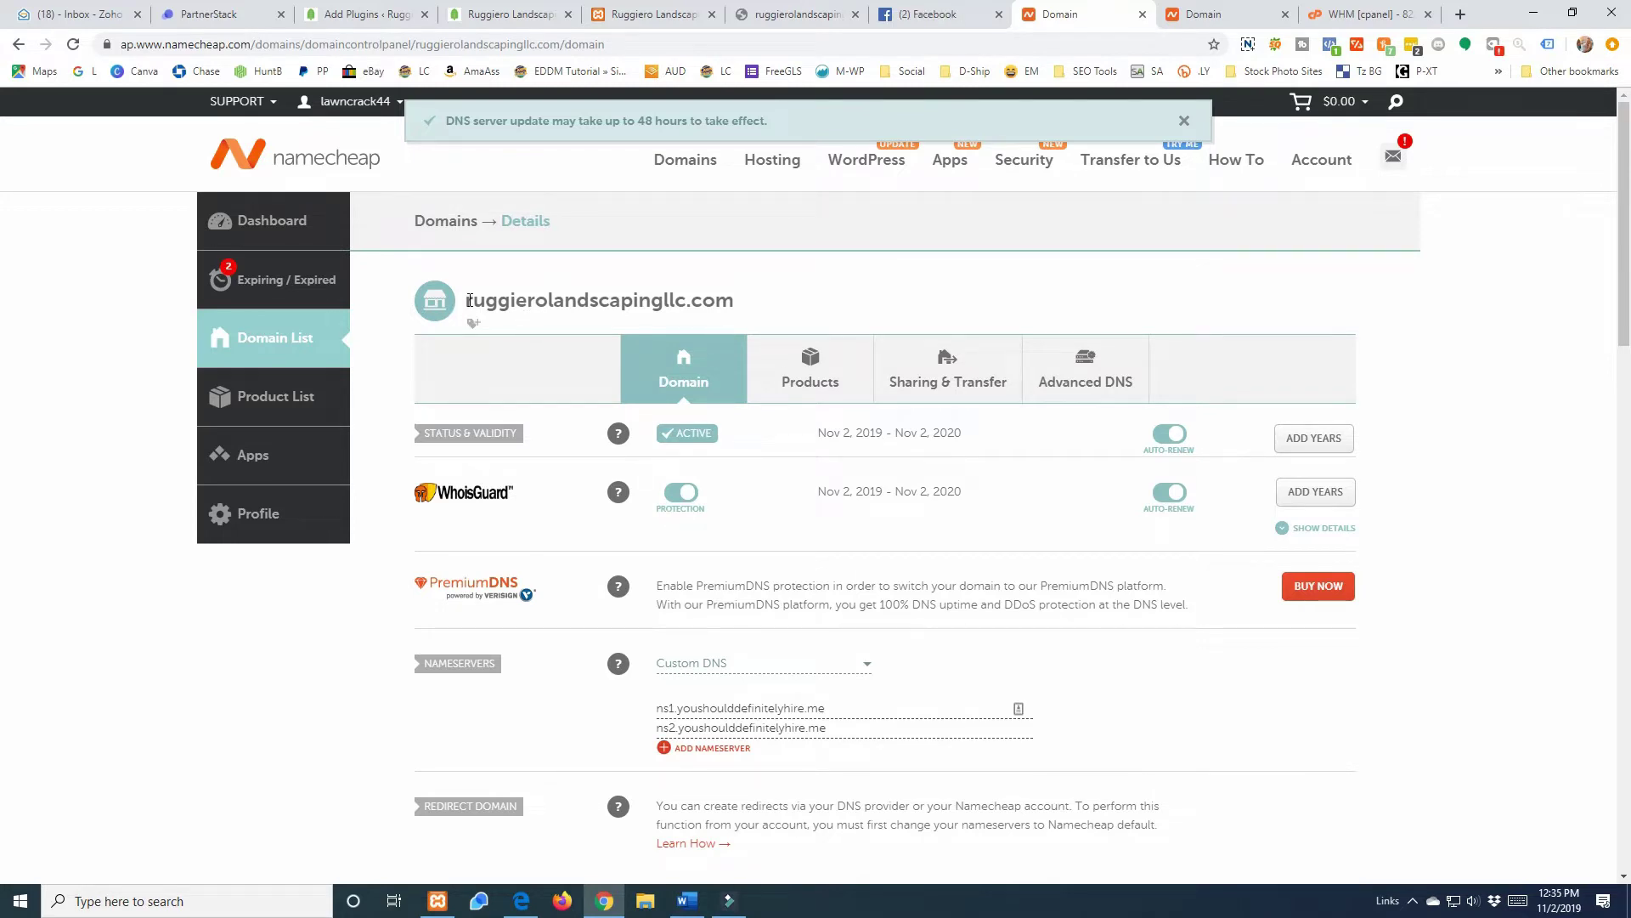
pyautogui.moveTo(472, 300); pyautogui.dragTo(730, 300)
pyautogui.hotkey('ctrl', 'c')
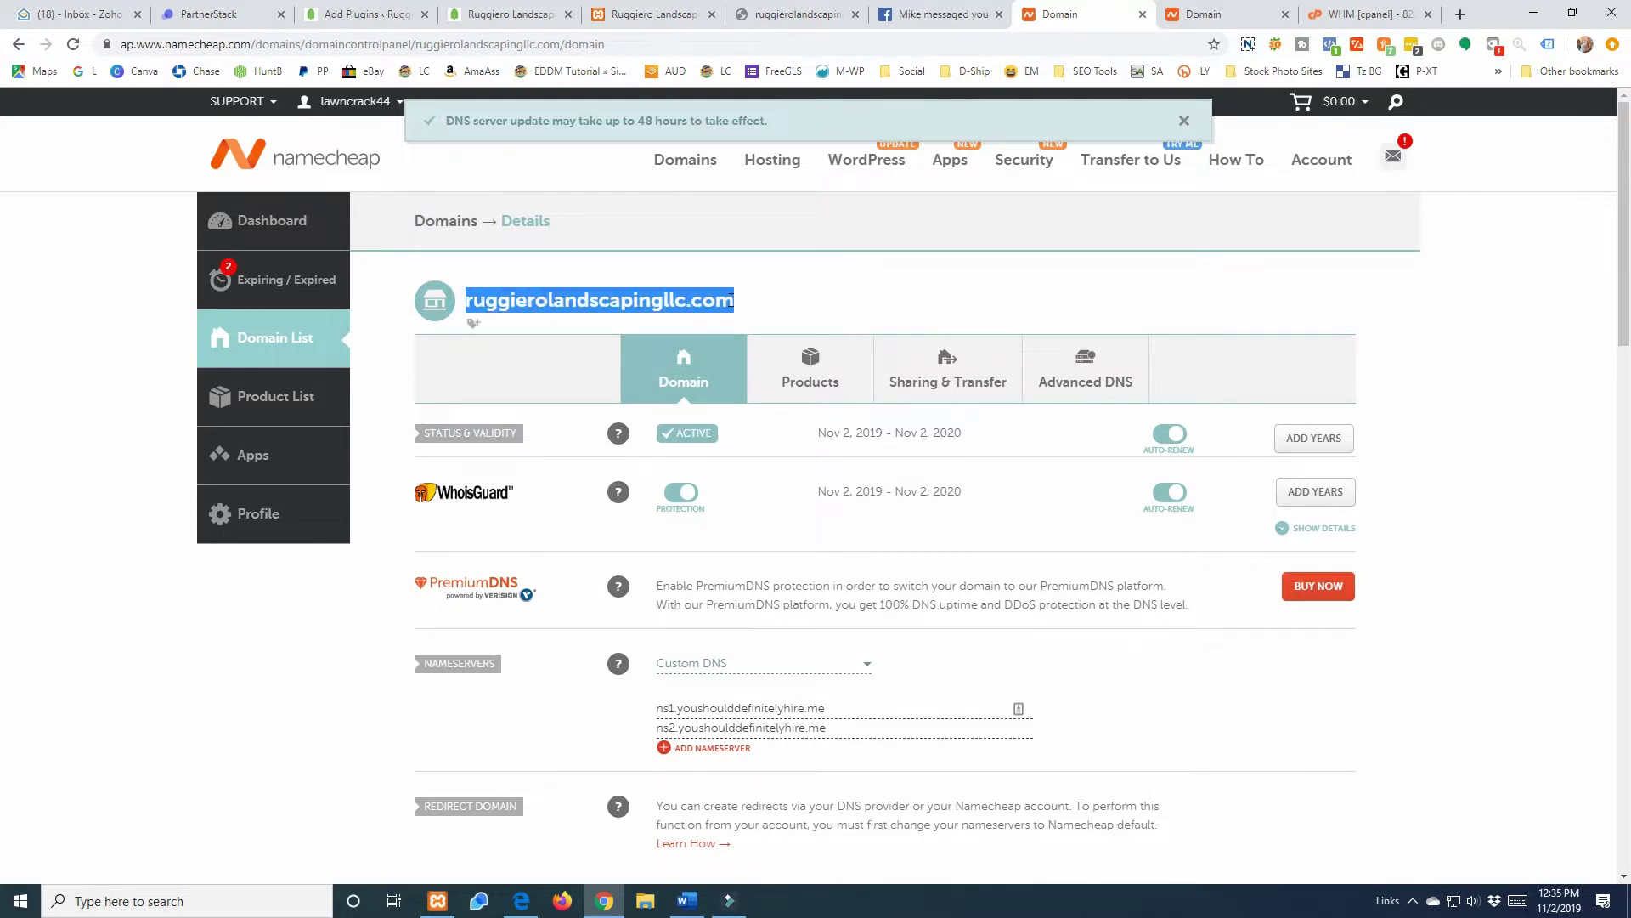
pyautogui.click(1357, 14)
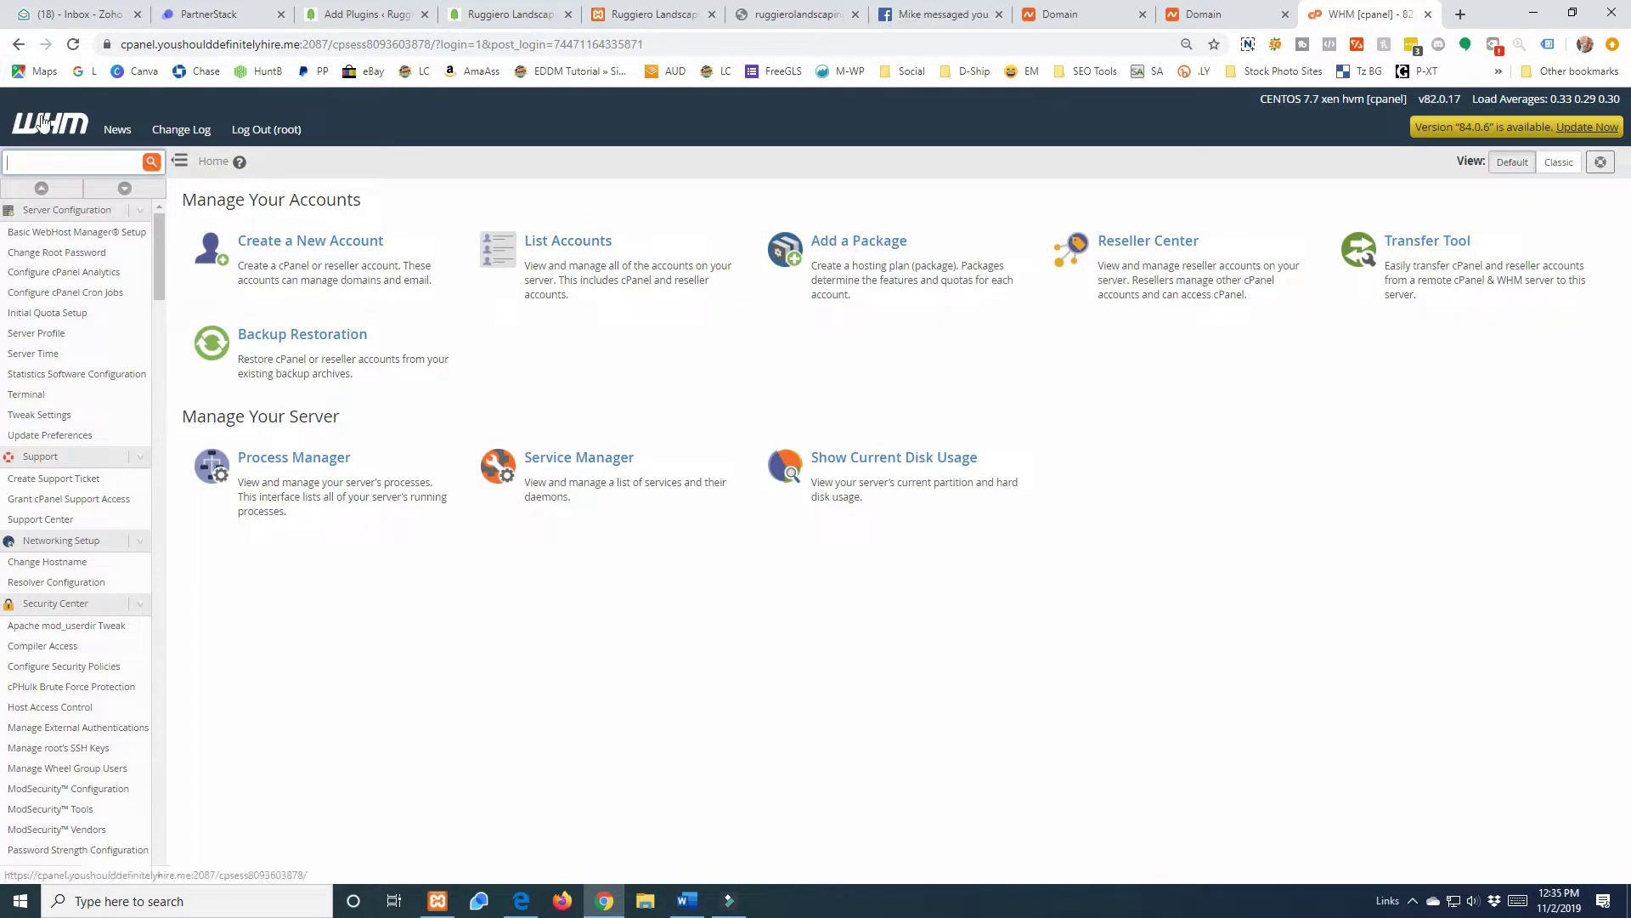
# Start a new WHM hosting account and replace the username with the new admin username.
pyautogui.click(604, 281)
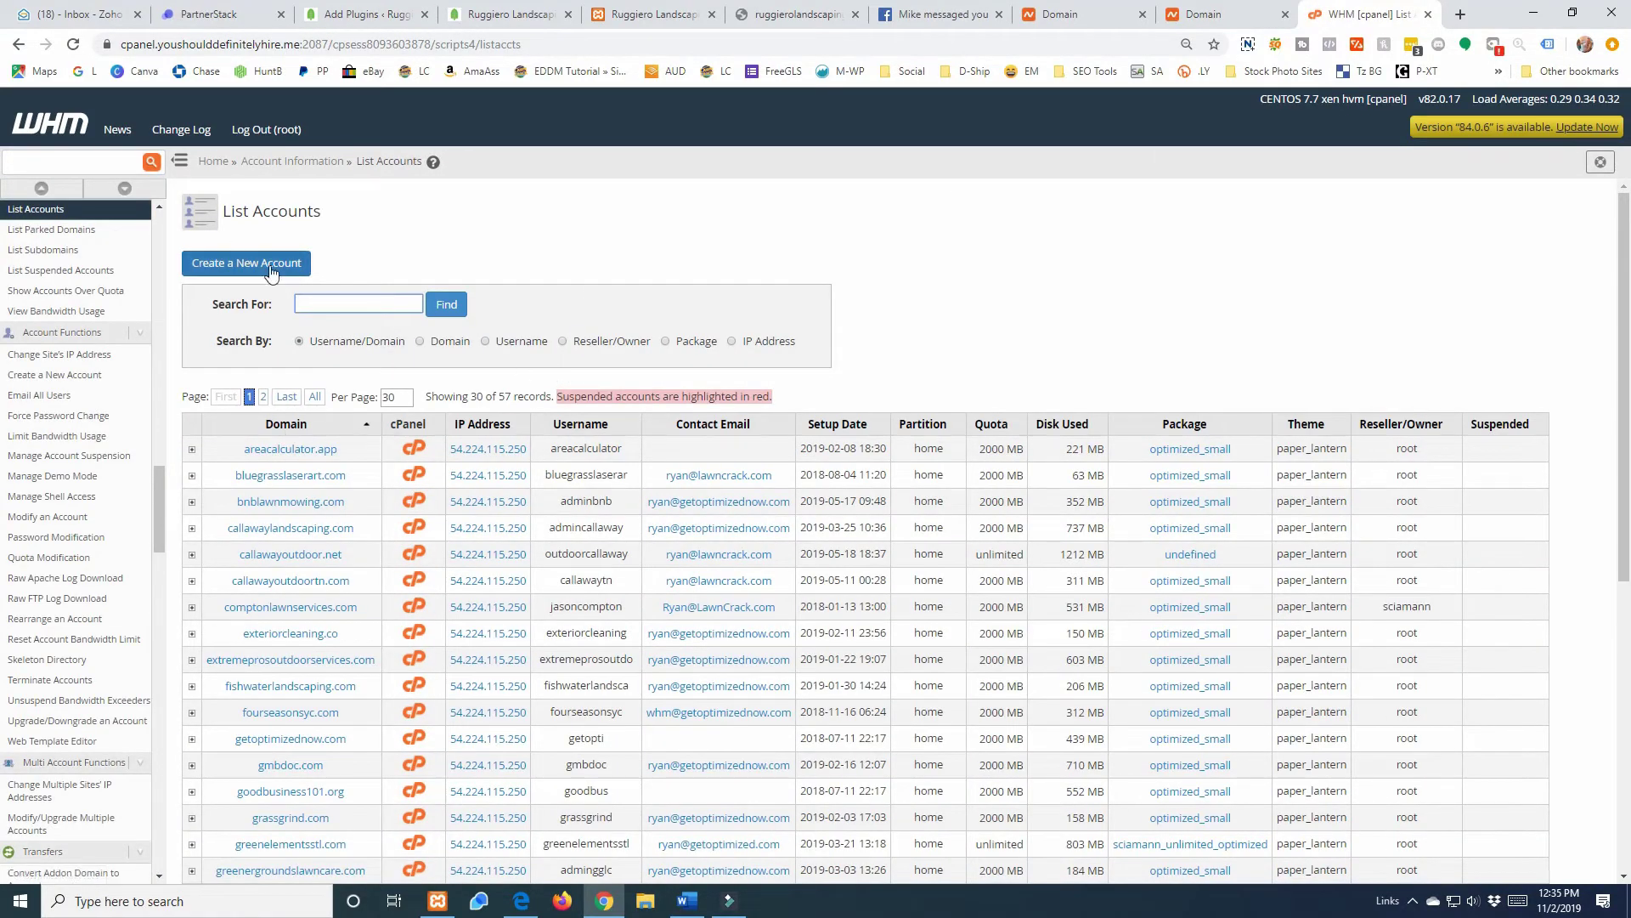
pyautogui.click(243, 265)
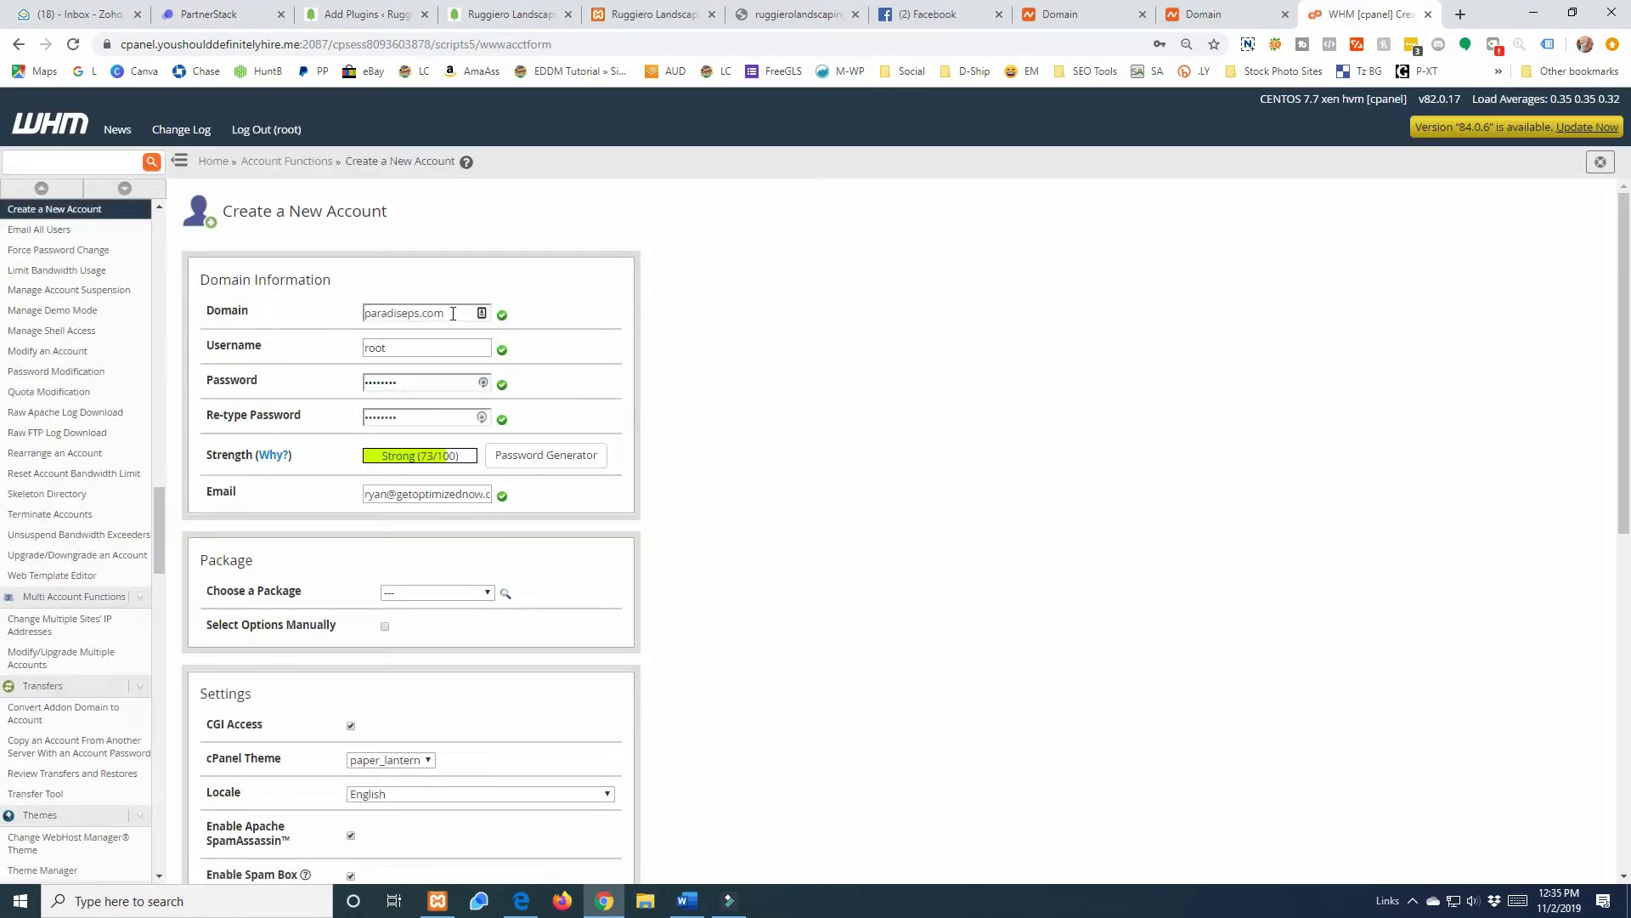
pyautogui.doubleClick(416, 347)
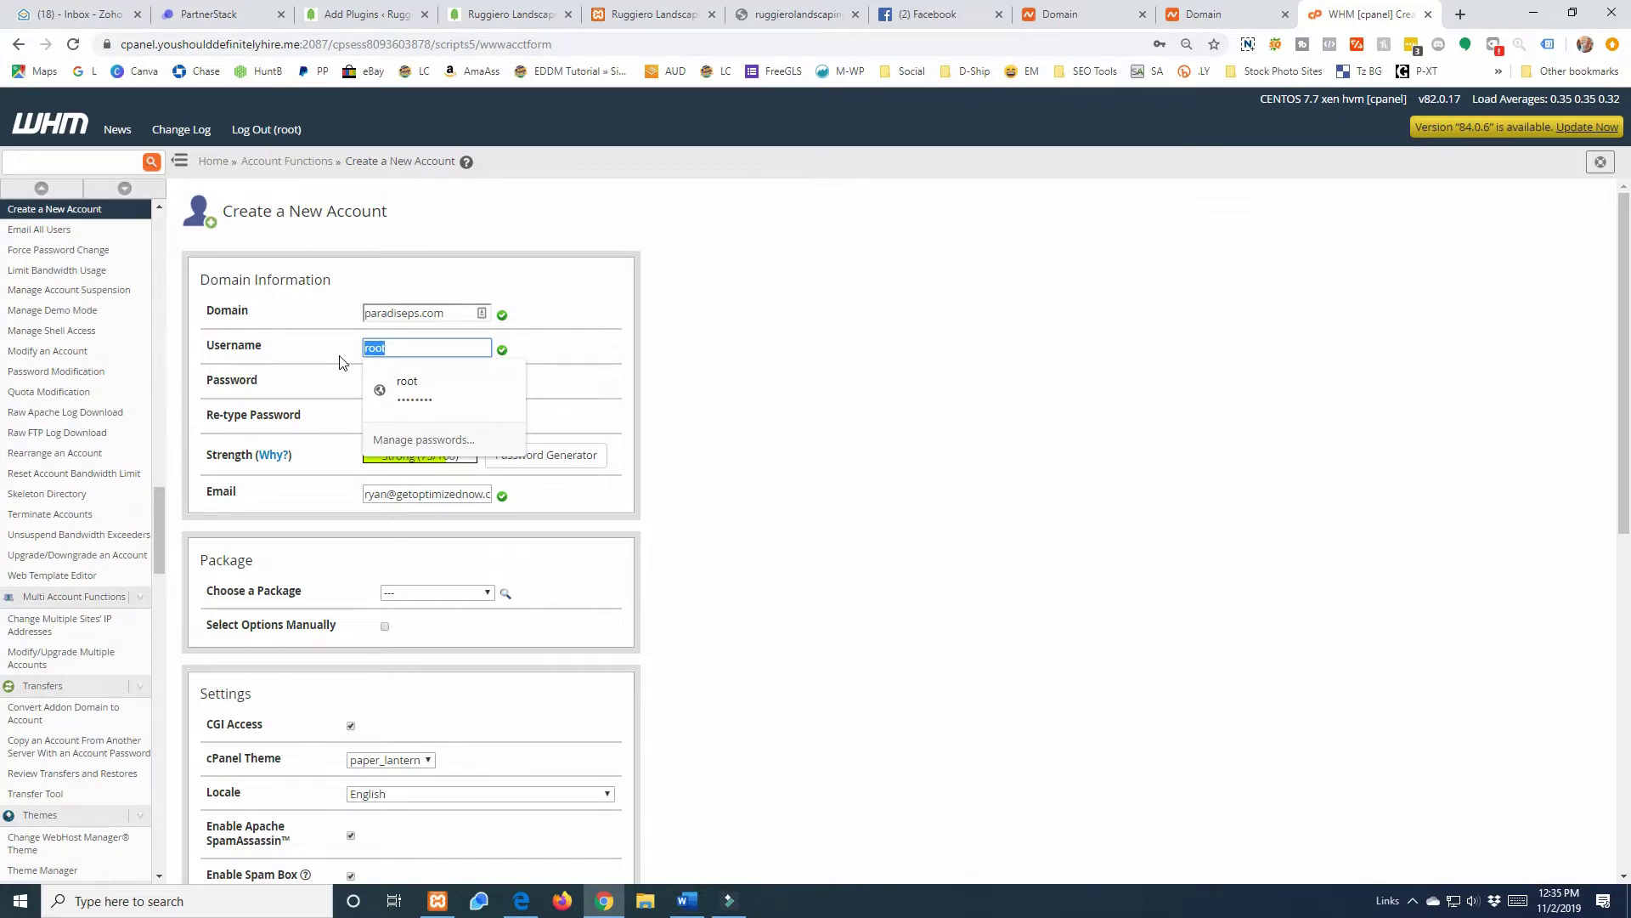
pyautogui.write('mike')
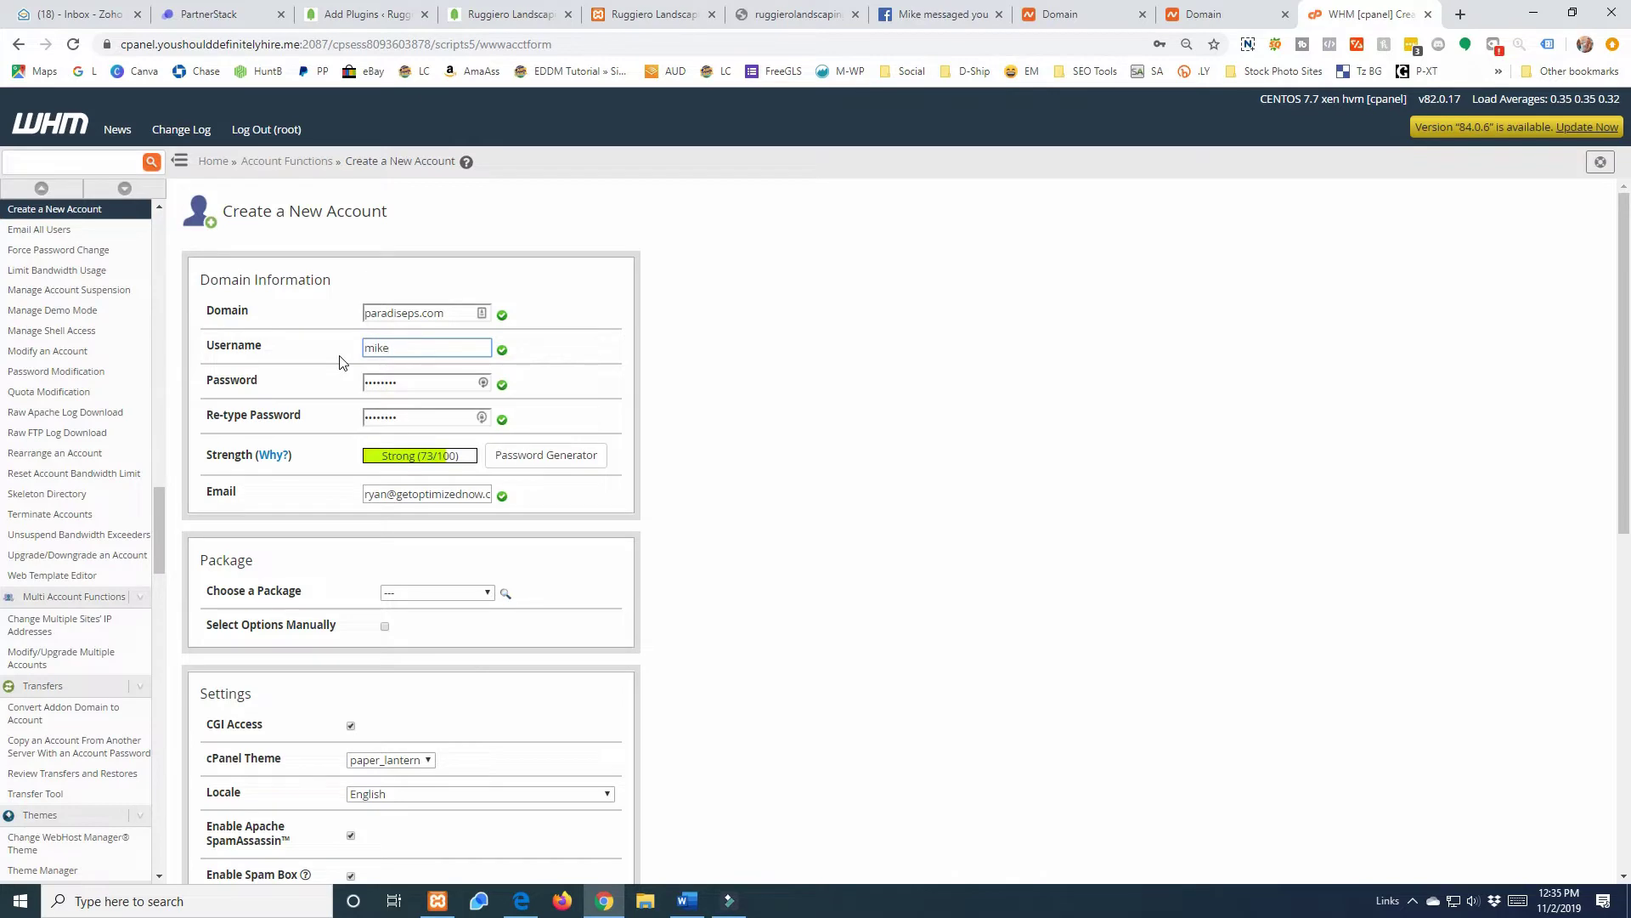
pyautogui.write('min')
# Replace paradiseps.com with ruggierolandscapingllc.com as the domain, select the password, and bring up Word.
pyautogui.moveTo(480, 313); pyautogui.dragTo(348, 317)
pyautogui.hotkey('ctrl', 'v')
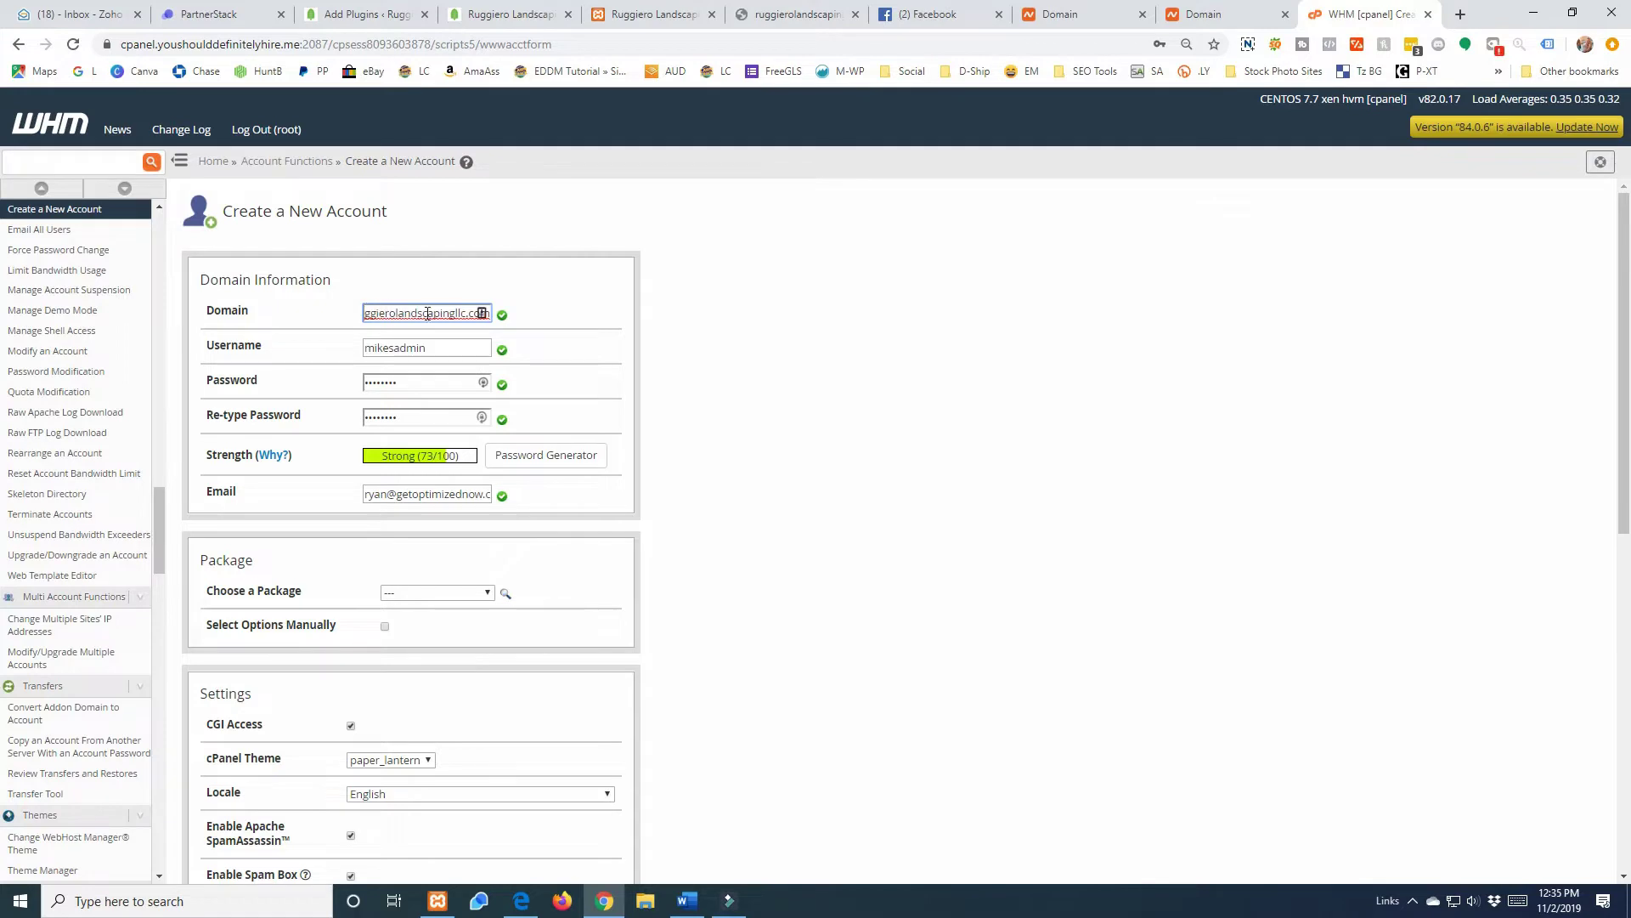
pyautogui.moveTo(402, 382); pyautogui.dragTo(316, 390)
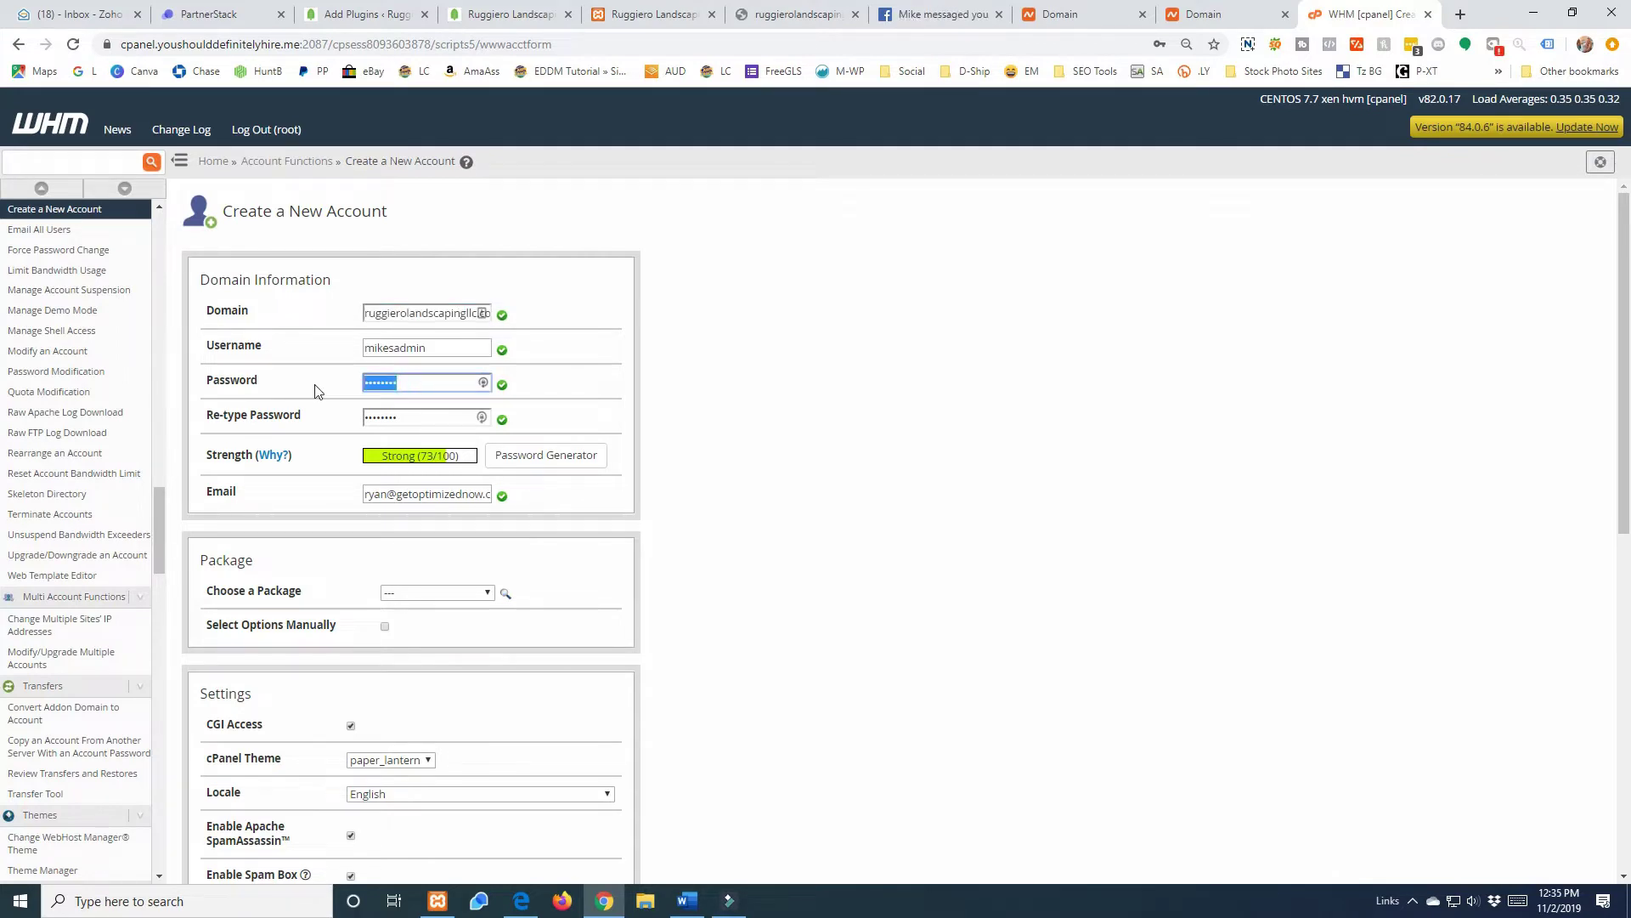
pyautogui.click(684, 903)
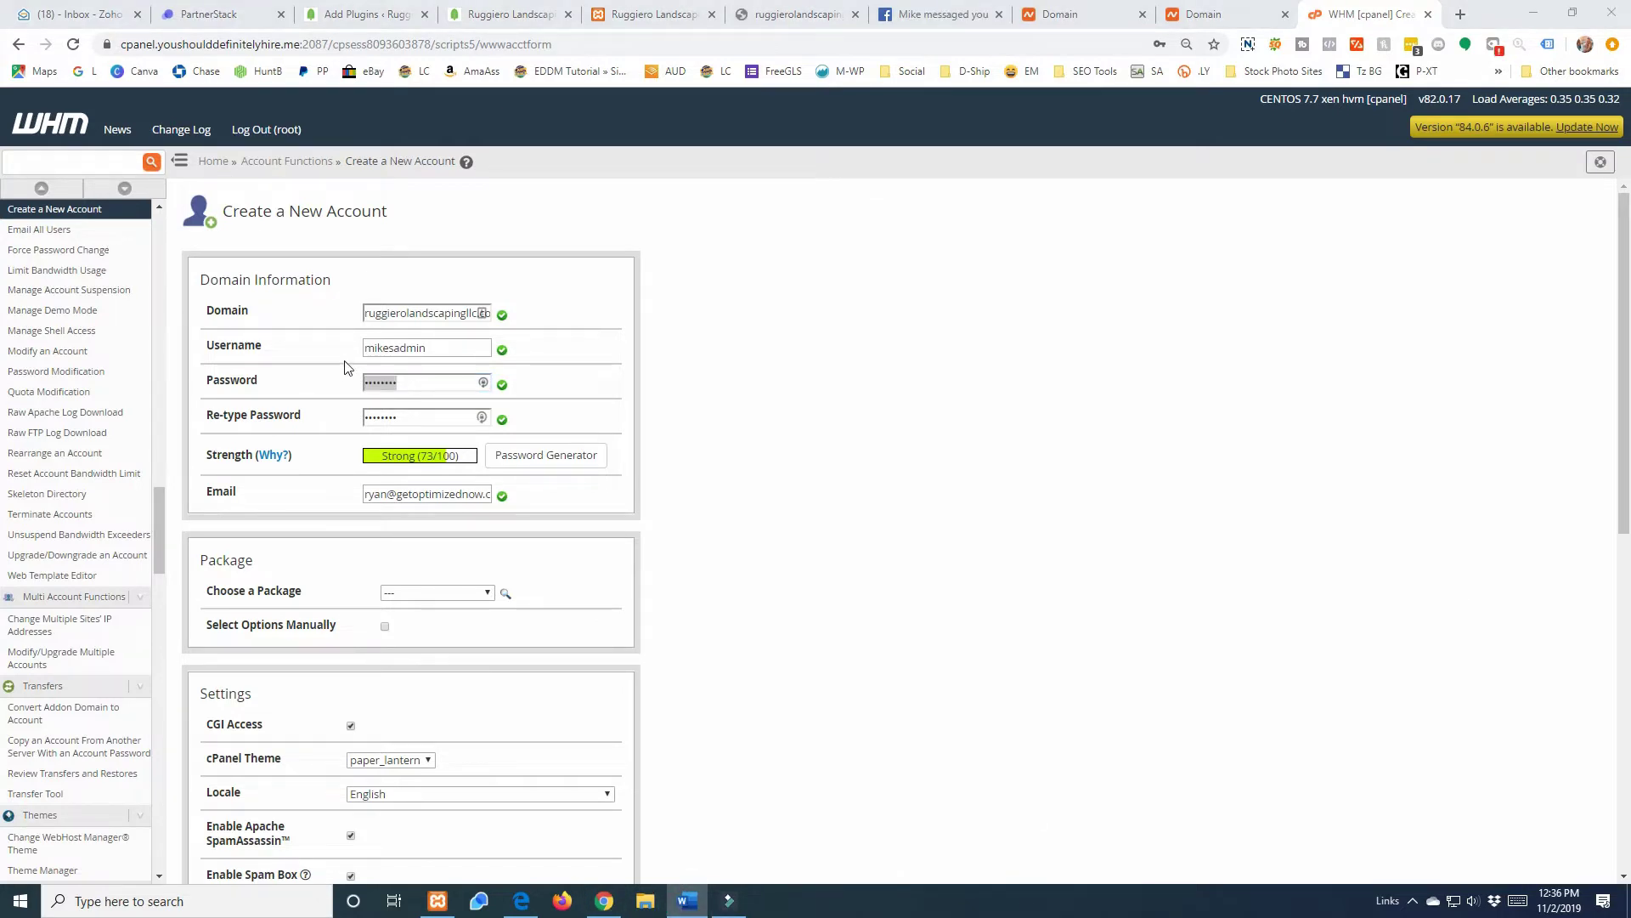
pyautogui.moveTo(1379, 303); pyautogui.dragTo(499, 146)
# Note 'Whm', ruggierolandscapingllc.com, the user line and a 'pass' line in Word, then move it aside.
pyautogui.moveTo(155, 374); pyautogui.dragTo(745, 361)
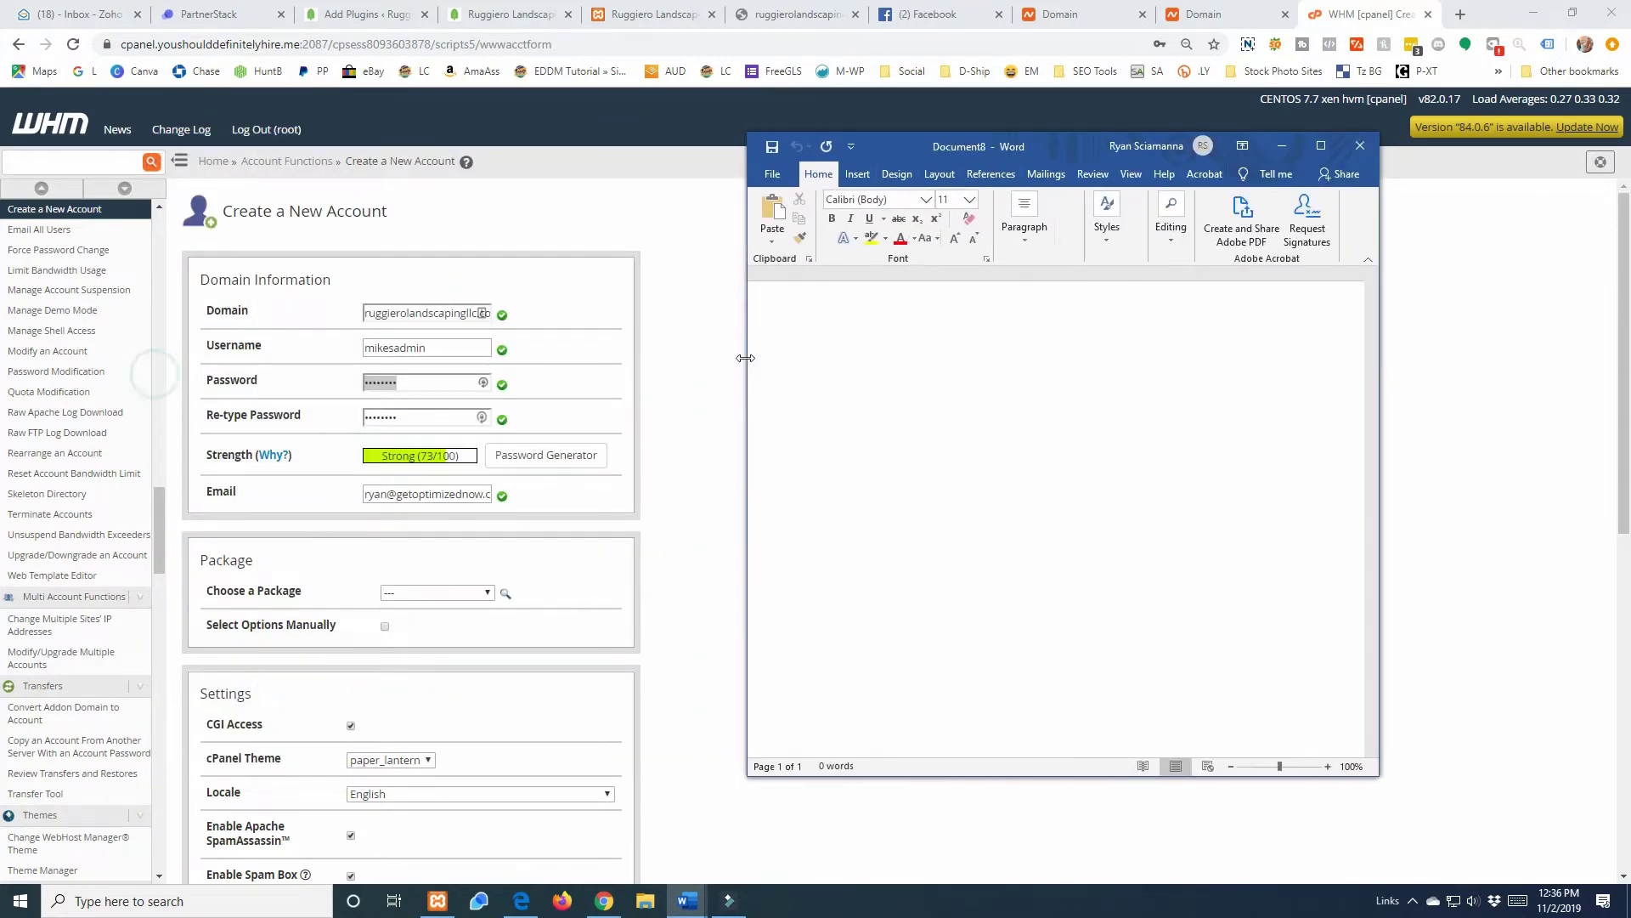
pyautogui.write('whnm')
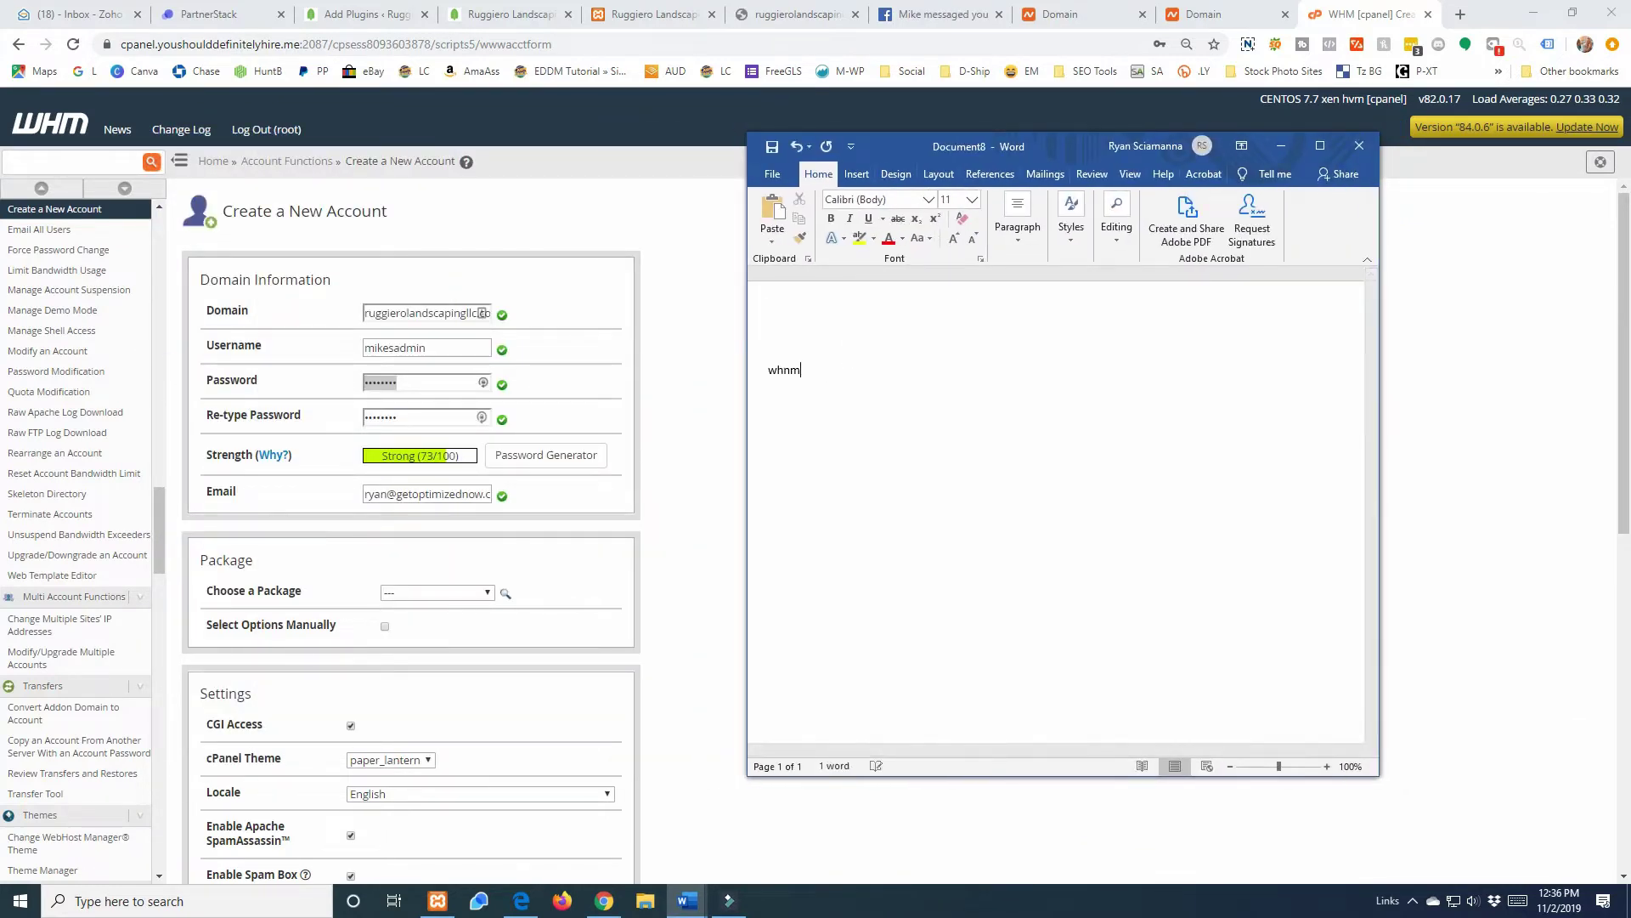
pyautogui.press('BackSpace')
pyautogui.hotkey('ctrl', 'v')
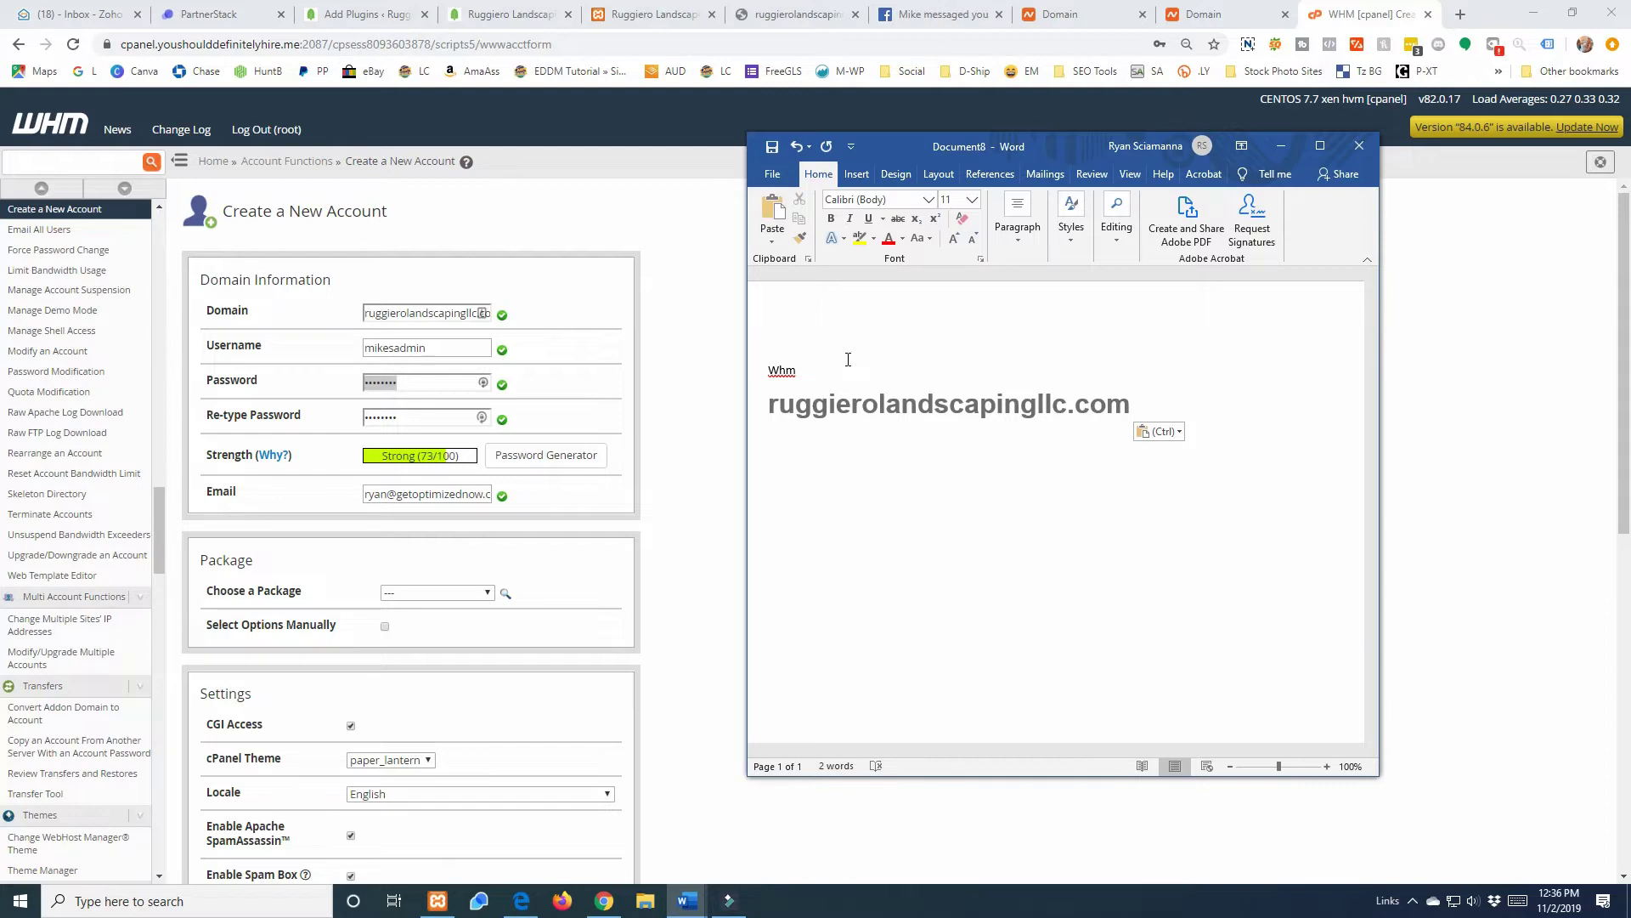
pyautogui.write('user - mikes')
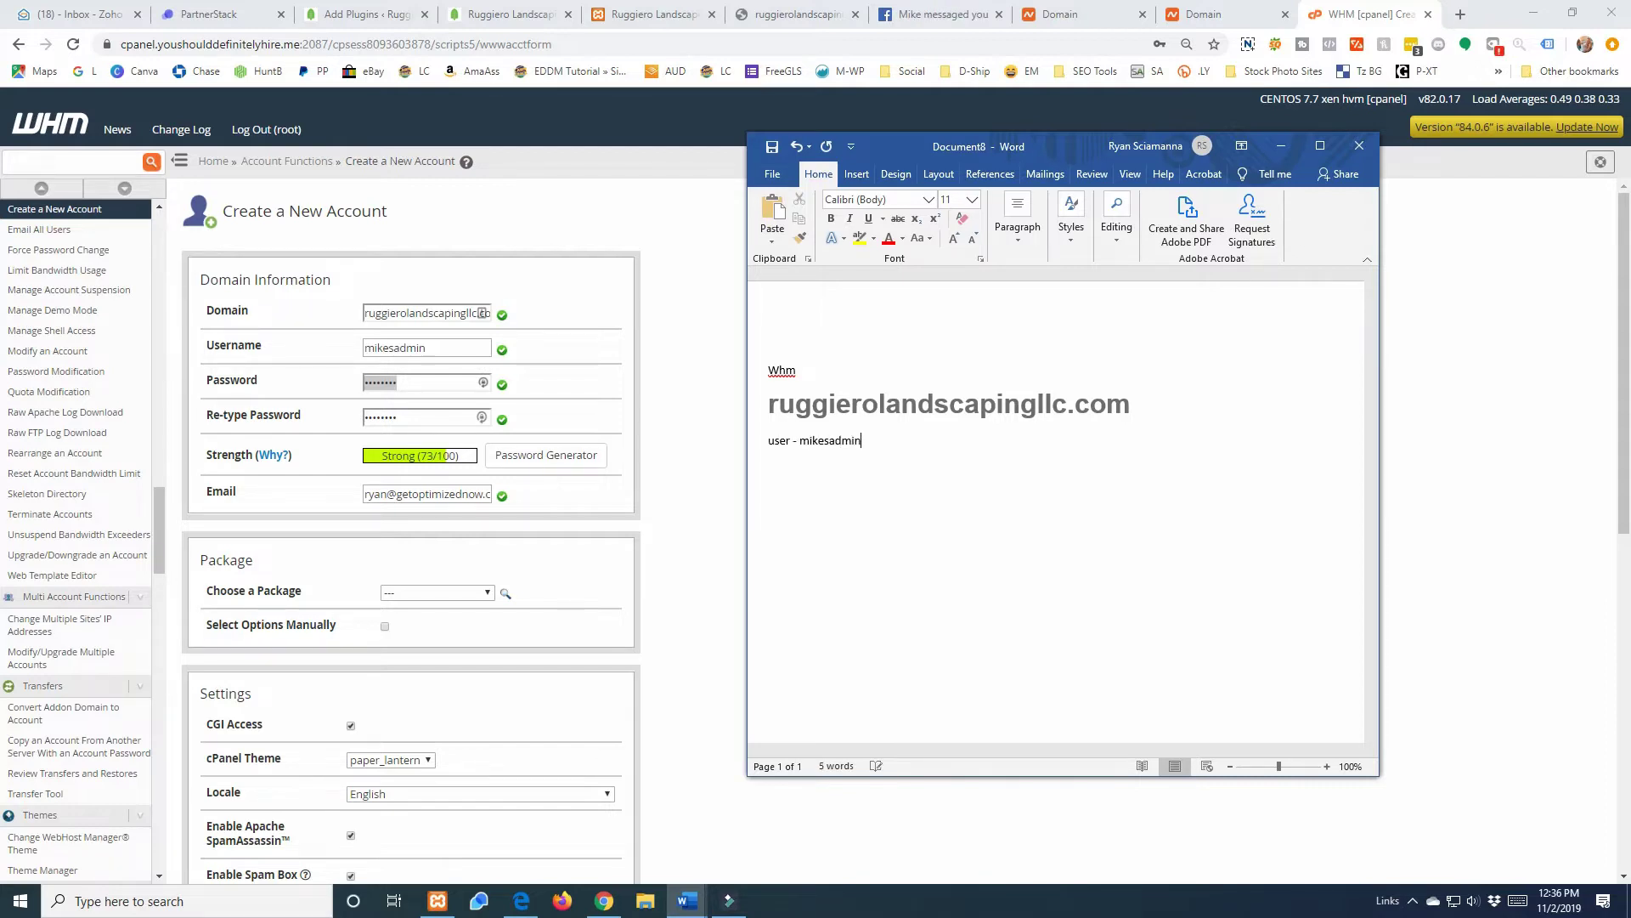
pyautogui.write('admin')
pyautogui.press('Return')
pyautogui.press('Return')
pyautogui.write('pass -')
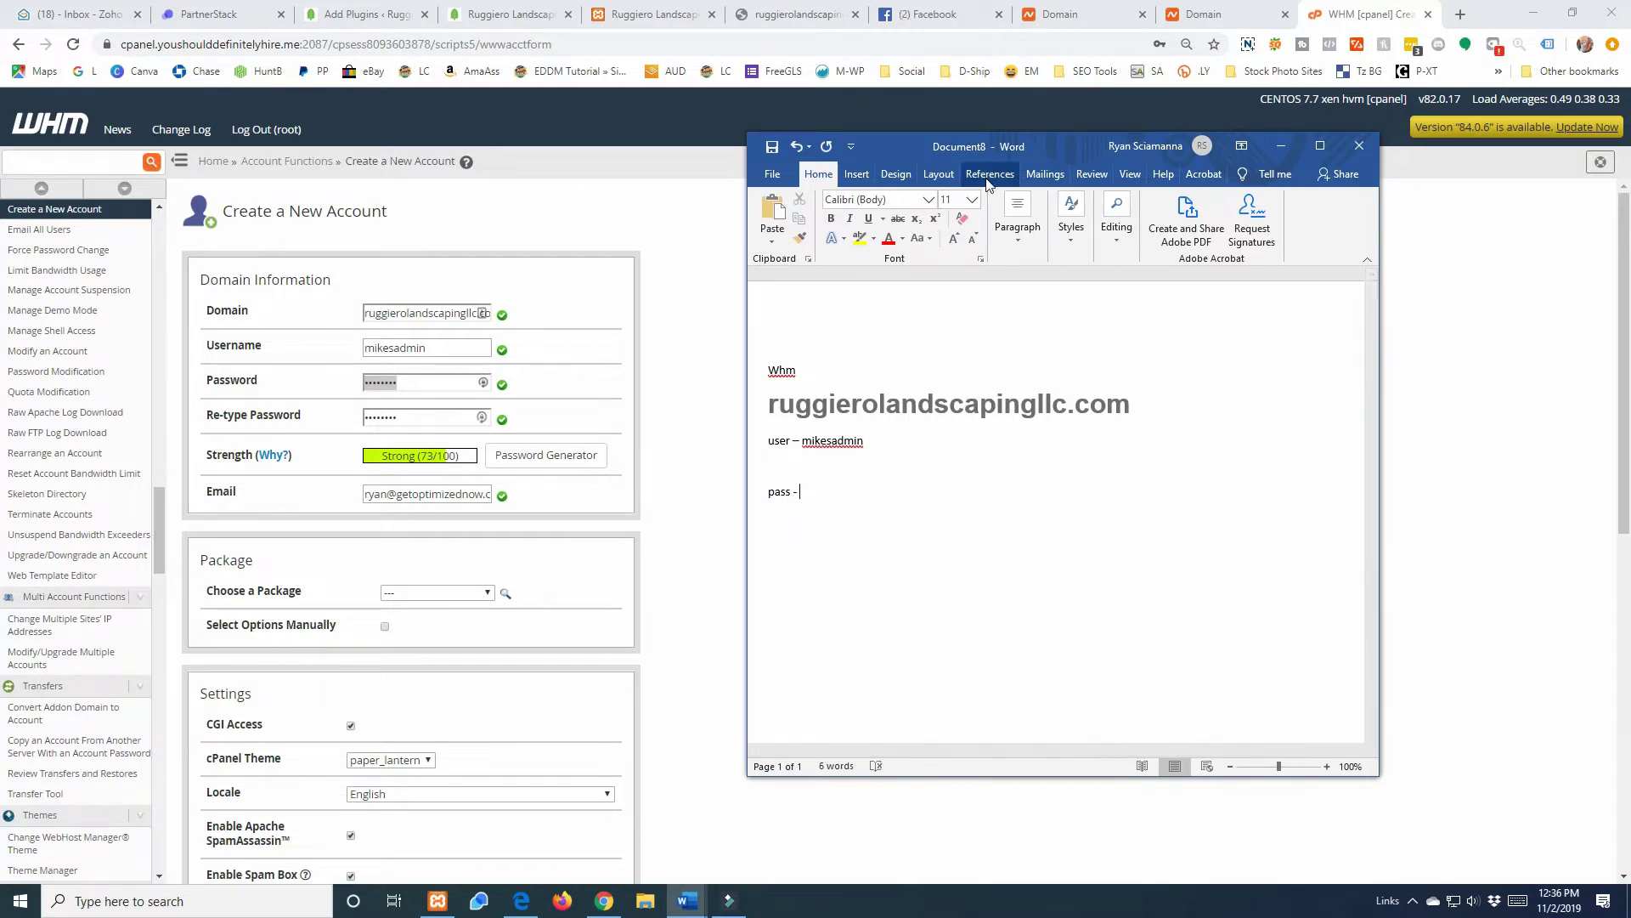
pyautogui.moveTo(885, 140); pyautogui.dragTo(1630, 144)
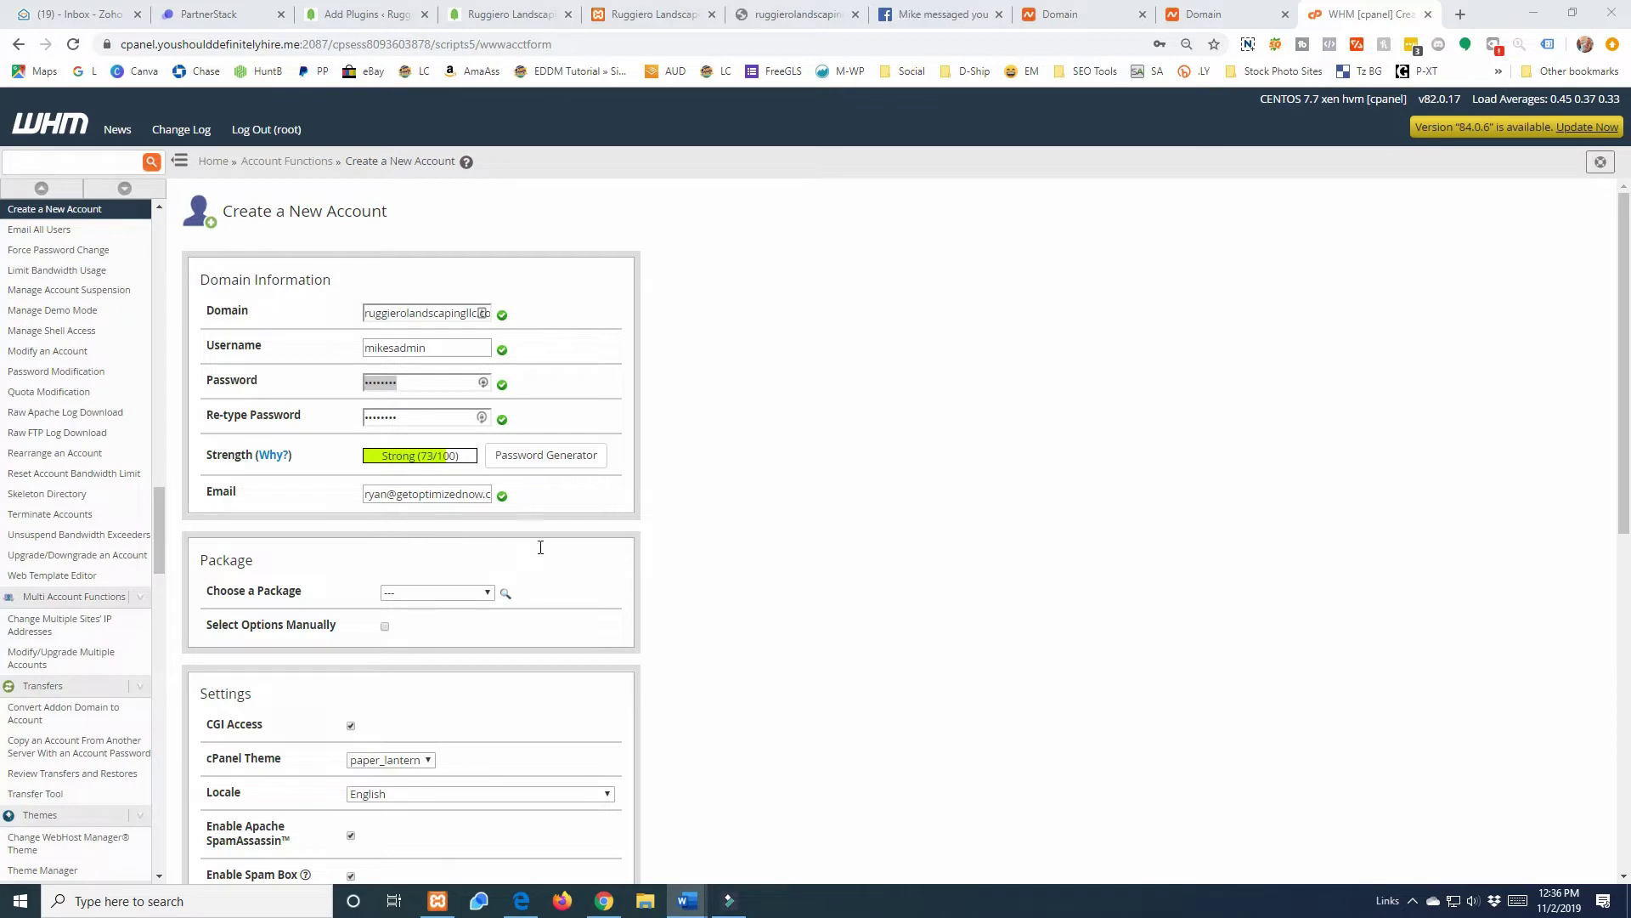
# Paste a new Very Strong (91/100) password into Password and Re-type Password.
pyautogui.click(420, 384)
pyautogui.hotkey('ctrl', 'a')
pyautogui.hotkey('ctrl', 'v')
pyautogui.click(419, 417)
pyautogui.hotkey('ctrl', 'a')
pyautogui.hotkey('ctrl', 'v')
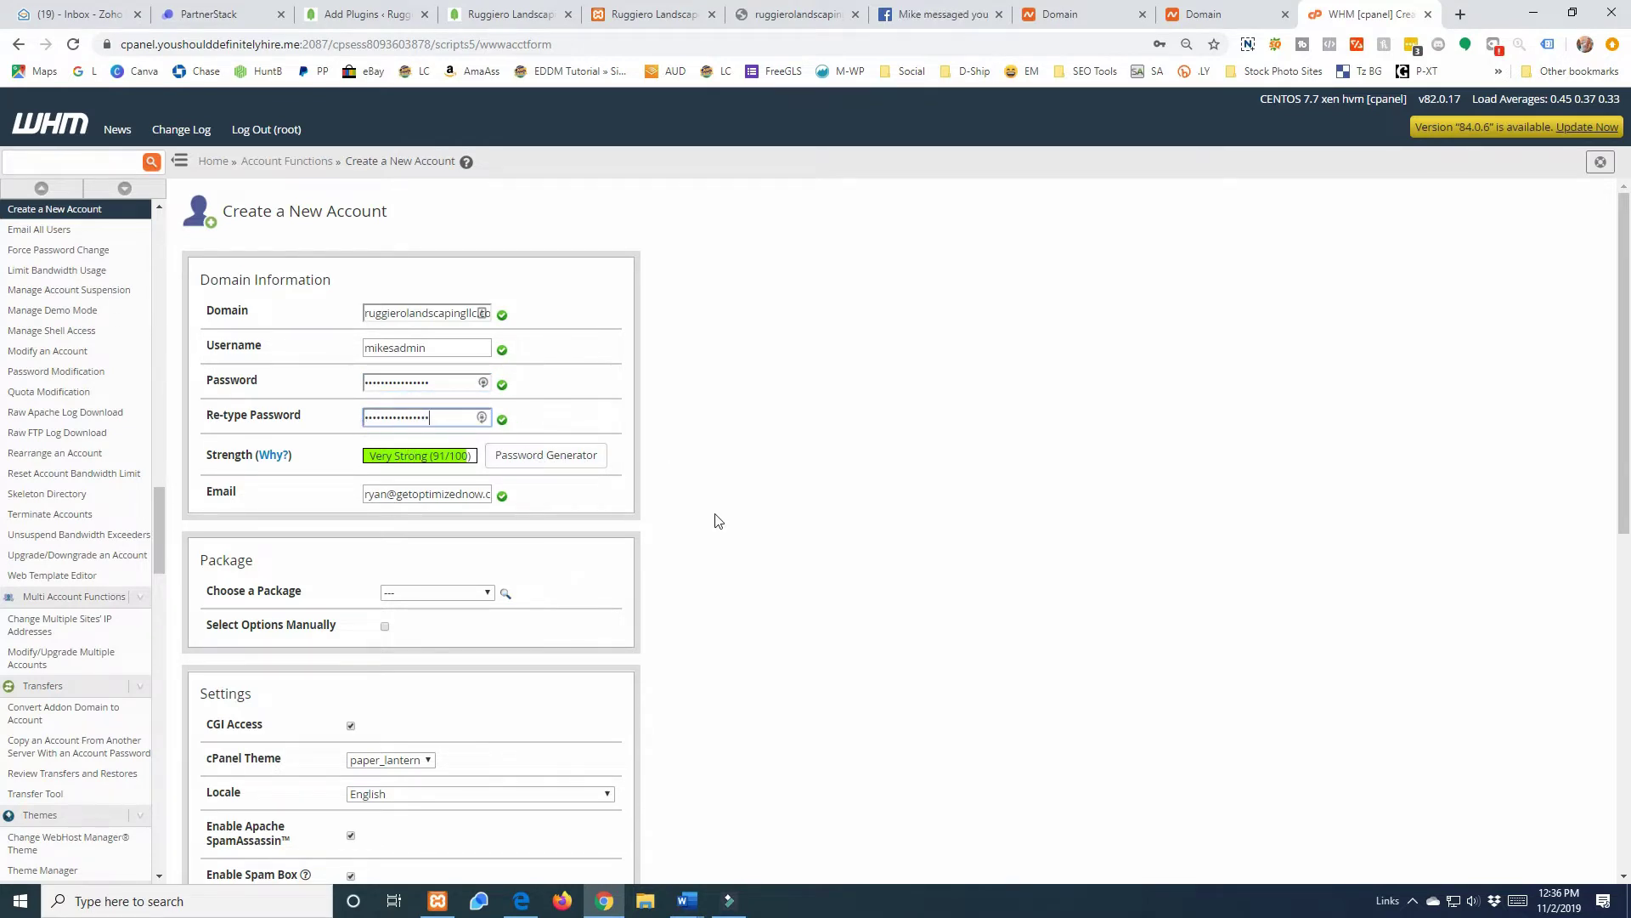
# Assign the sciamann_unlimited_optimized hosting package.
pyautogui.scroll(-2, 535, 459)
pyautogui.click(438, 422)
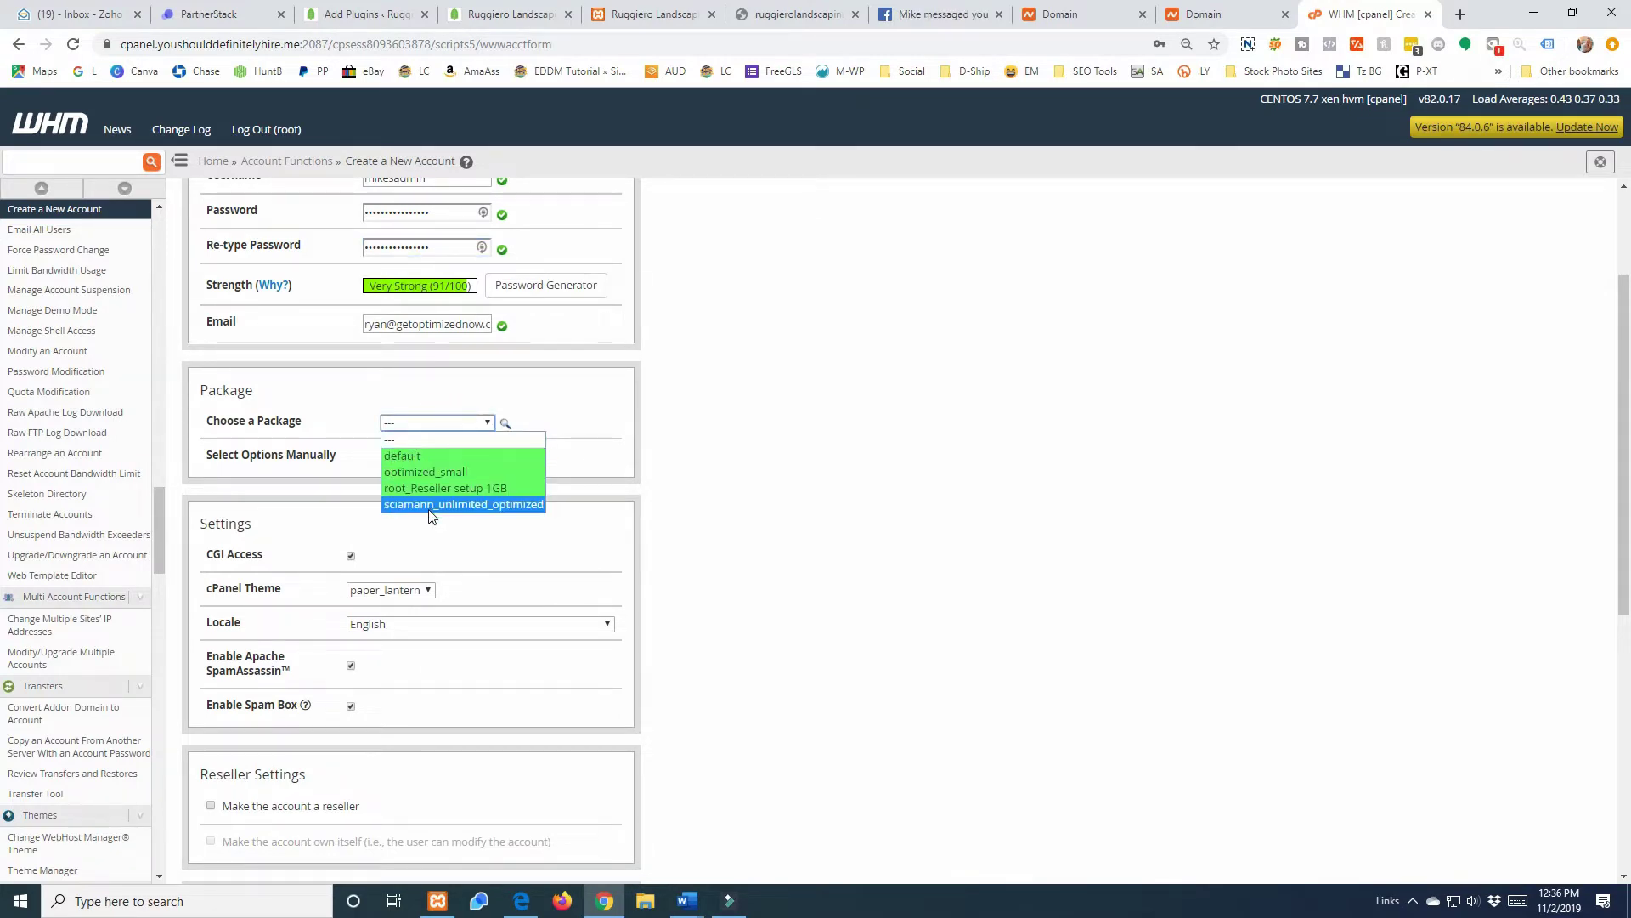
pyautogui.click(450, 504)
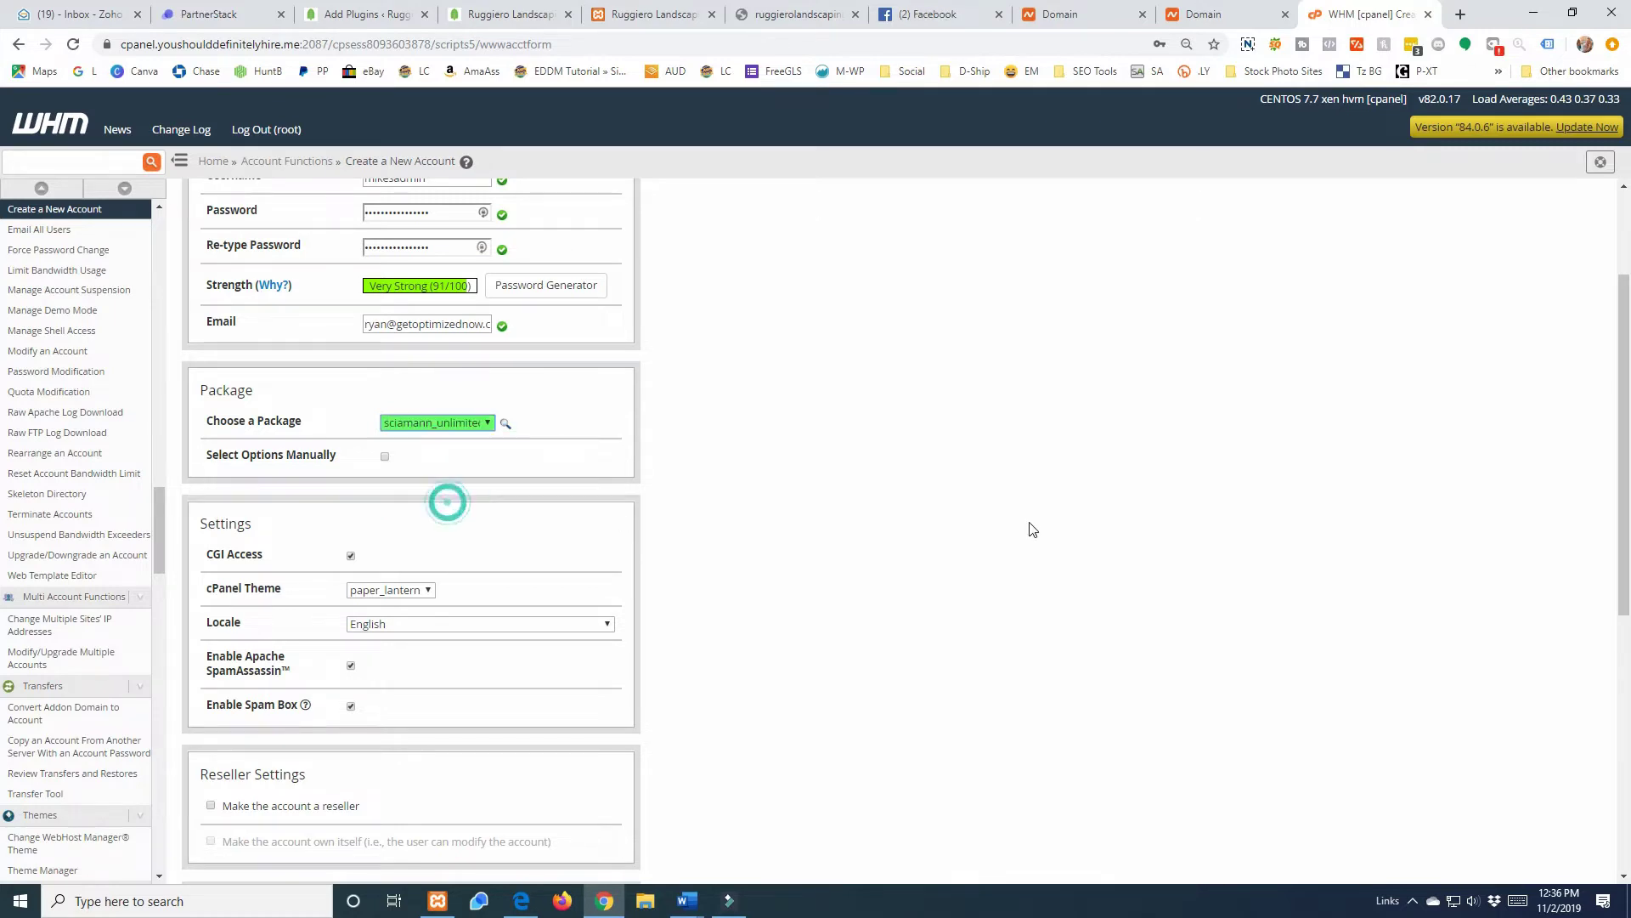
pyautogui.scroll(-2, 943, 578)
pyautogui.scroll(-4, 316, 445)
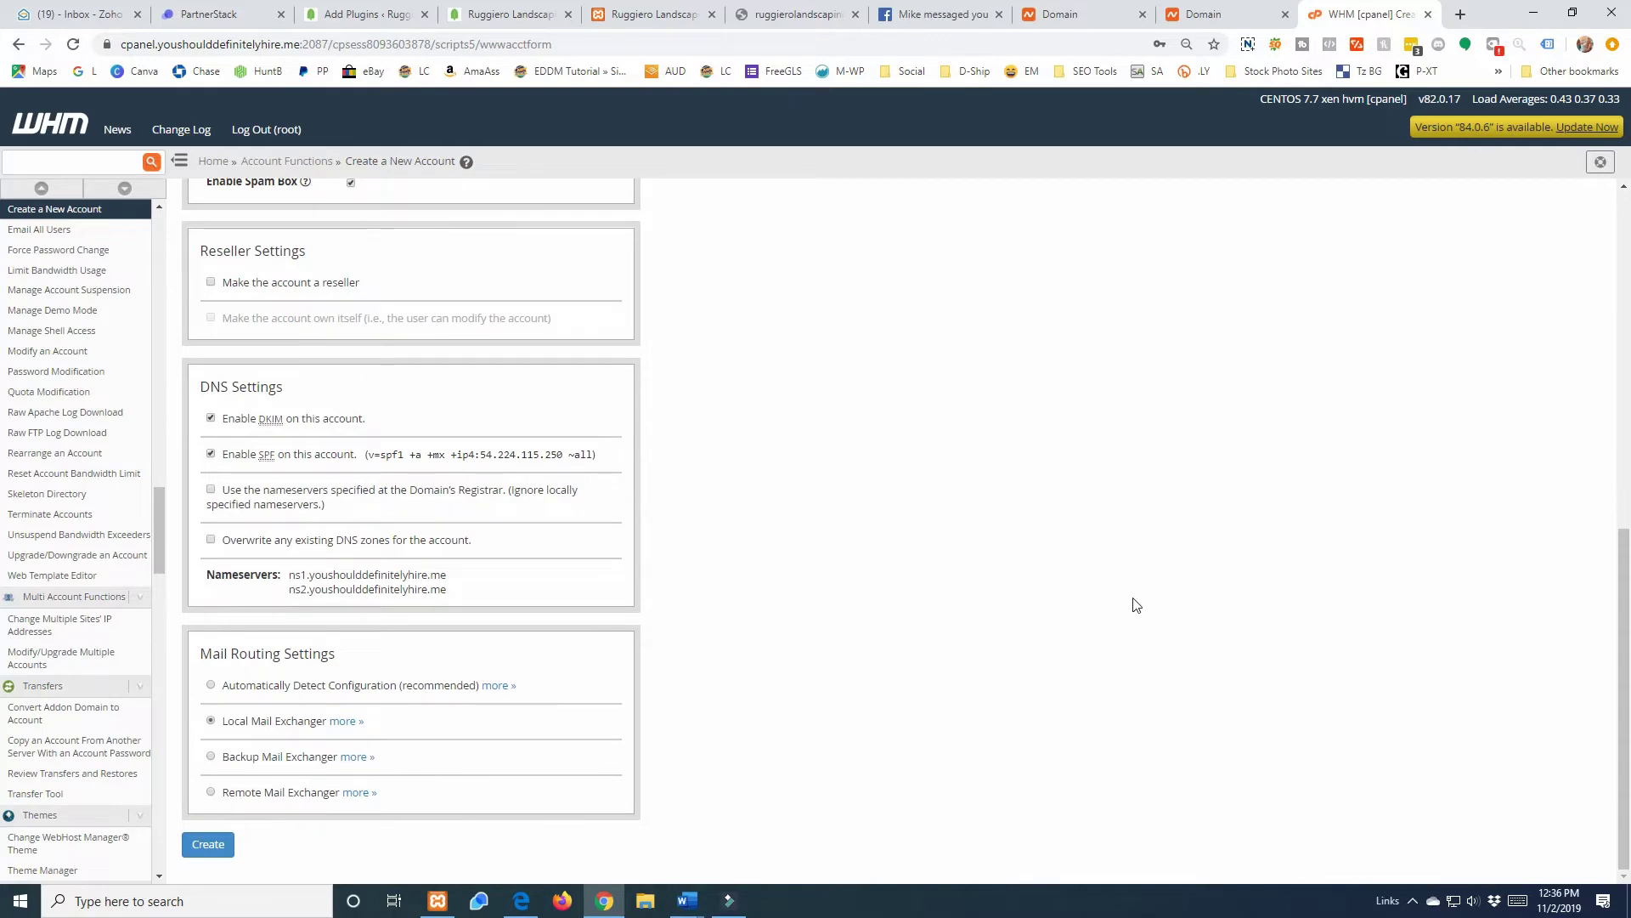
# Create the ruggierolandscapingllc.com hosting account and open its cPanel dashboard.
pyautogui.click(208, 843)
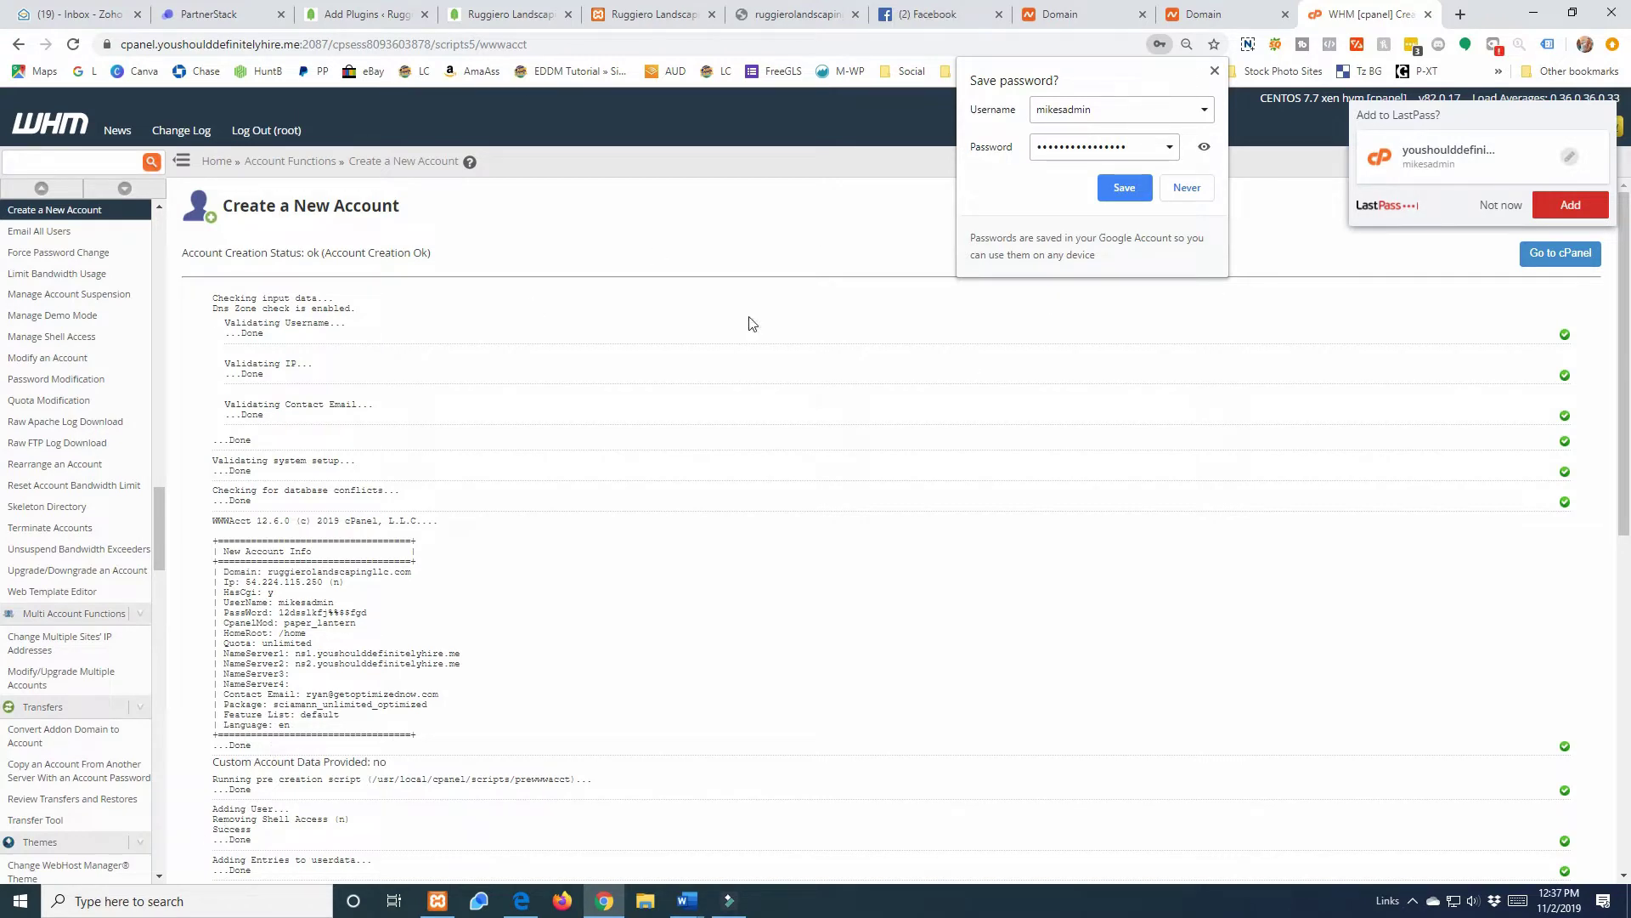
pyautogui.click(1550, 259)
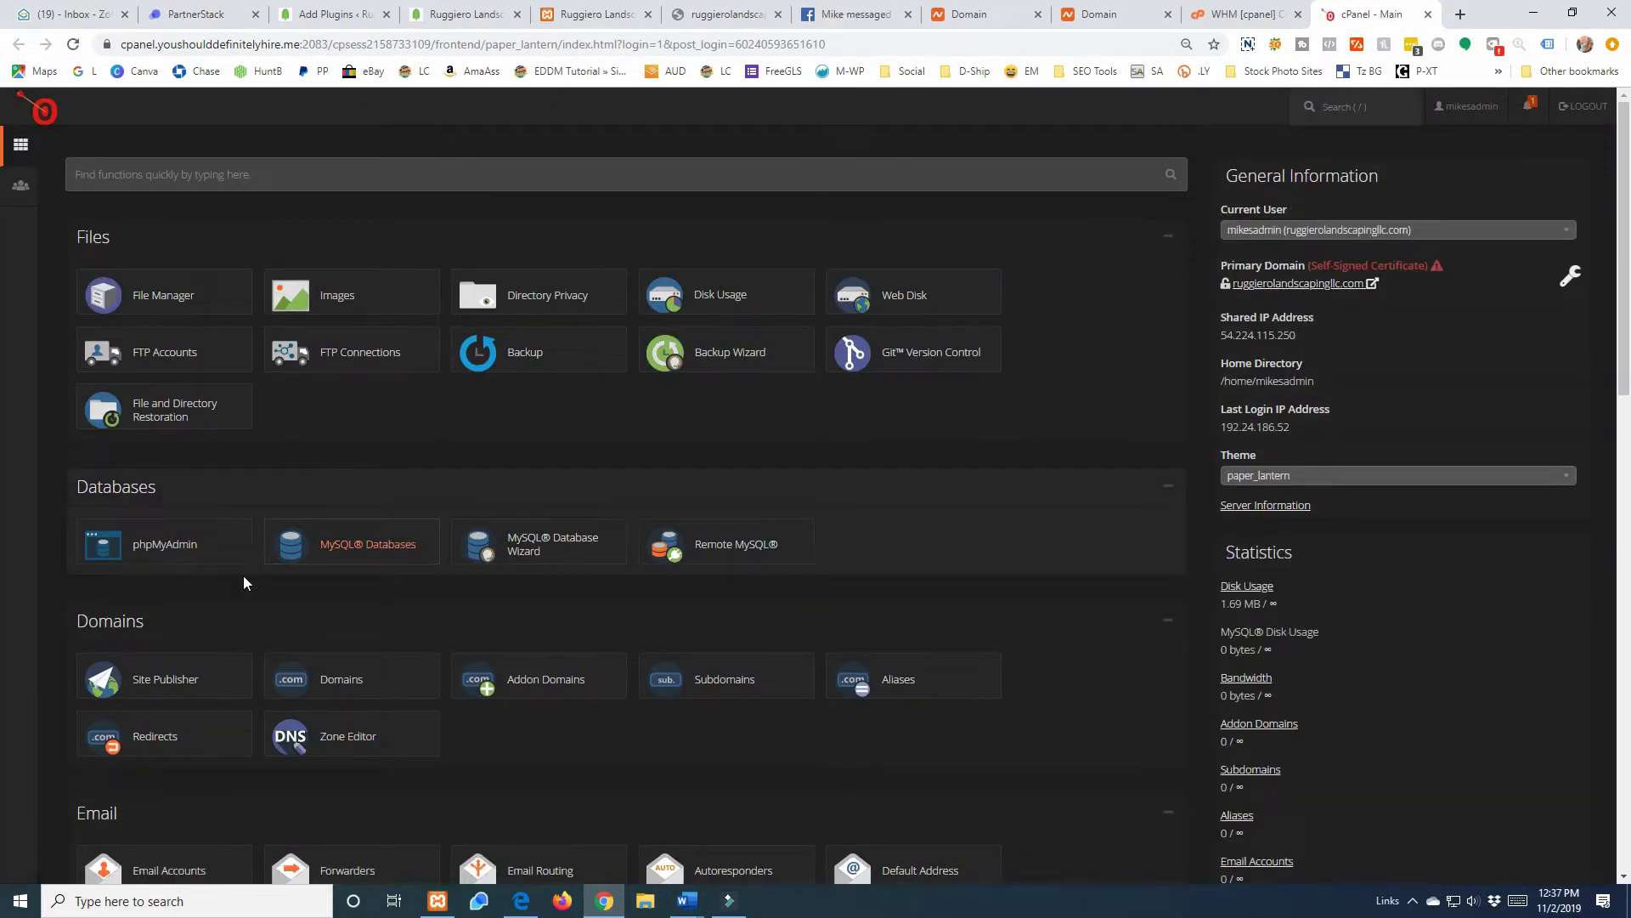
# Create a WordPress site in WordPress Manager on ruggierolandscapingllc.com and start the install.
pyautogui.scroll(-15, 150, 503)
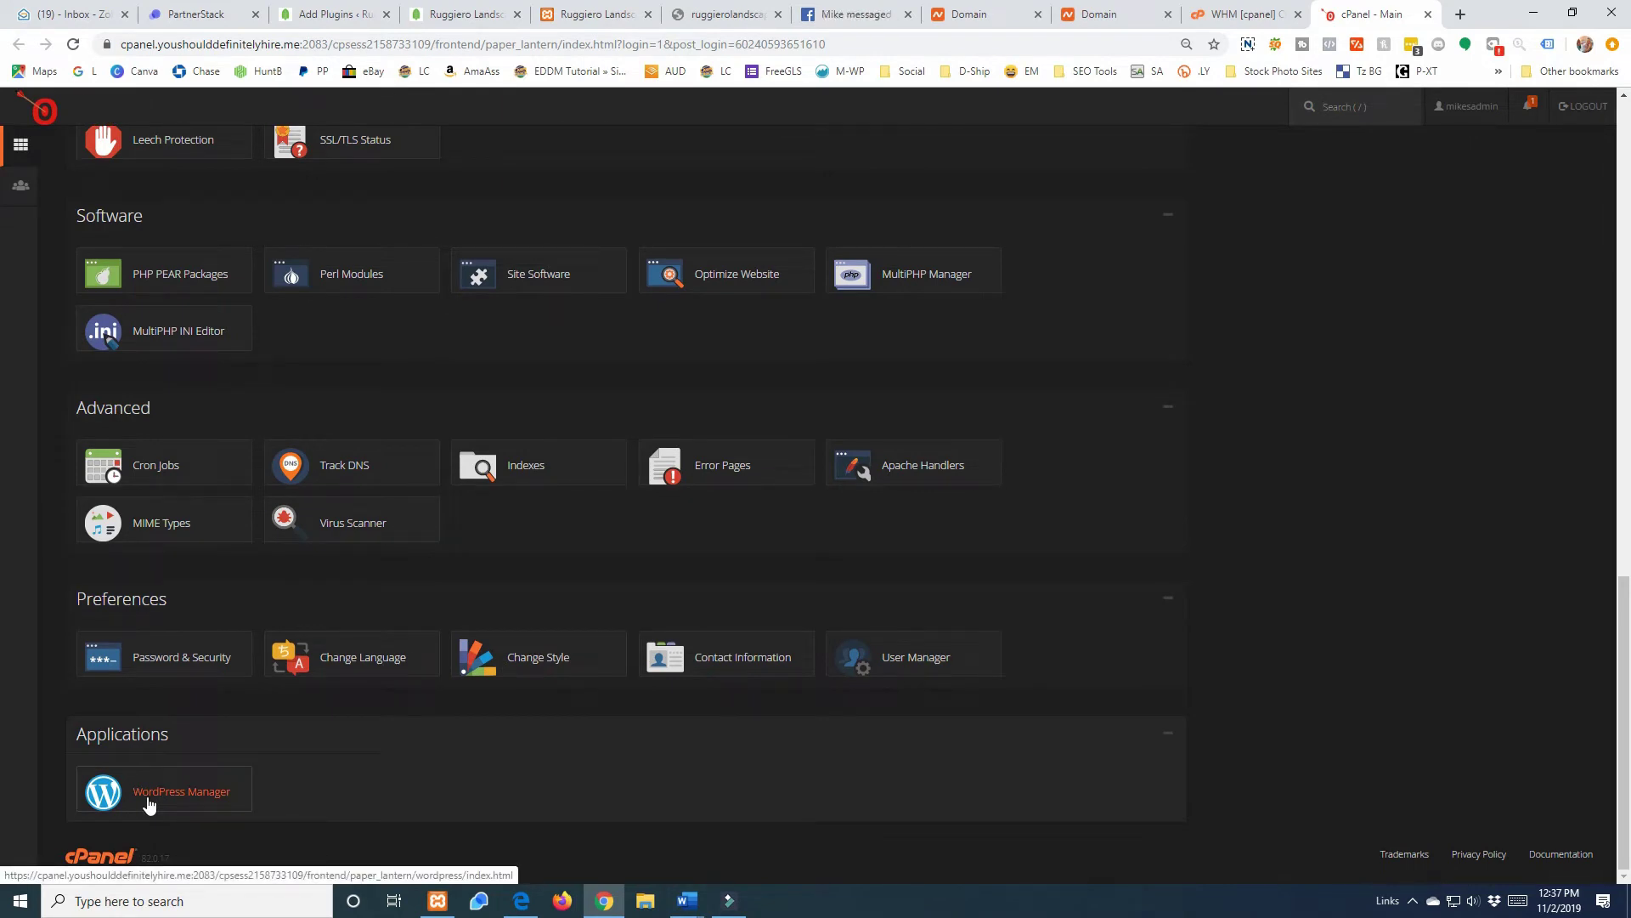
pyautogui.click(149, 798)
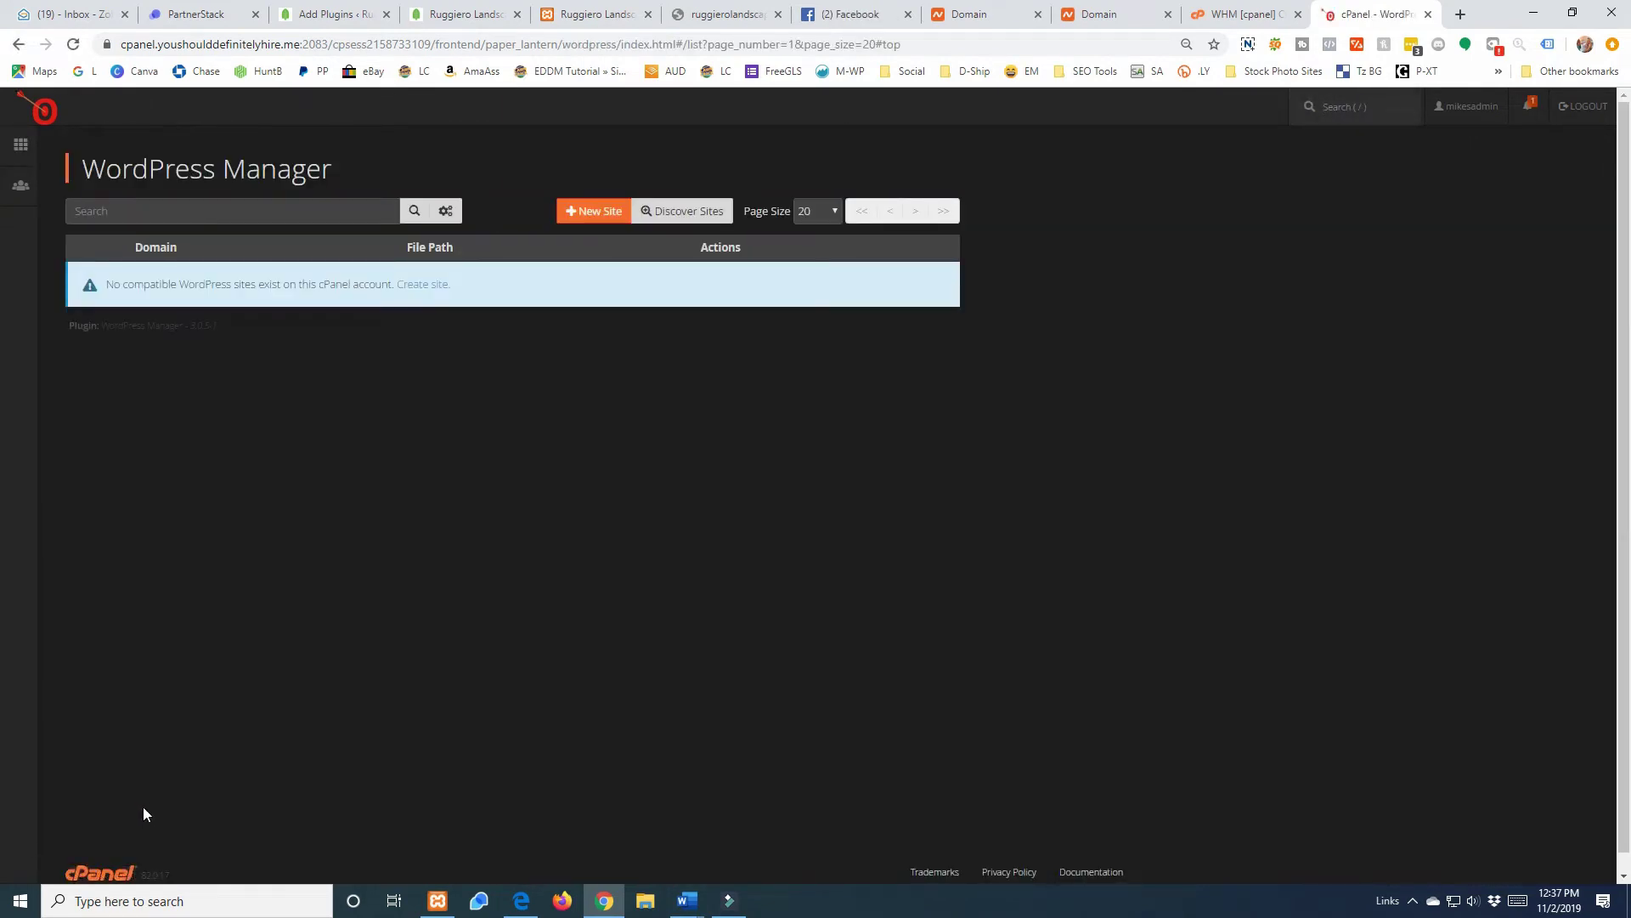
pyautogui.click(432, 285)
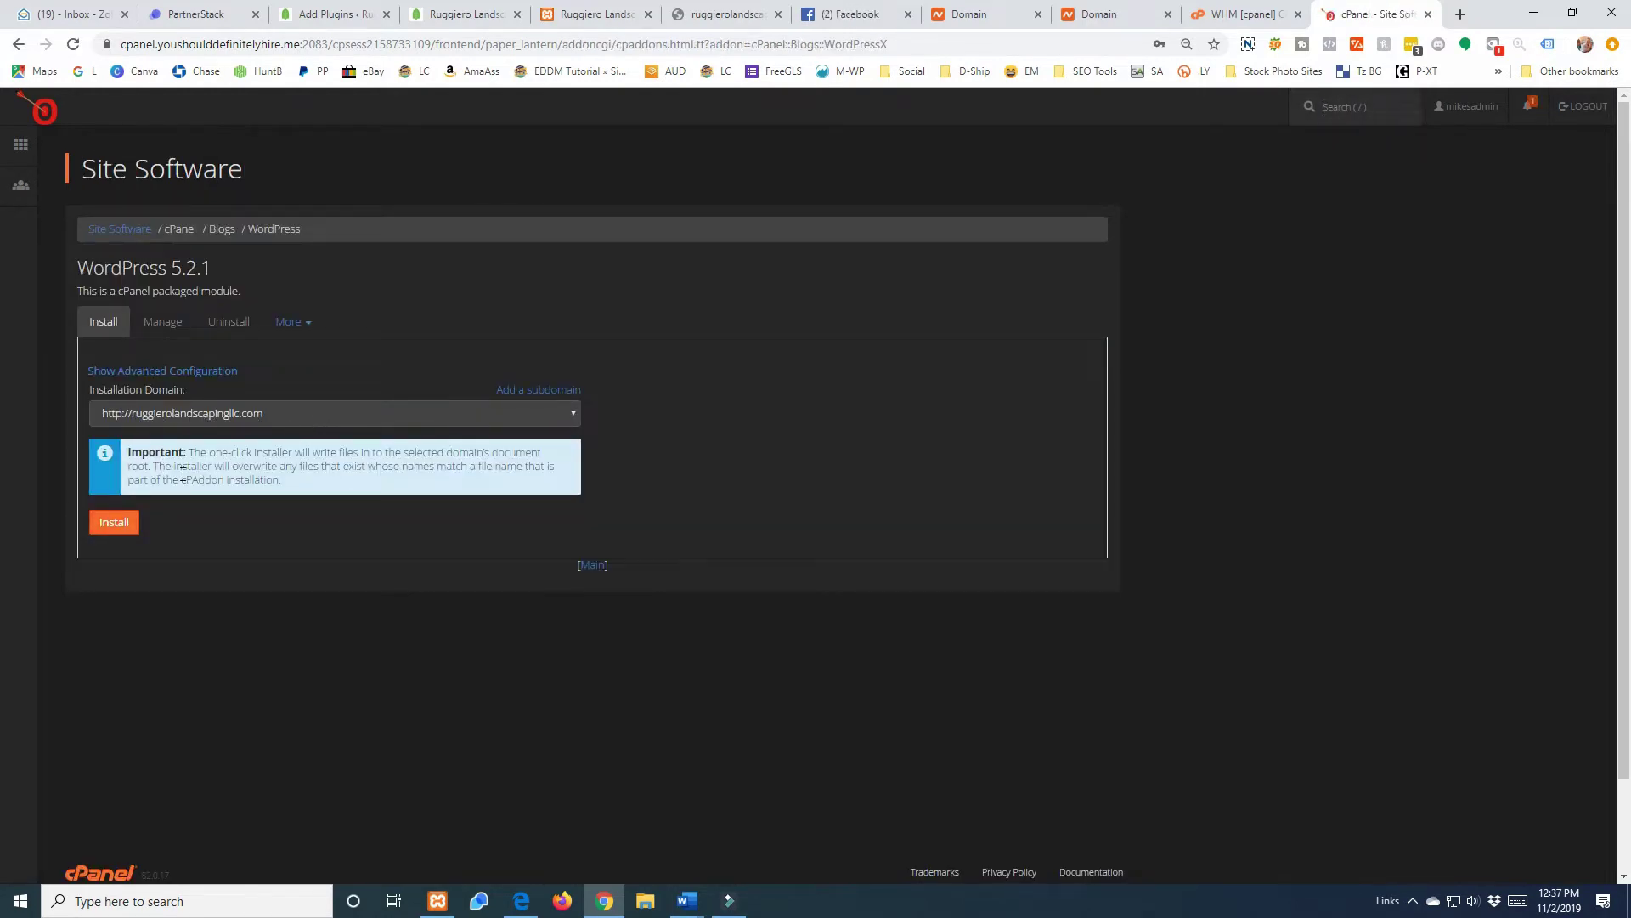
pyautogui.click(134, 413)
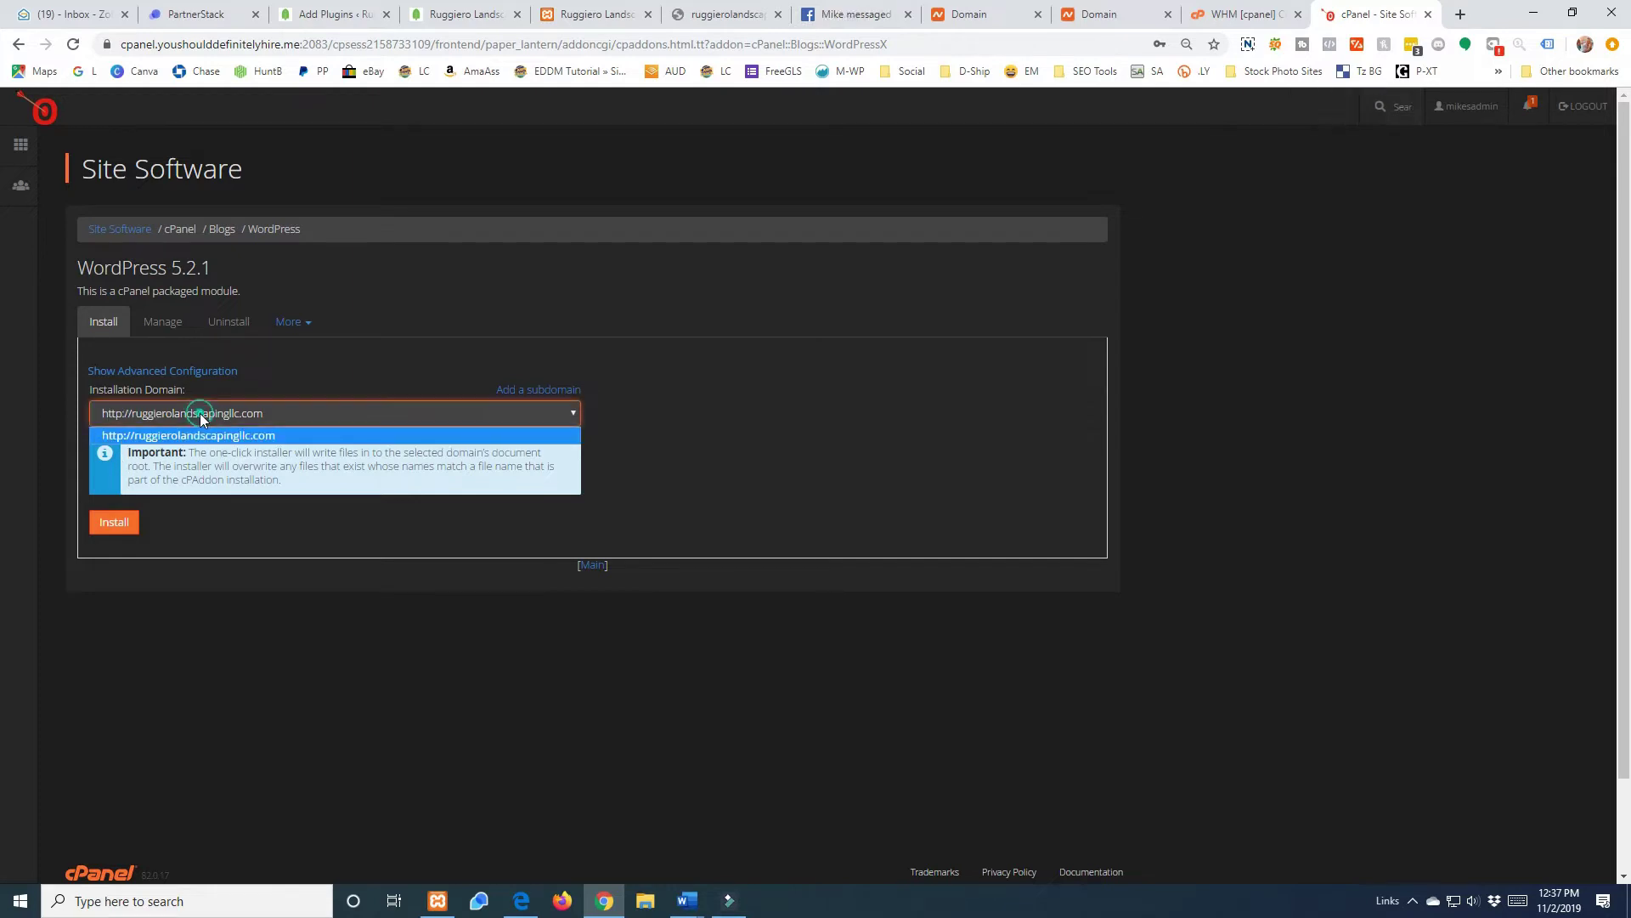
pyautogui.click(159, 437)
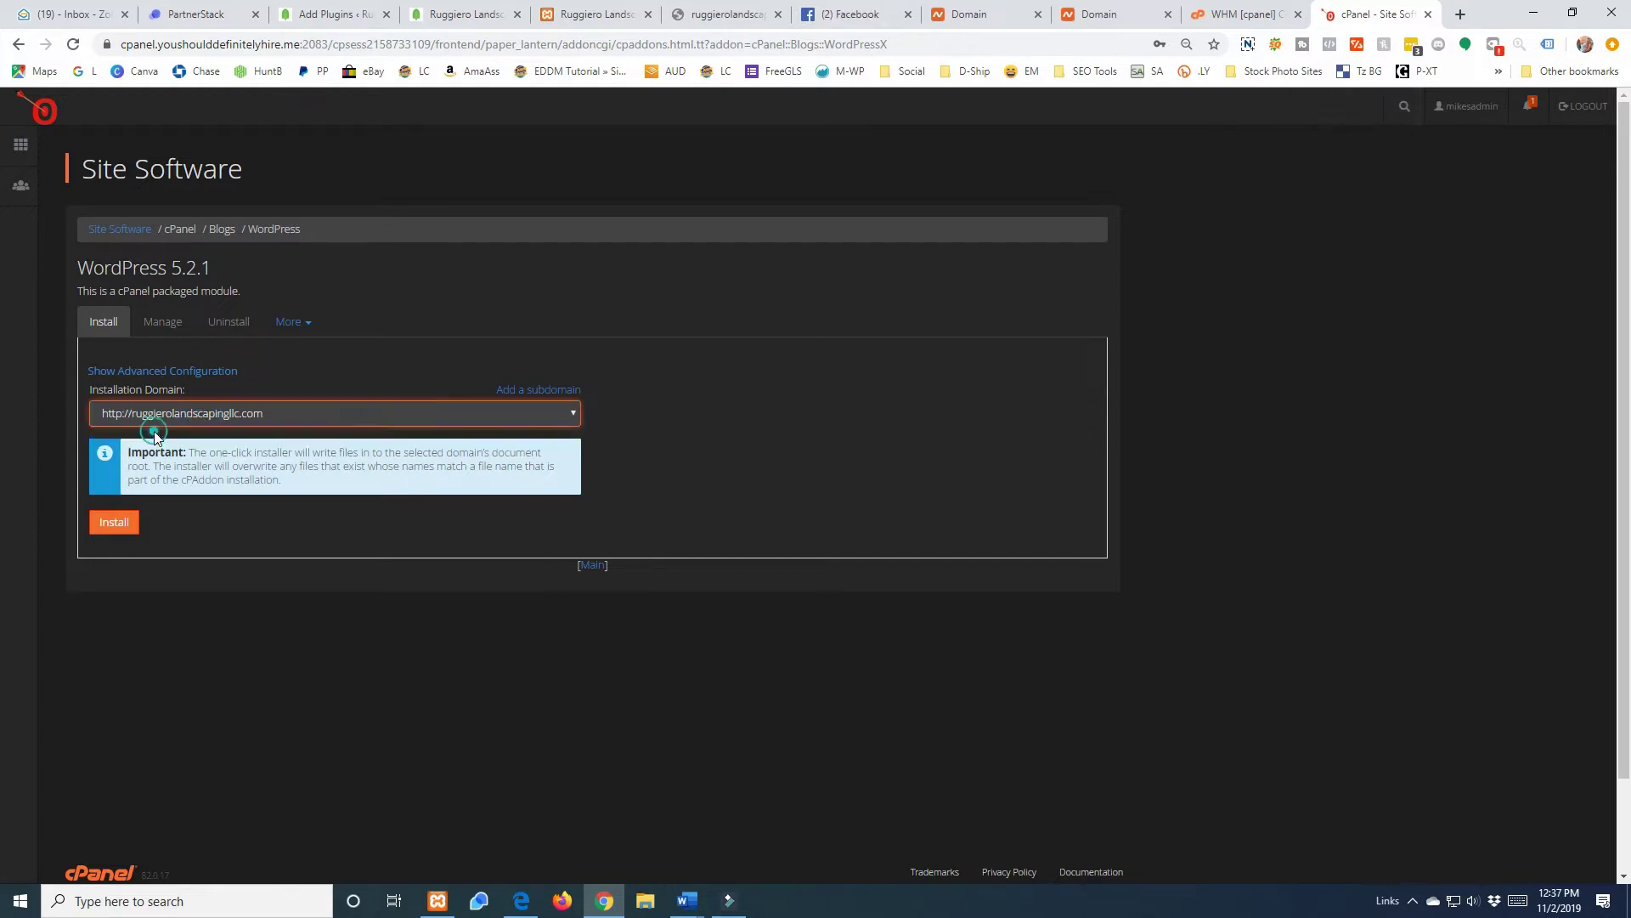
pyautogui.click(113, 521)
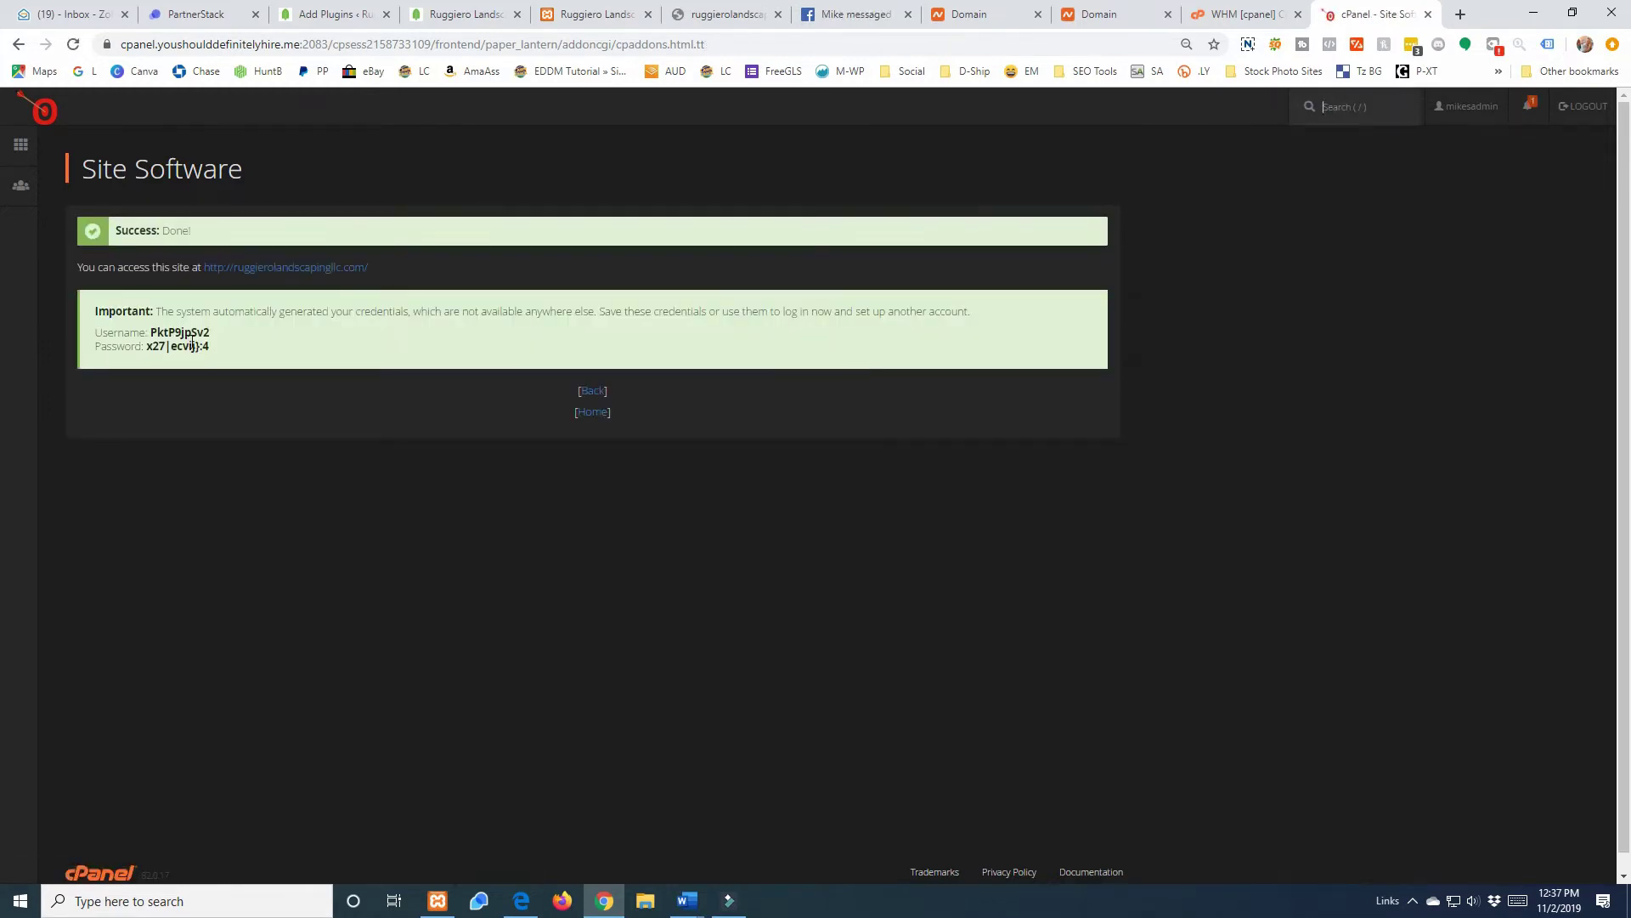
# Copy the generated WordPress admin username and password, then open ruggierolandscapingllc.com in a new tab.
pyautogui.moveTo(232, 343); pyautogui.dragTo(99, 336)
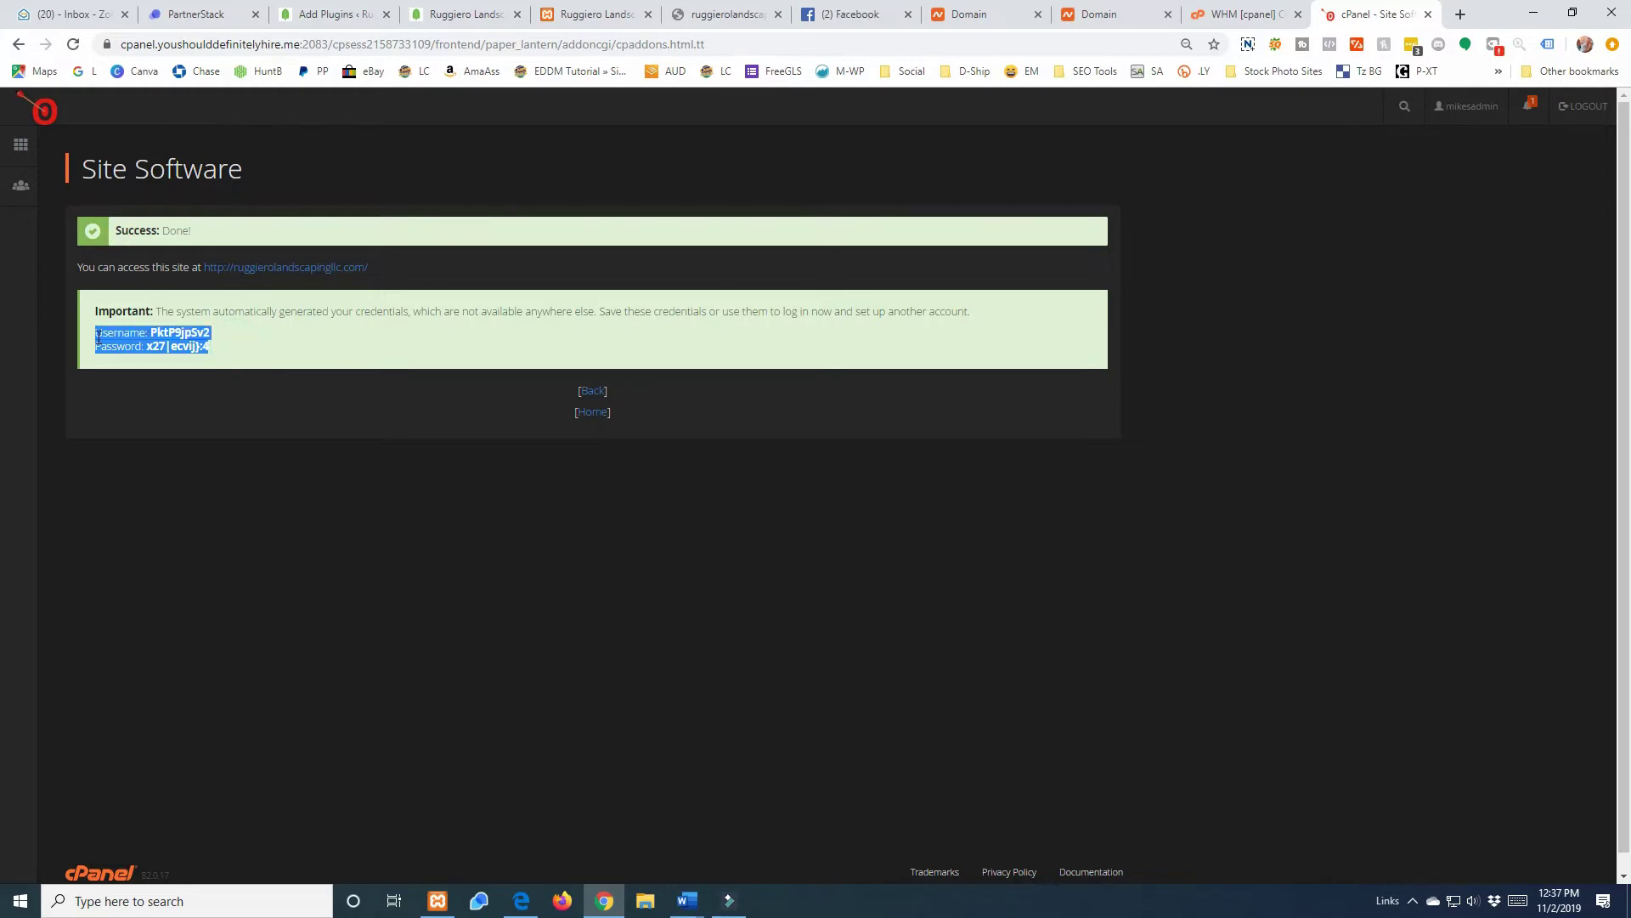
pyautogui.hotkey('alt', 'Tab')
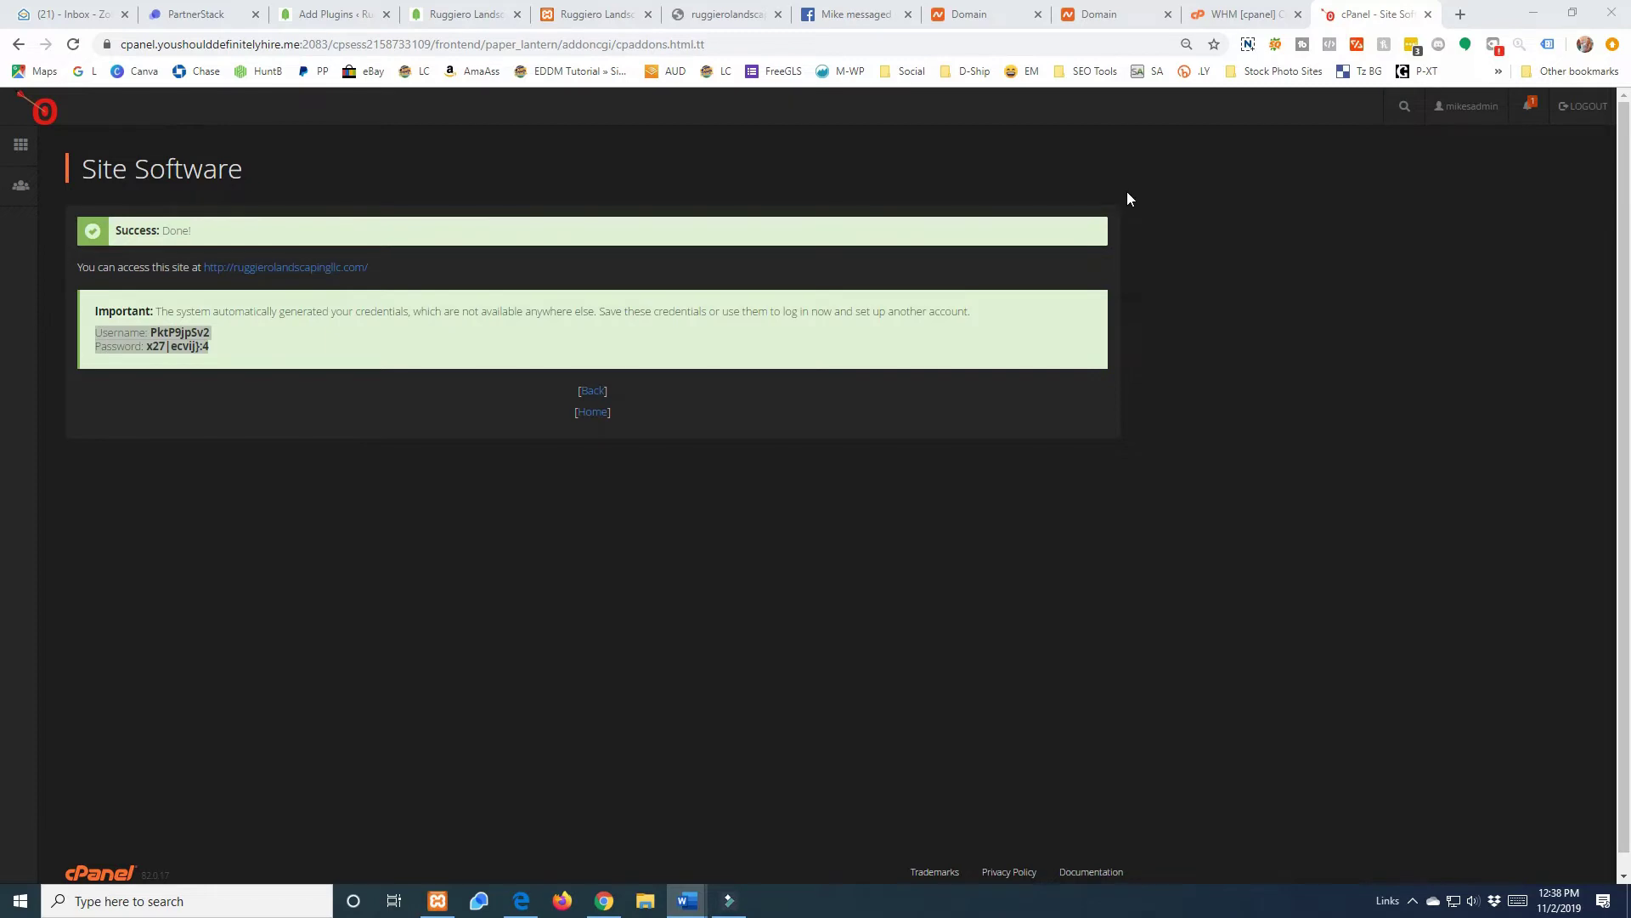
pyautogui.rightClick(338, 275)
pyautogui.click(378, 280)
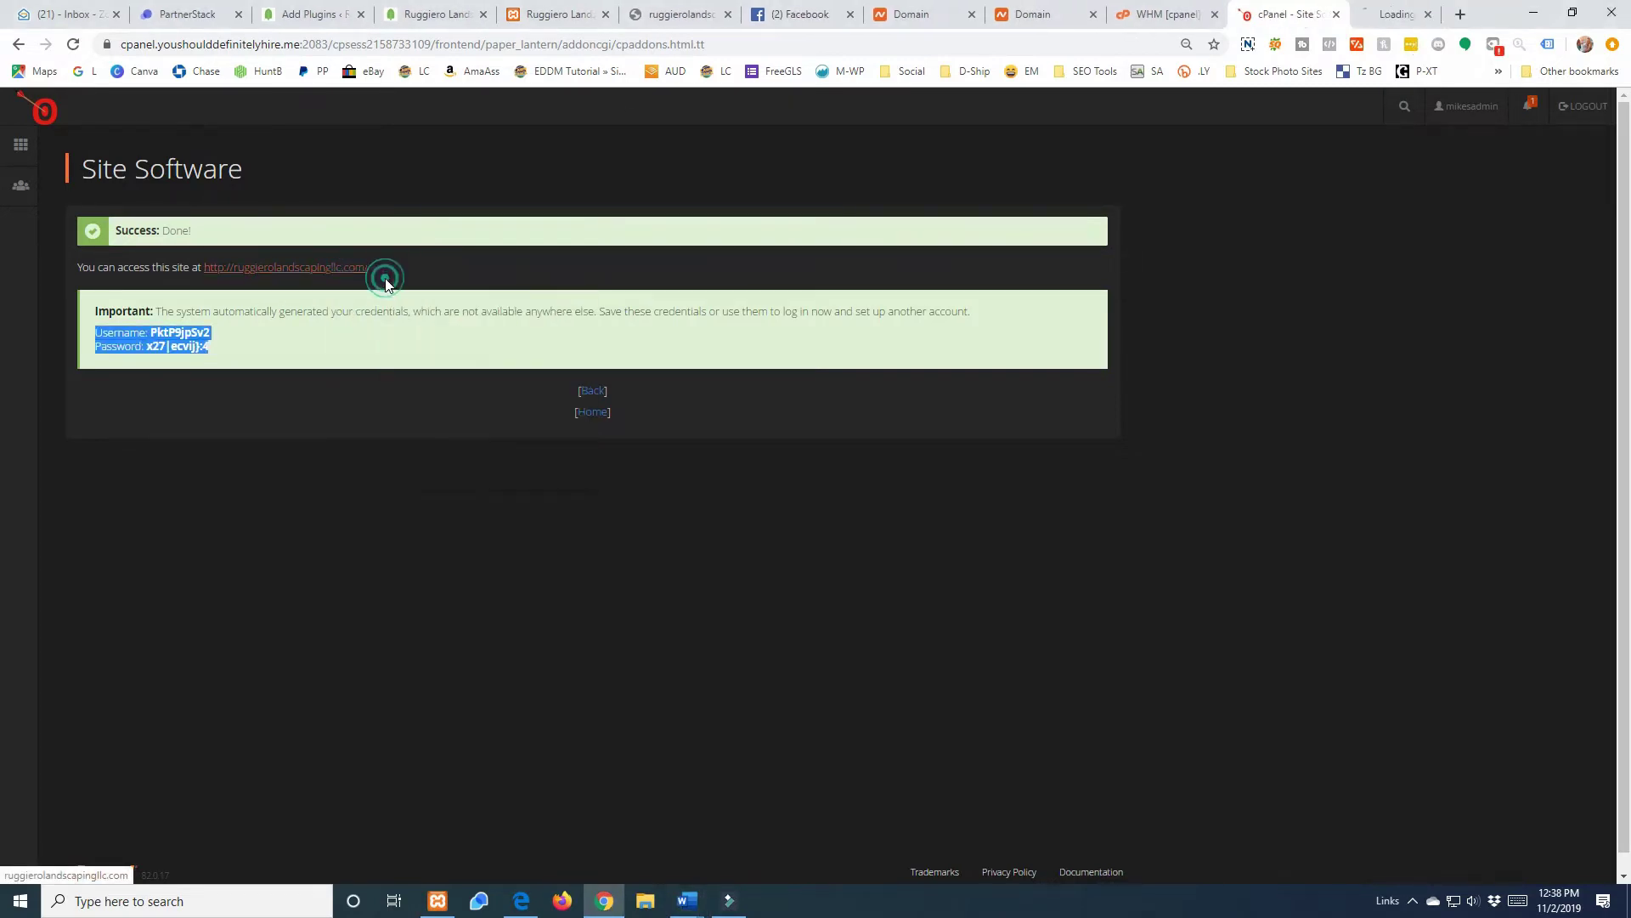
# View the freshly installed site and load ruggierolandscapingllc.com/wp-admin.
pyautogui.click(1402, 22)
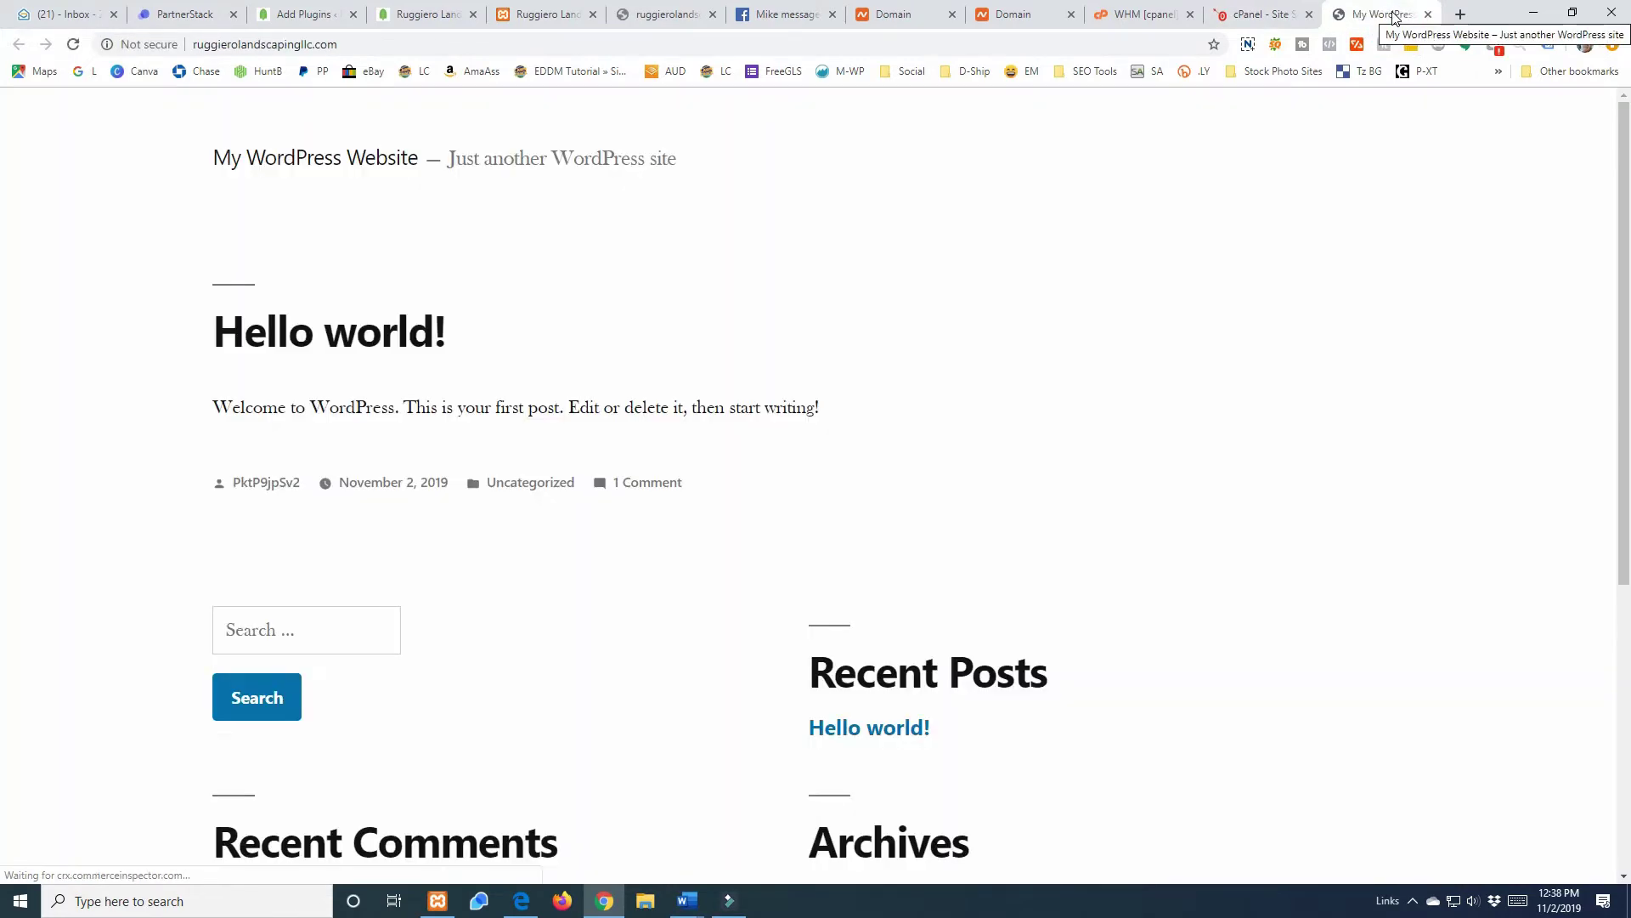
pyautogui.scroll(-5, 532, 244)
pyautogui.scroll(6, 534, 244)
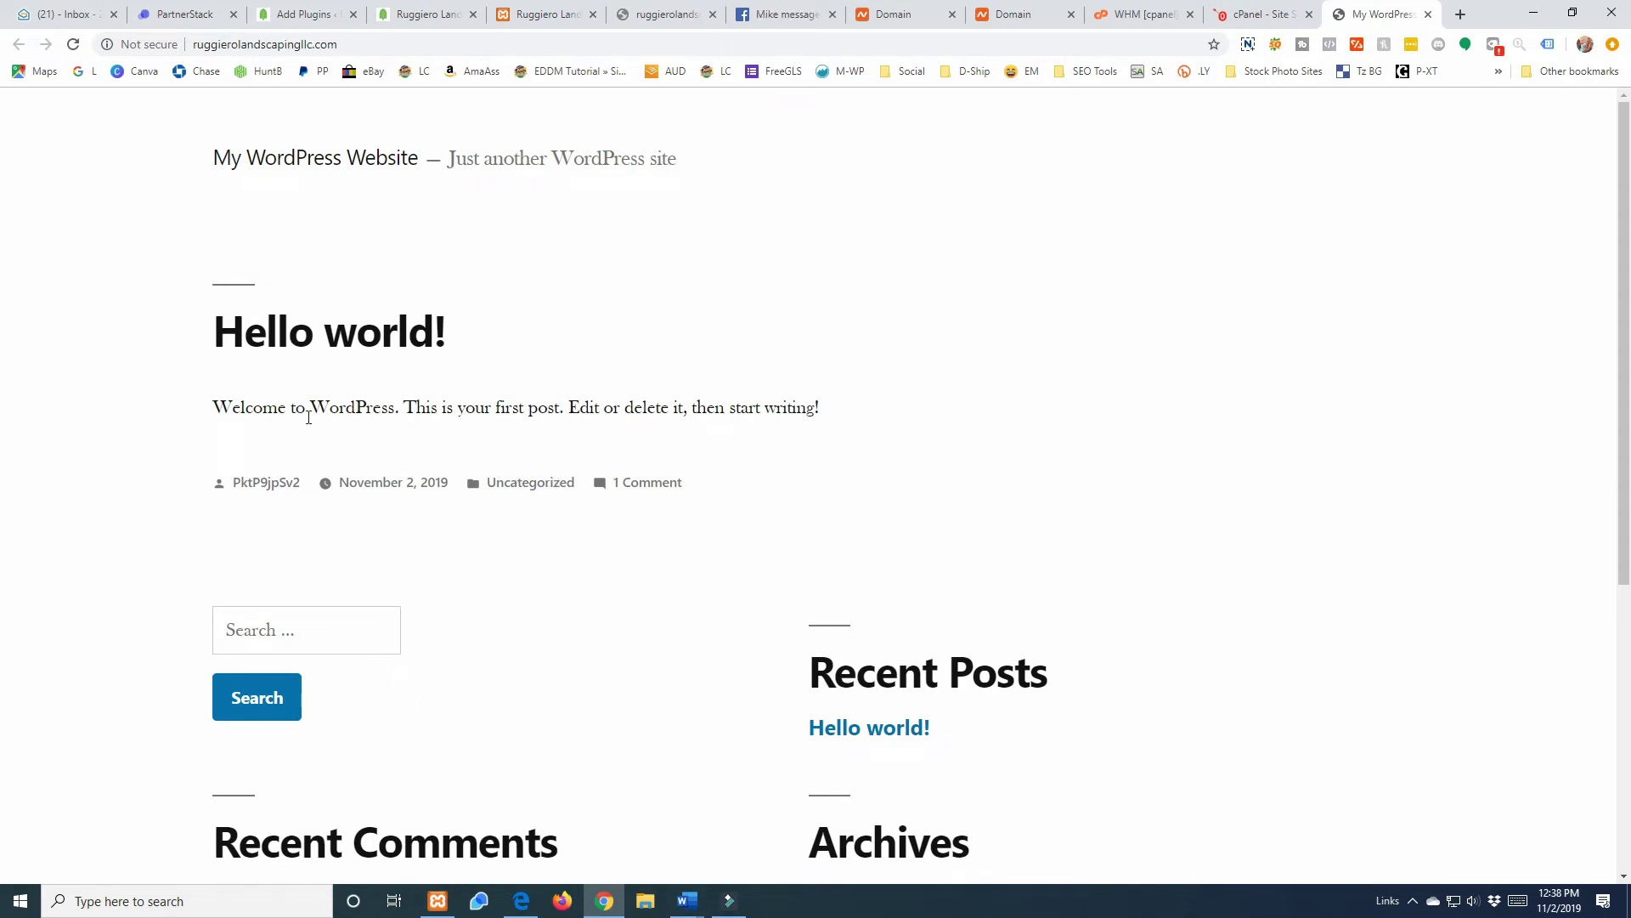
pyautogui.click(356, 47)
pyautogui.click(356, 46)
pyautogui.write('/')
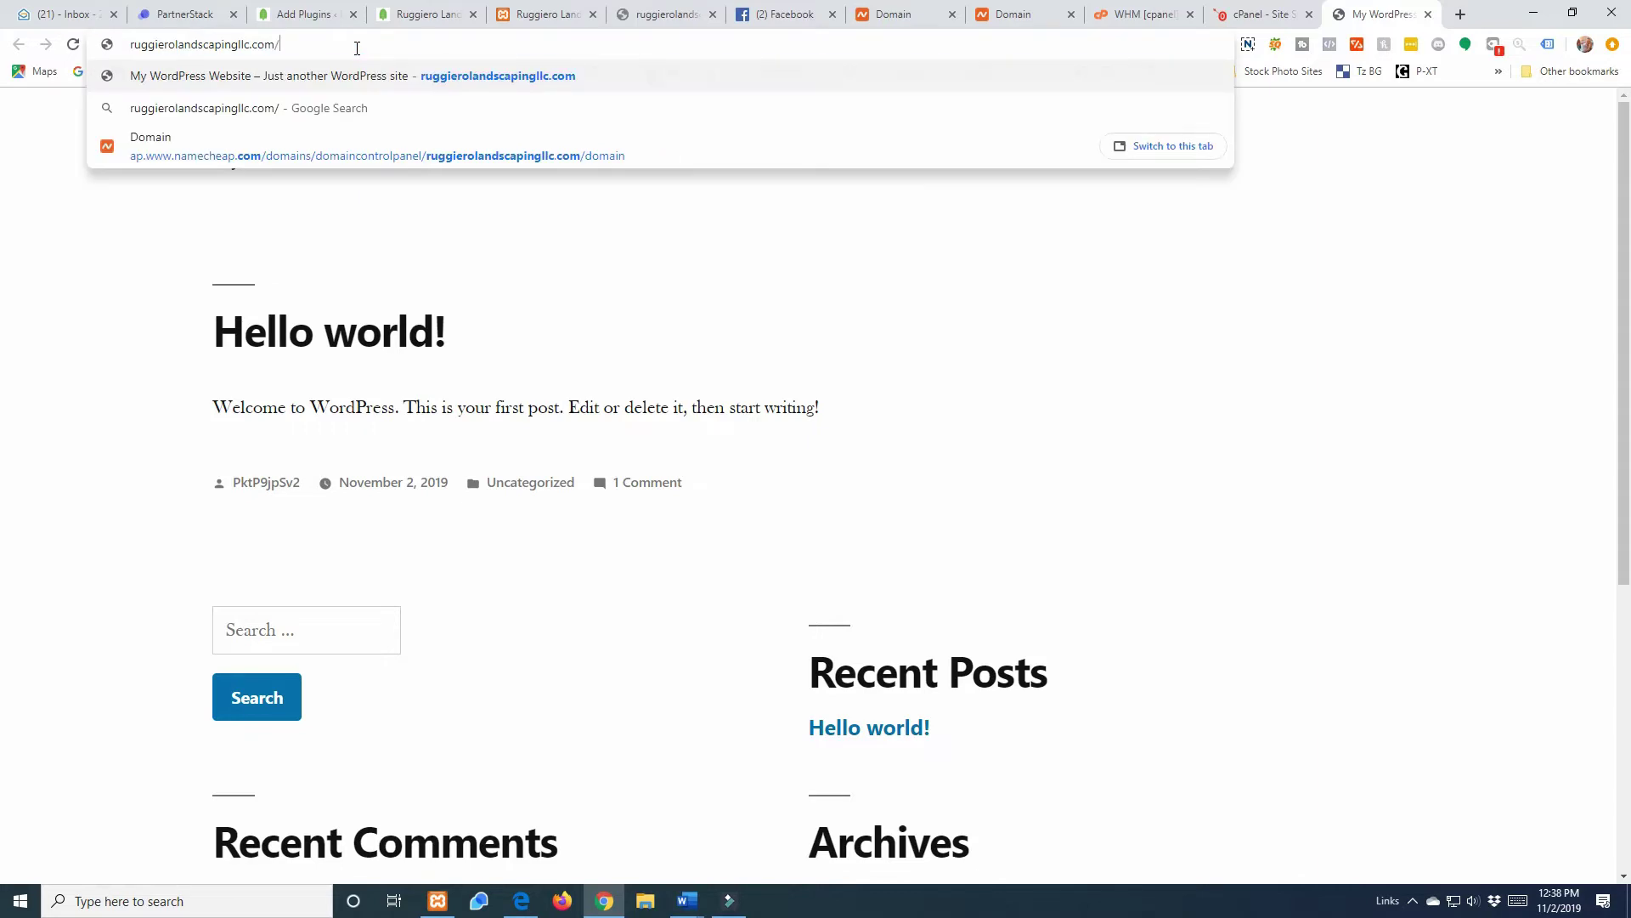
pyautogui.write('wp-ad')
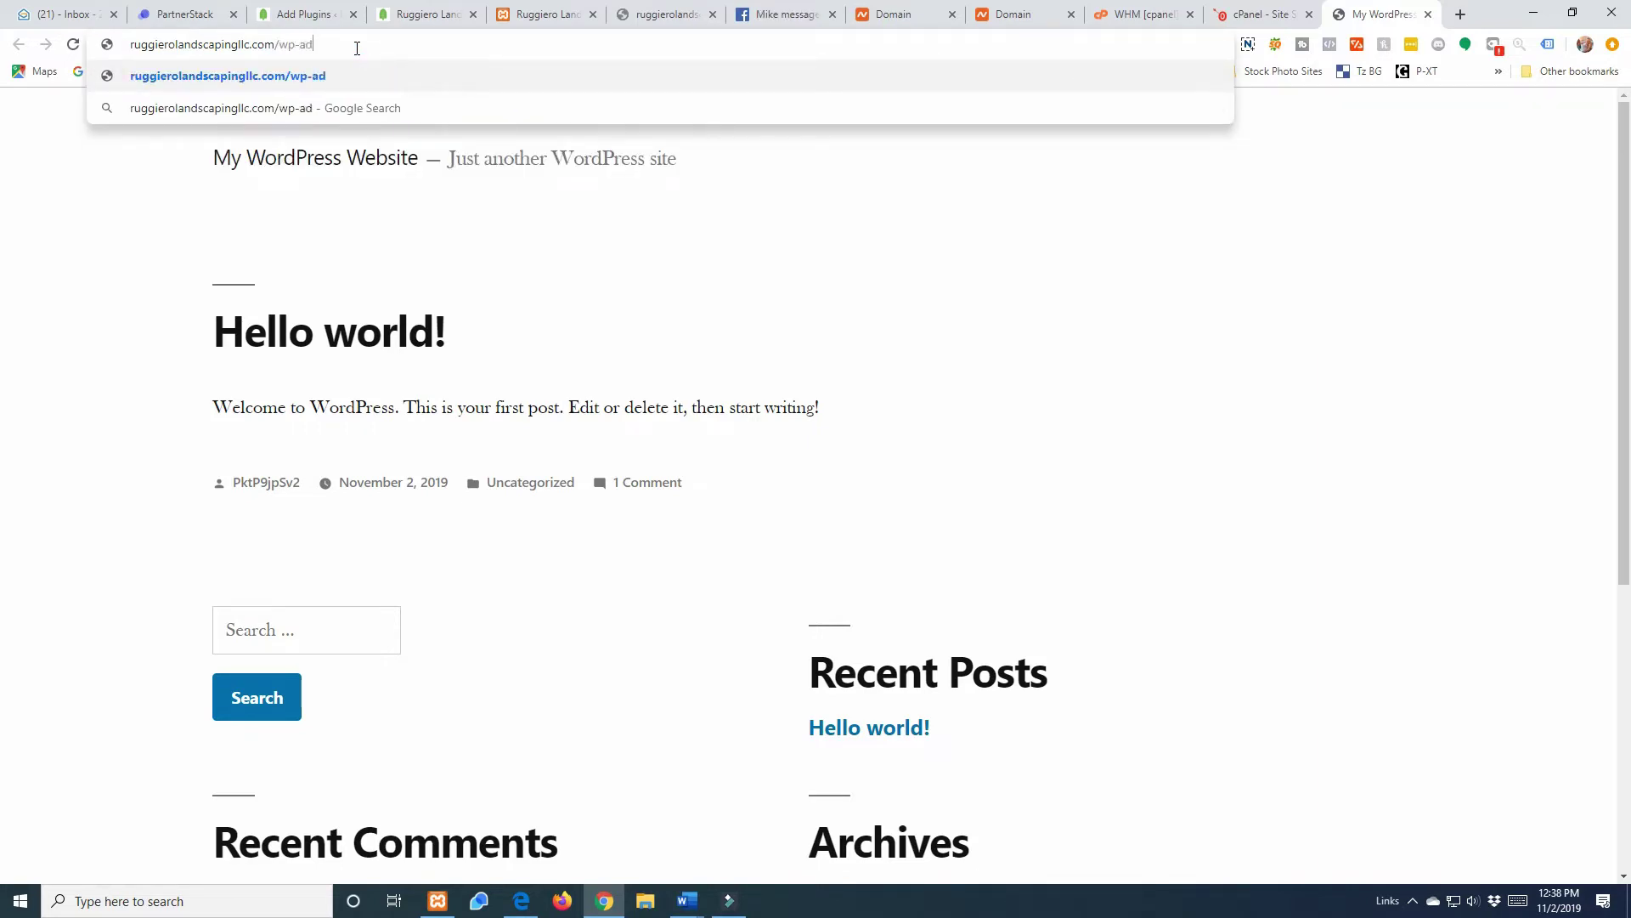
pyautogui.write('min')
pyautogui.press('Return')
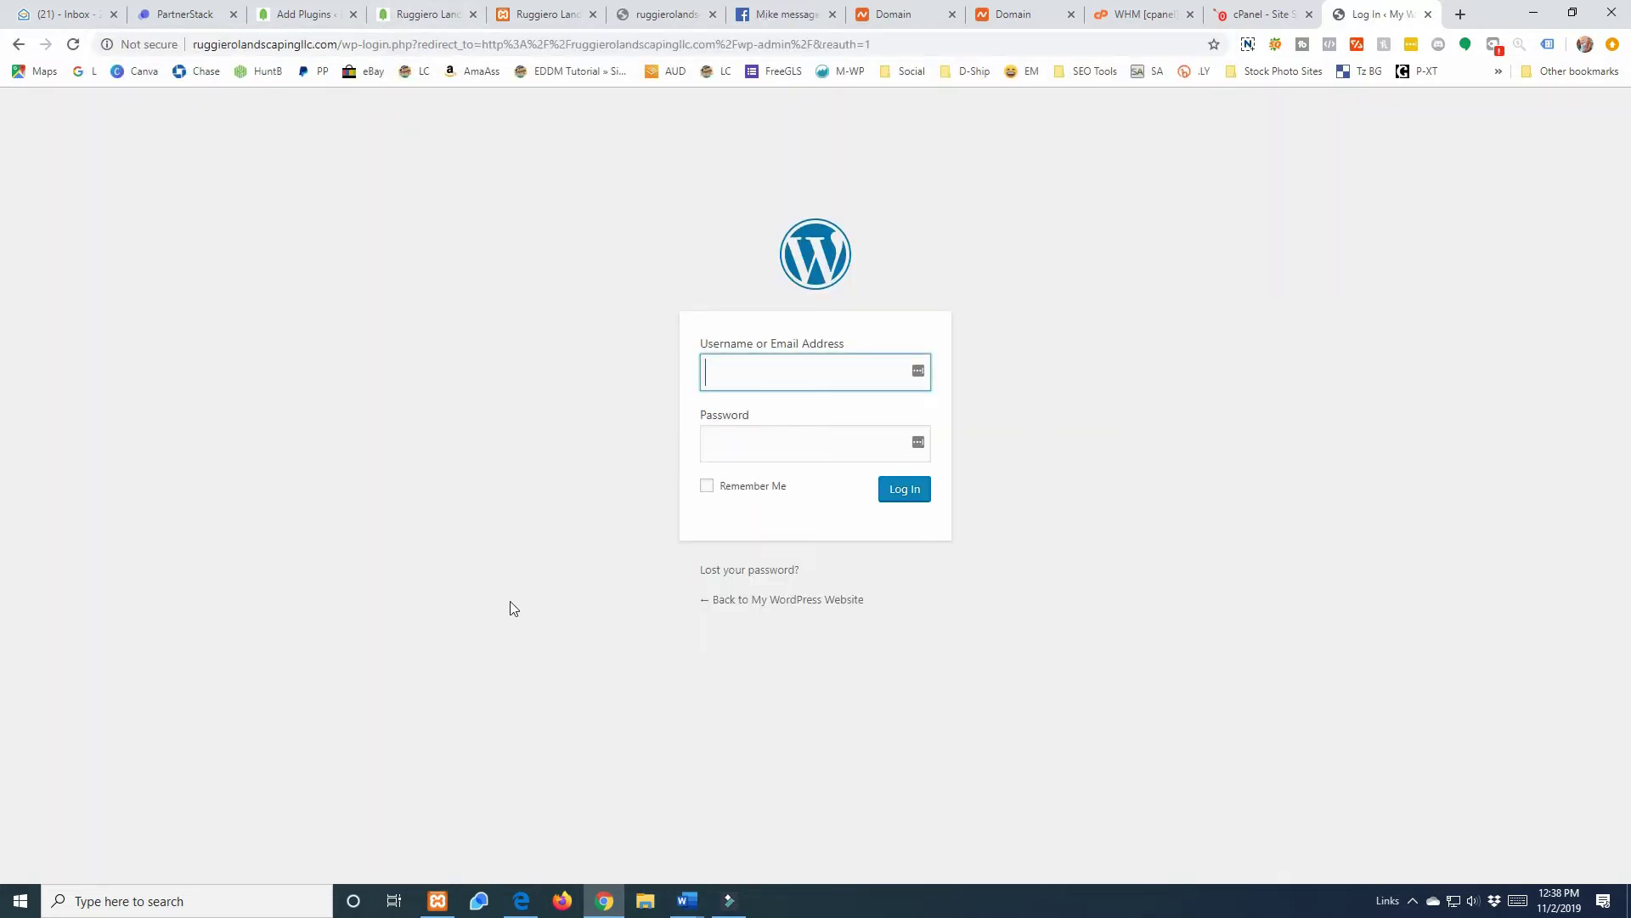
# Log in to the WordPress admin with the pasted auto-generated username and password.
pyautogui.hotkey('alt', 'Tab')
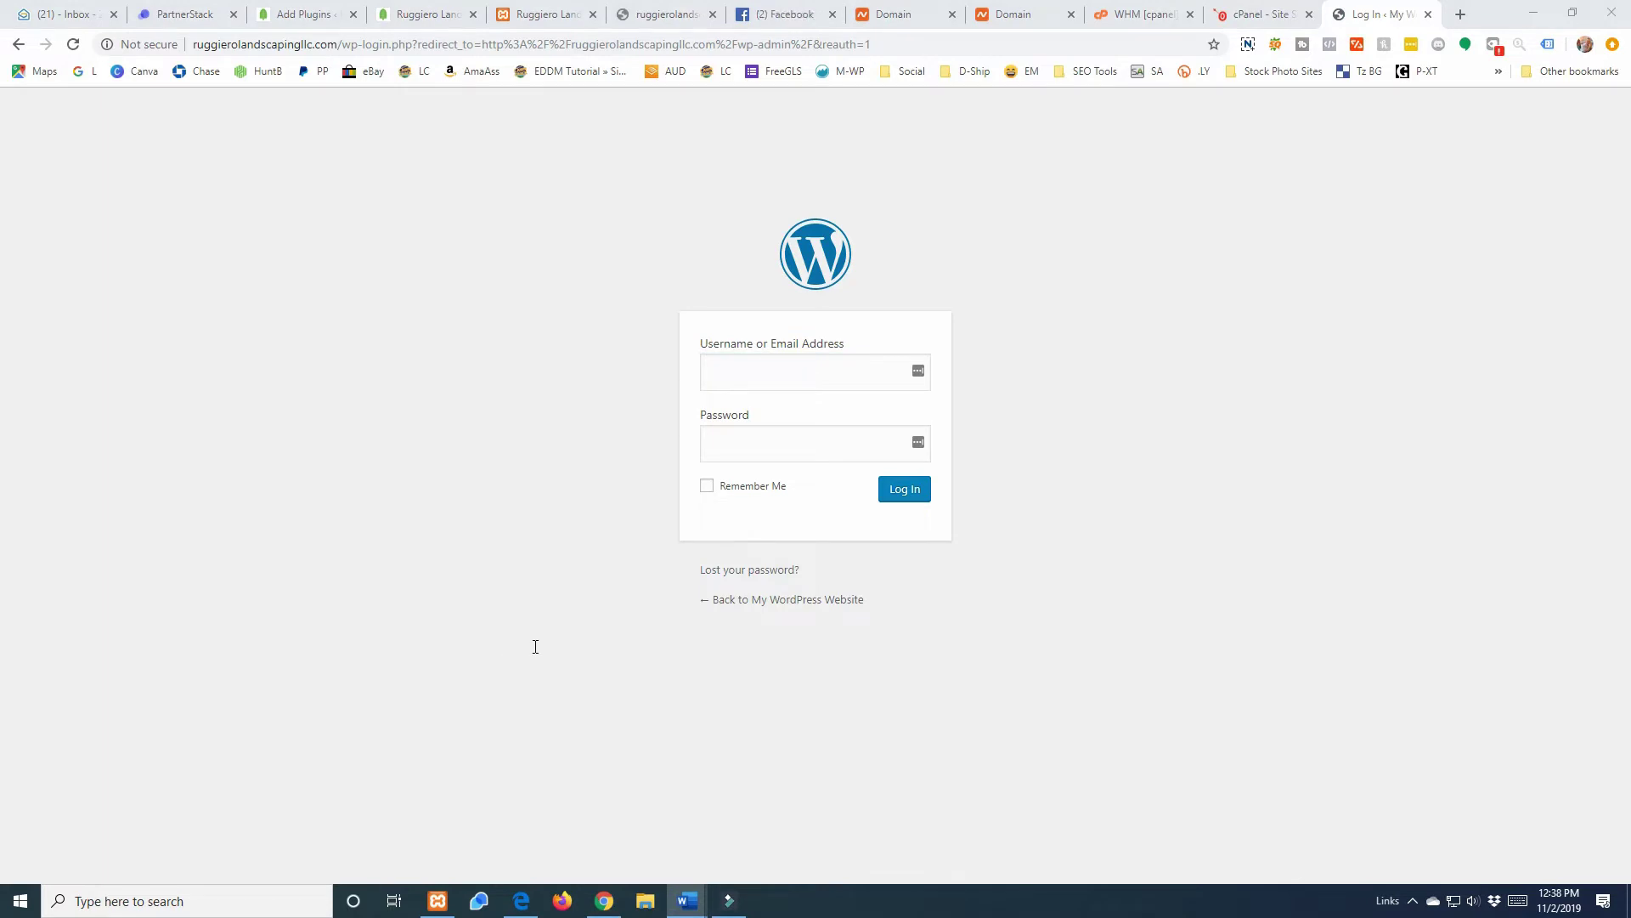
pyautogui.click(729, 374)
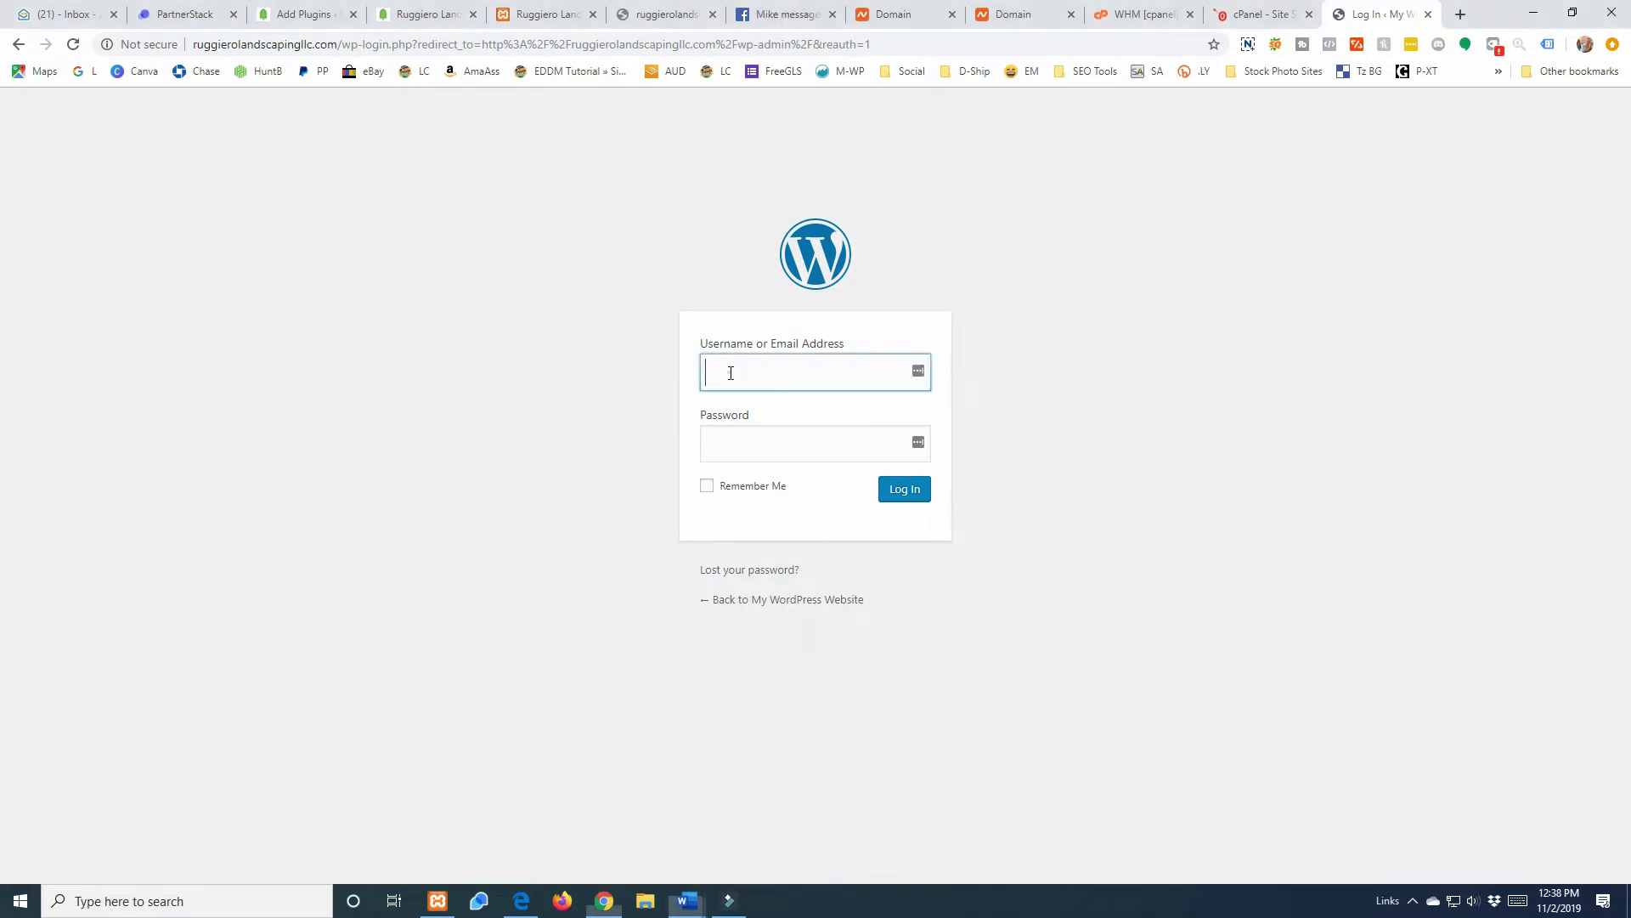
pyautogui.hotkey('alt', 'Tab')
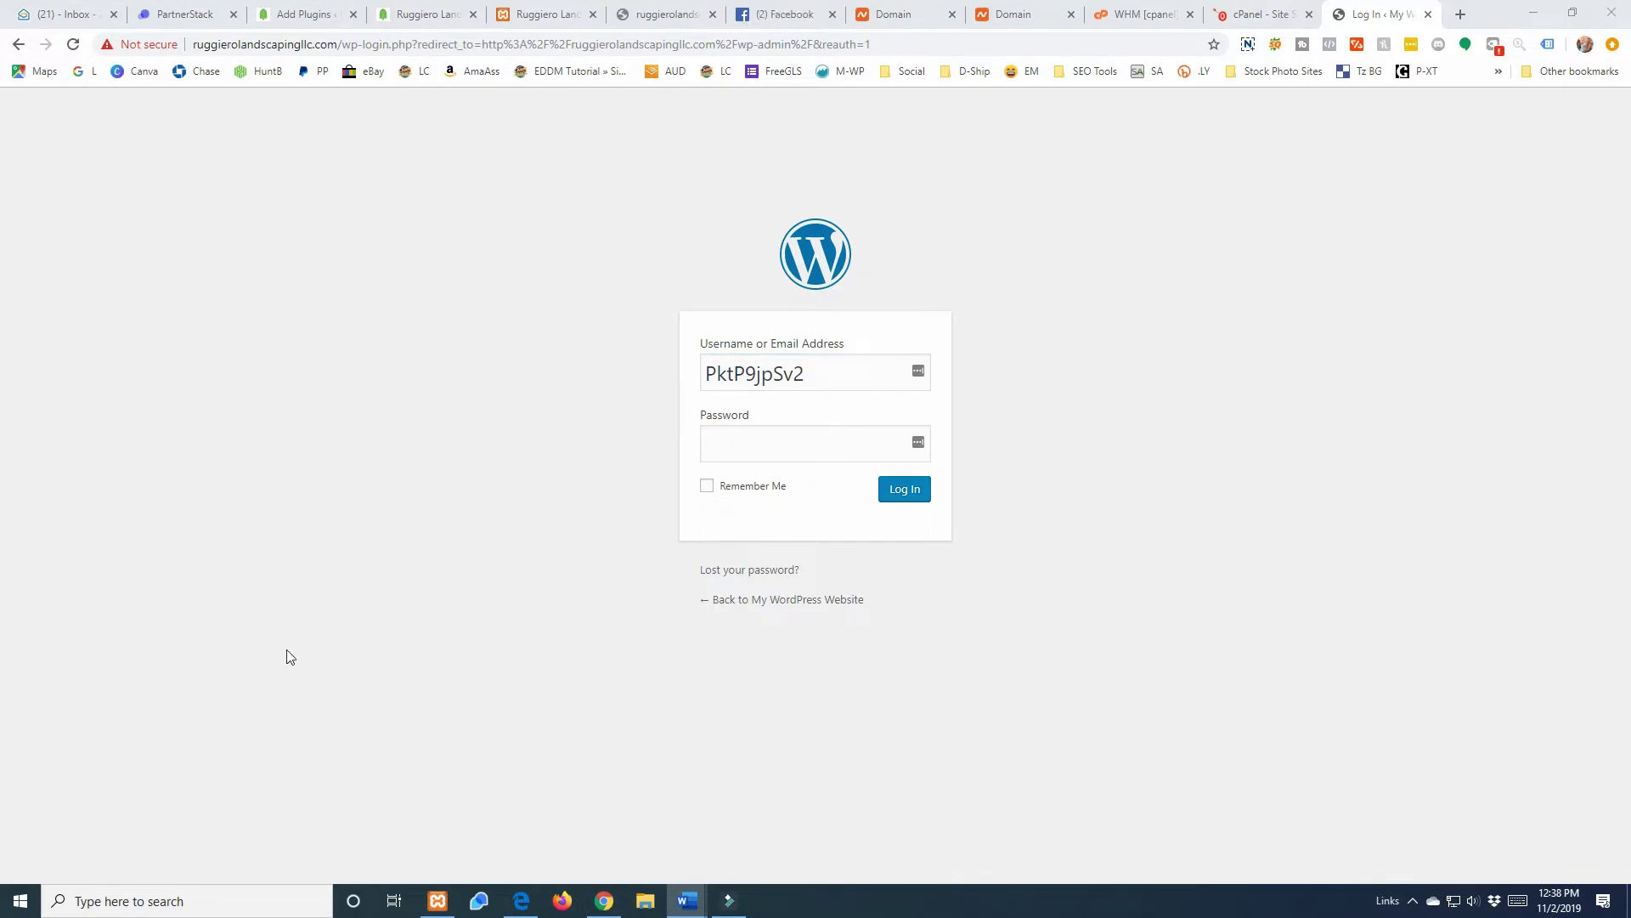
pyautogui.click(837, 452)
pyautogui.hotkey('ctrl', 'v')
pyautogui.click(904, 496)
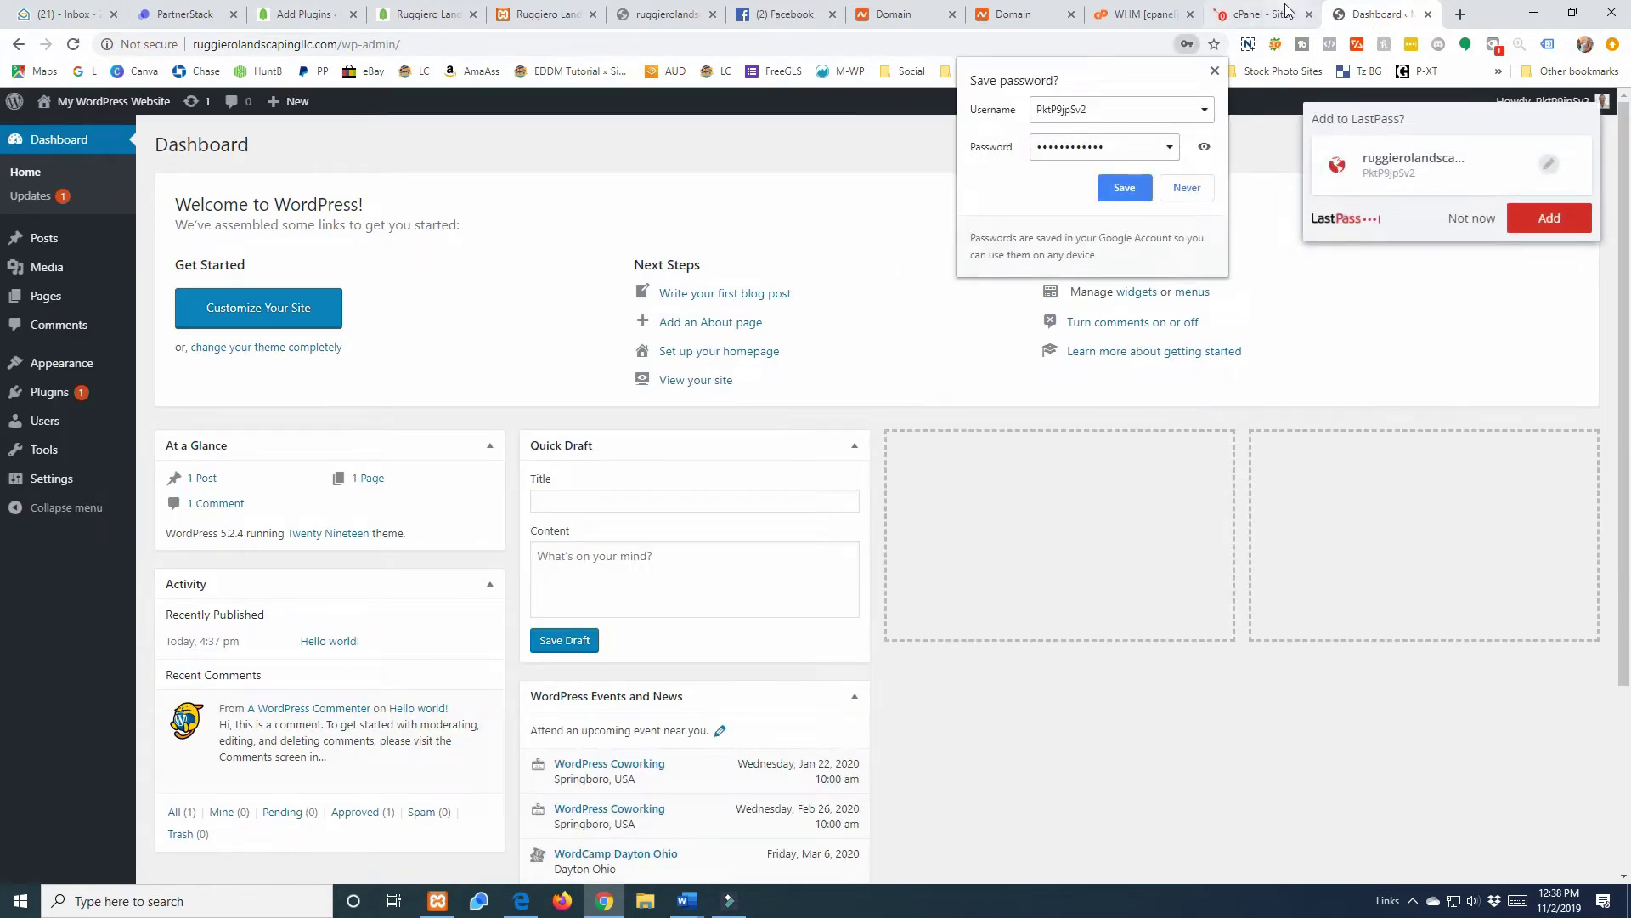
pyautogui.click(1264, 15)
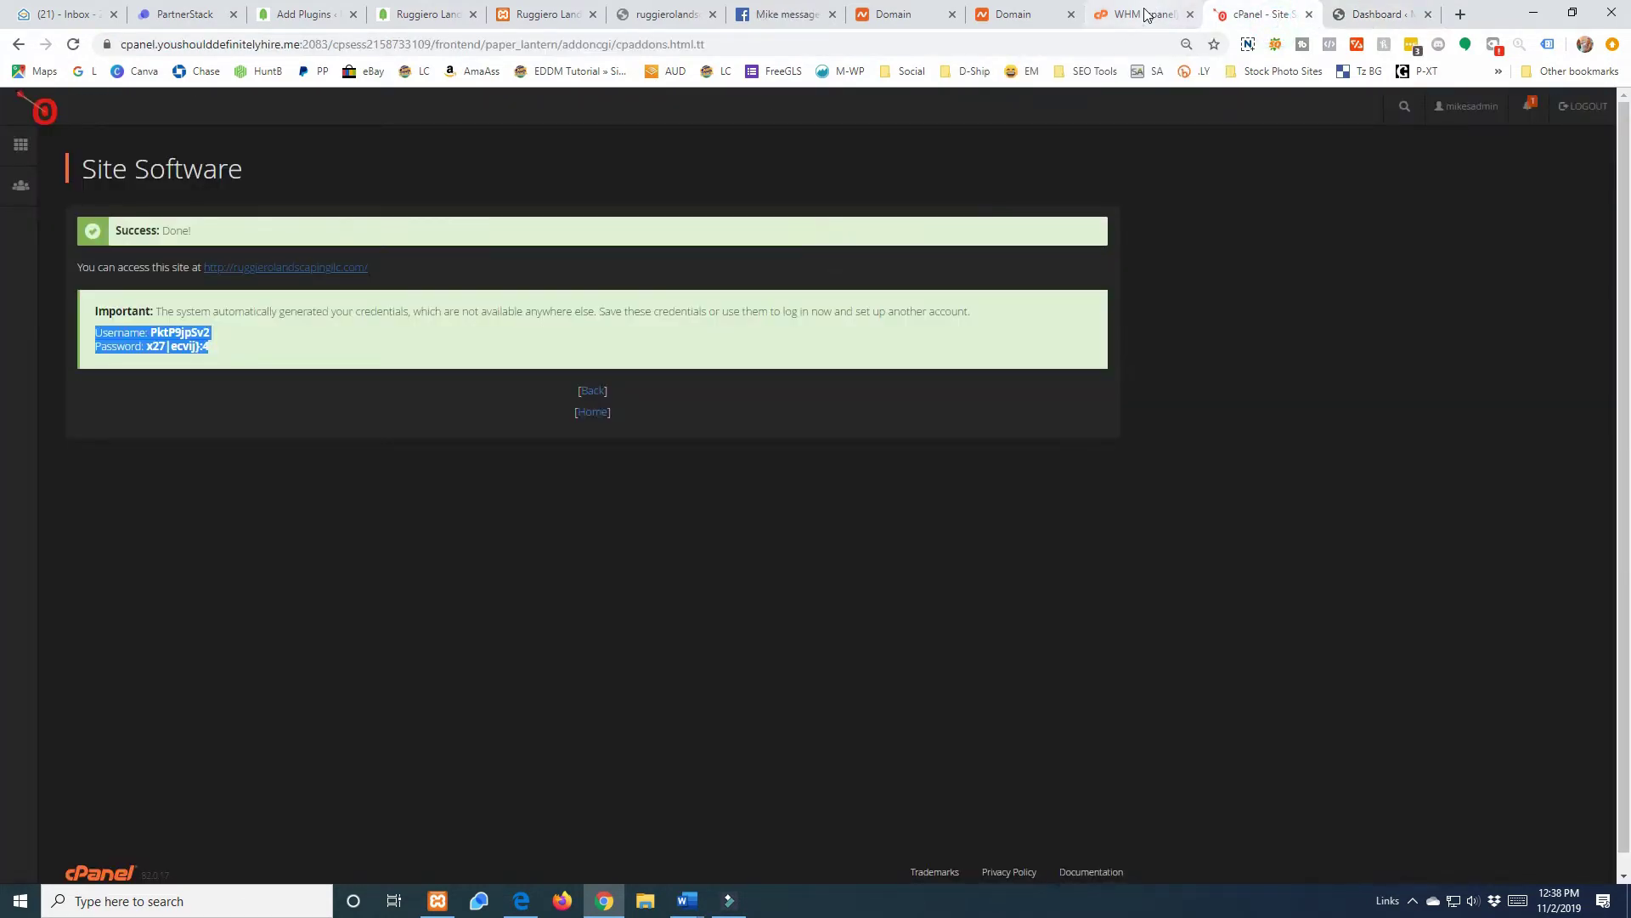
# Open the MultiPHP INI Editor with ruggierolandscapingllc.com as the location.
pyautogui.click(1142, 17)
pyautogui.click(1274, 19)
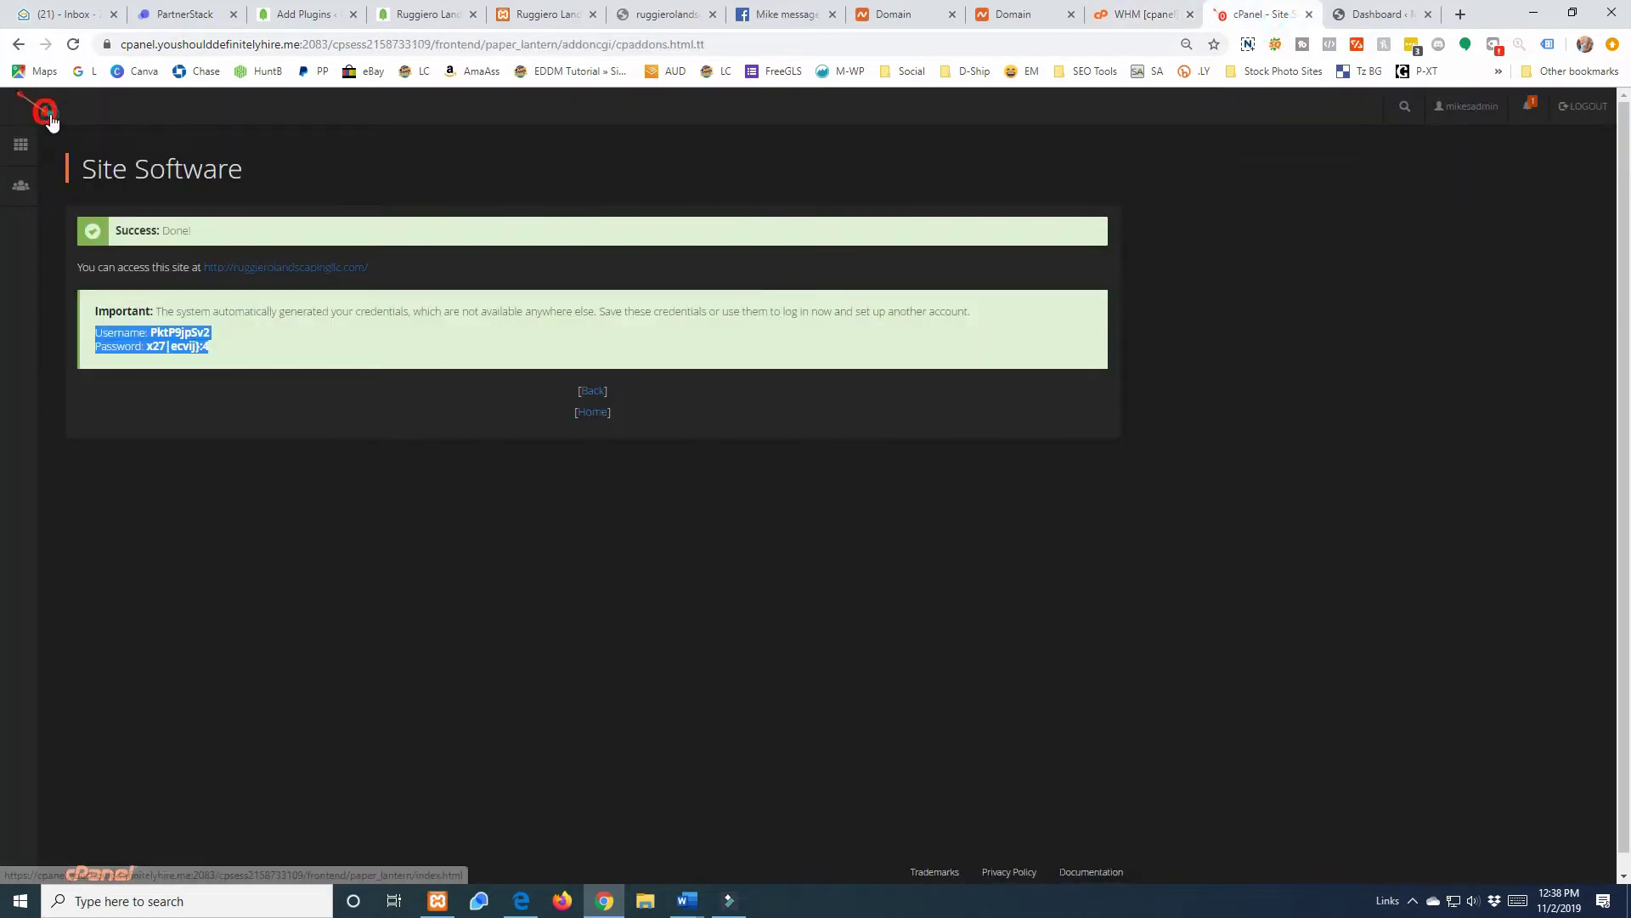
pyautogui.click(44, 110)
pyautogui.scroll(-7, 510, 714)
pyautogui.scroll(-6, 530, 720)
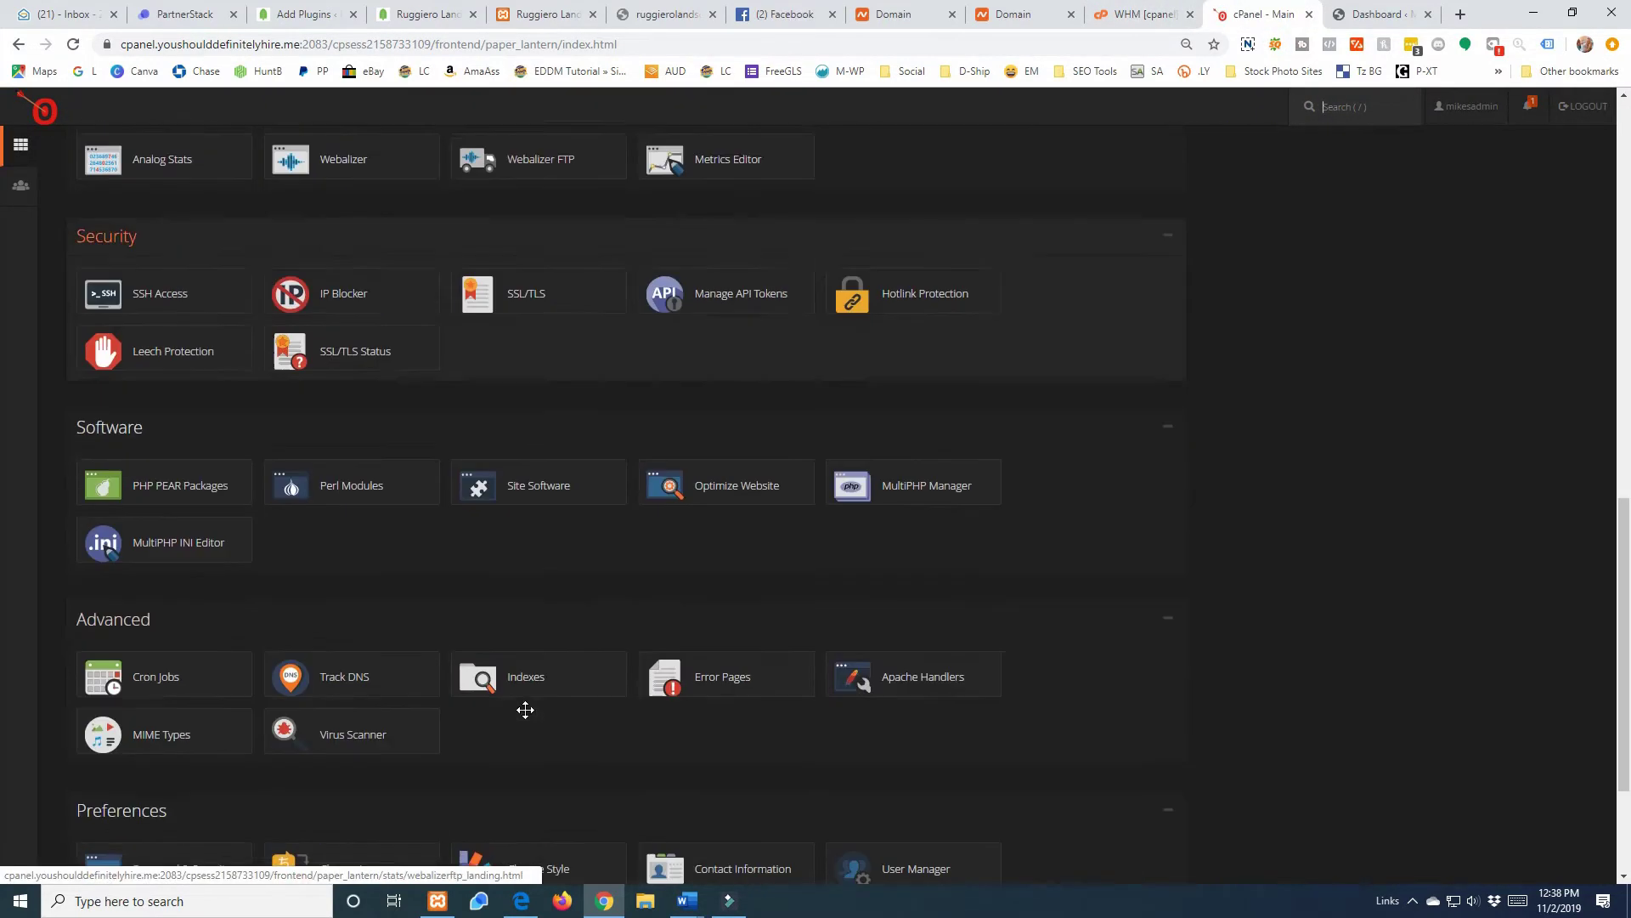
pyautogui.click(194, 520)
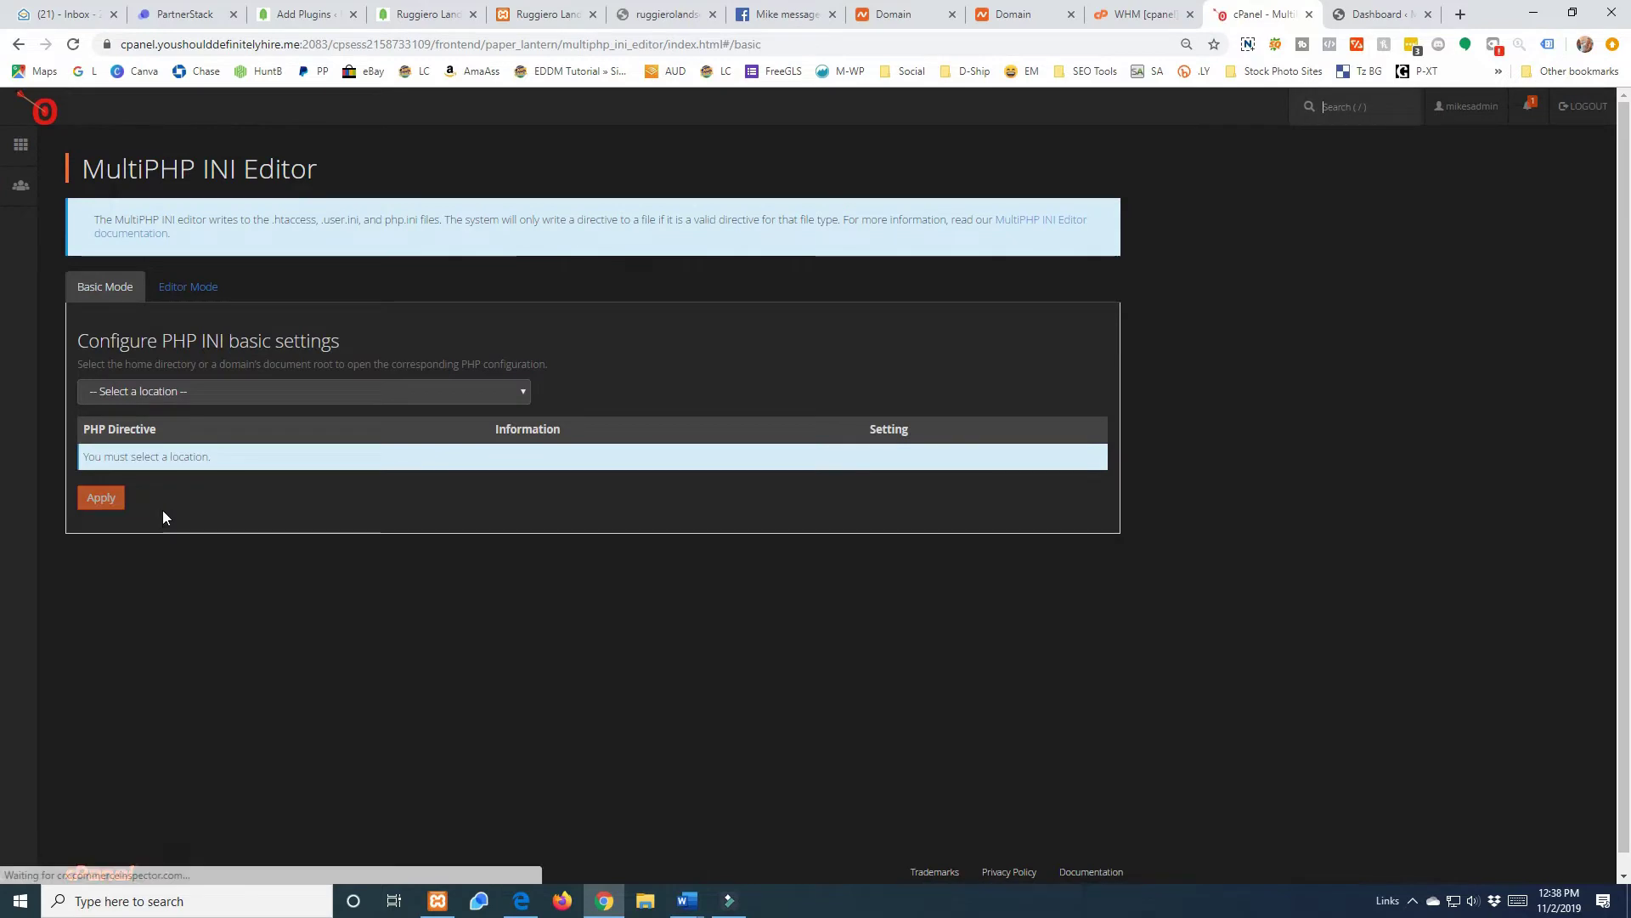
pyautogui.click(187, 396)
pyautogui.click(166, 446)
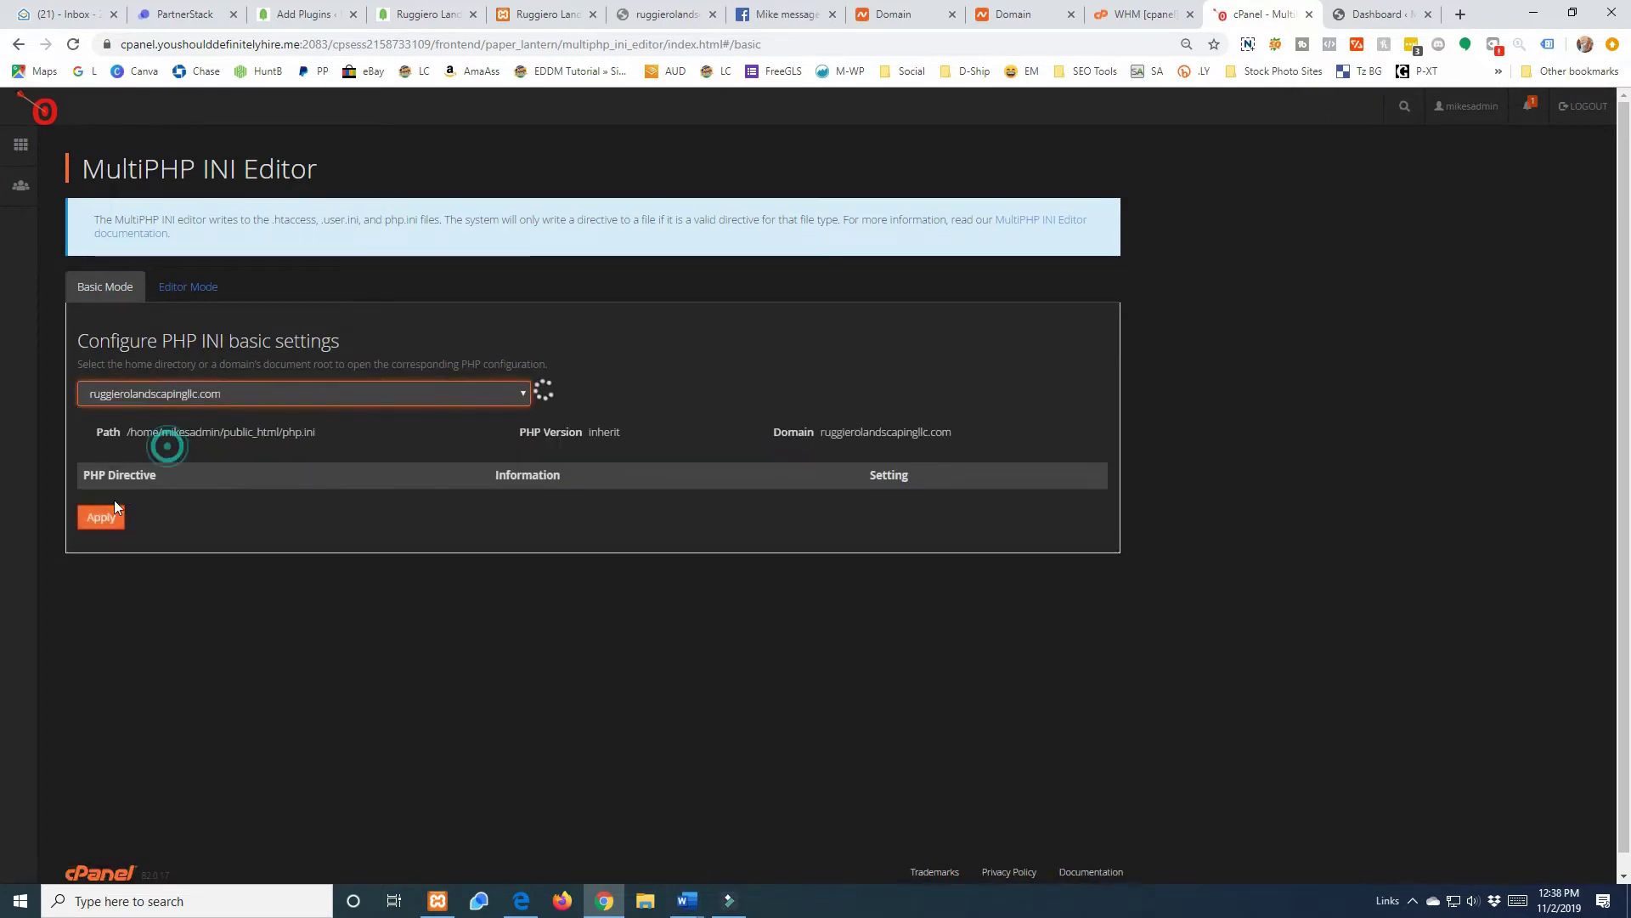
# Set max_execution_time to 180 and memory_limit to 1000M.
pyautogui.scroll(-4, 263, 566)
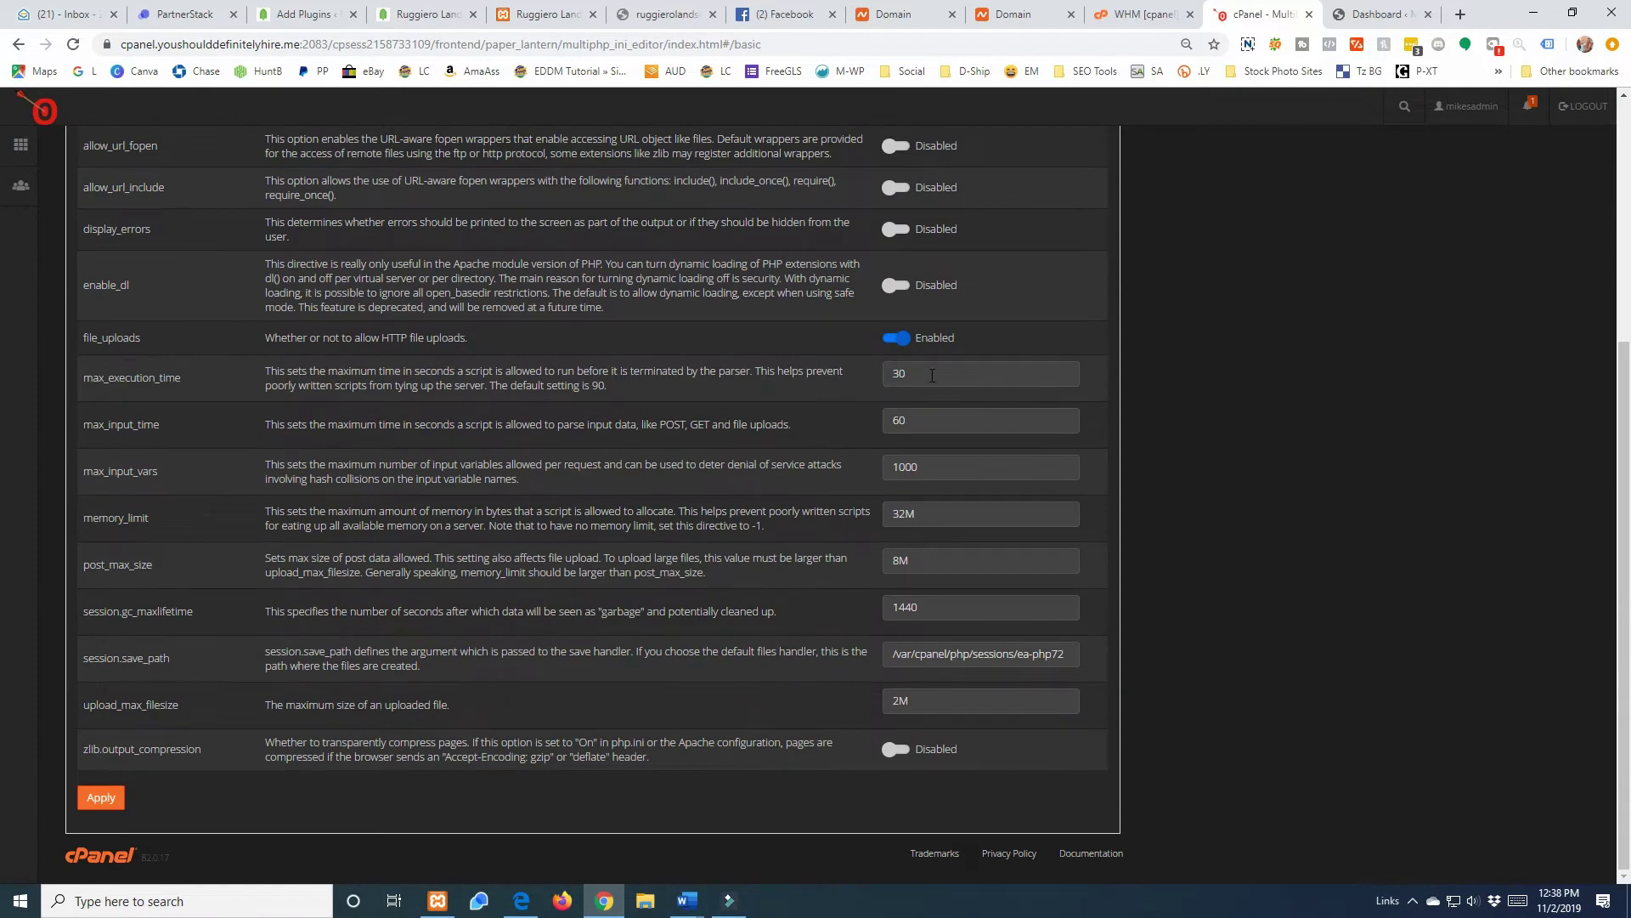
pyautogui.click(949, 373)
pyautogui.press('BackSpace')
pyautogui.press('BackSpace')
pyautogui.write('180')
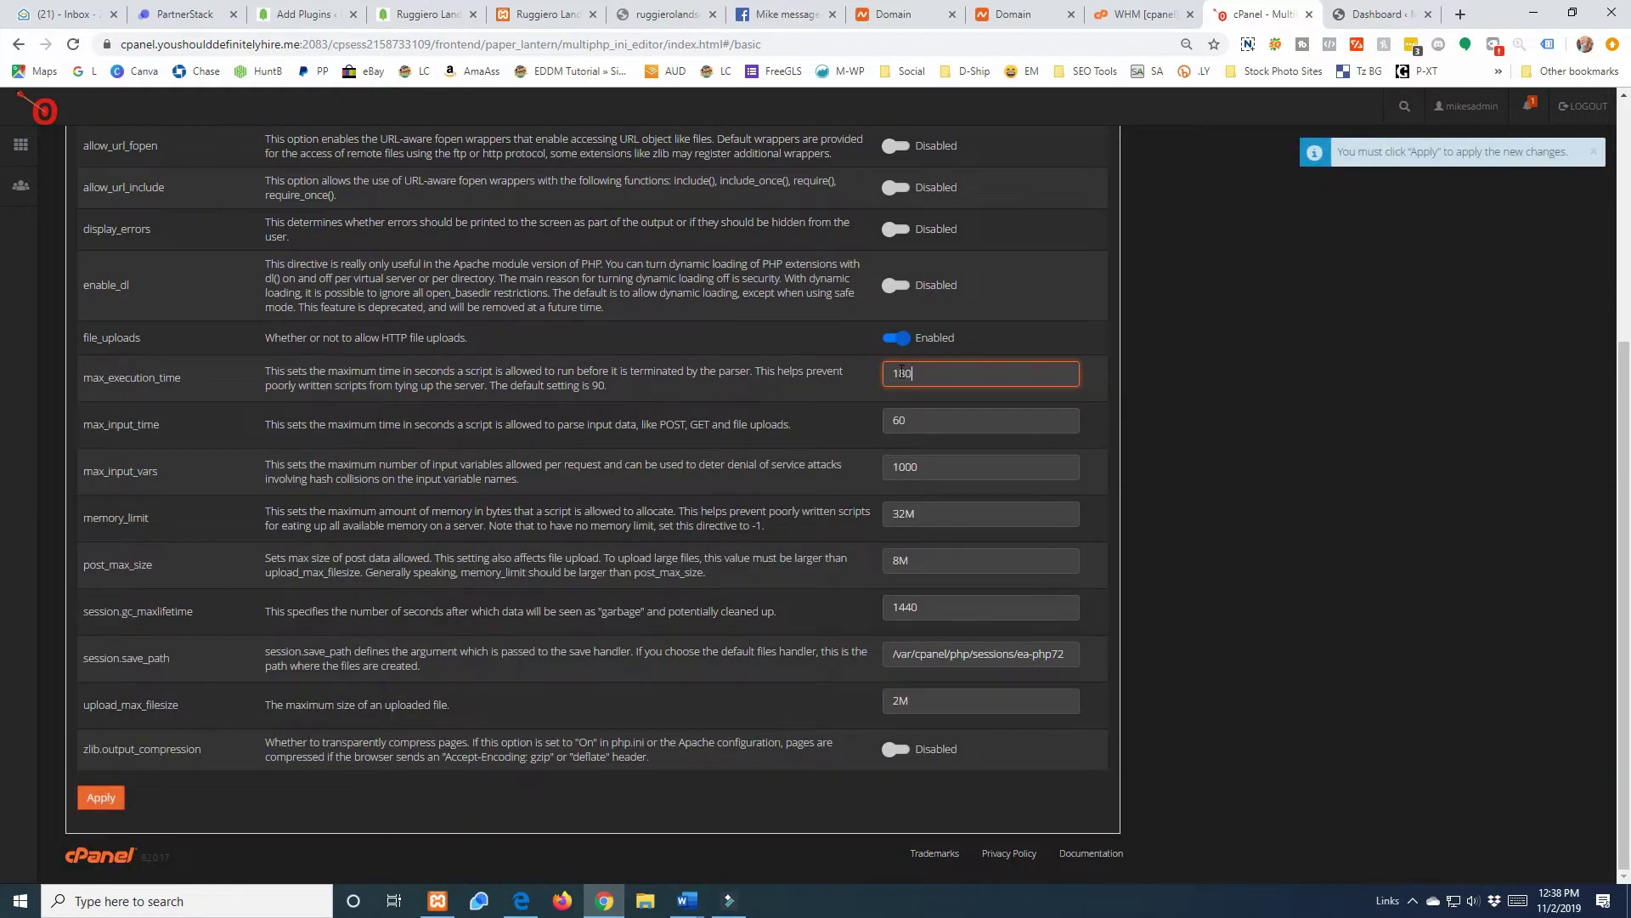
pyautogui.press('Tab')
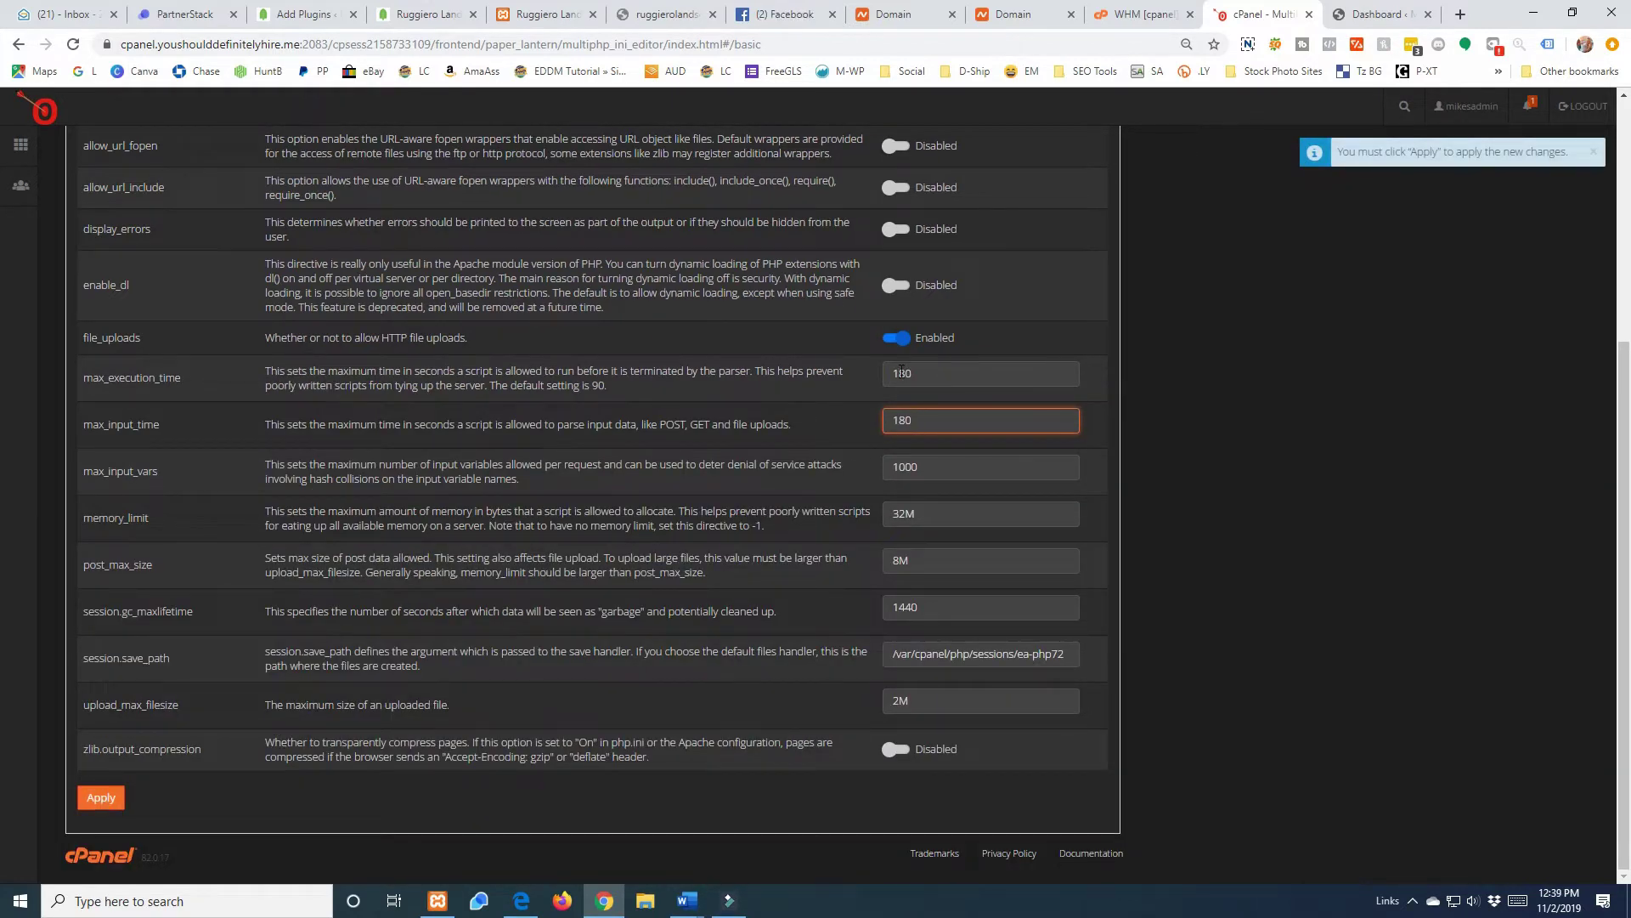
pyautogui.click(909, 510)
pyautogui.press('BackSpace')
pyautogui.press('BackSpace')
pyautogui.write('1')
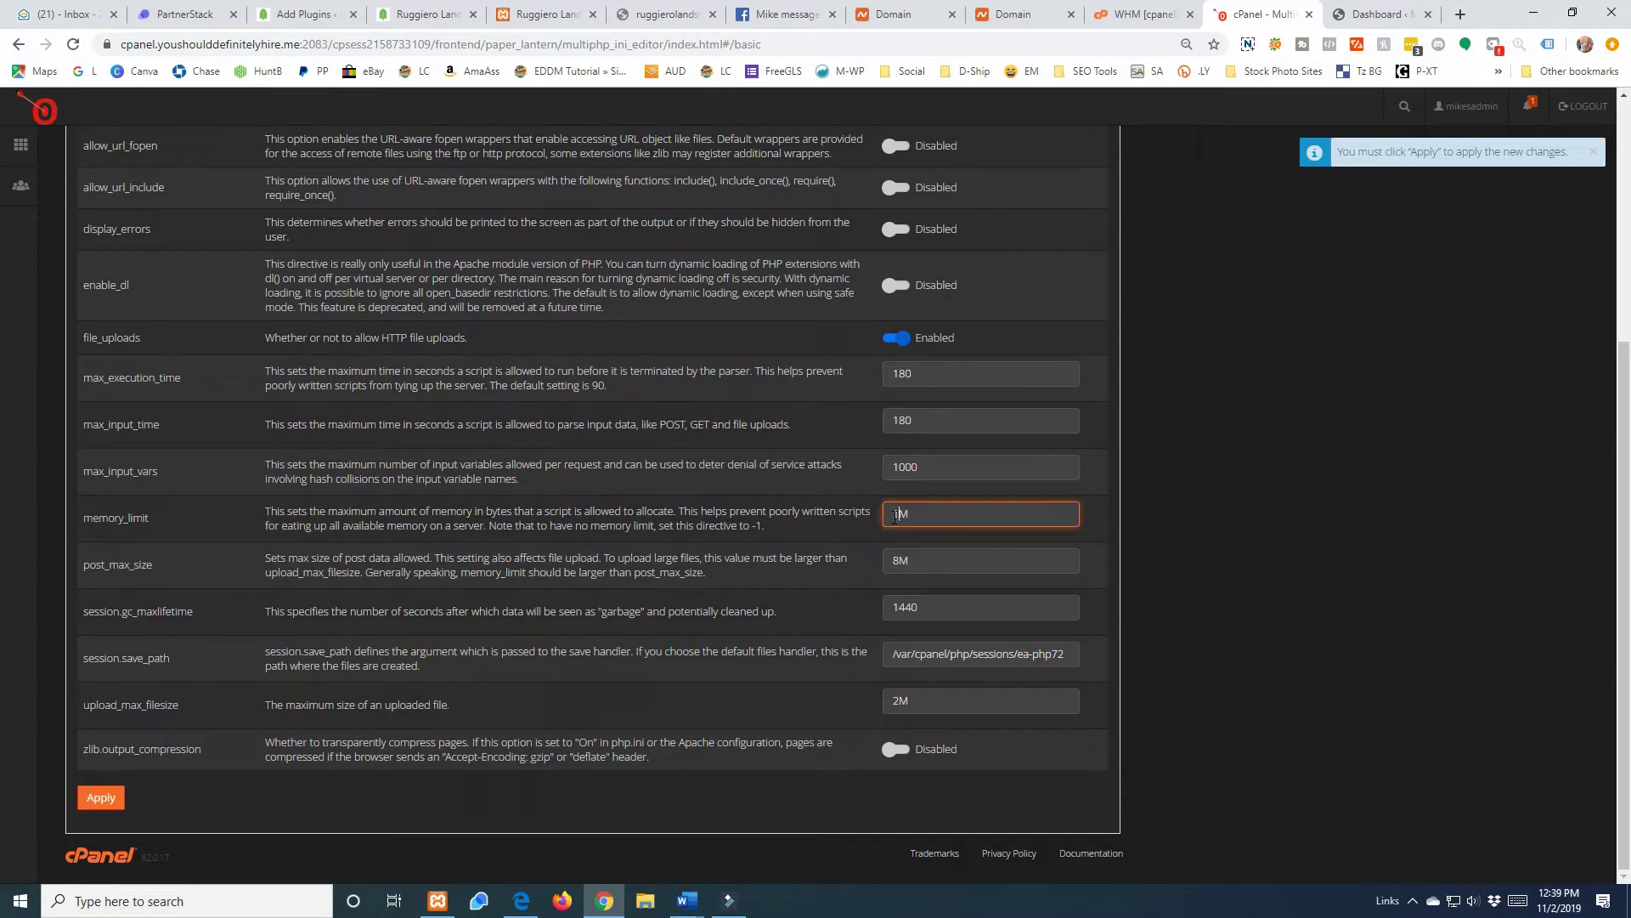
pyautogui.write('000')
# Set post_max_size and upload_max_filesize to 1000M, enable zlib.output_compression, and apply.
pyautogui.moveTo(948, 519); pyautogui.dragTo(877, 532)
pyautogui.hotkey('ctrl', 'c')
pyautogui.press('Tab')
pyautogui.hotkey('ctrl', 'v')
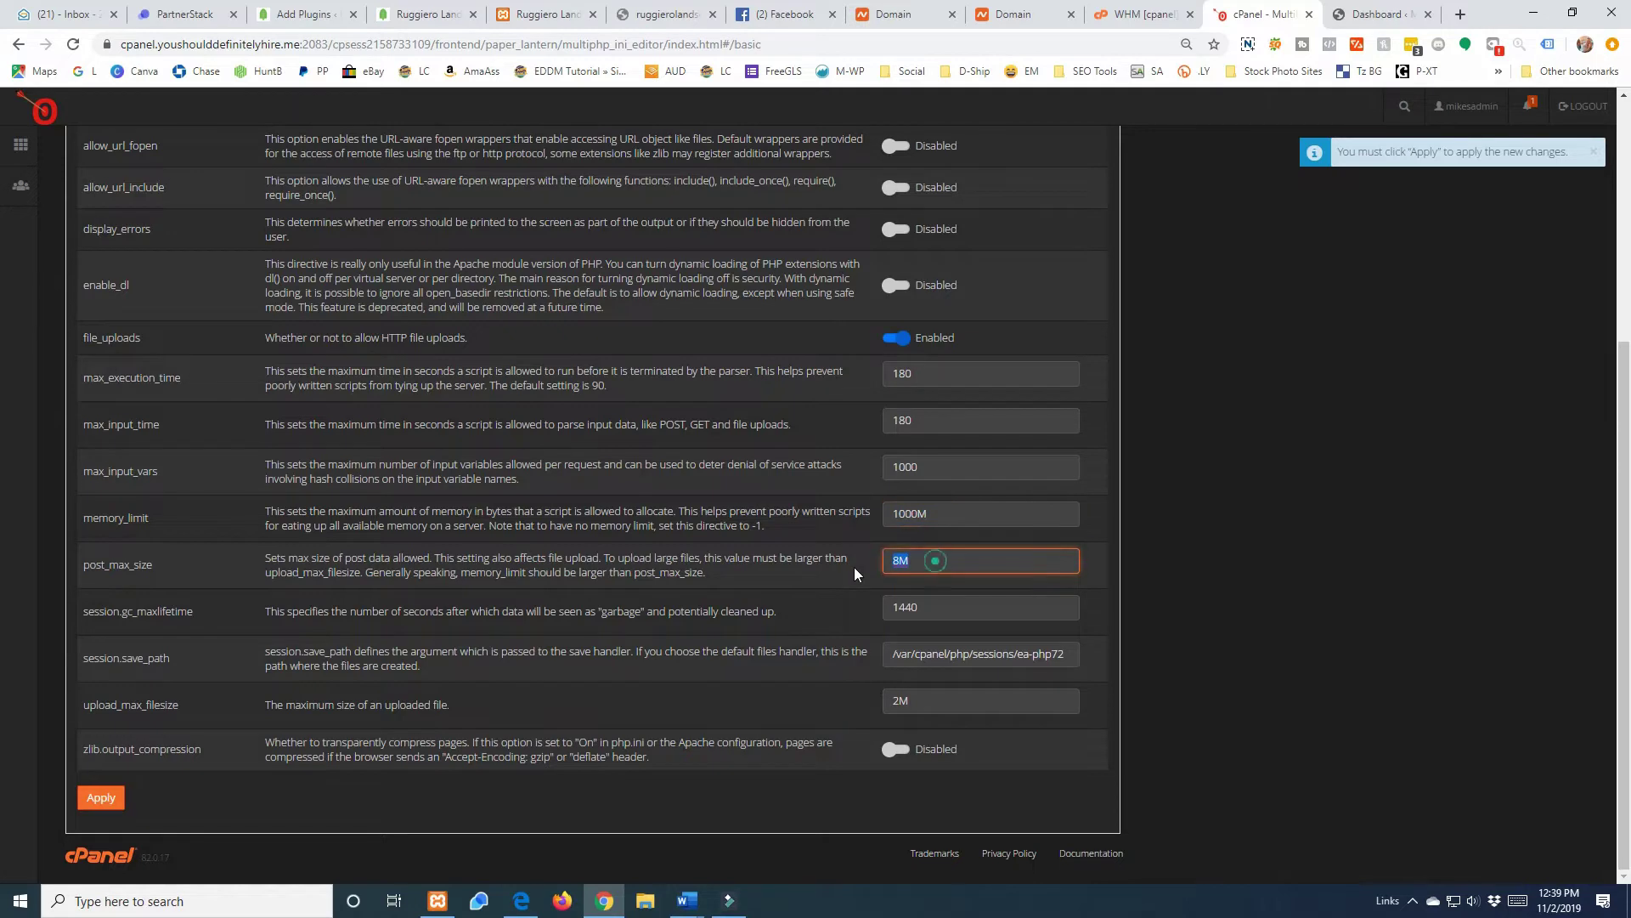
pyautogui.doubleClick(943, 697)
pyautogui.hotkey('ctrl', 'v')
pyautogui.click(894, 748)
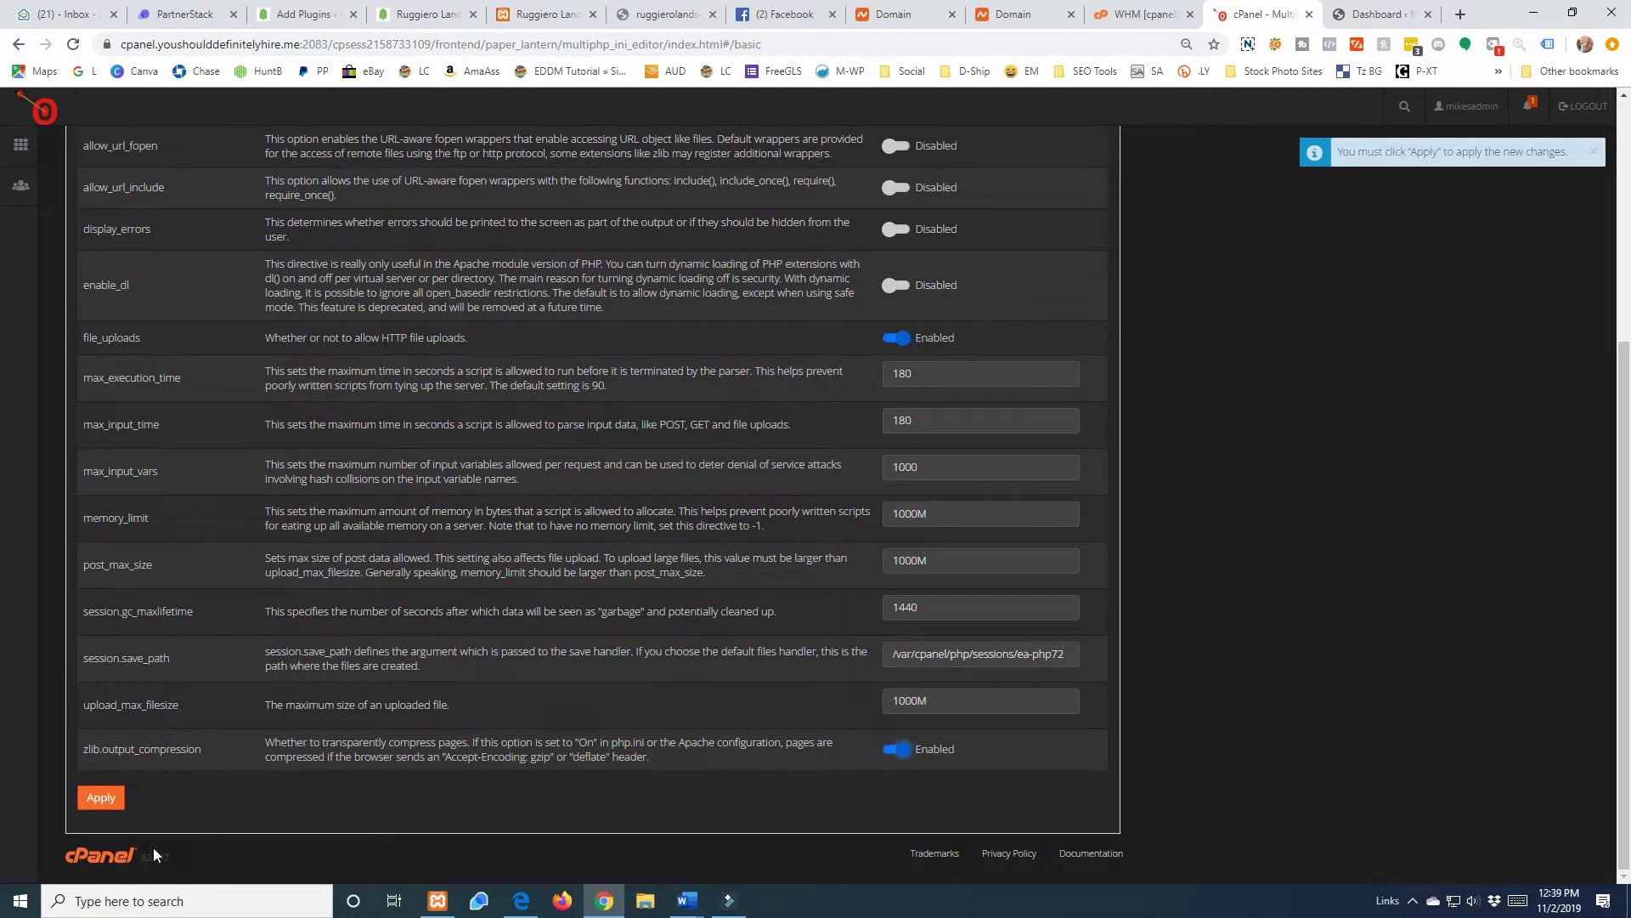
pyautogui.click(101, 797)
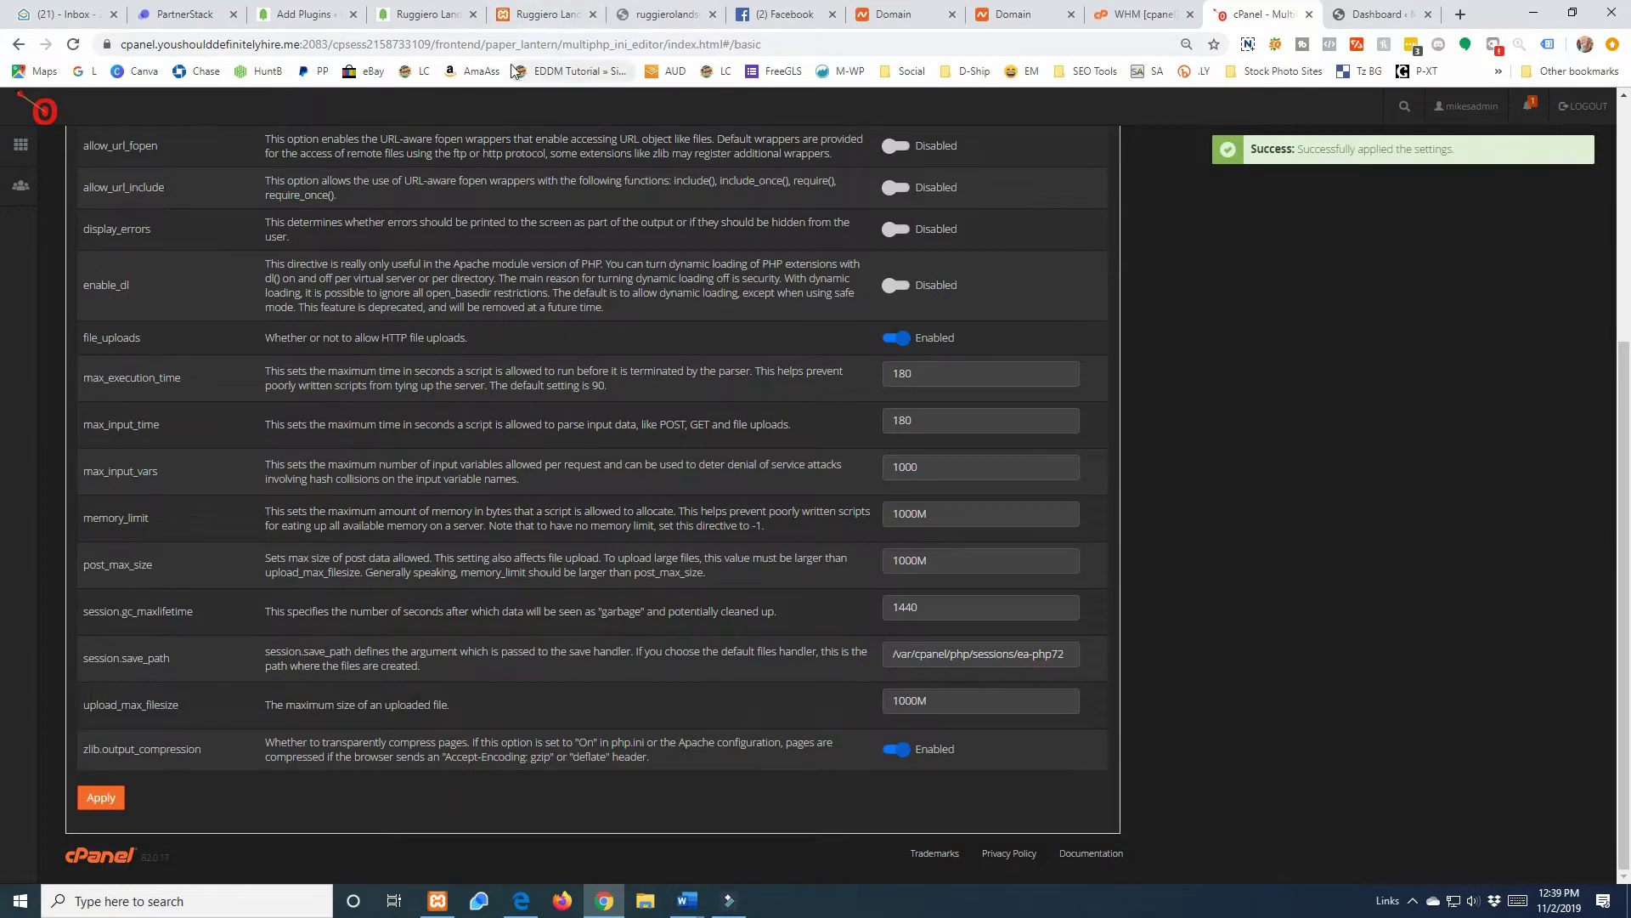
pyautogui.click(292, 16)
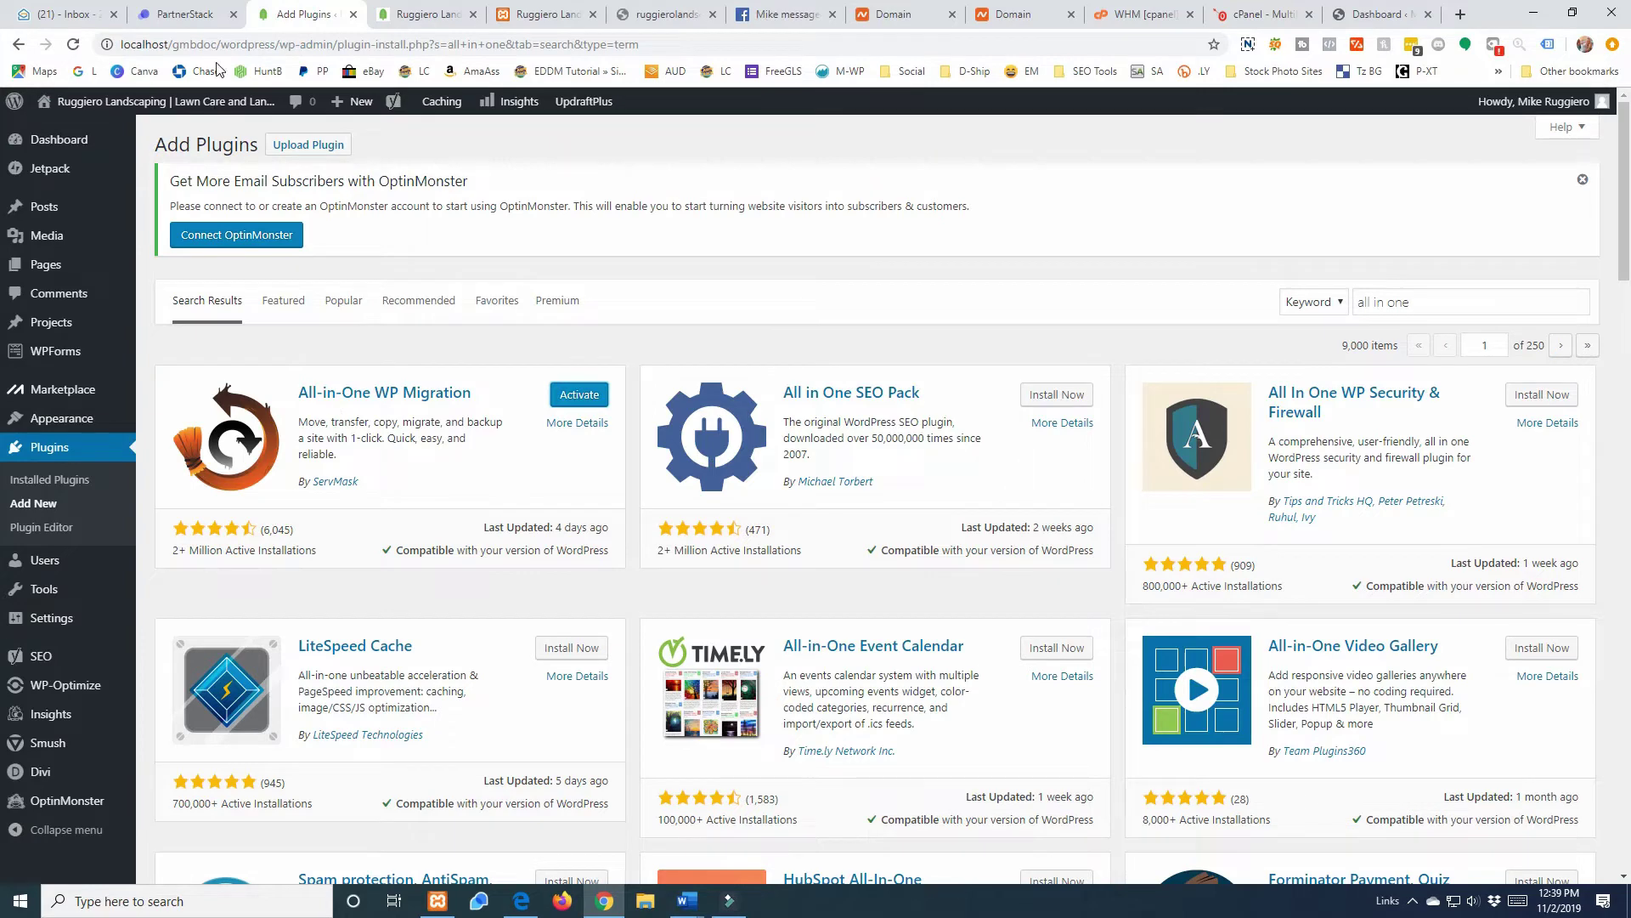
# Show the local Ruggiero Landscaping homepage, 'Earth-Friendly Lawn Care and Landscaping Services'.
pyautogui.click(418, 15)
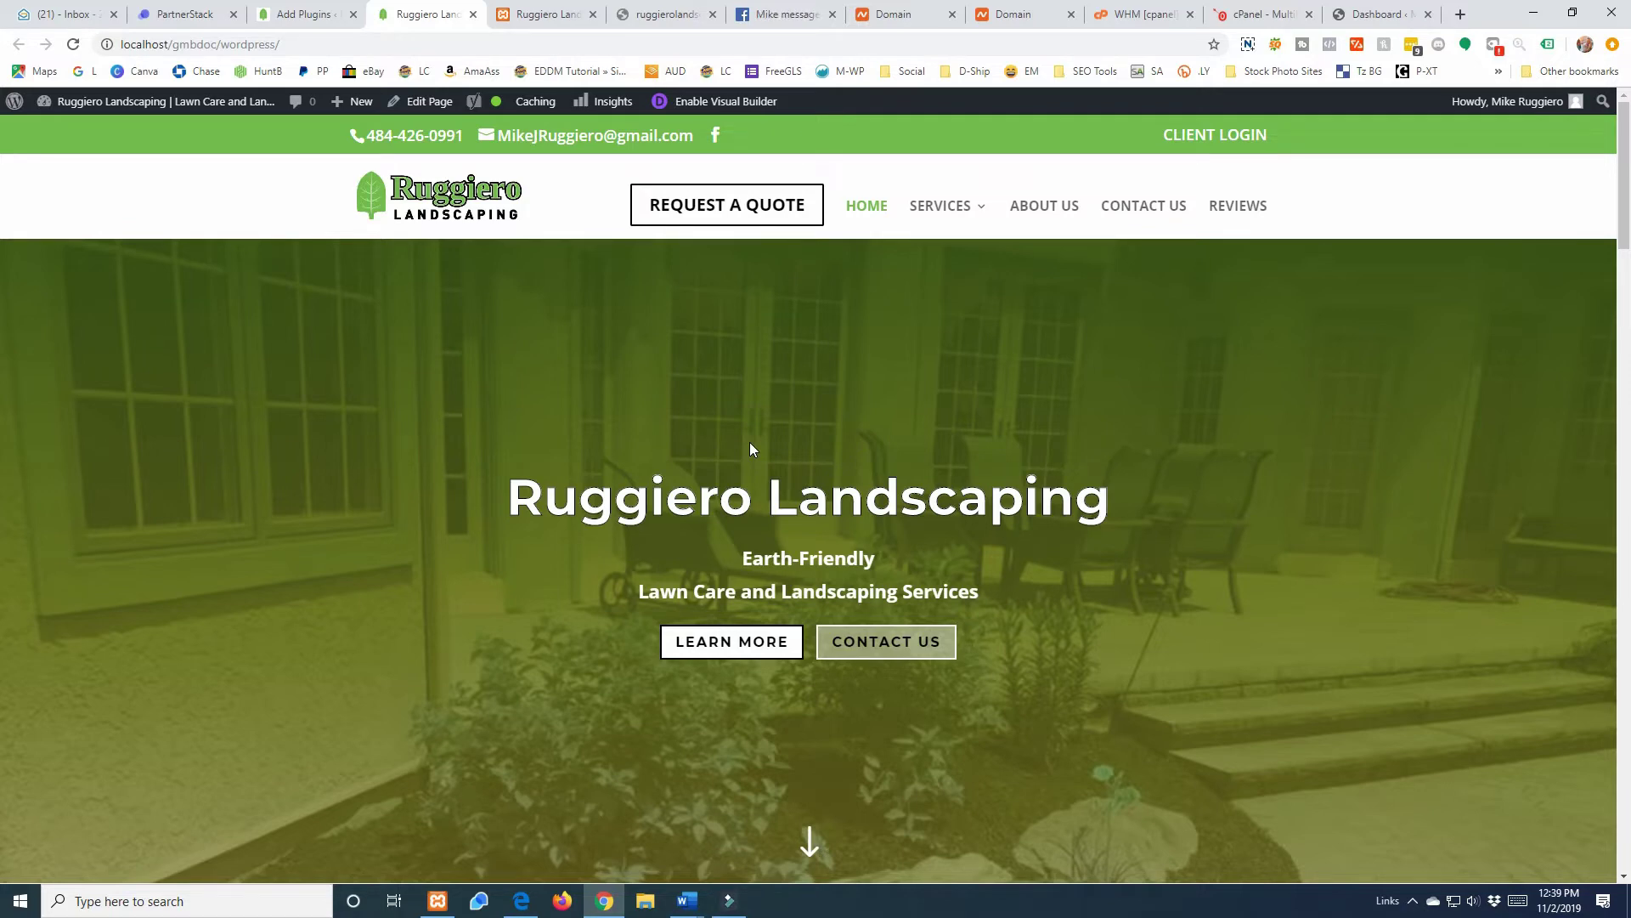
# Scroll through the local Ruggiero Landscaping homepage to review the original site.
pyautogui.scroll(-8, 751, 438)
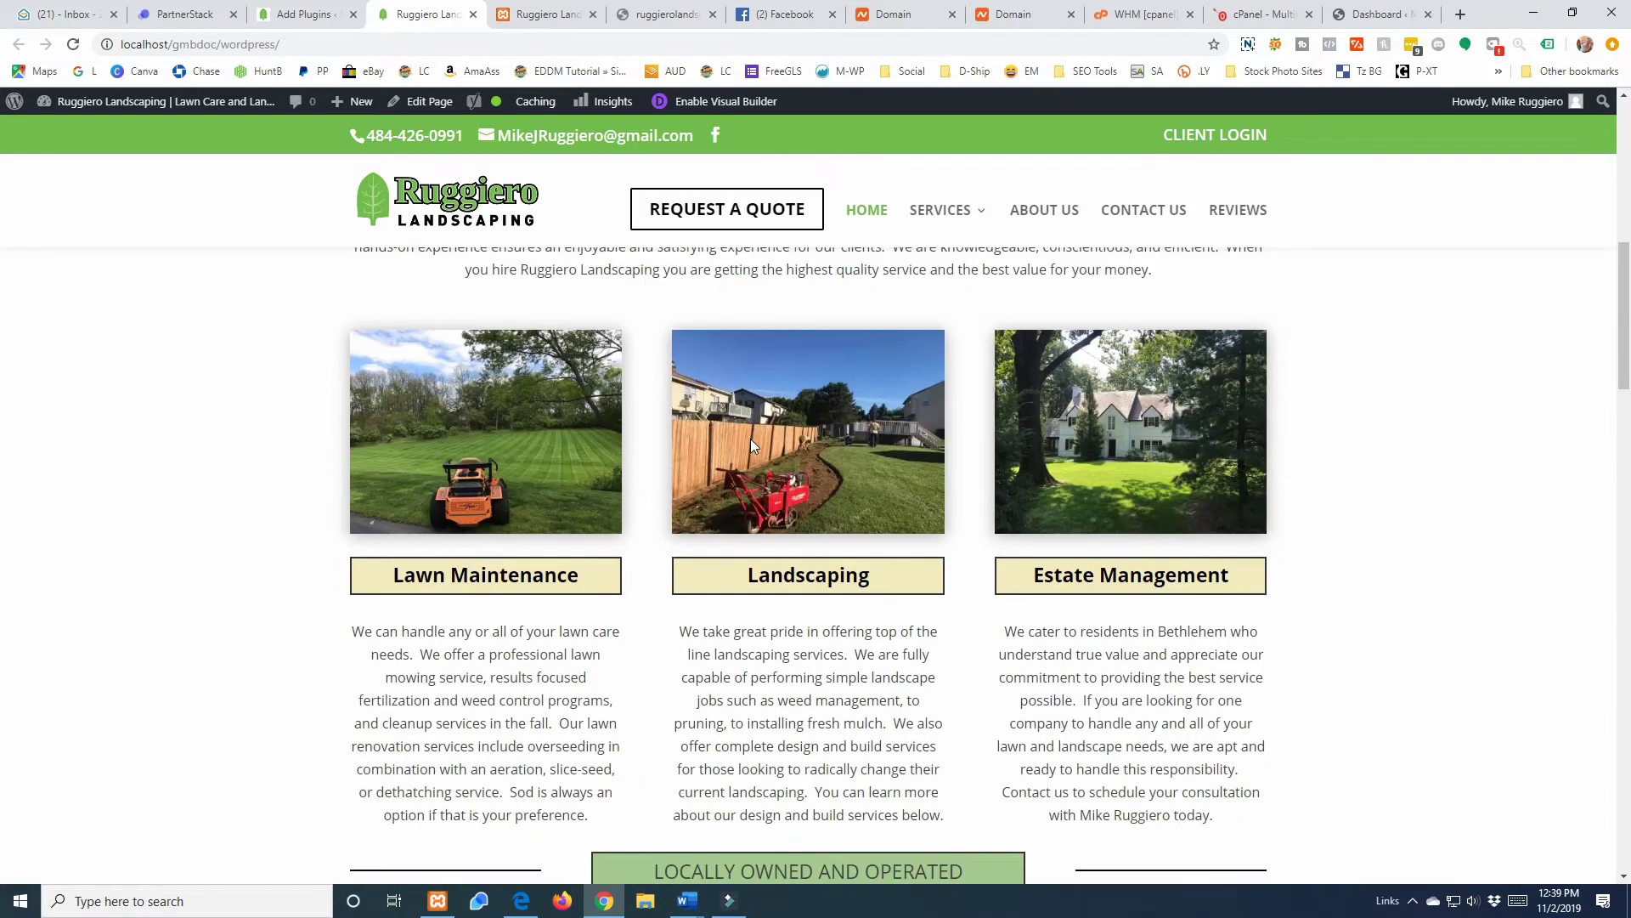
pyautogui.scroll(-4, 751, 438)
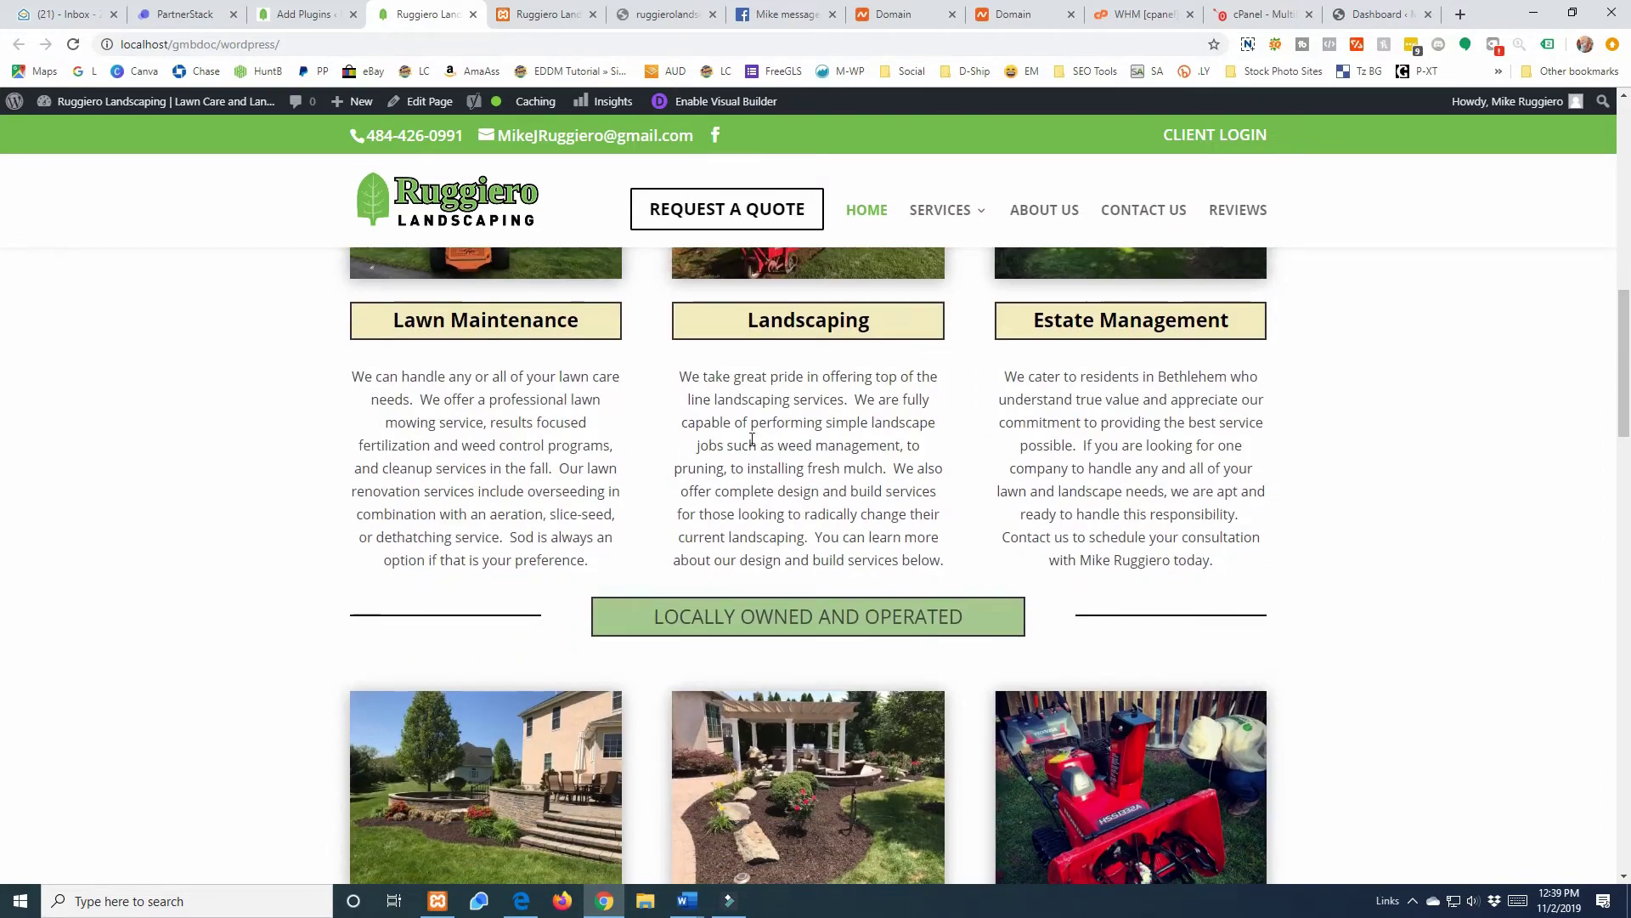
pyautogui.scroll(-4, 751, 438)
pyautogui.scroll(-15, 751, 442)
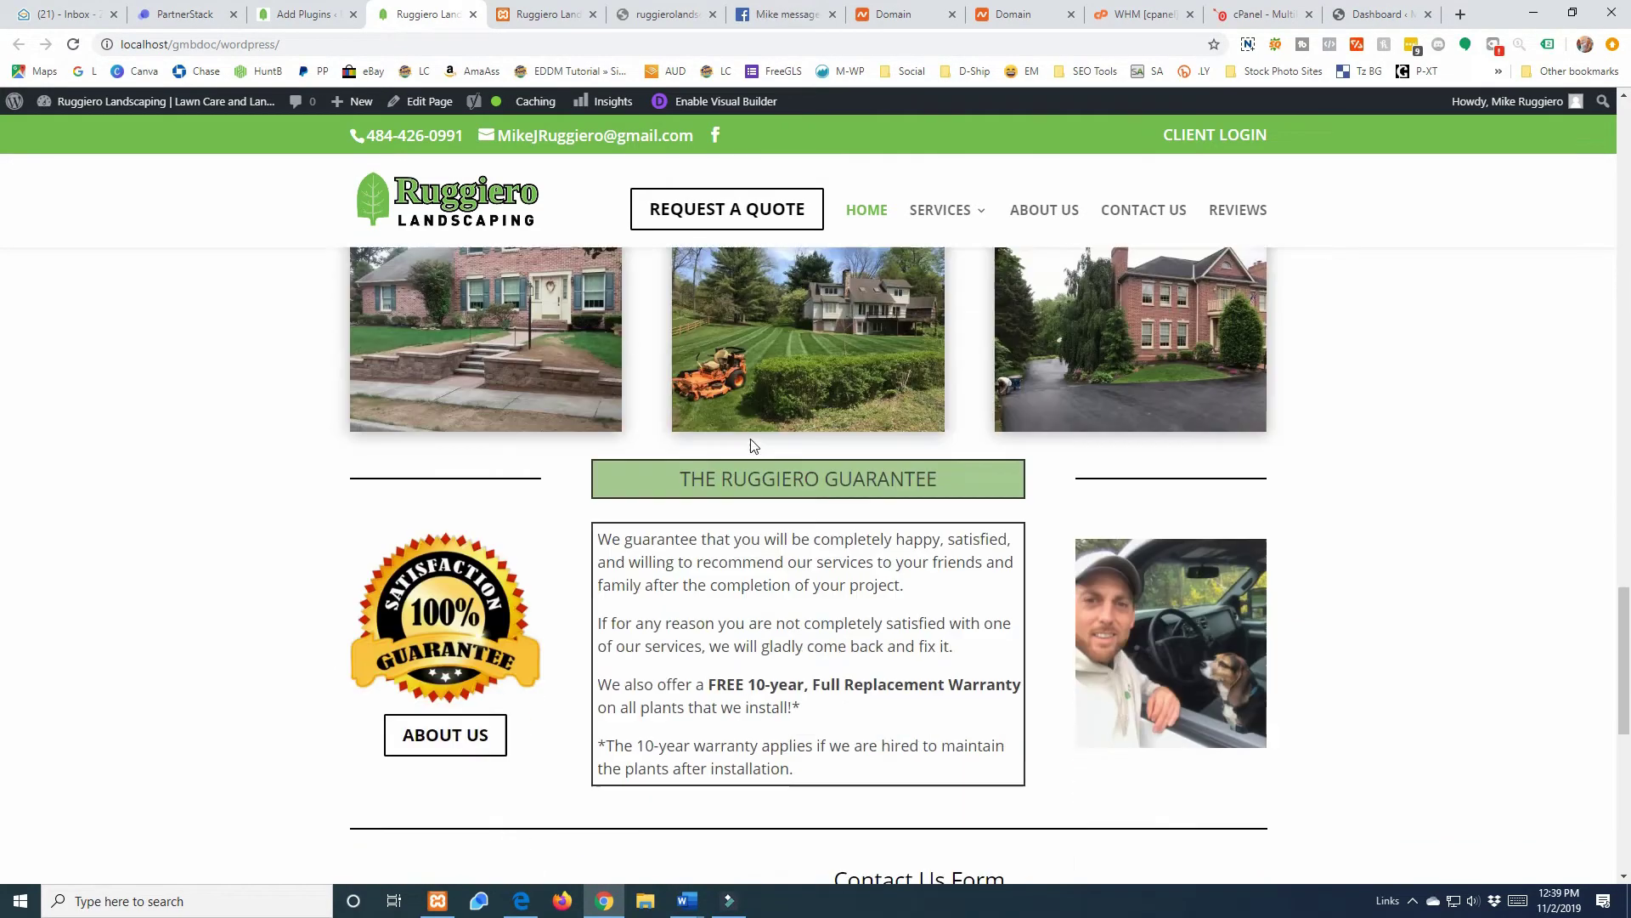
pyautogui.scroll(-5, 751, 445)
pyautogui.scroll(12, 1246, 455)
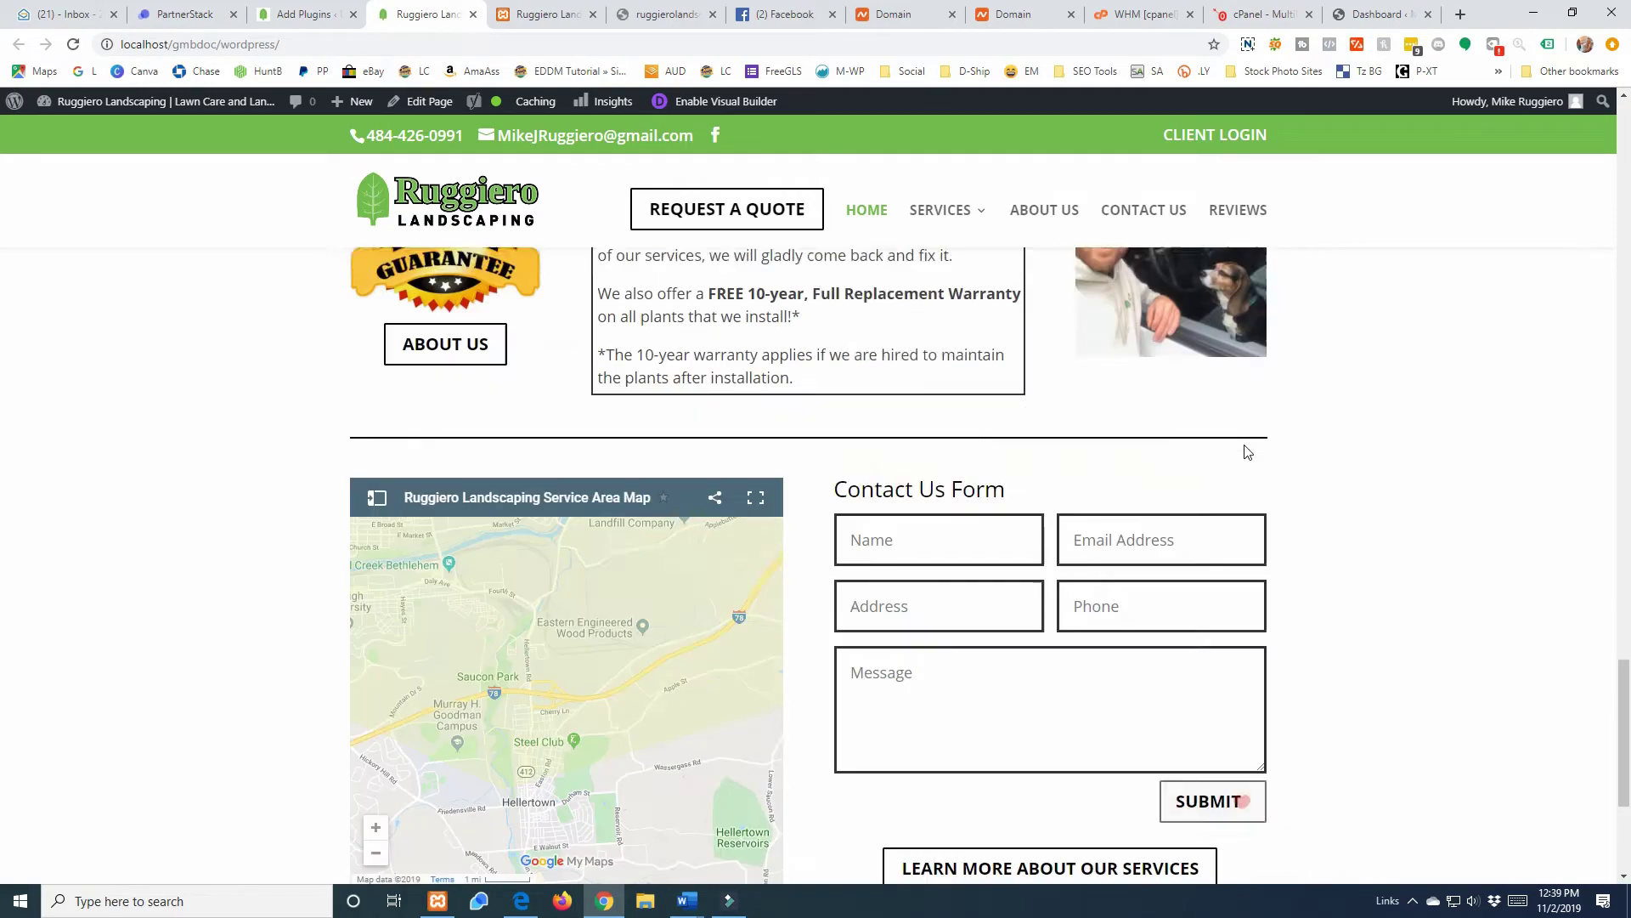
pyautogui.scroll(15, 1033, 483)
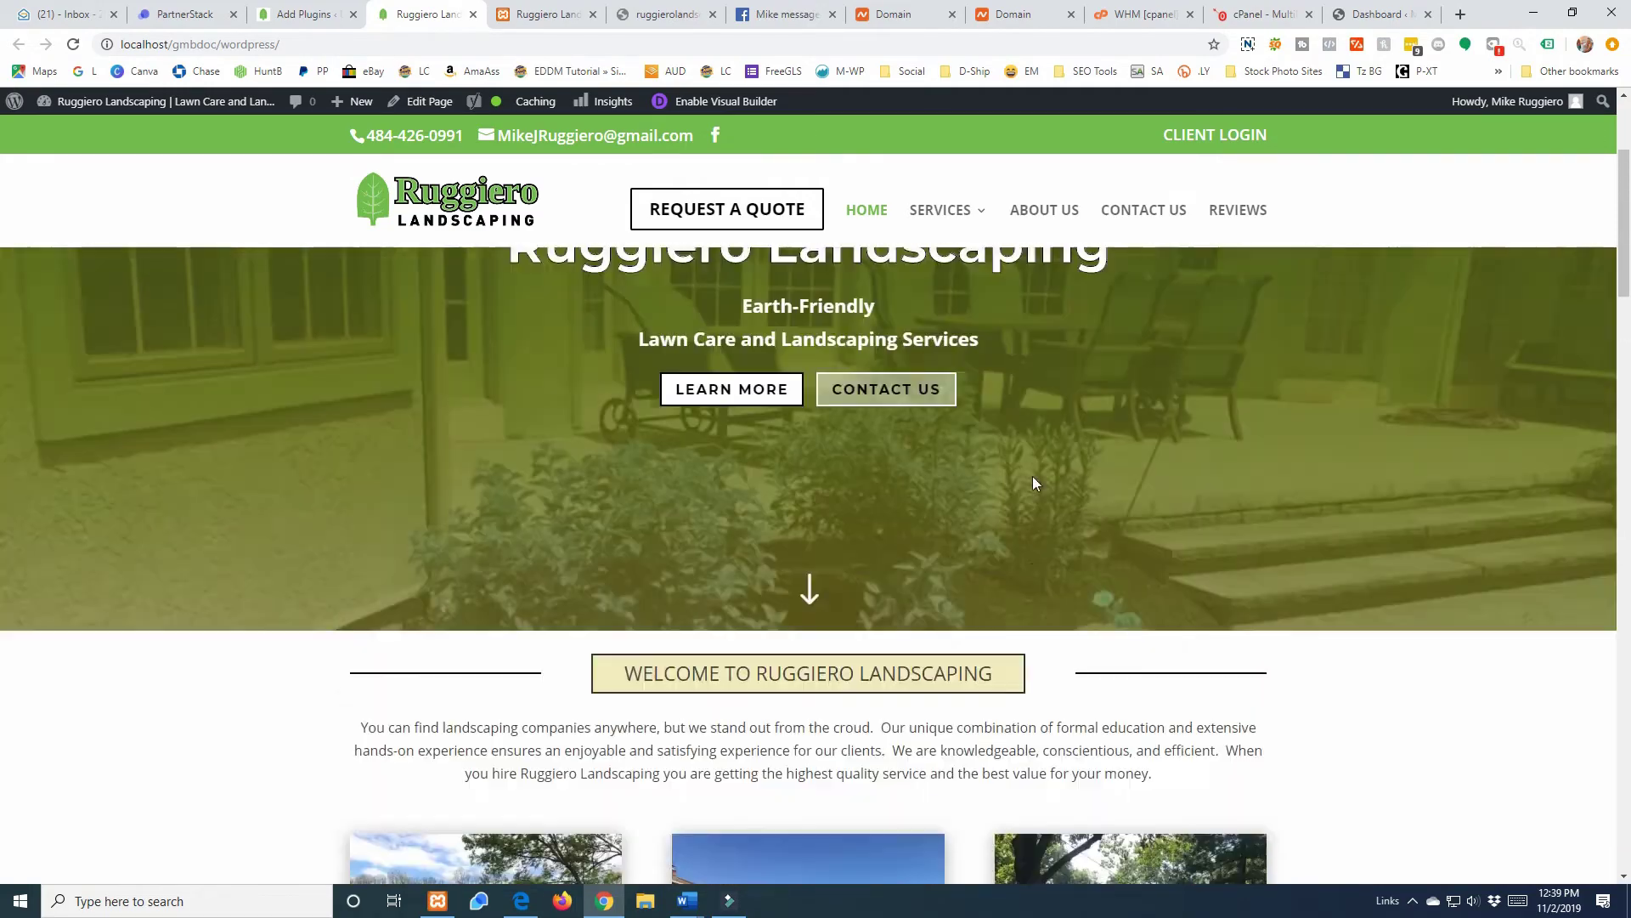
pyautogui.scroll(-10, 1033, 476)
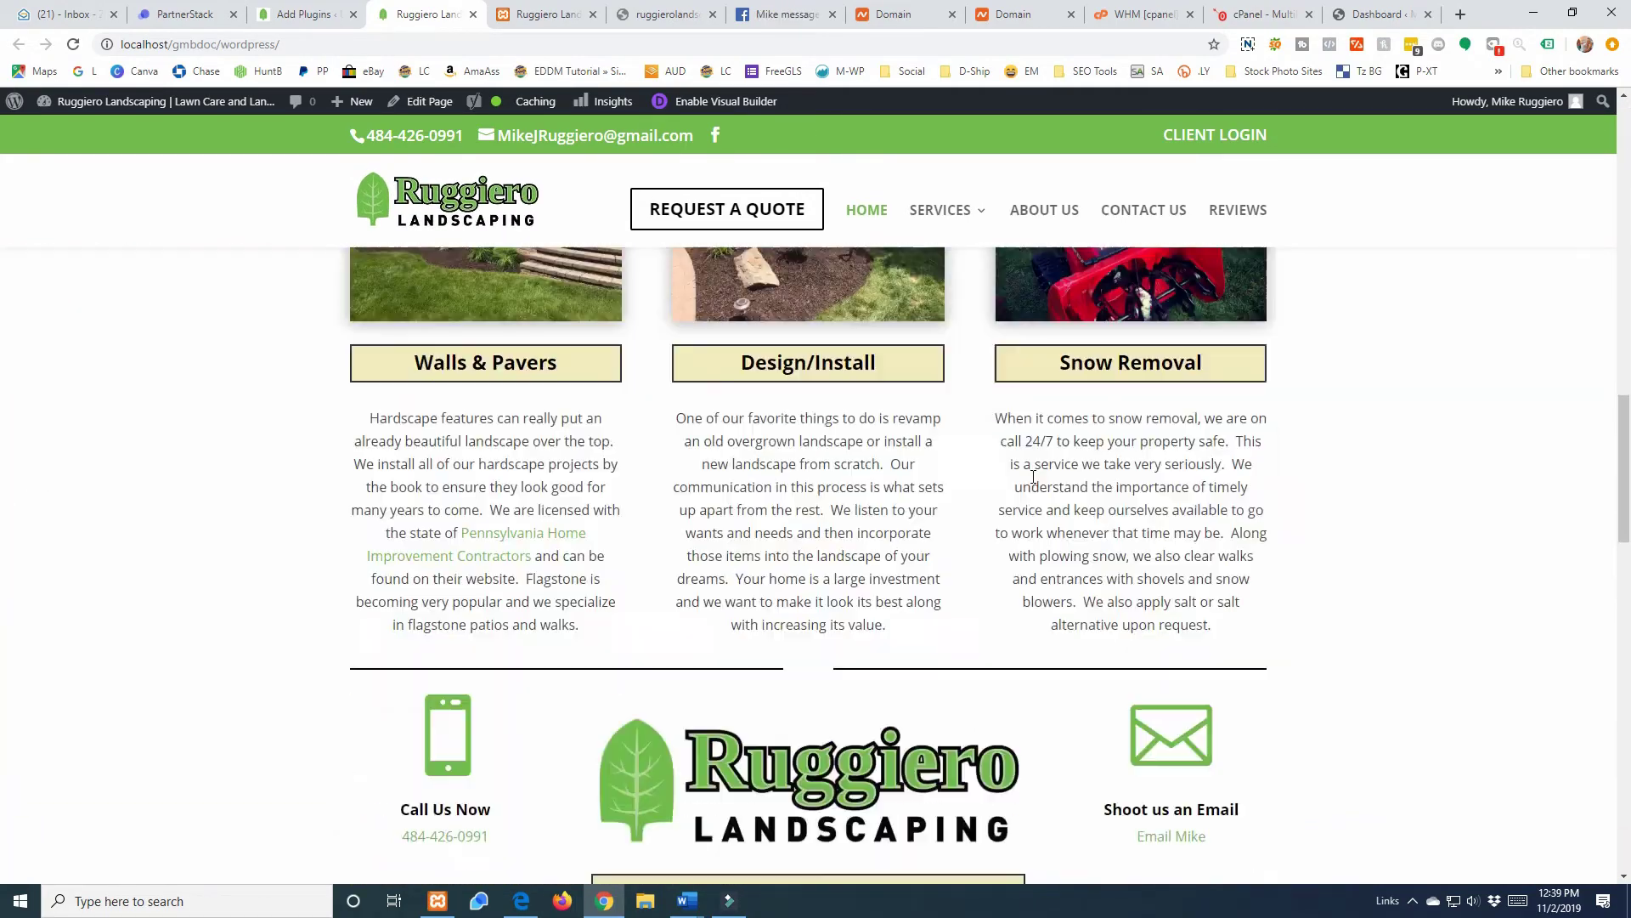
pyautogui.scroll(-10, 1033, 477)
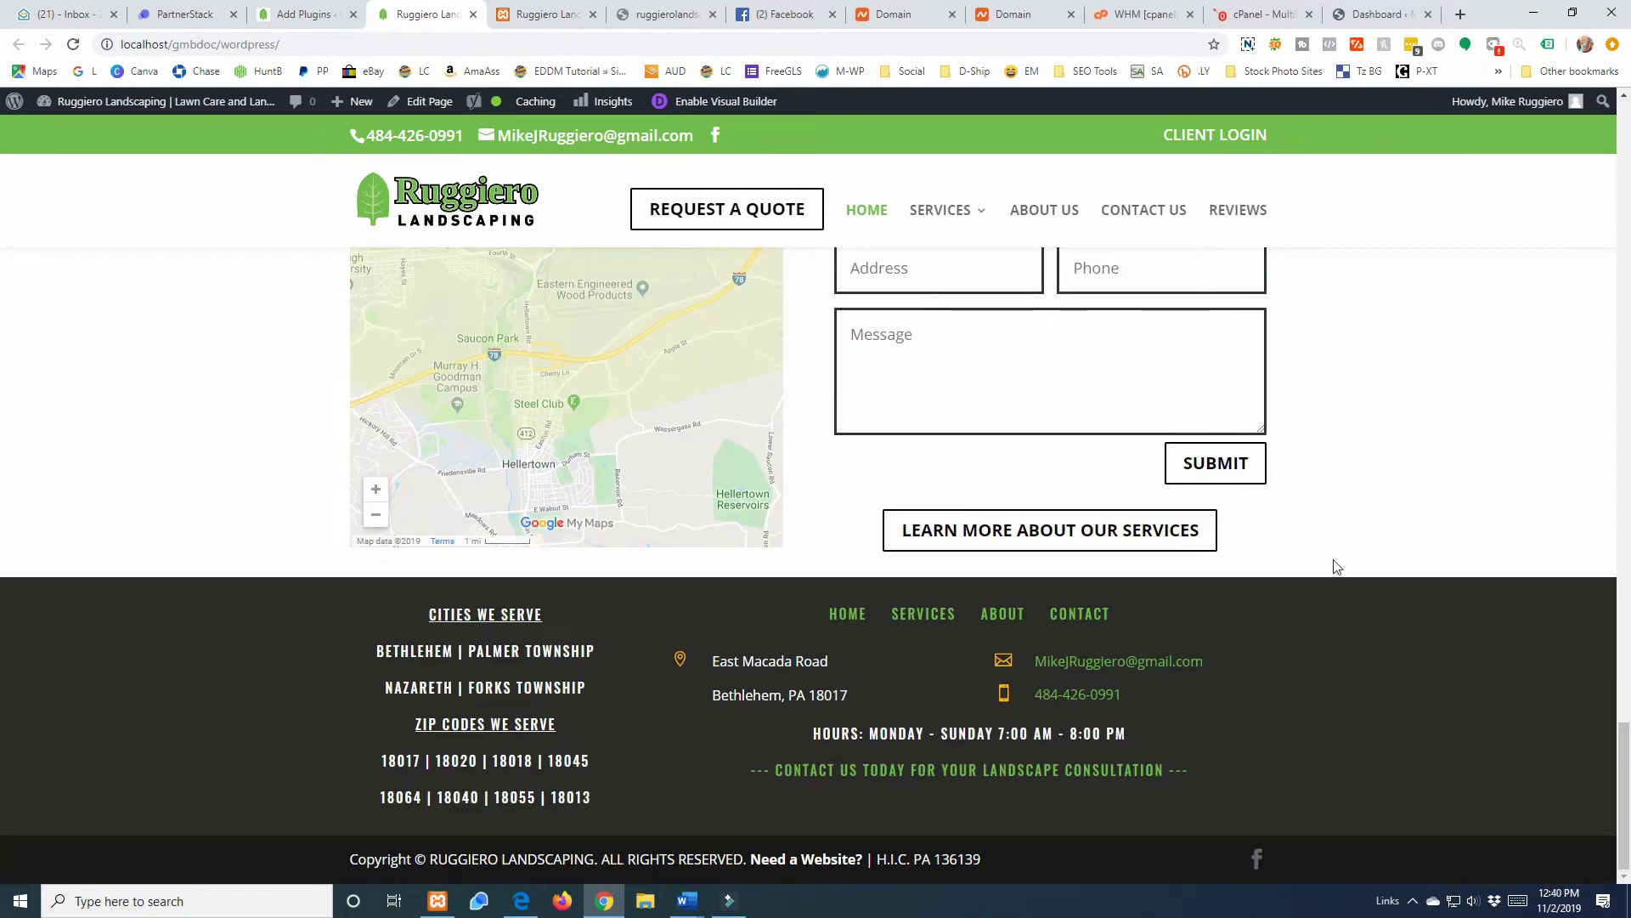
pyautogui.scroll(18, 1388, 564)
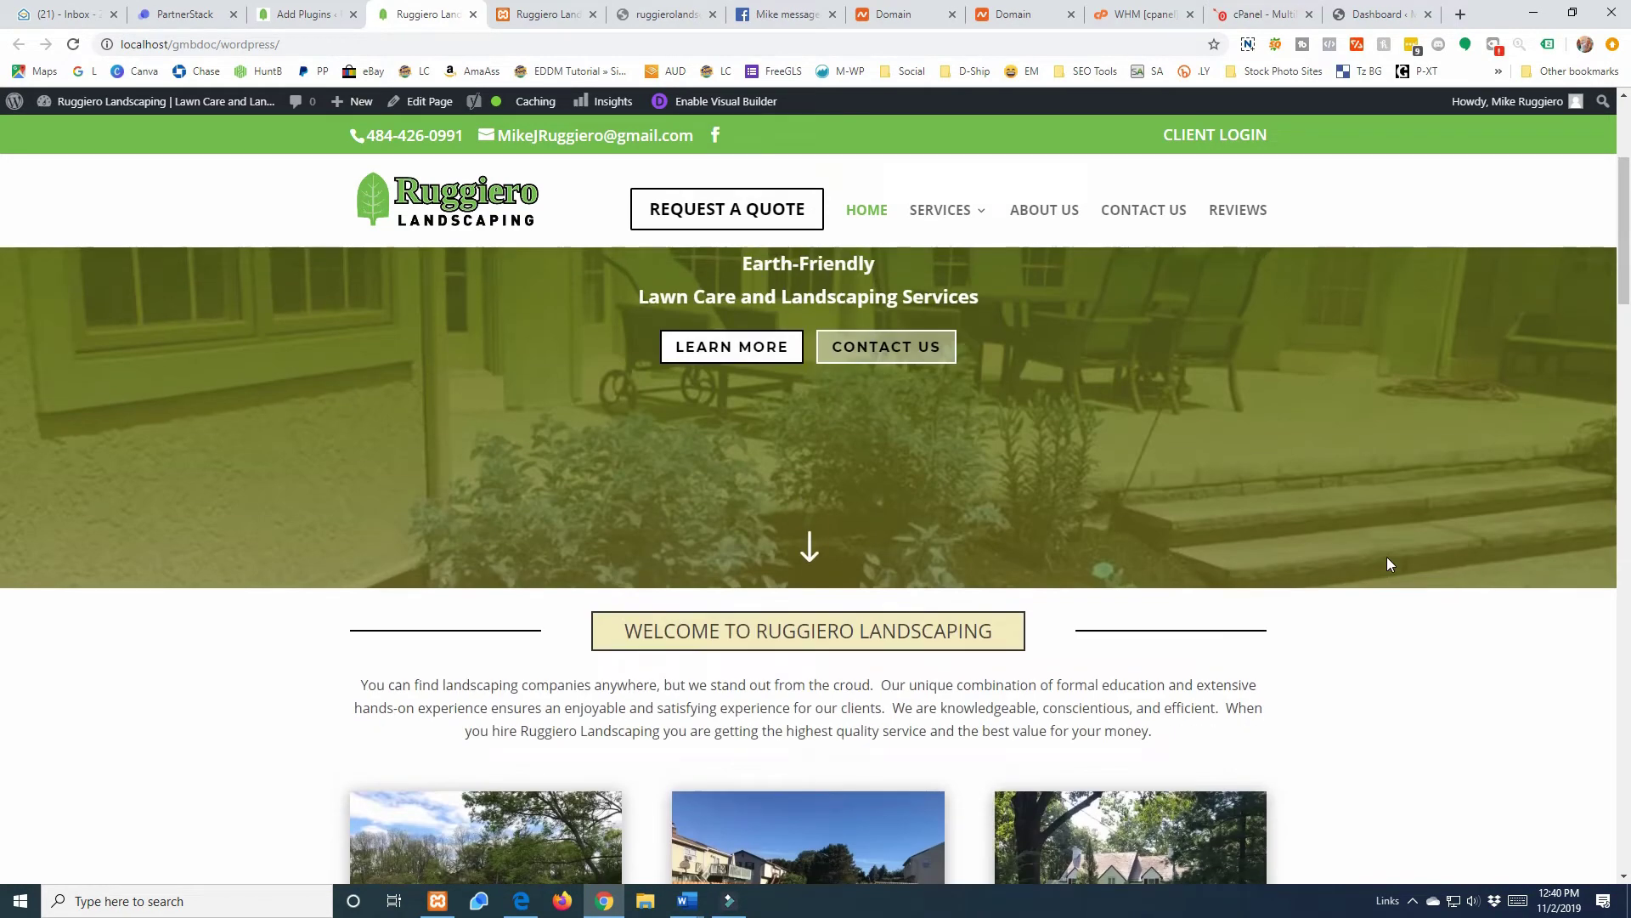
pyautogui.scroll(3, 1390, 564)
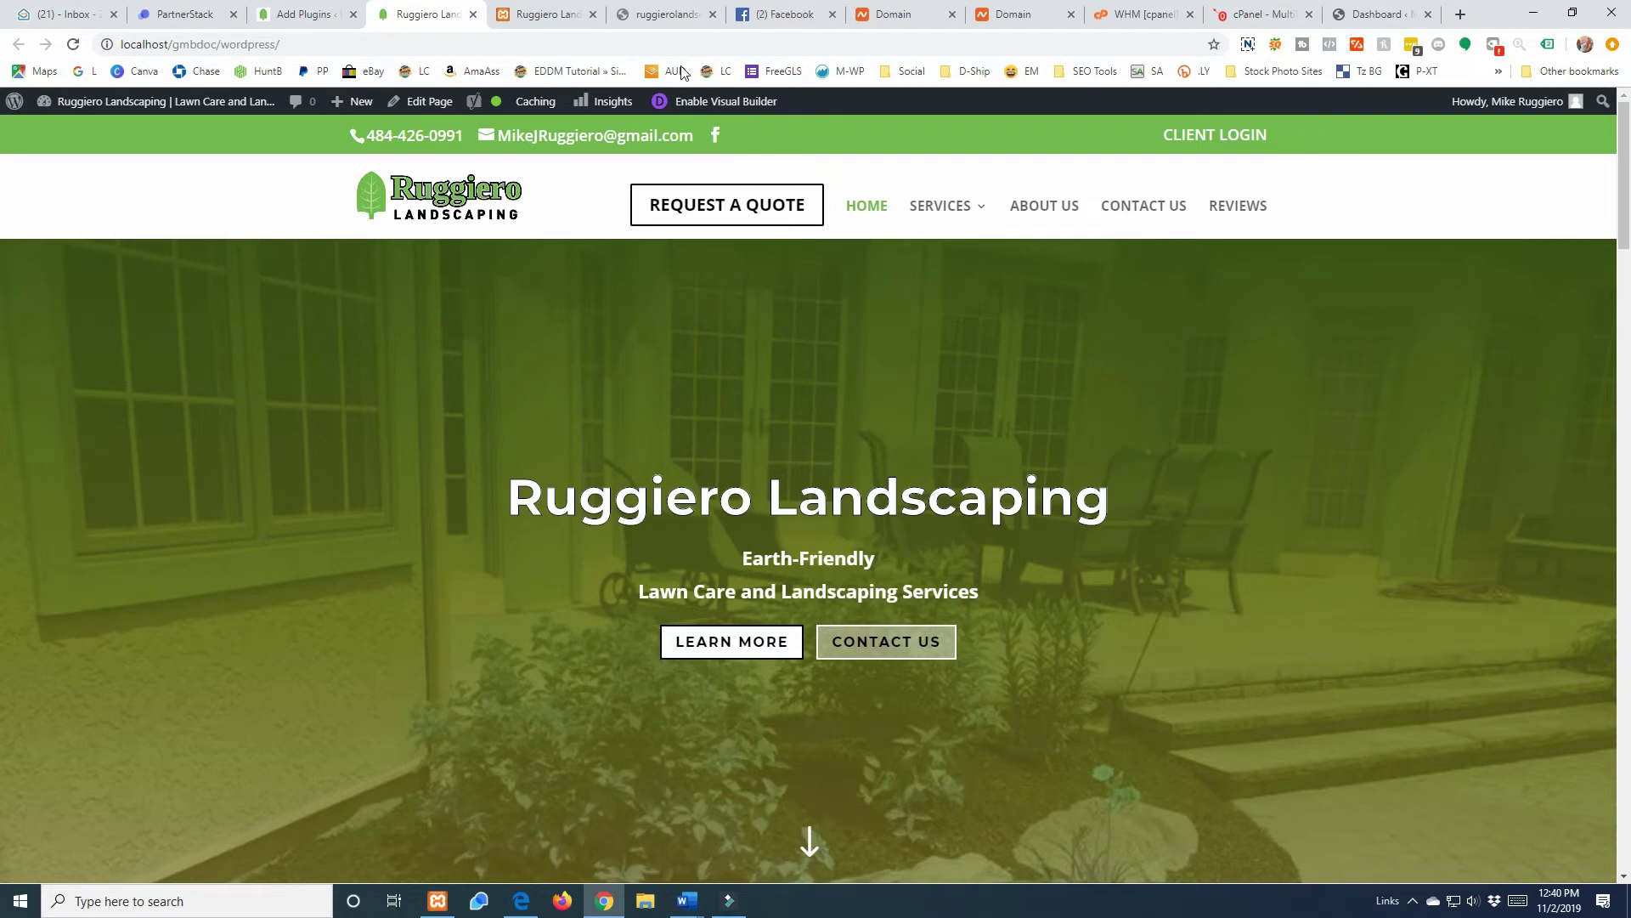
# Activate the All-in-One WP Migration plugin on the local site.
pyautogui.click(313, 15)
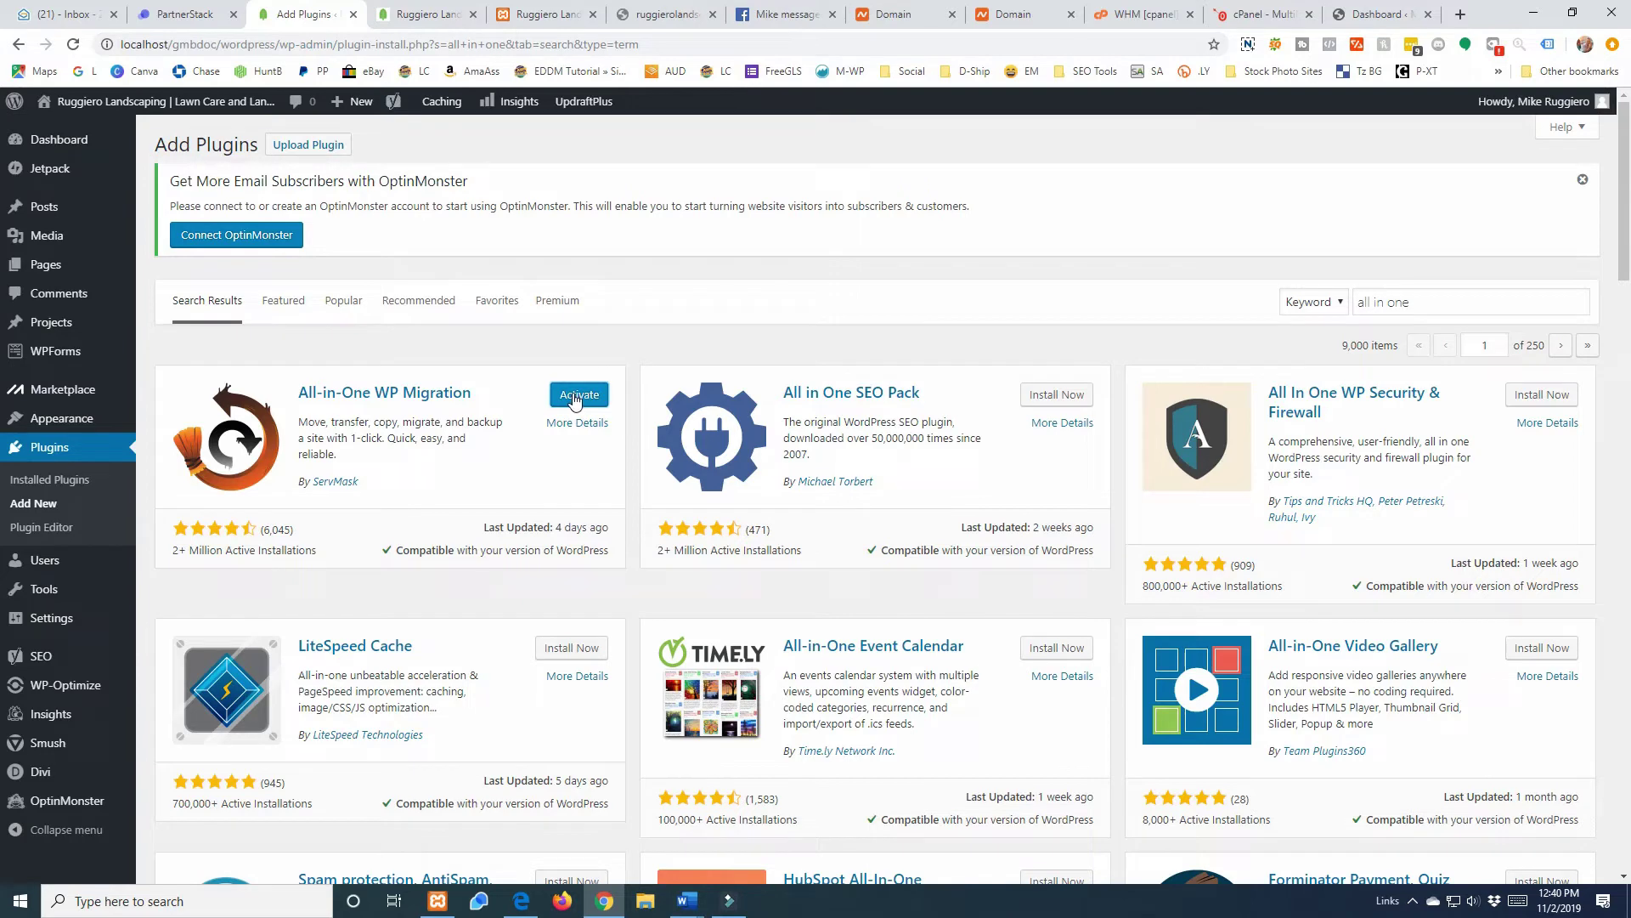
pyautogui.click(576, 397)
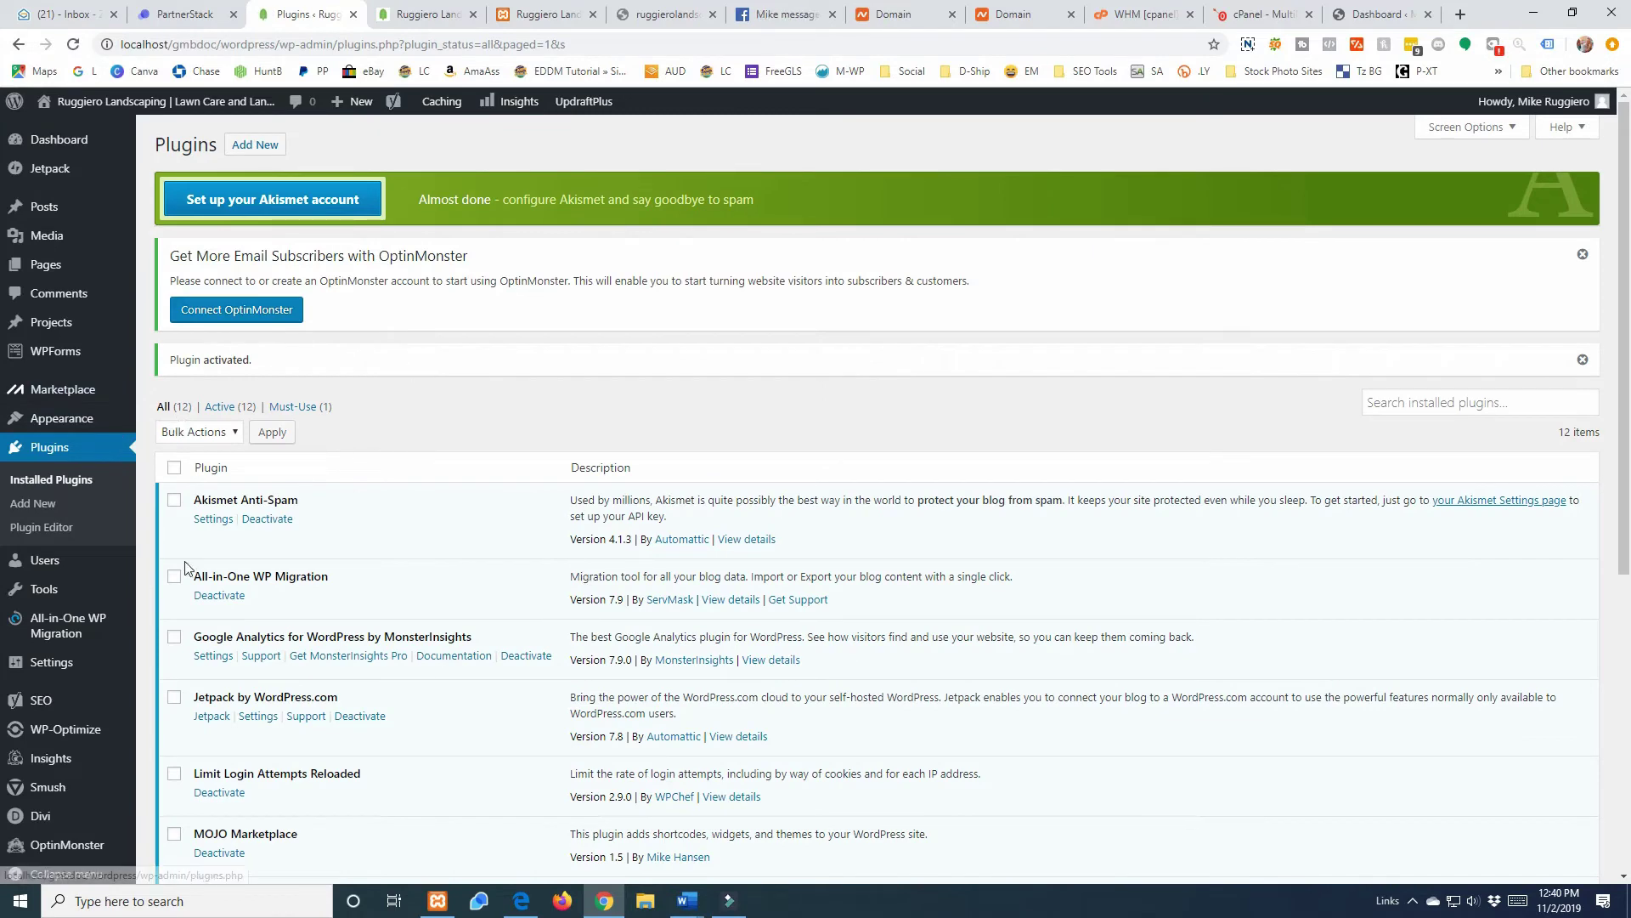
pyautogui.scroll(-4, 327, 584)
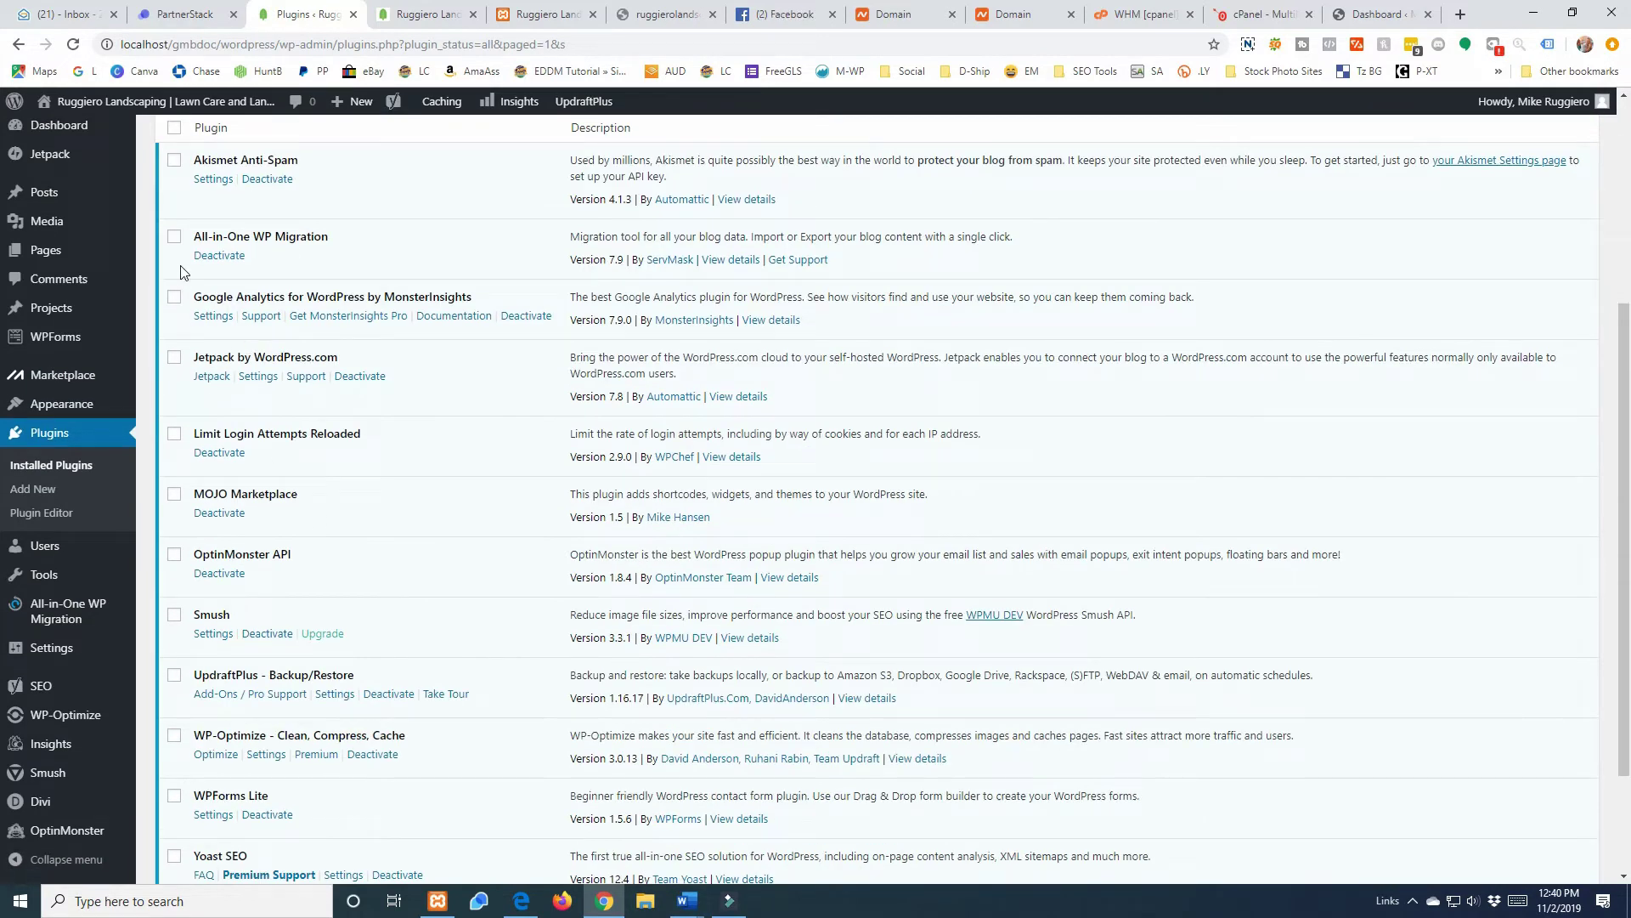
pyautogui.moveTo(58, 614)
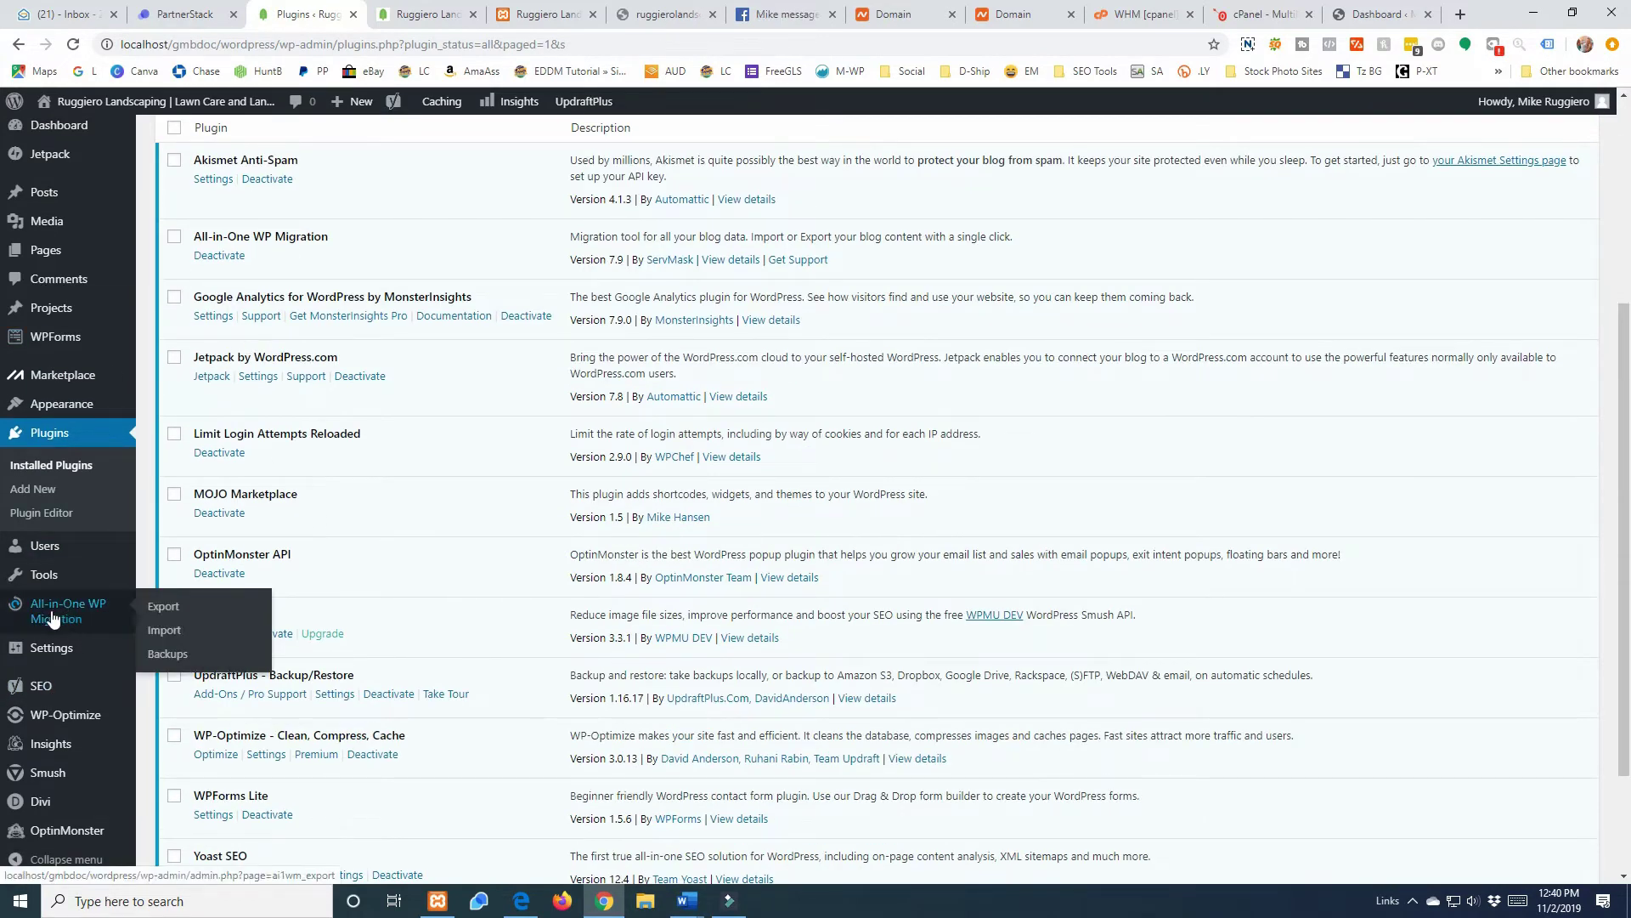
pyautogui.click(157, 609)
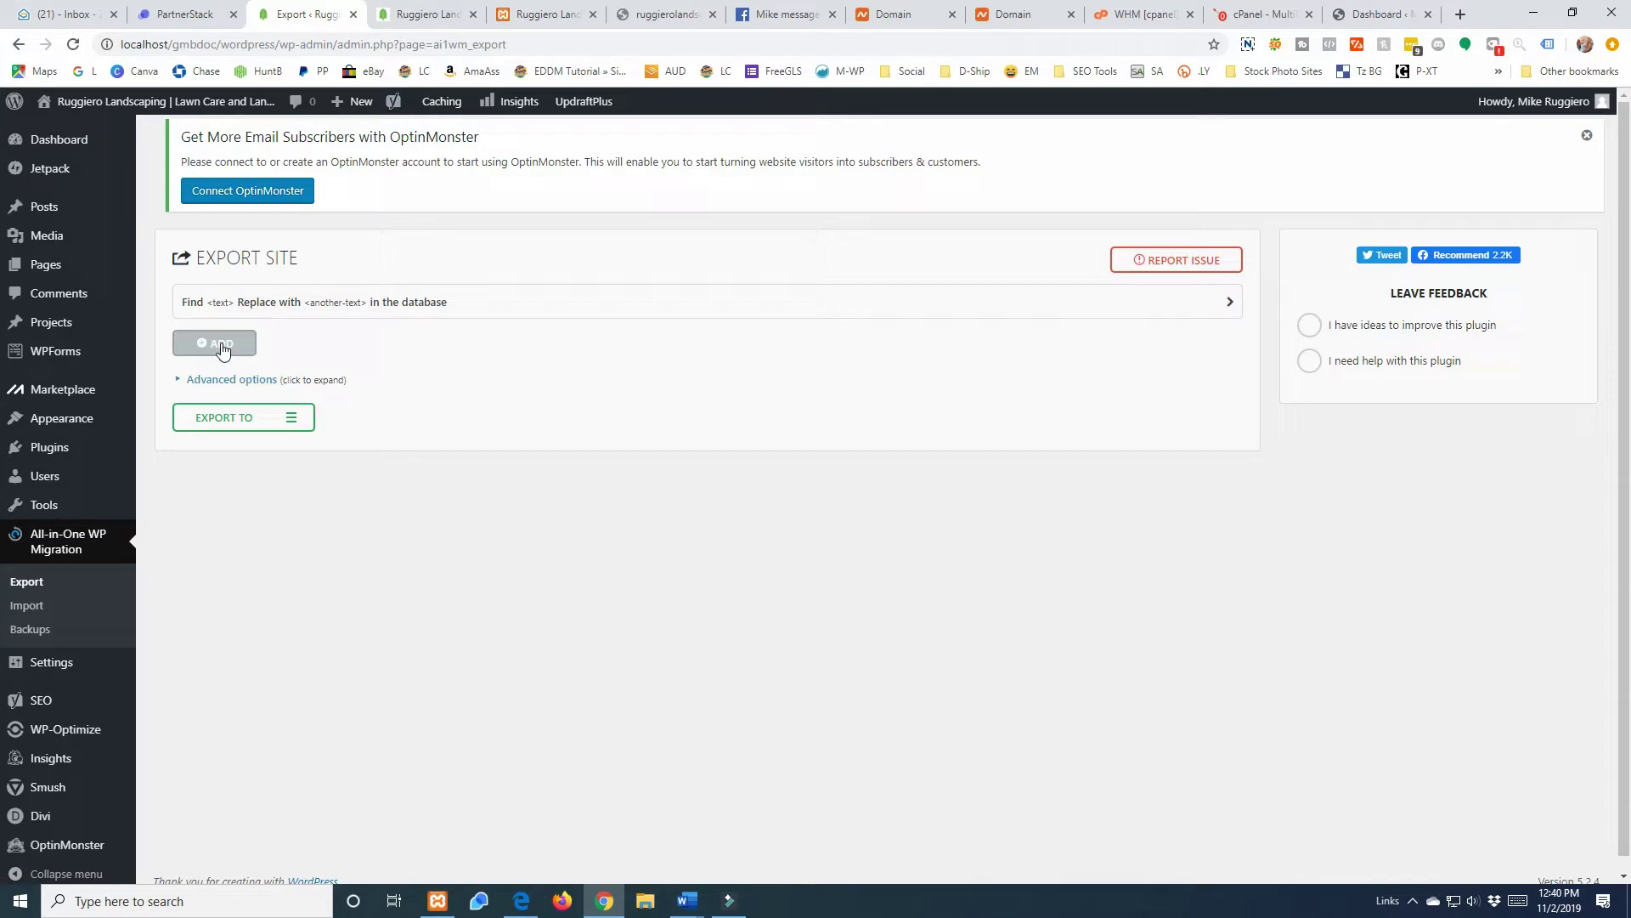
pyautogui.click(242, 304)
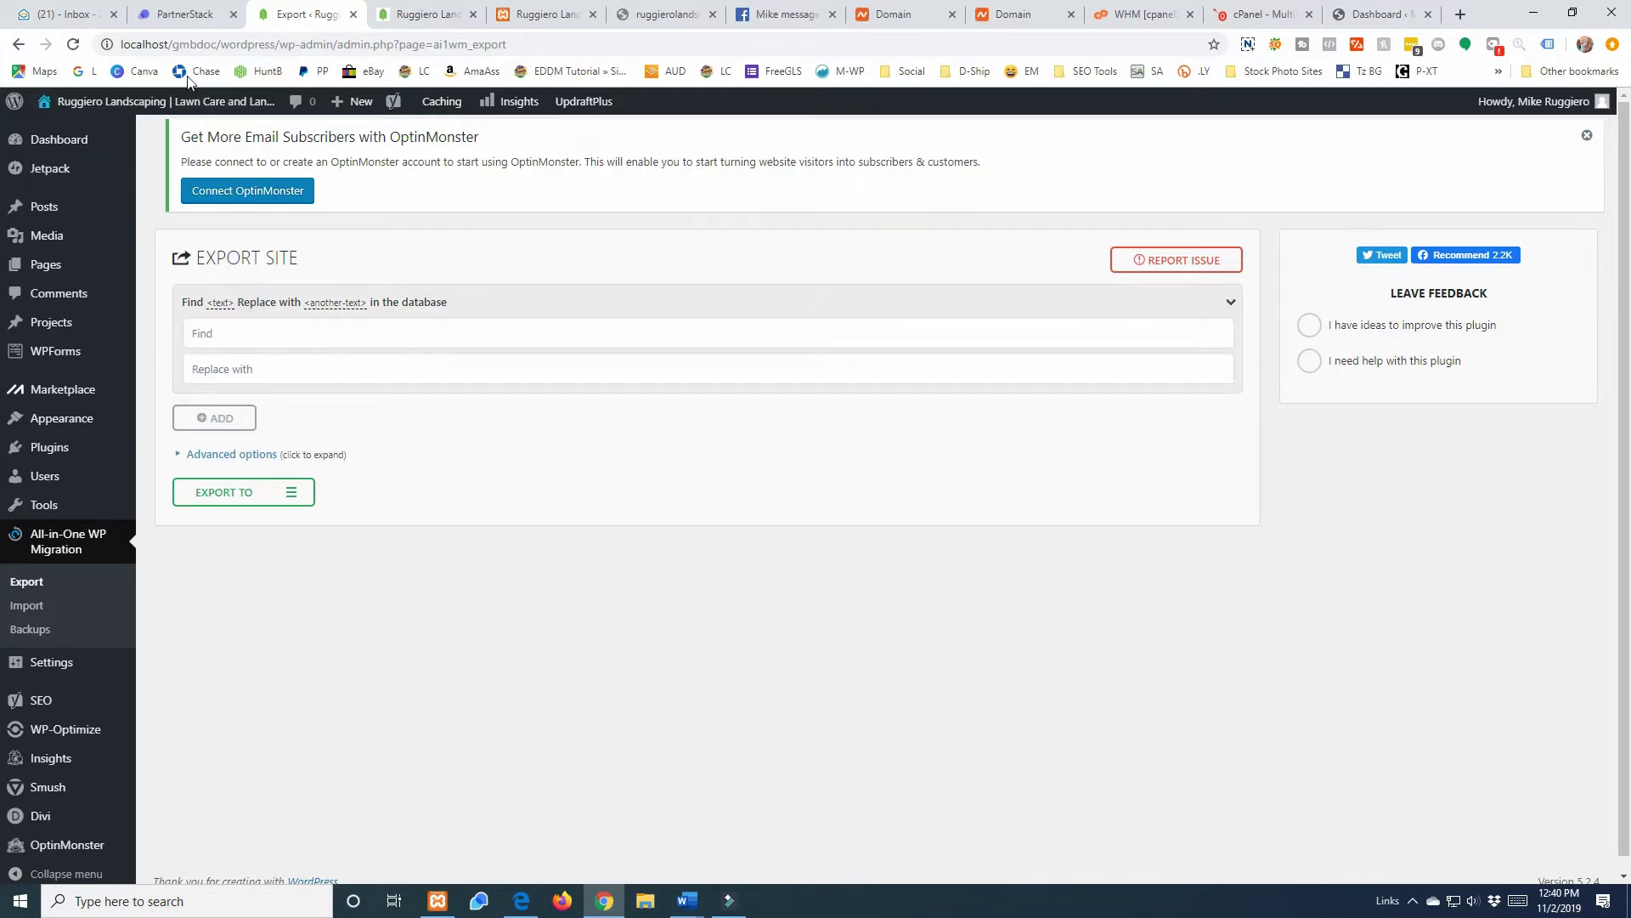
pyautogui.moveTo(279, 44); pyautogui.dragTo(119, 46)
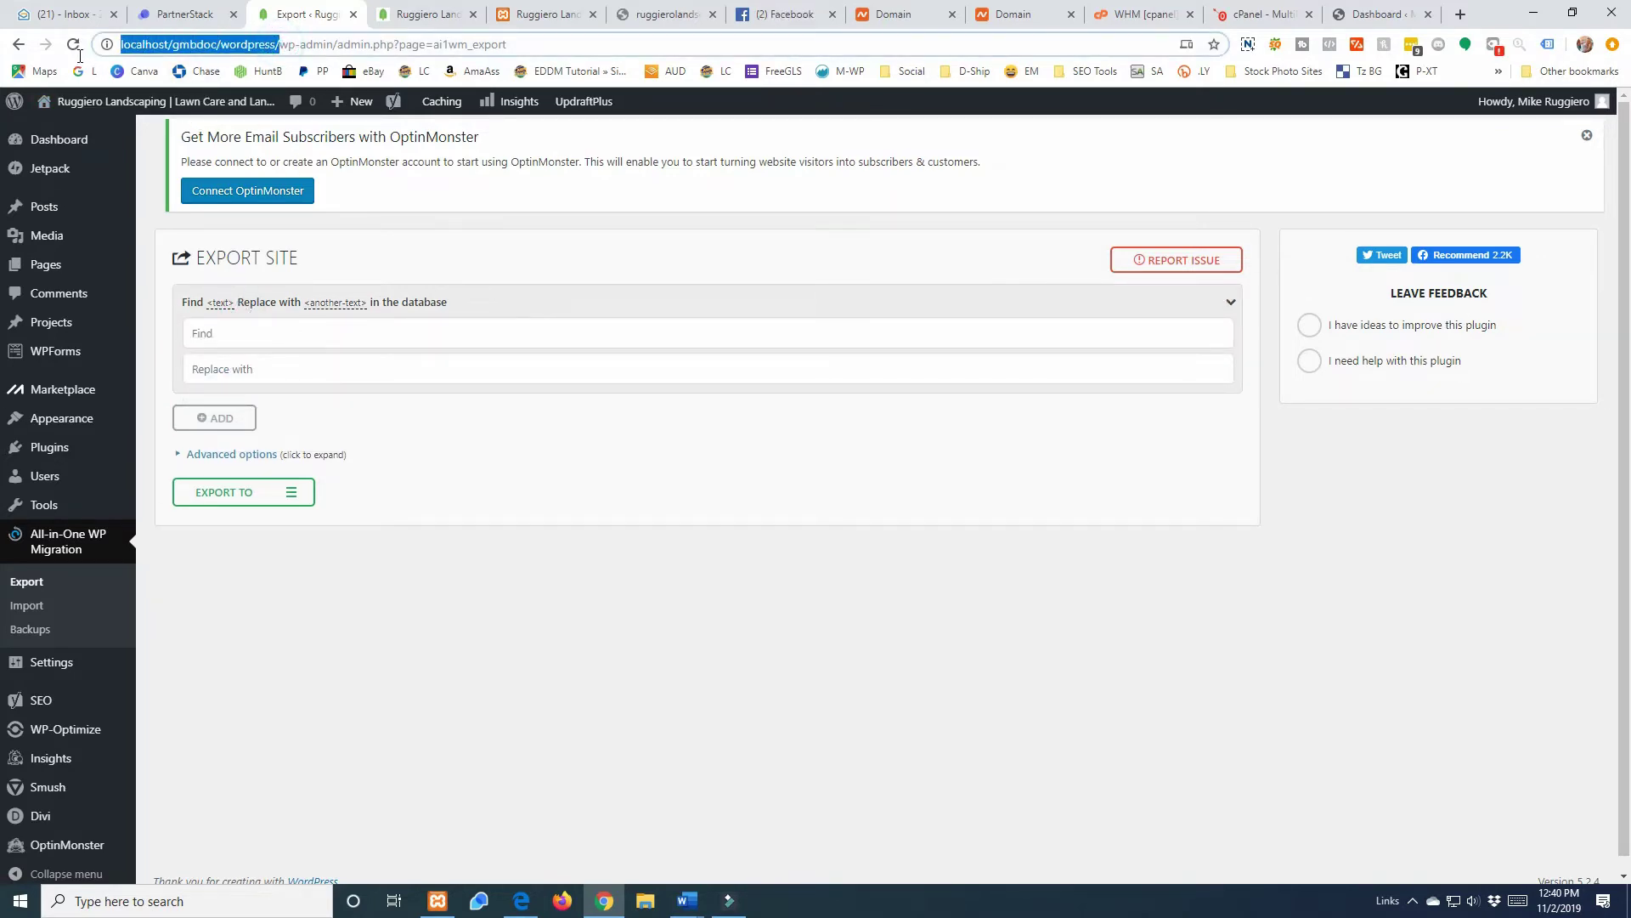
pyautogui.hotkey('ctrl', 'c')
pyautogui.click(233, 333)
pyautogui.hotkey('ctrl', 'v')
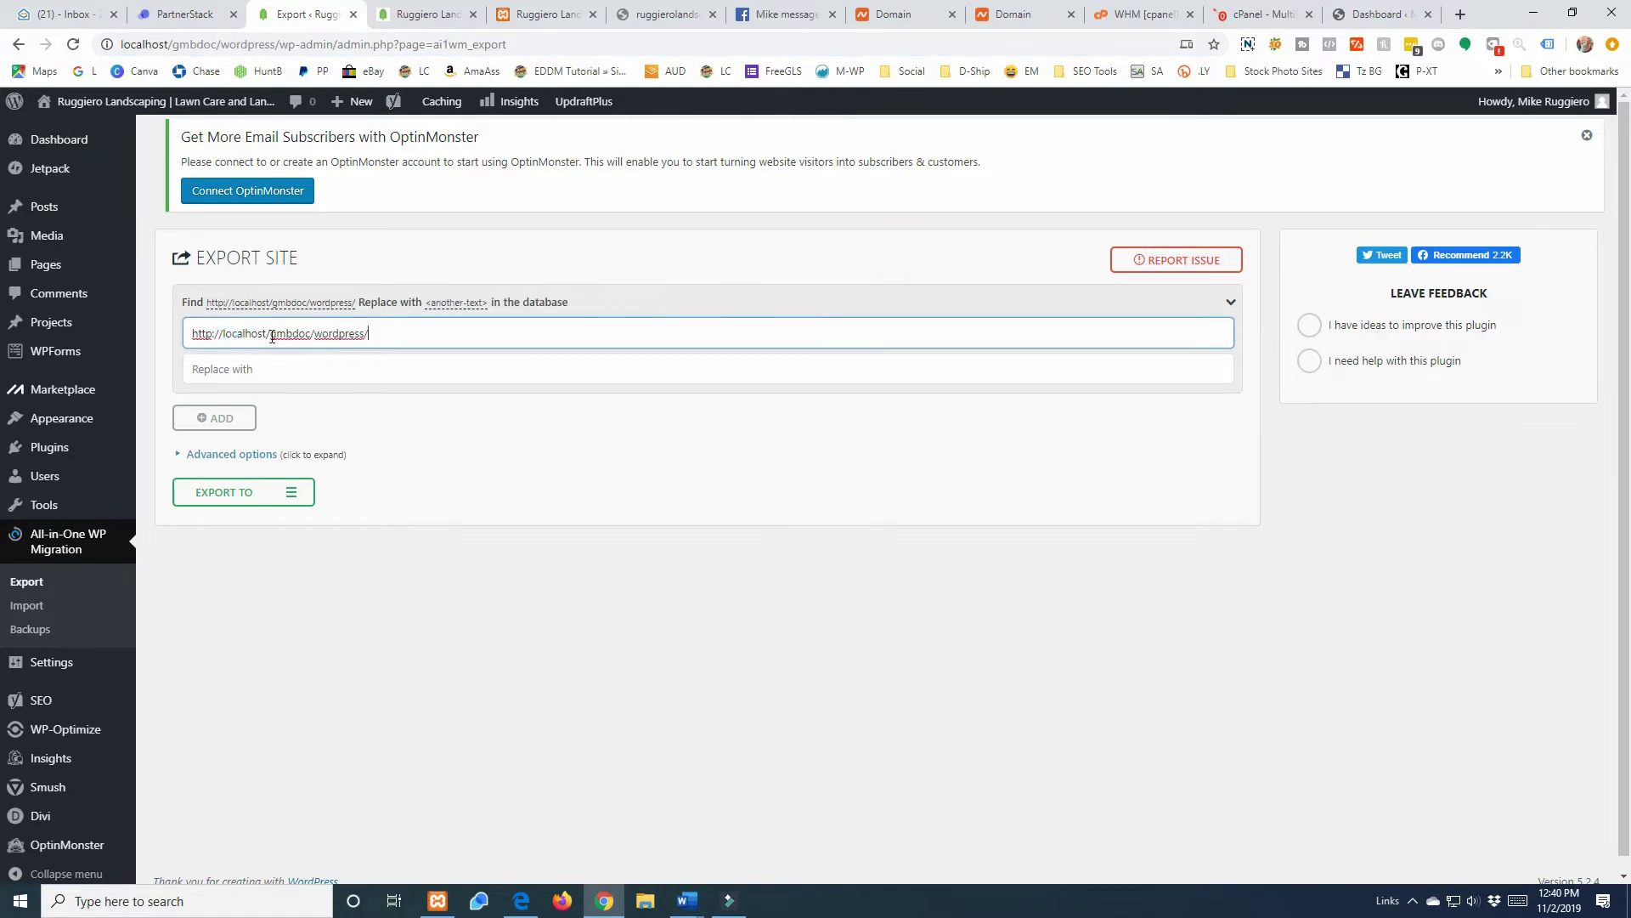
pyautogui.click(1158, 21)
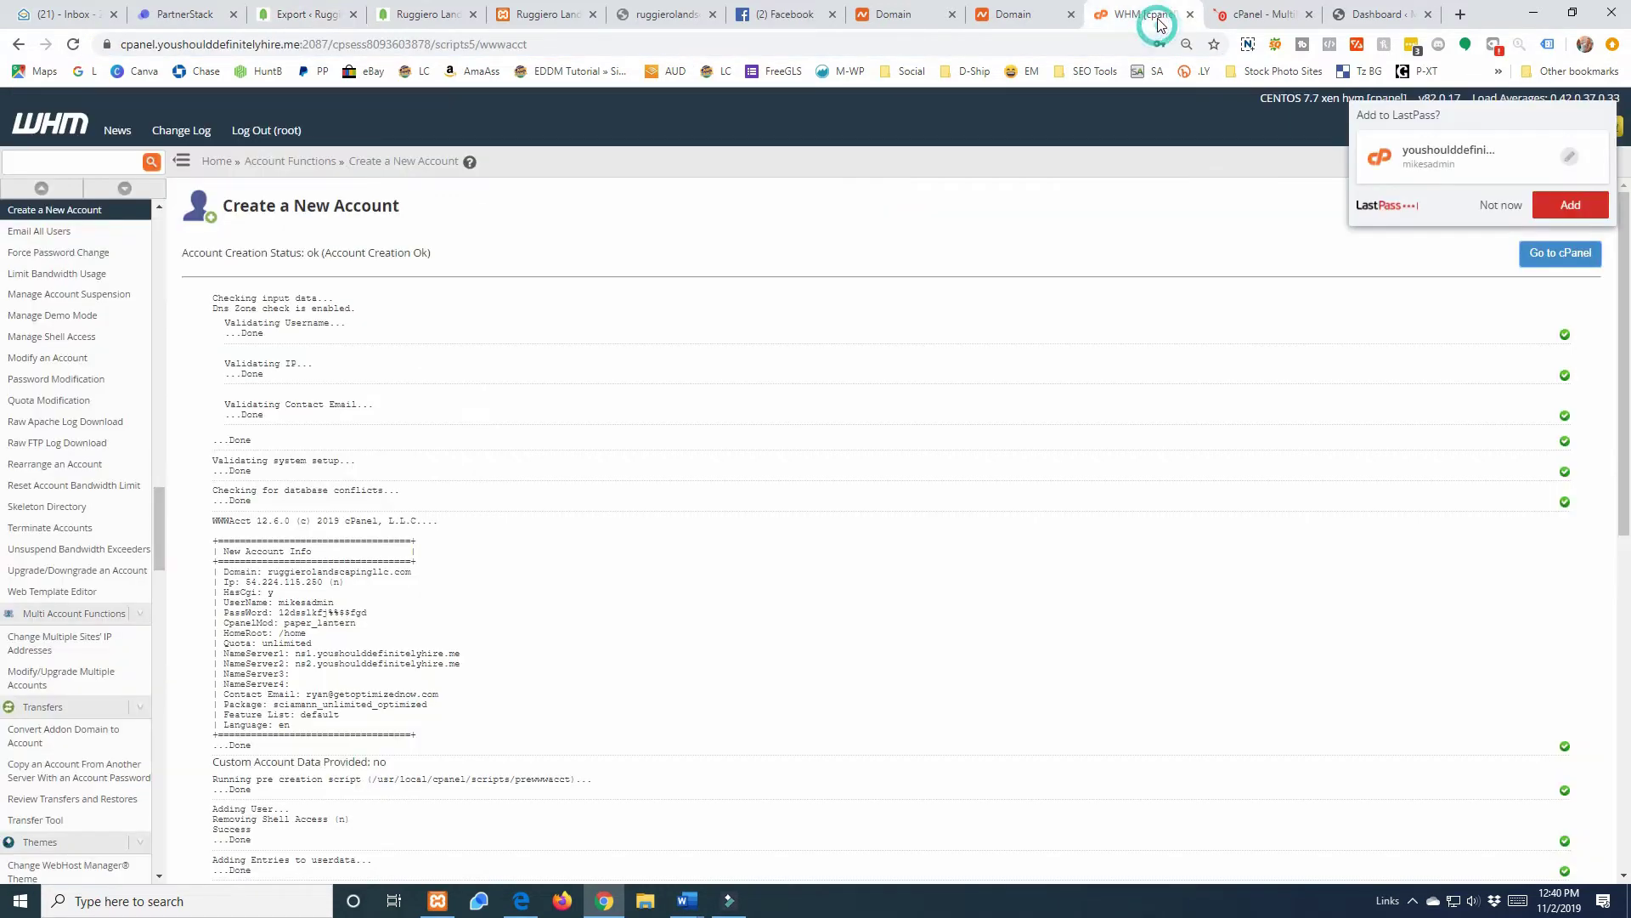
pyautogui.click(1383, 15)
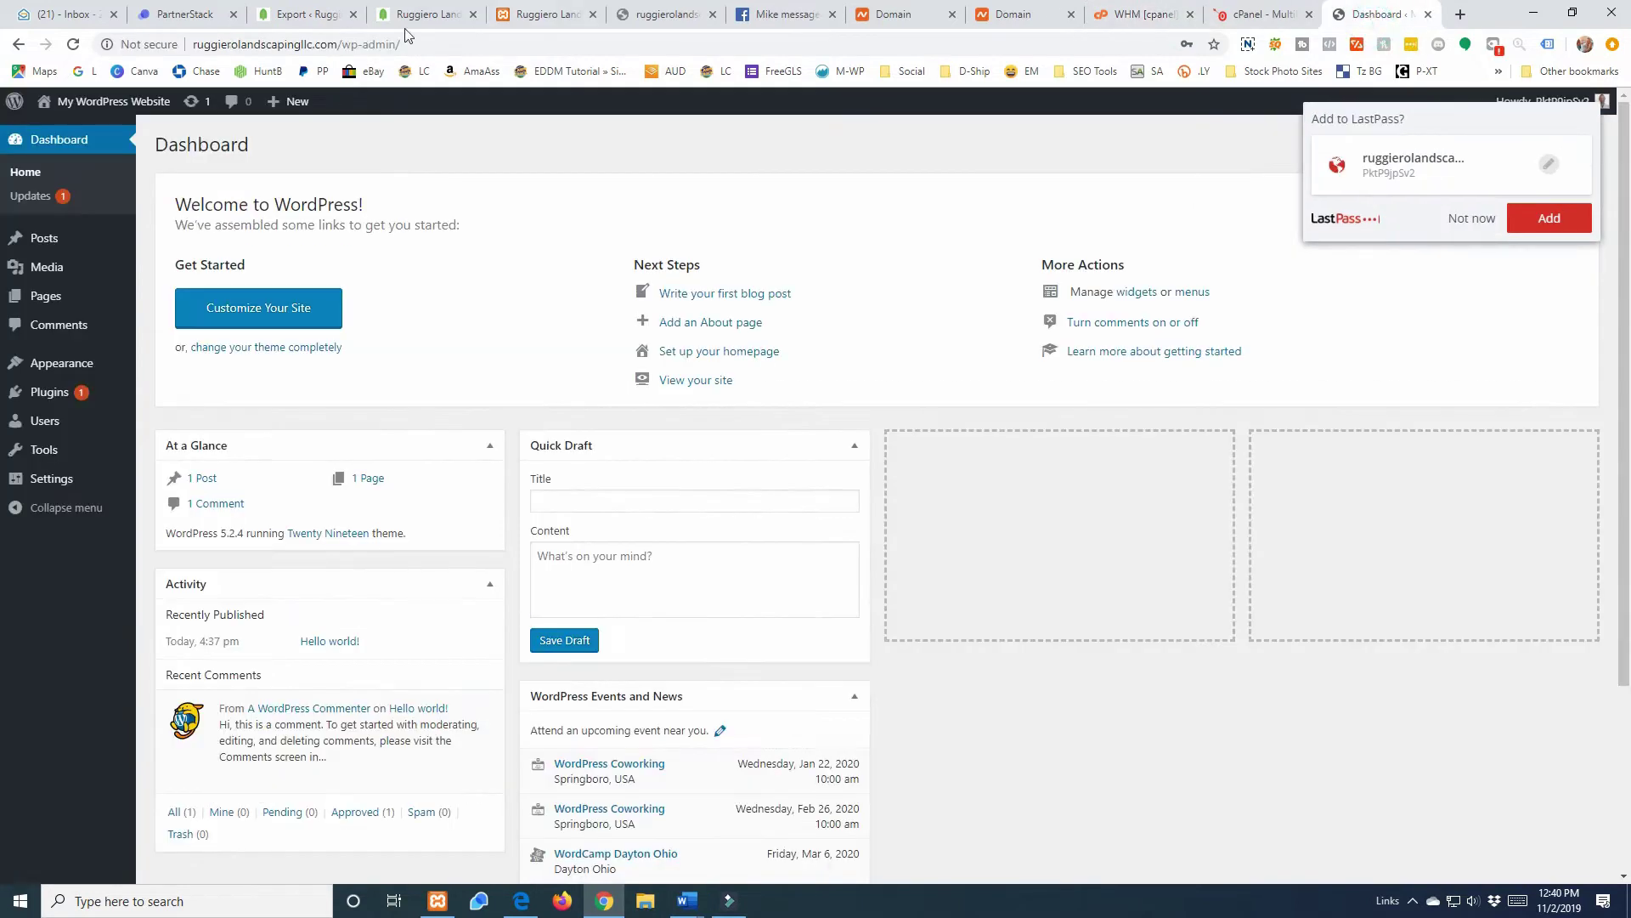
pyautogui.moveTo(345, 43); pyautogui.dragTo(193, 46)
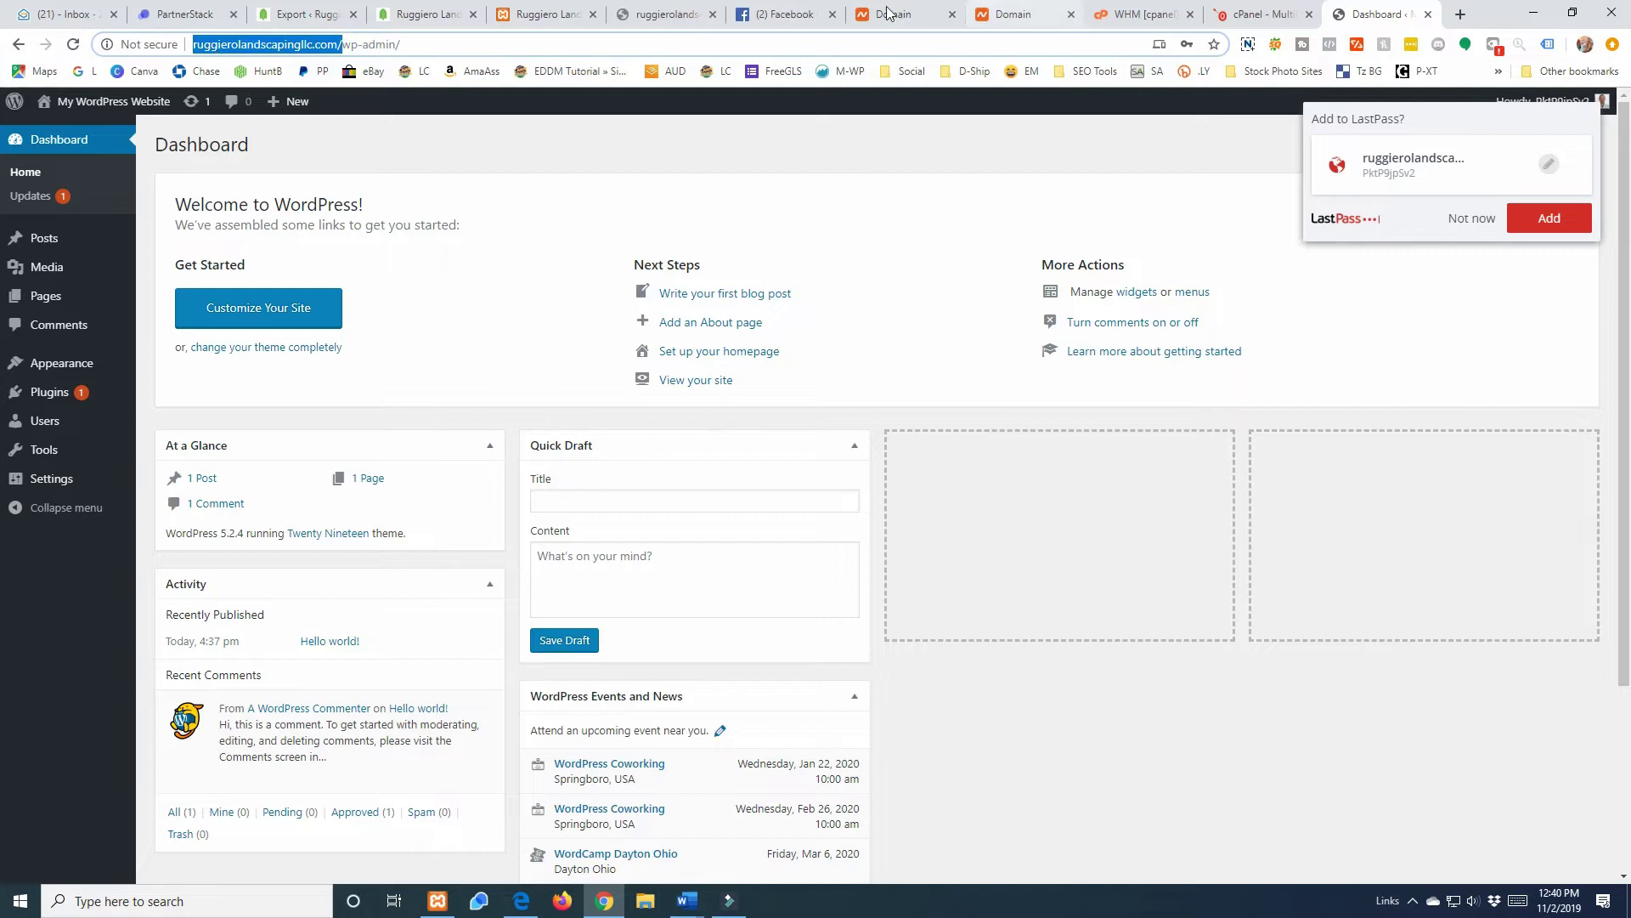
pyautogui.click(287, 17)
pyautogui.click(237, 368)
pyautogui.hotkey('ctrl', 'v')
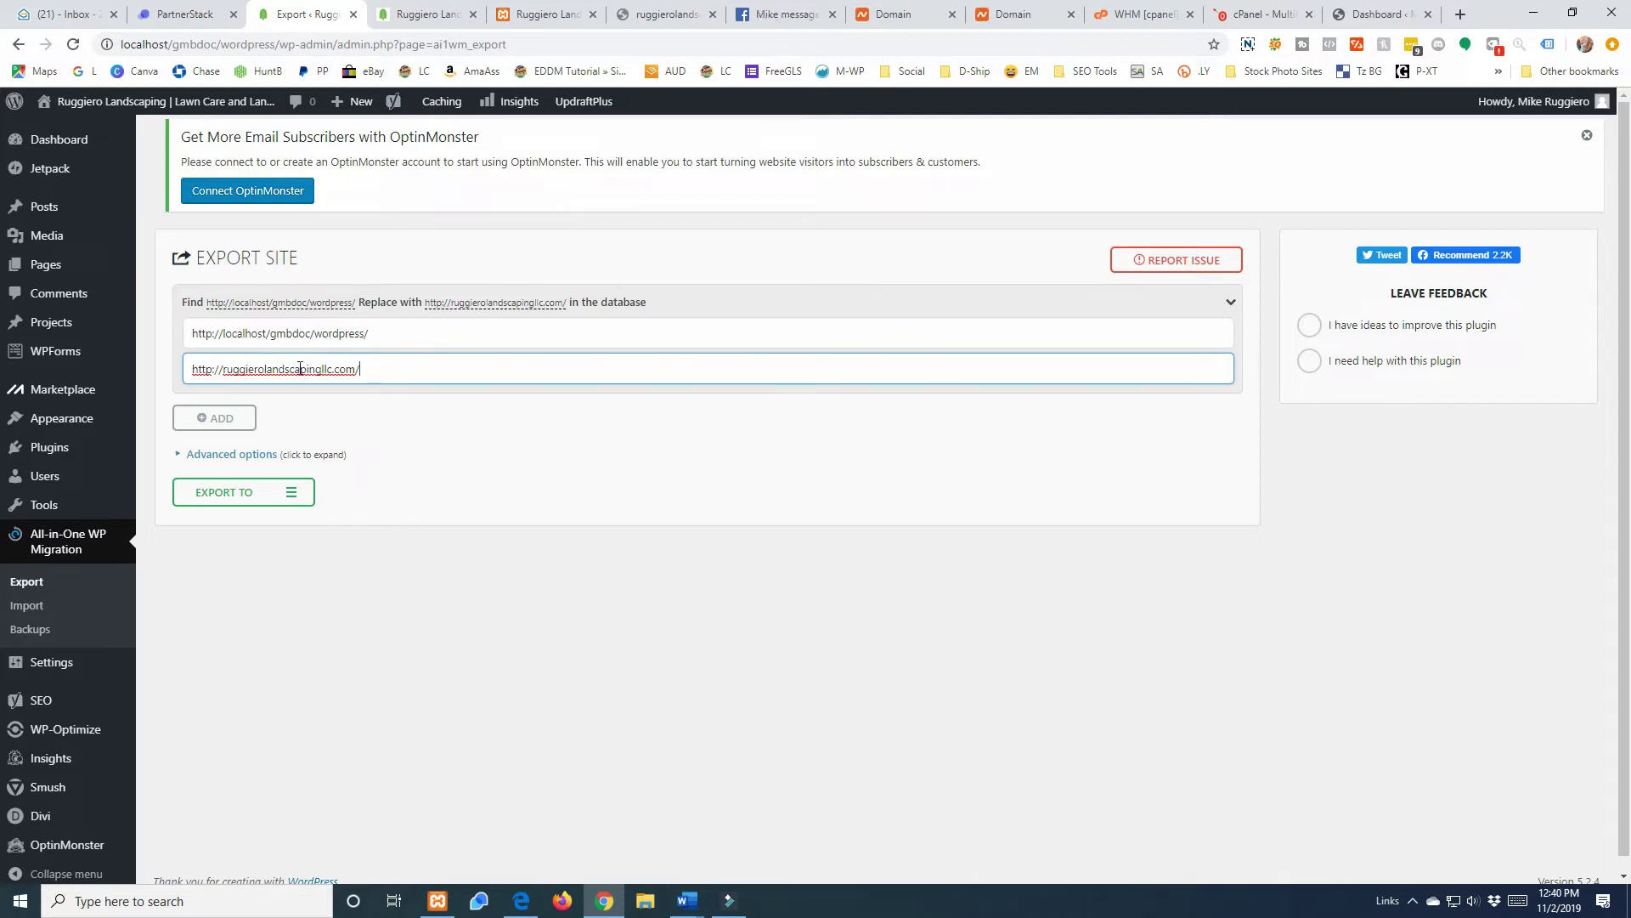
pyautogui.click(216, 493)
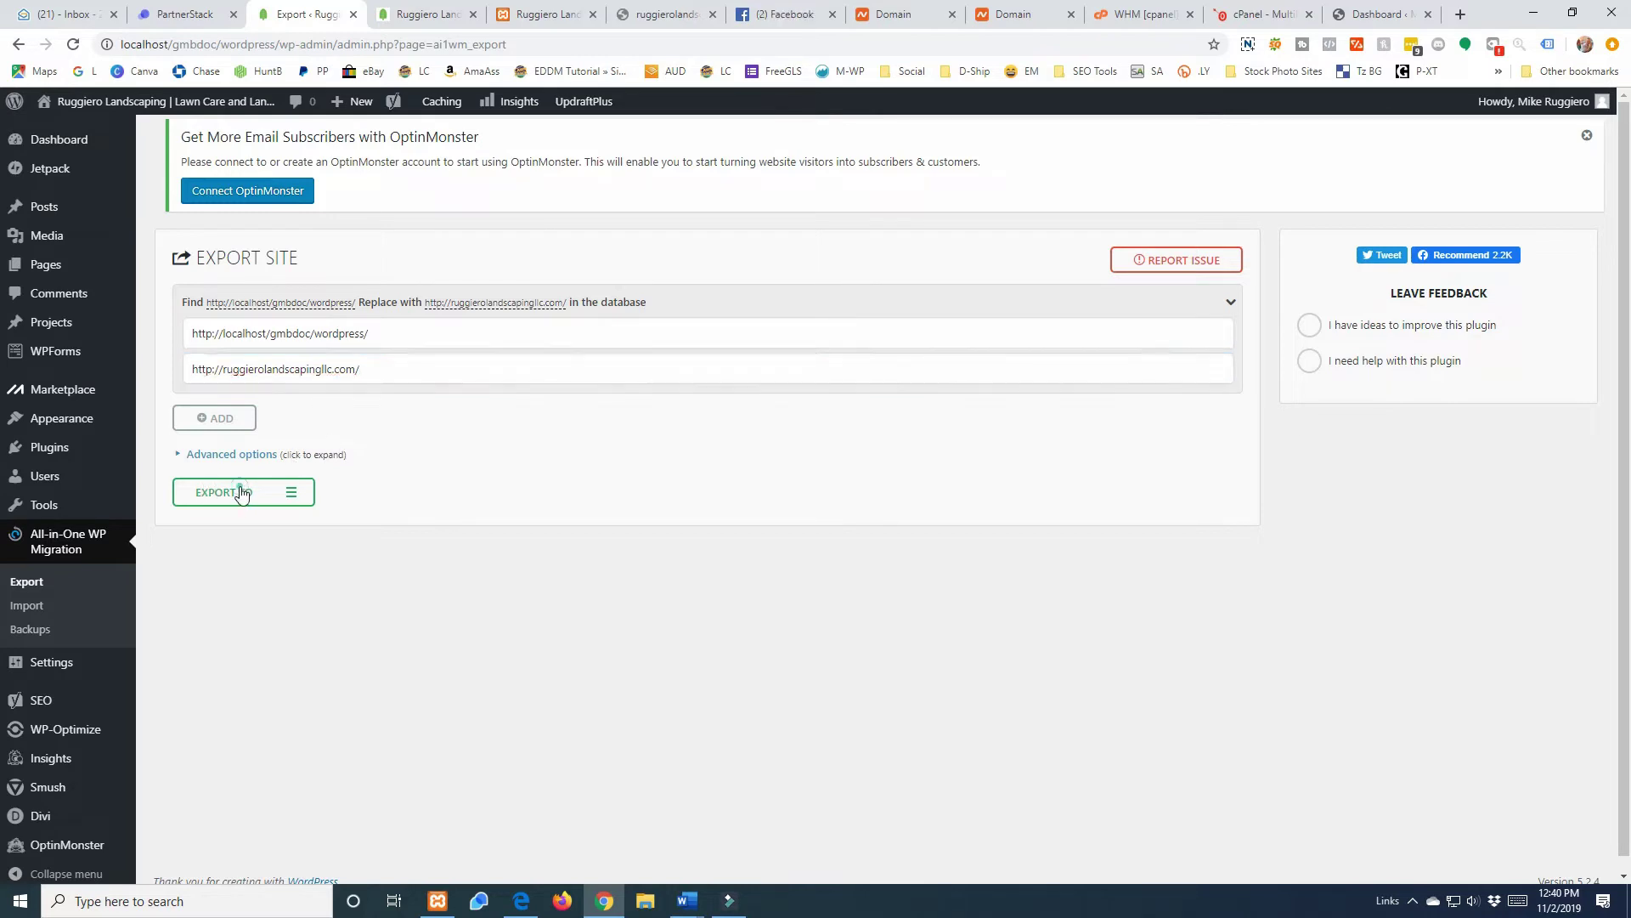
pyautogui.click(207, 518)
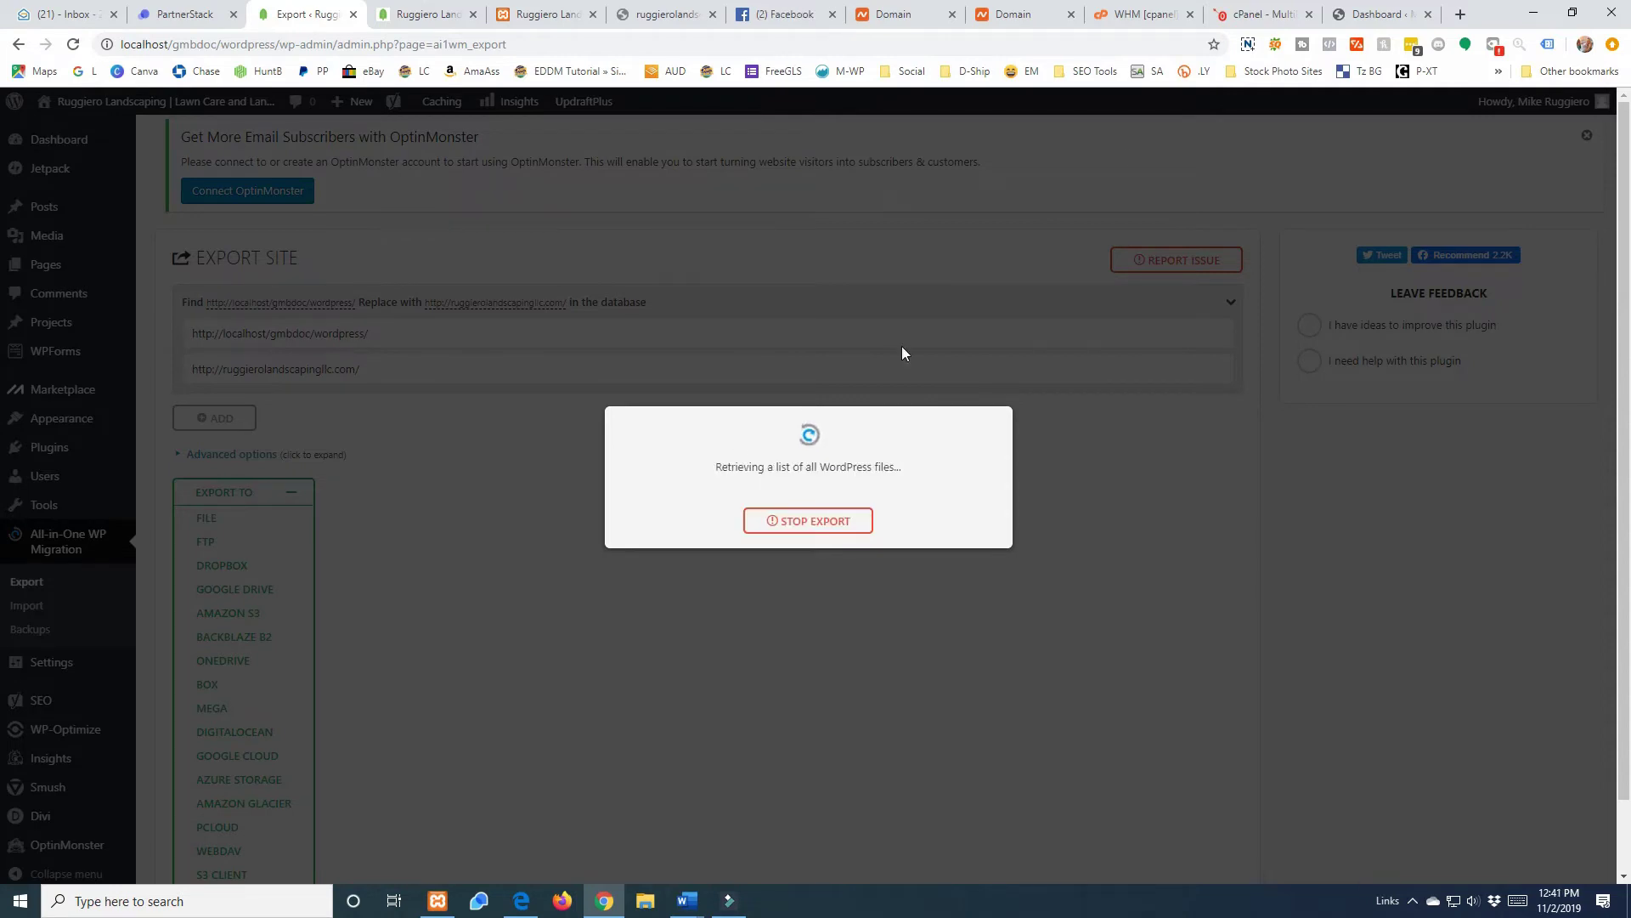
# On the new site, search plugins for 'all in one', then install and activate All-in-One WP Migration 7.9.
pyautogui.click(1384, 15)
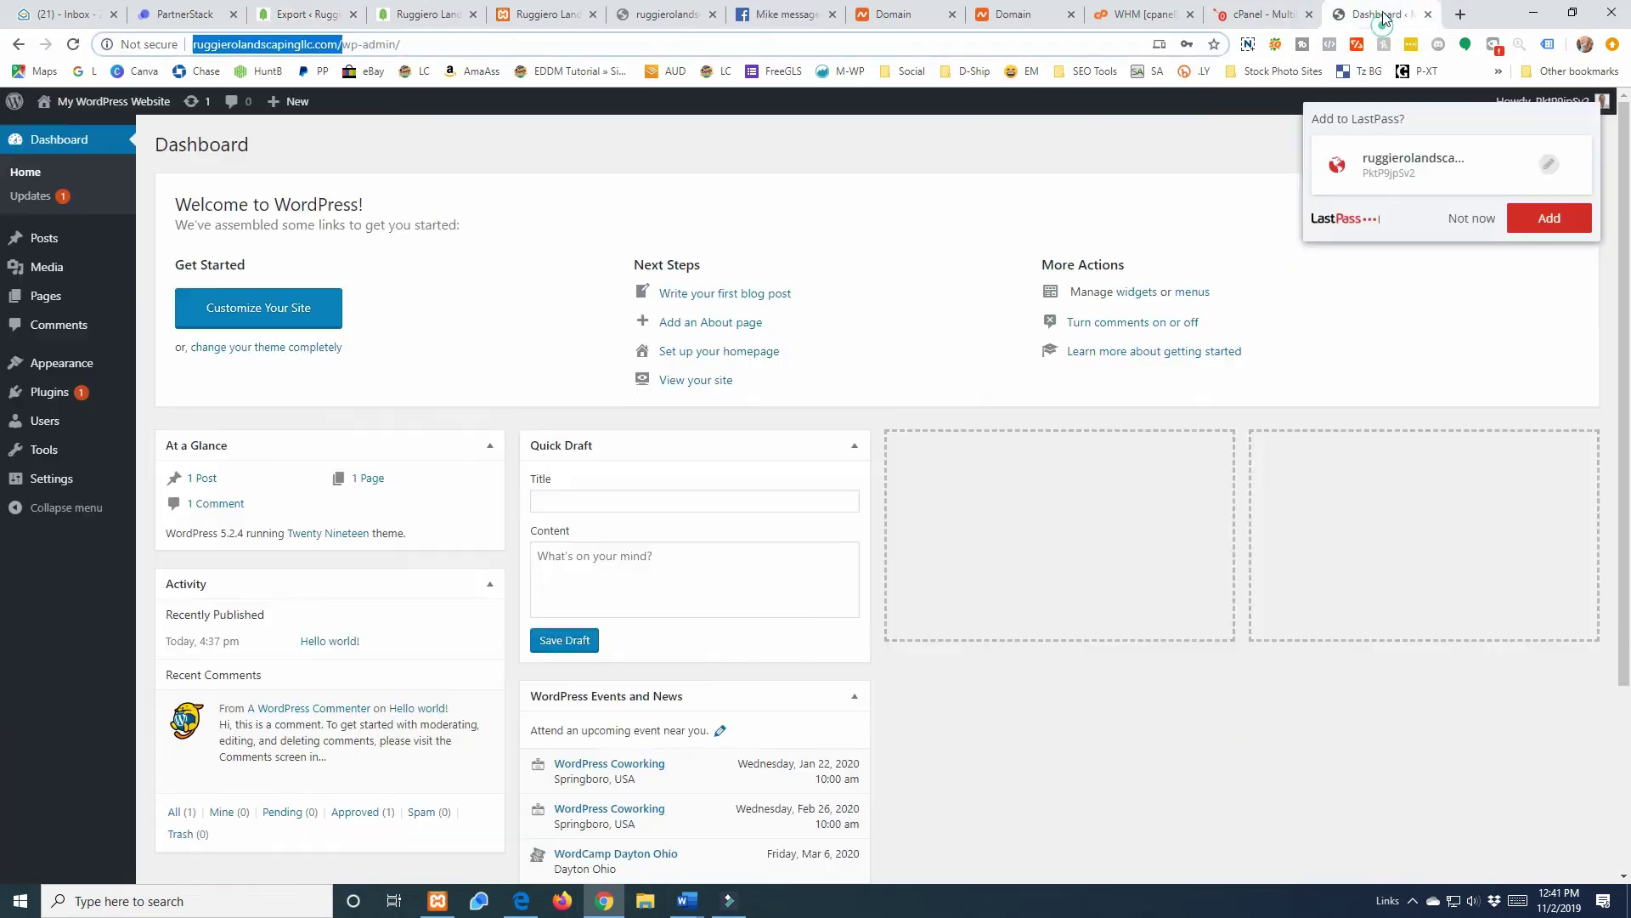
pyautogui.click(50, 393)
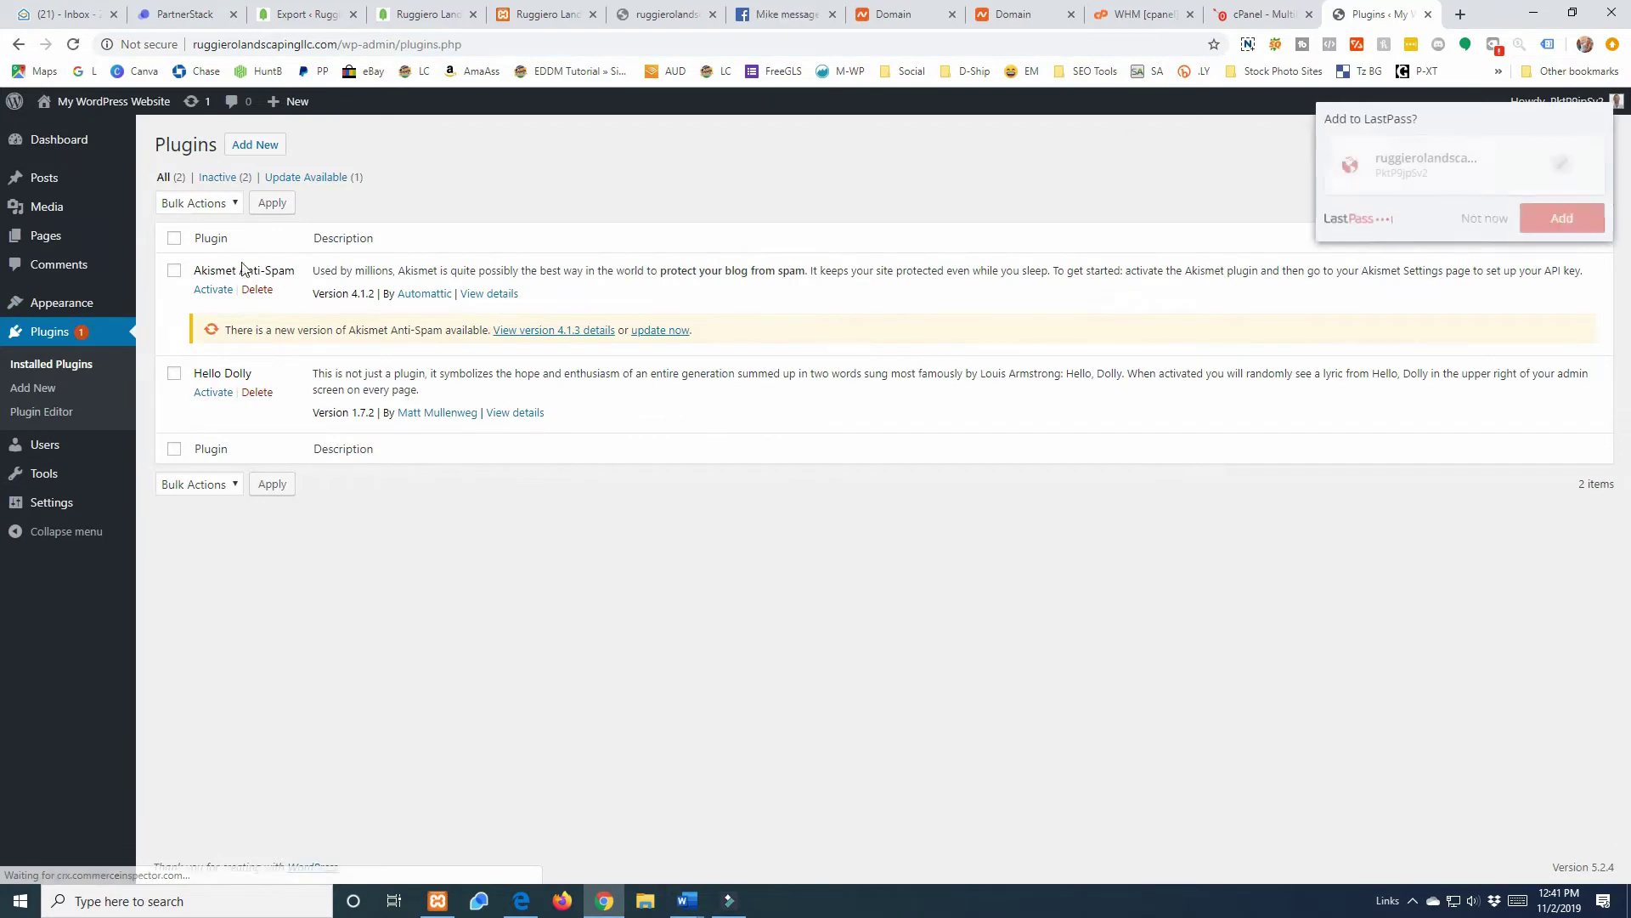
pyautogui.click(255, 146)
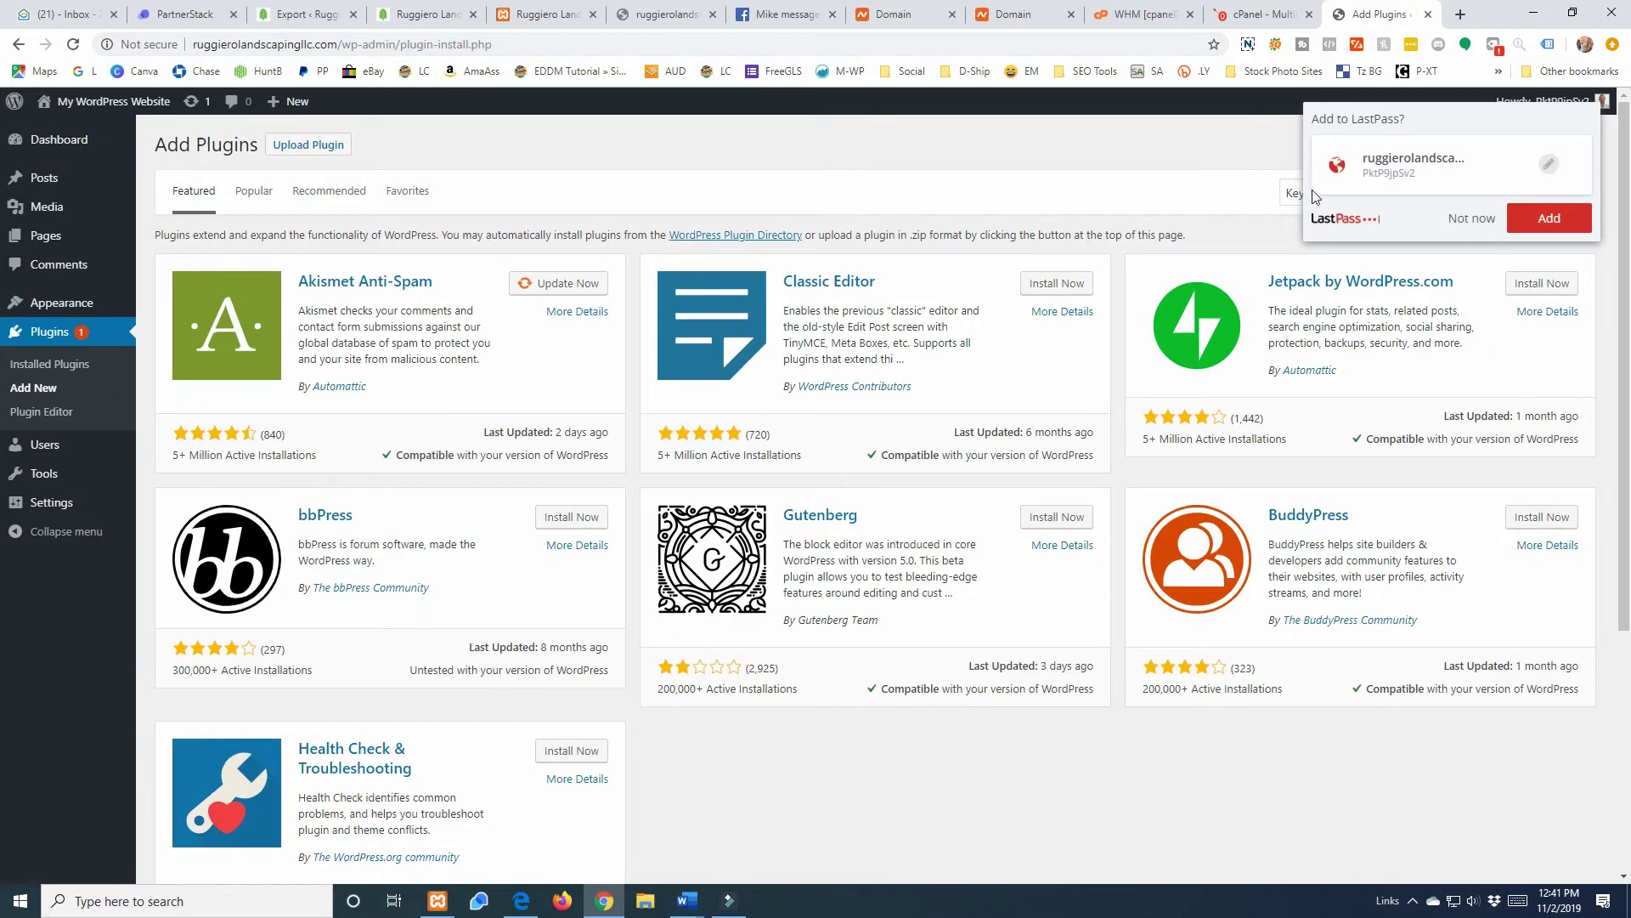
pyautogui.click(1471, 219)
pyautogui.click(1409, 193)
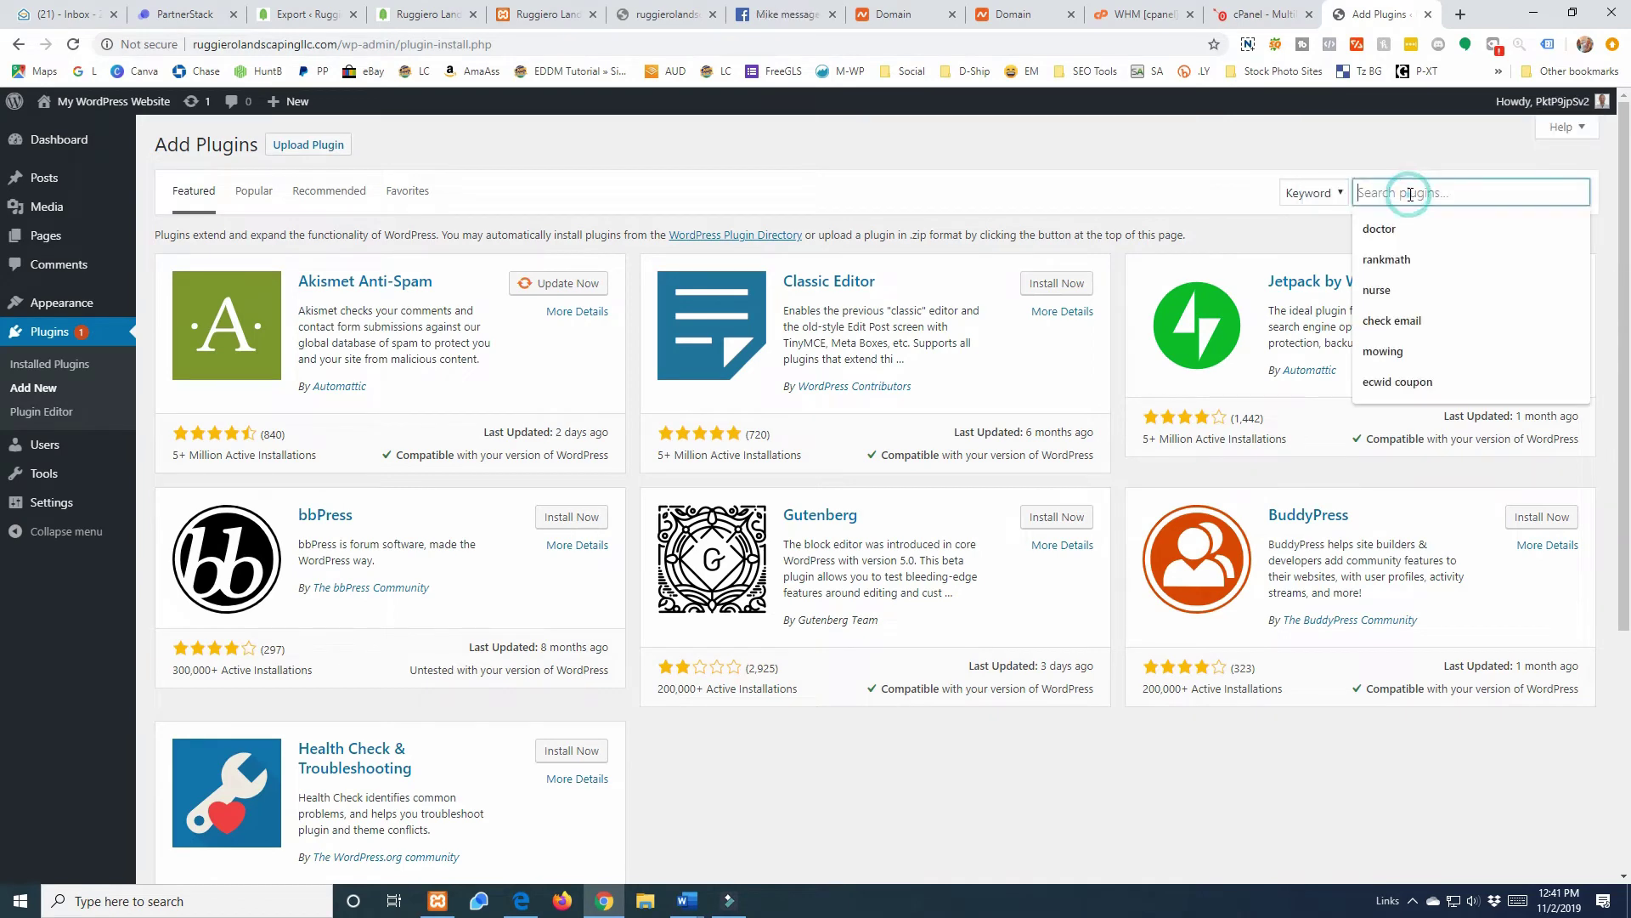
pyautogui.write('all in ')
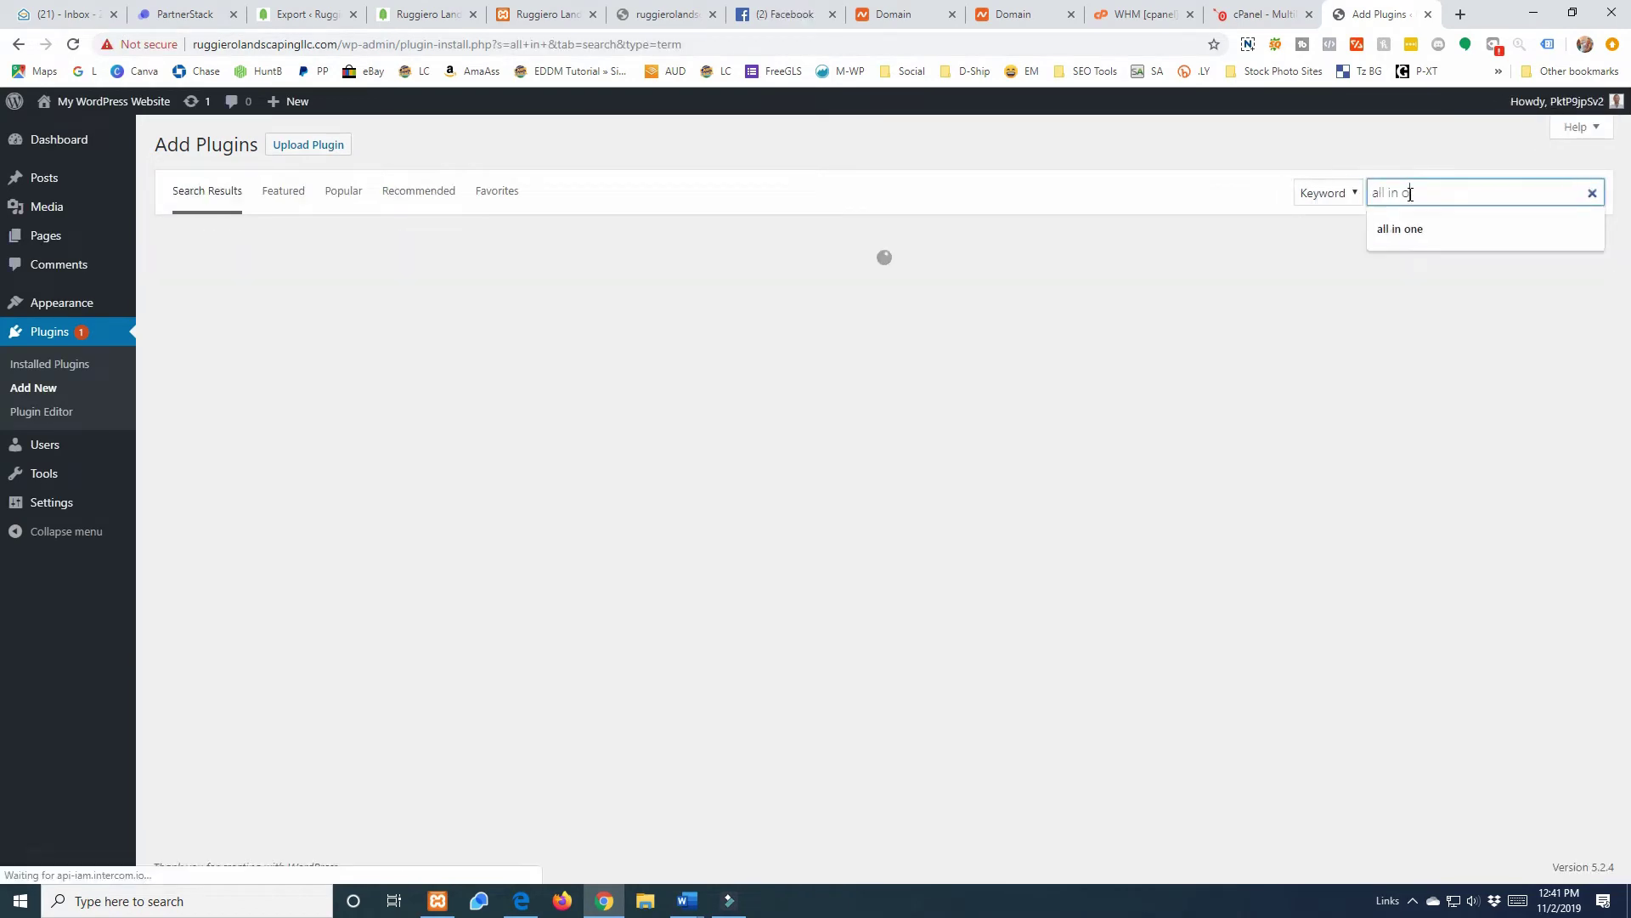
pyautogui.write('one')
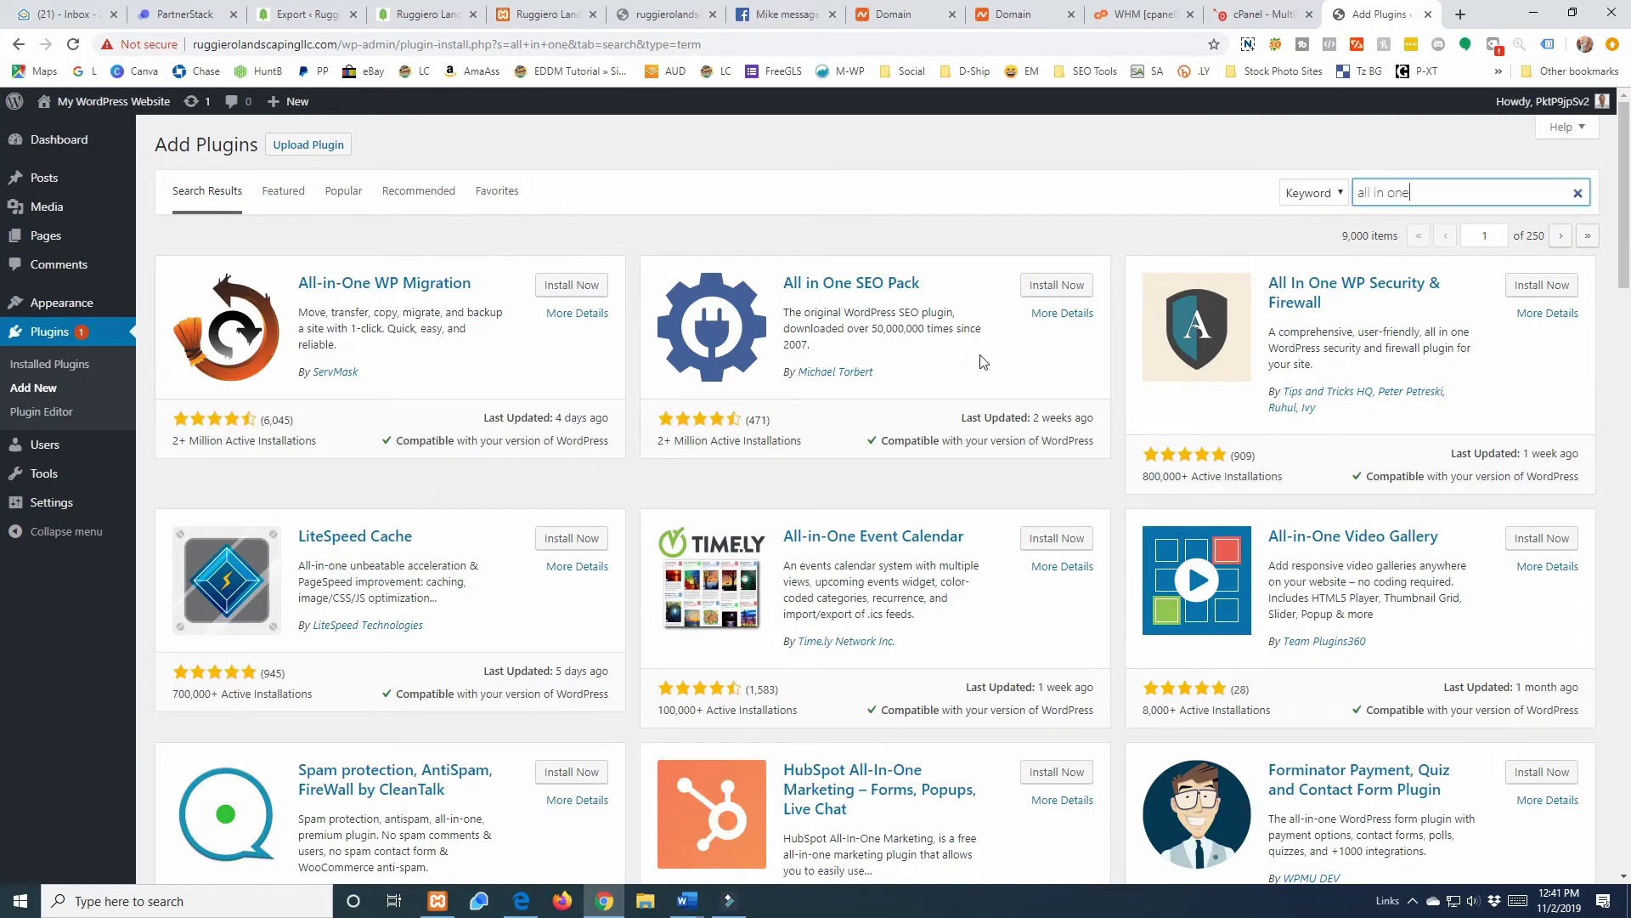
pyautogui.click(600, 290)
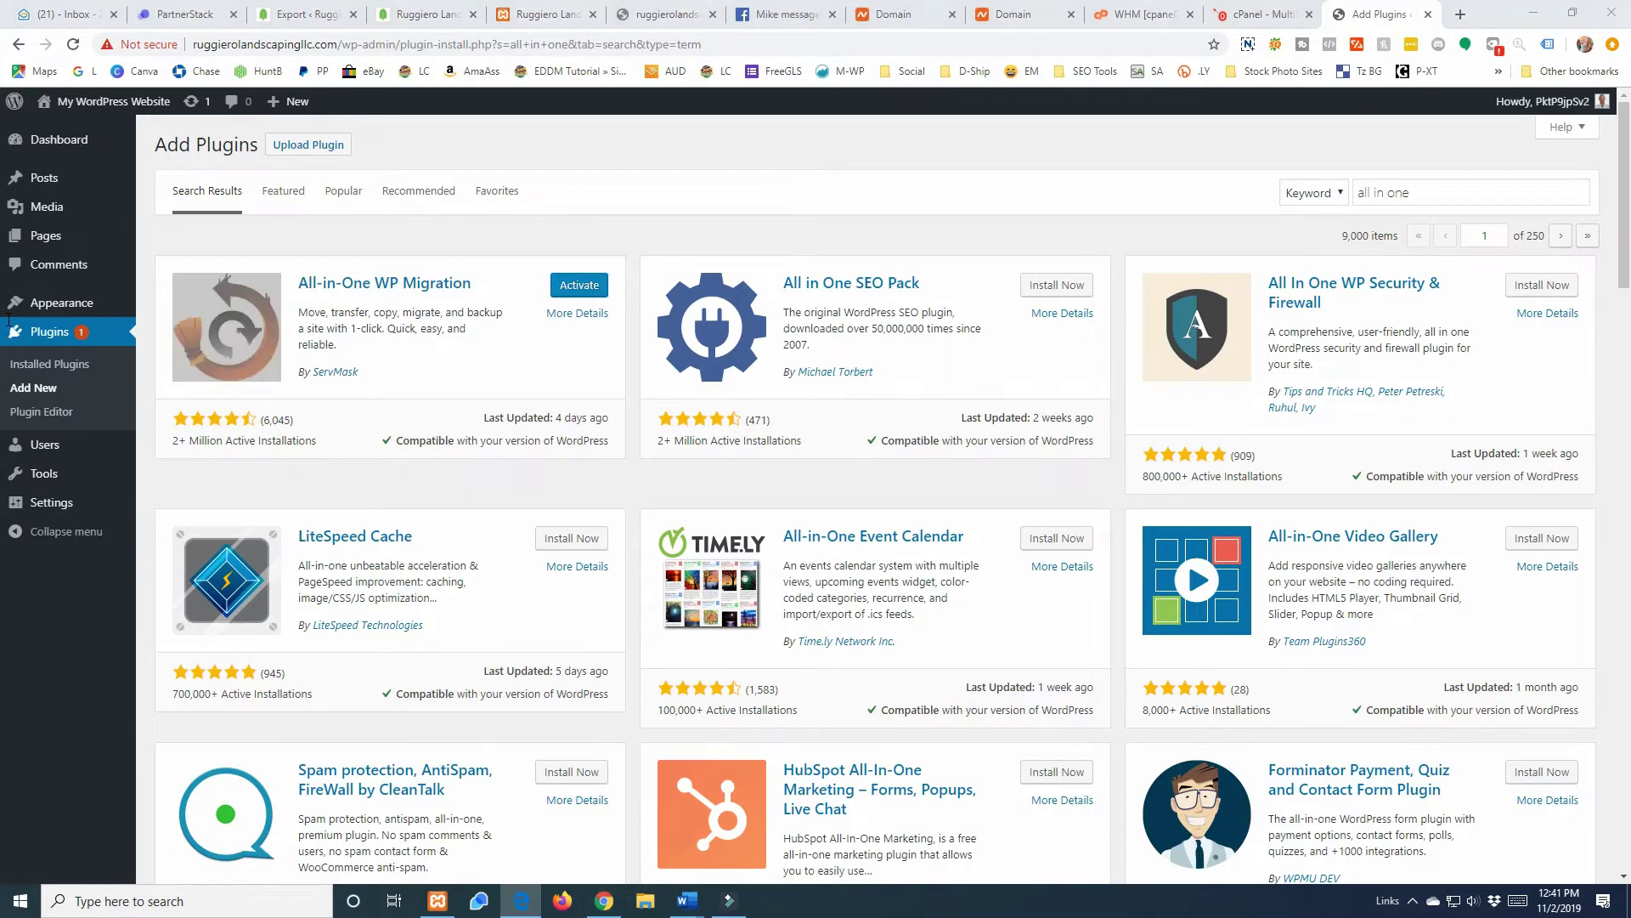
pyautogui.click(579, 285)
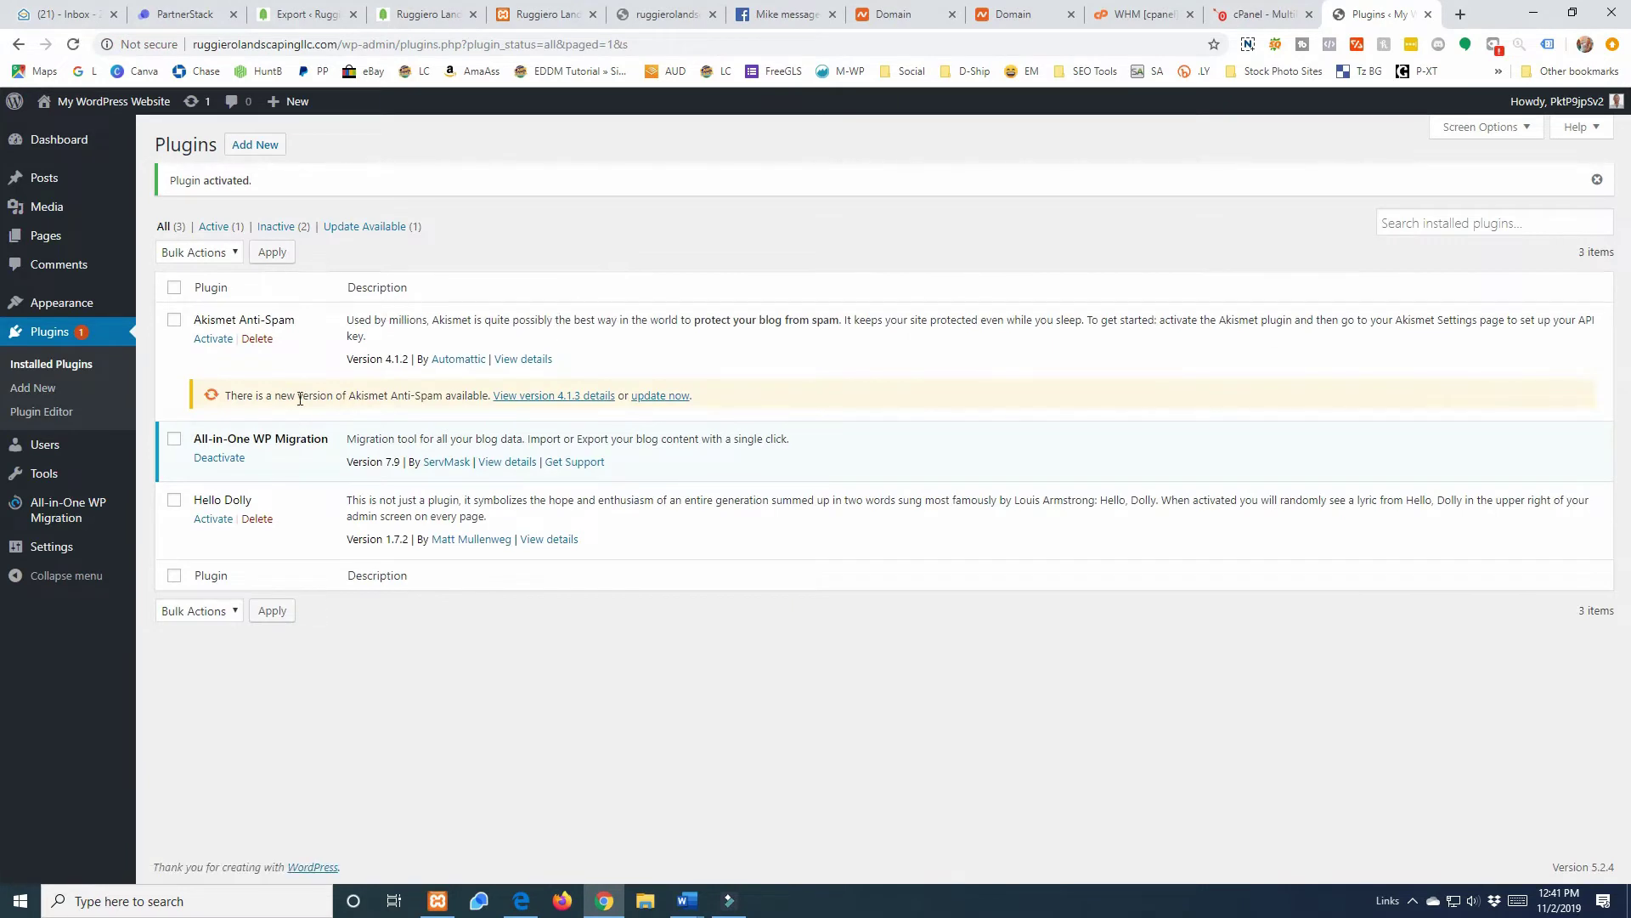
# Save the 576 MB local export as ruggiero-all-in-one-from-local.wpress in Downloads, with the new site's Import page ready.
pyautogui.moveTo(102, 509)
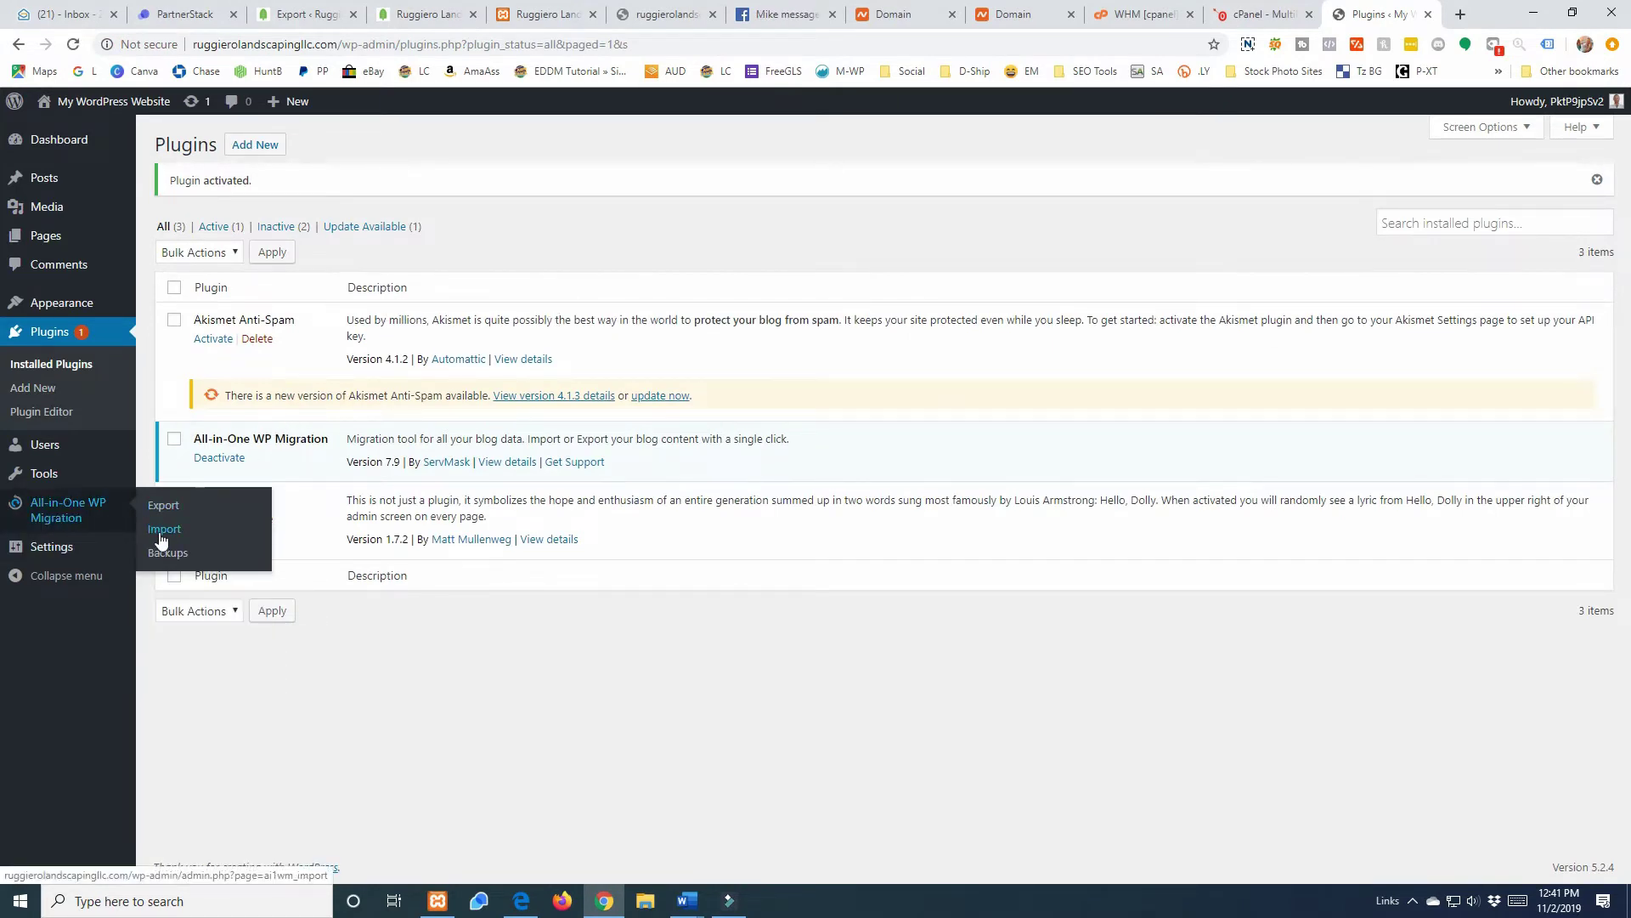
pyautogui.click(160, 537)
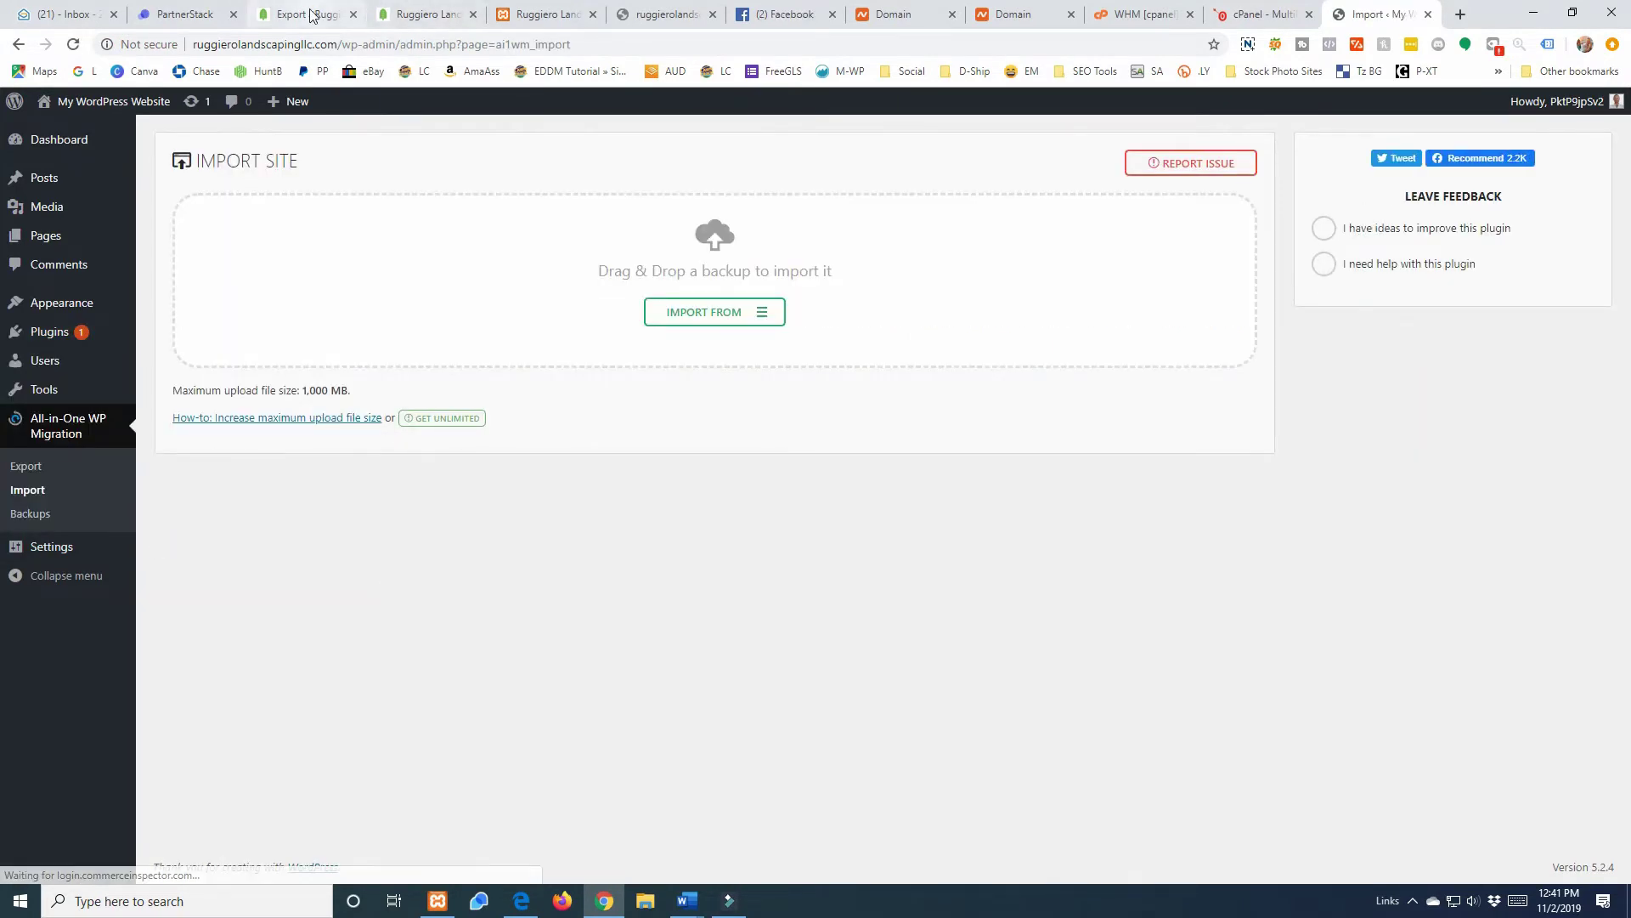
pyautogui.click(309, 15)
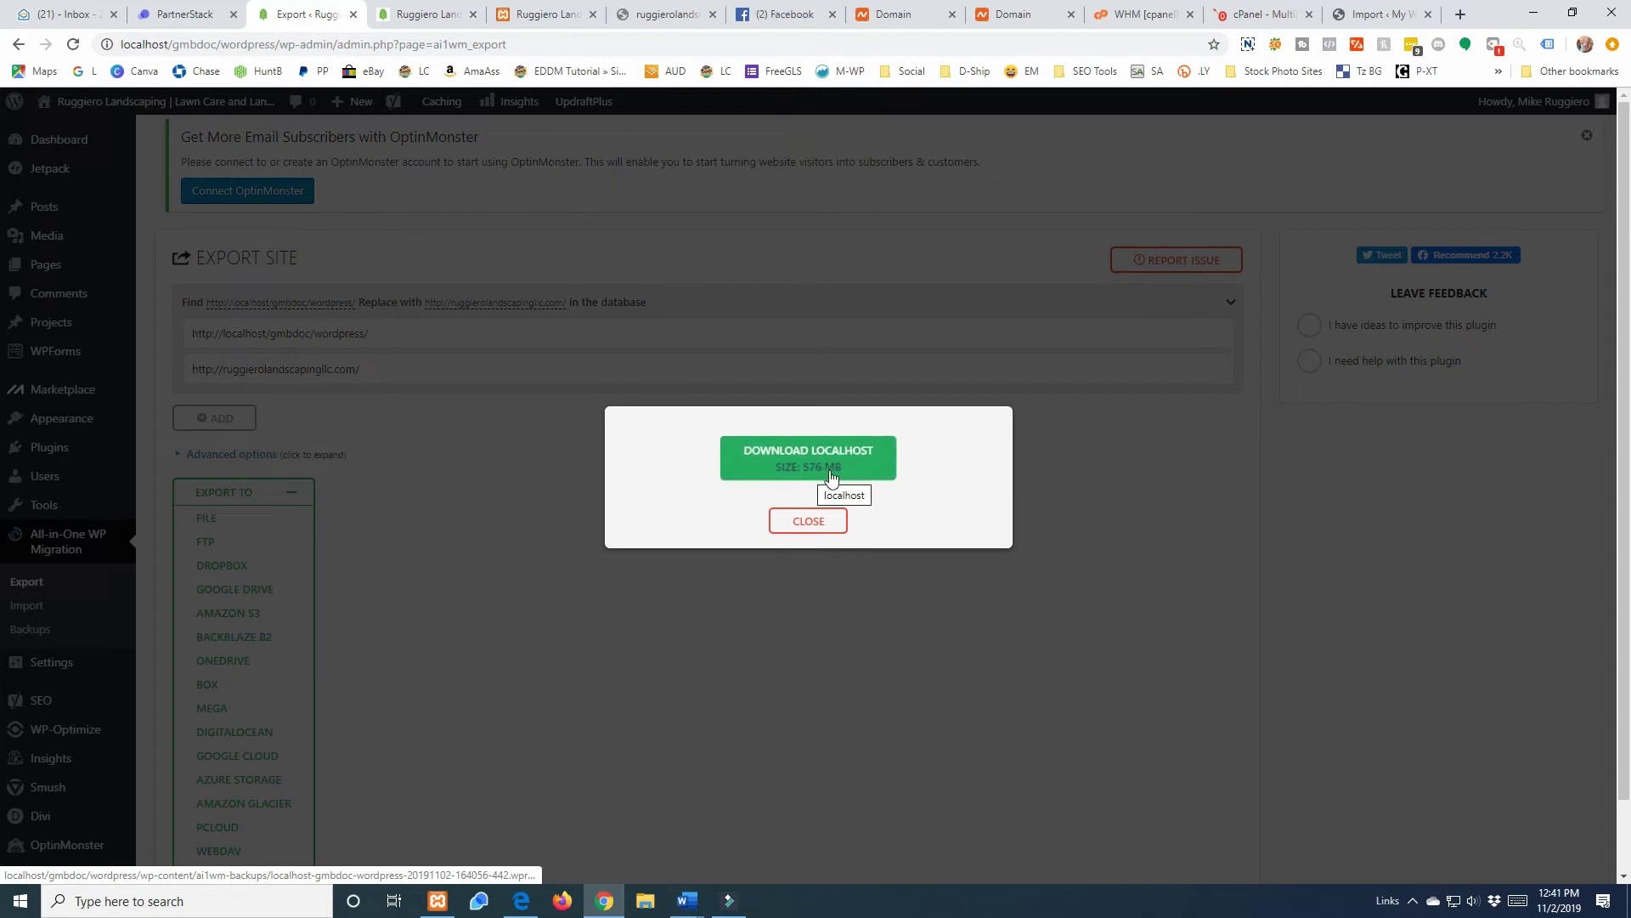
pyautogui.click(790, 463)
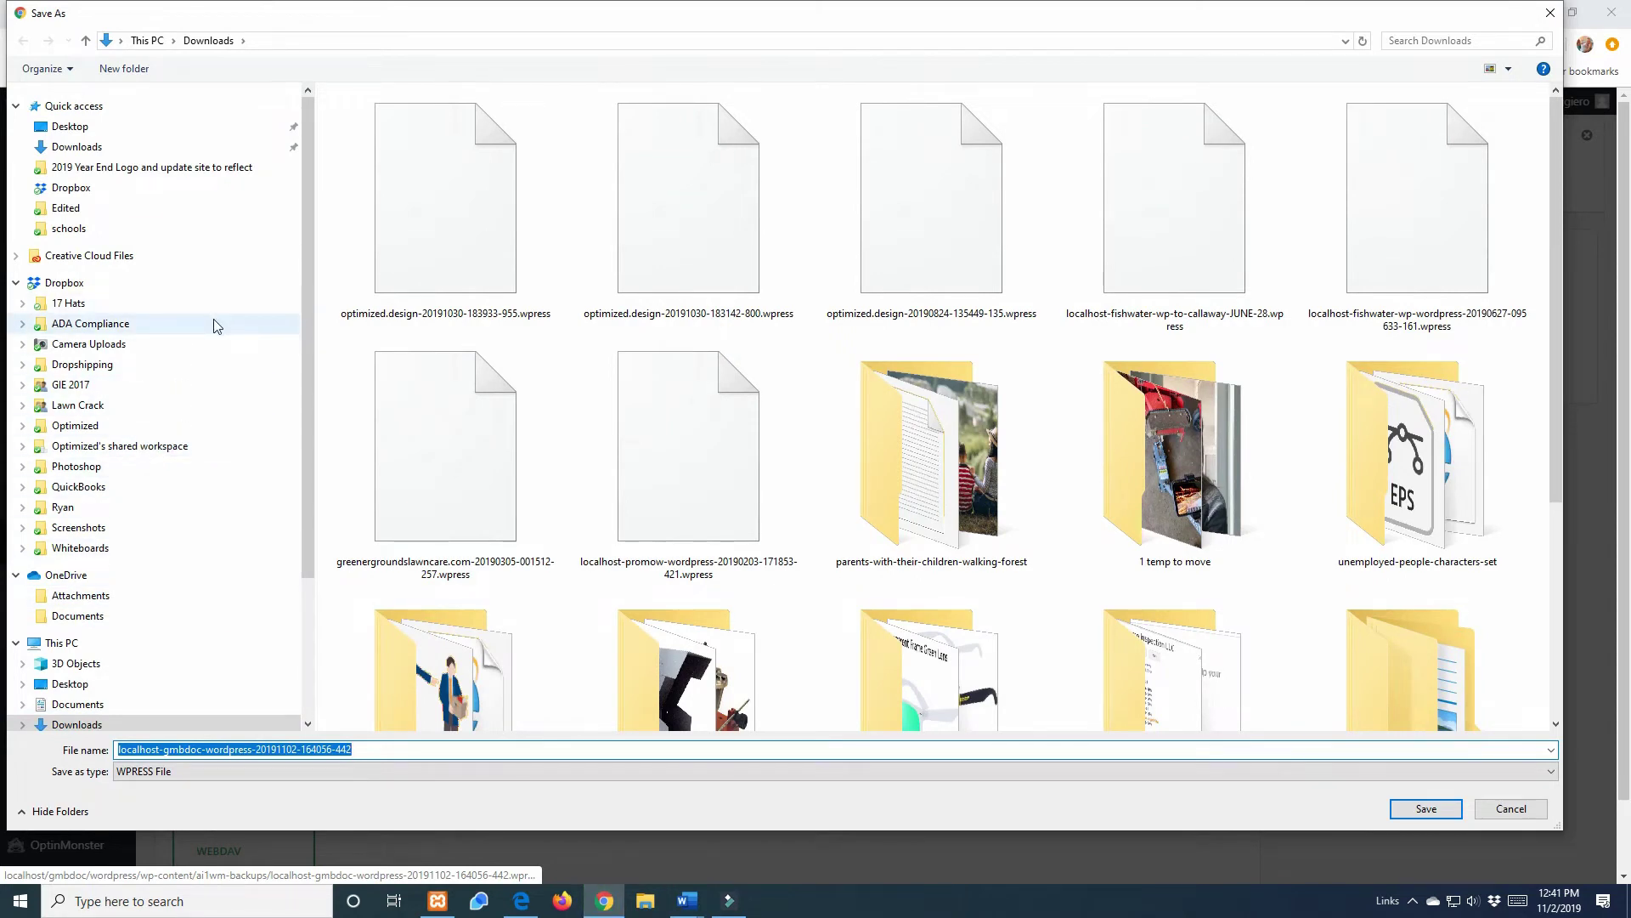
pyautogui.write('ruggiero-all-in-one-from-local')
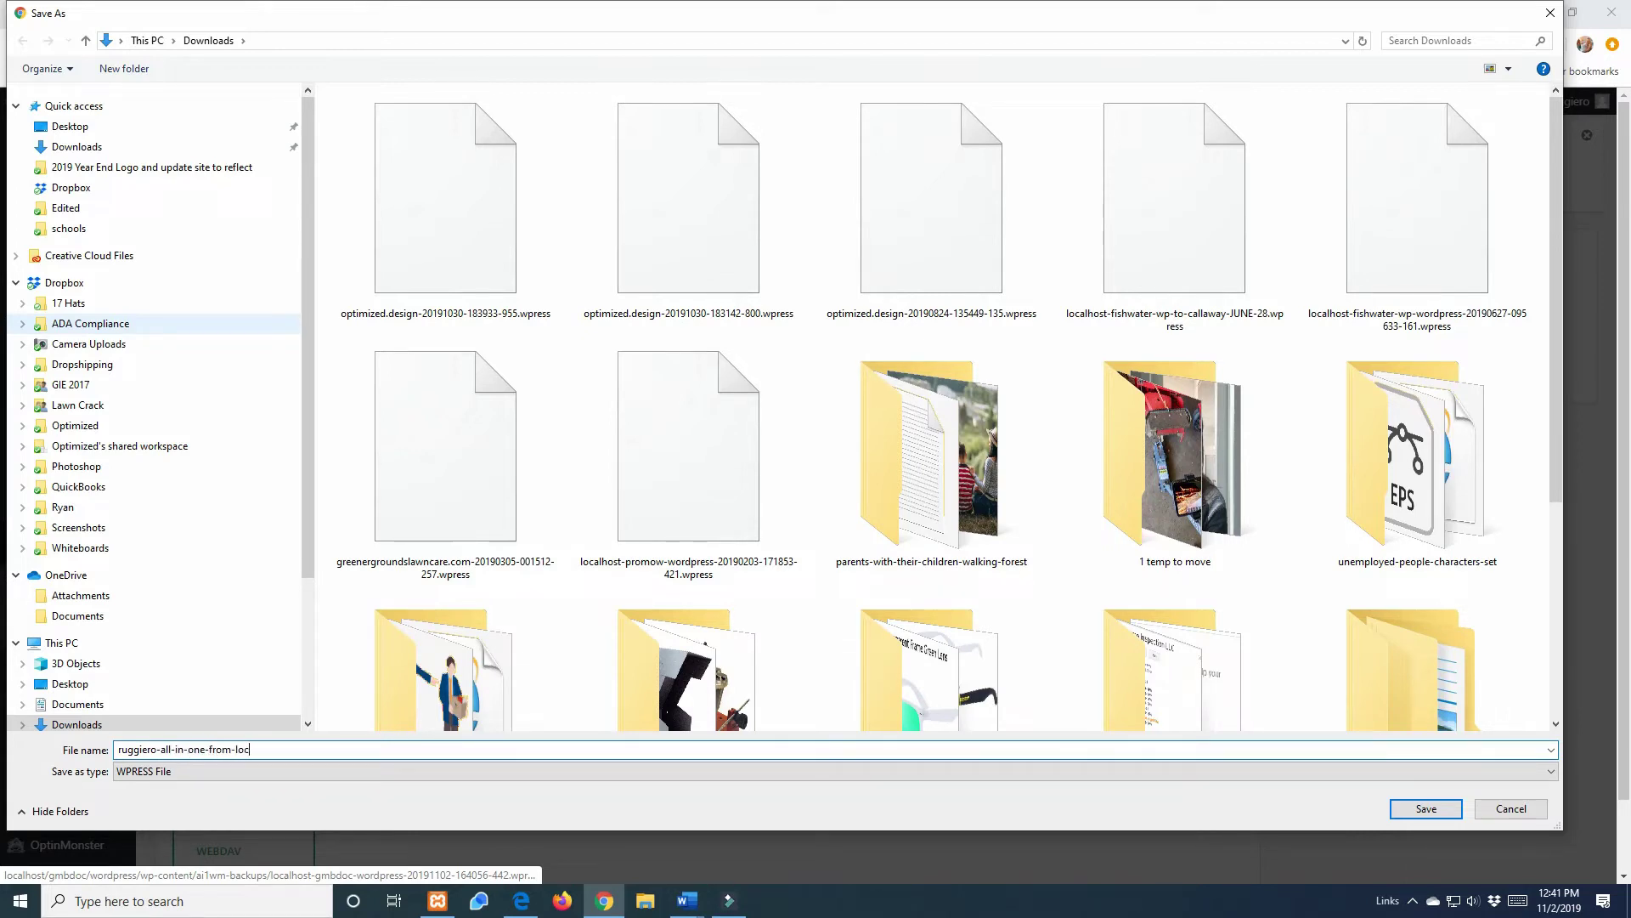
pyautogui.click(1436, 810)
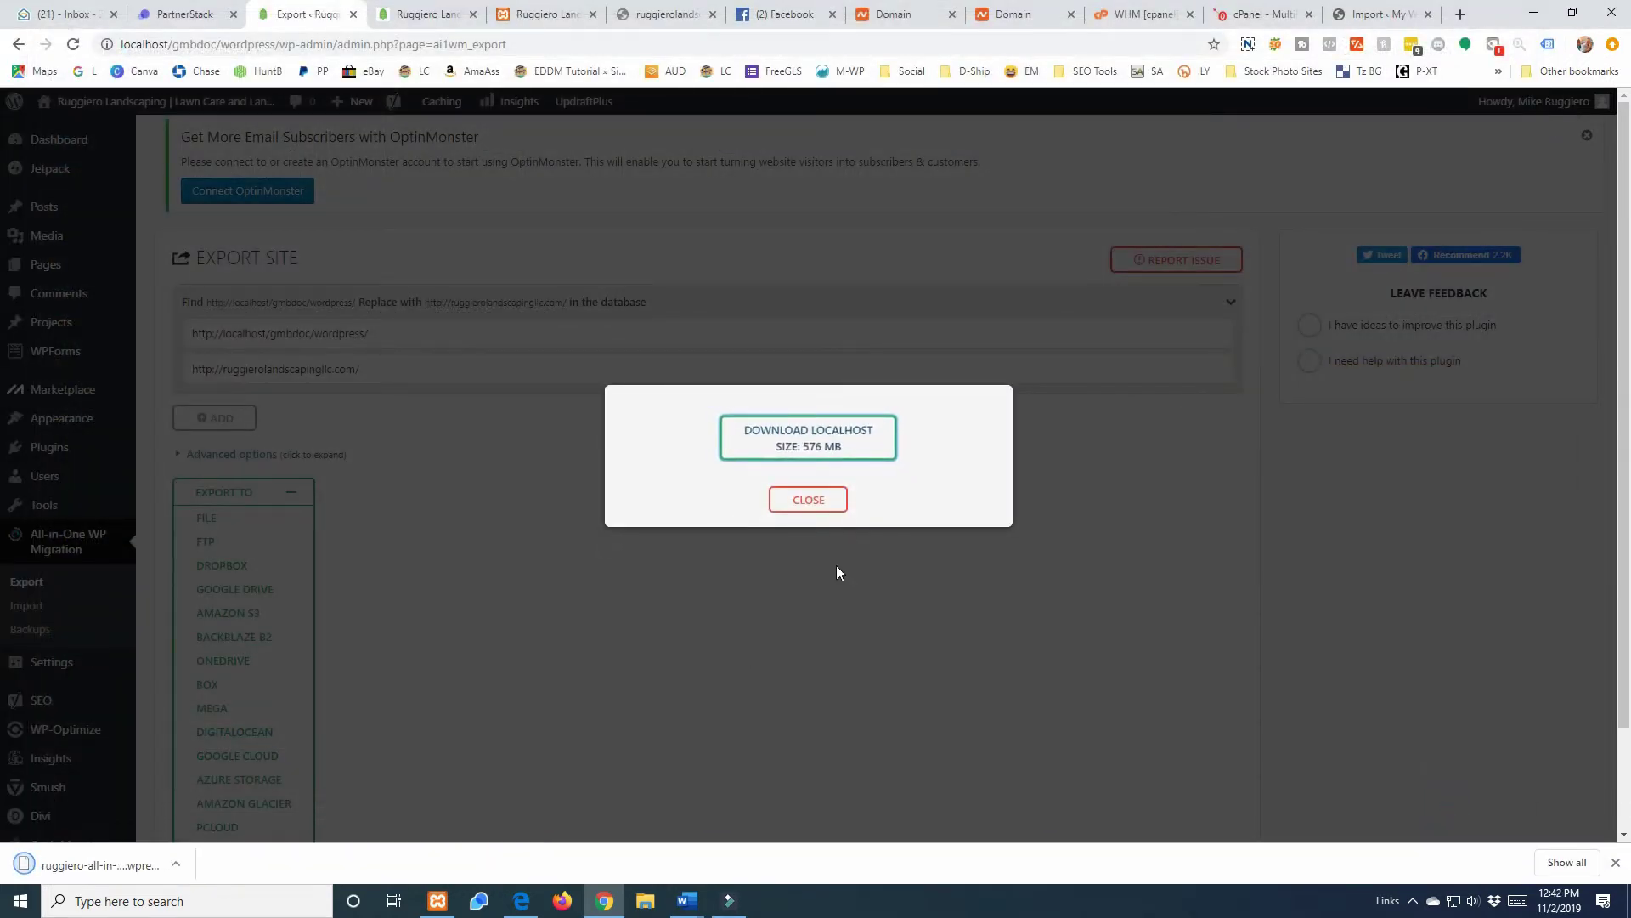
pyautogui.click(820, 490)
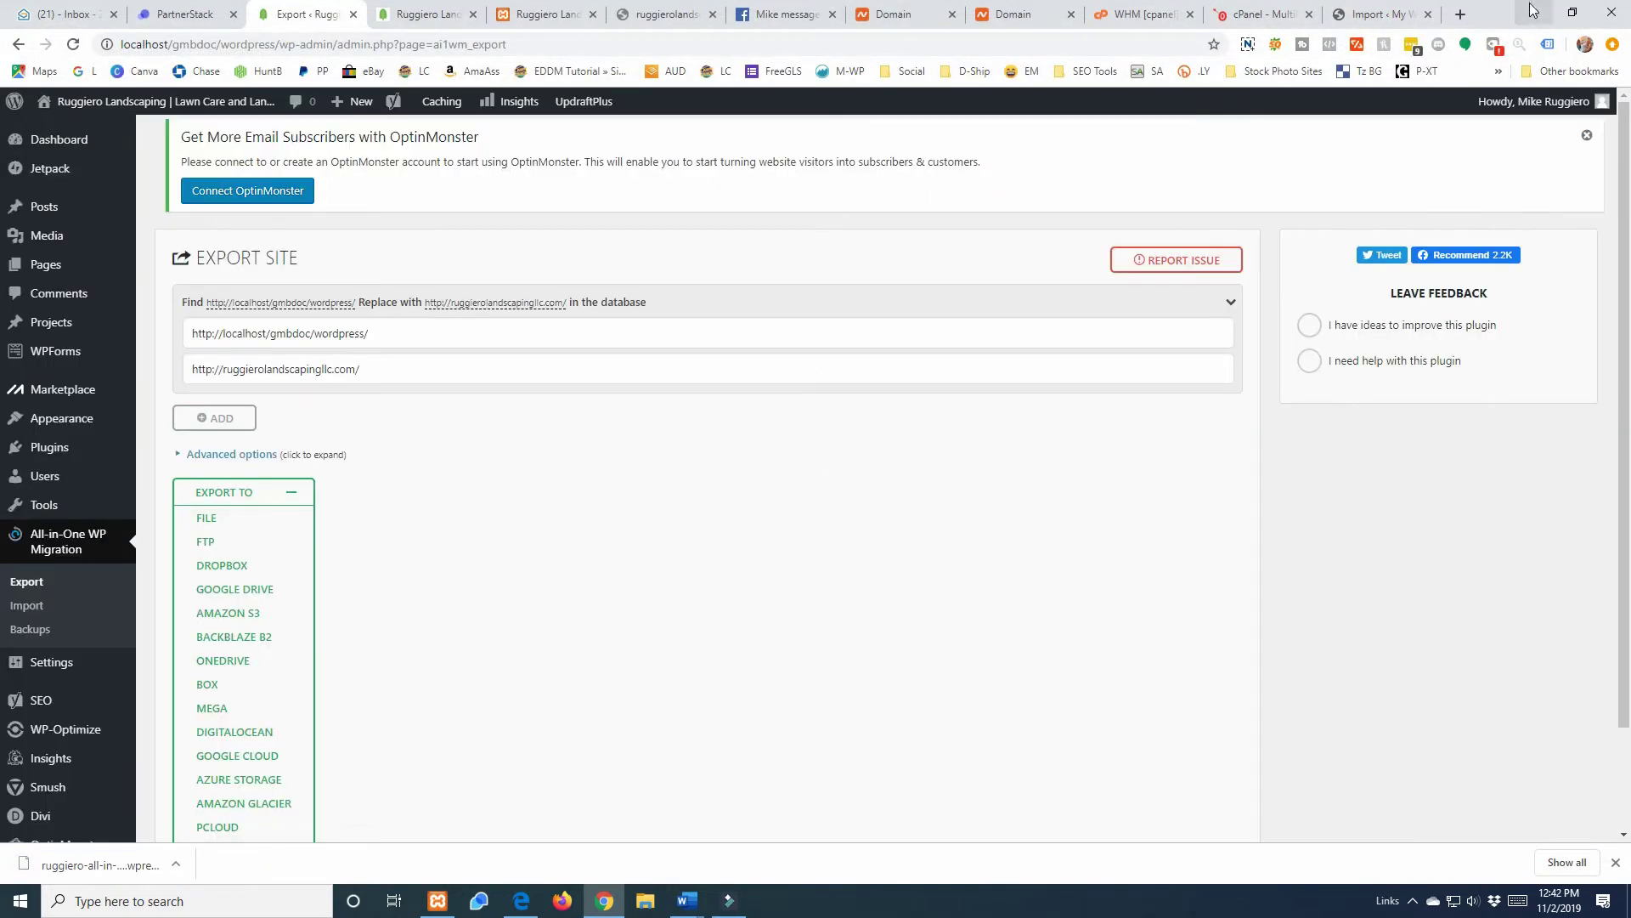
pyautogui.click(1368, 17)
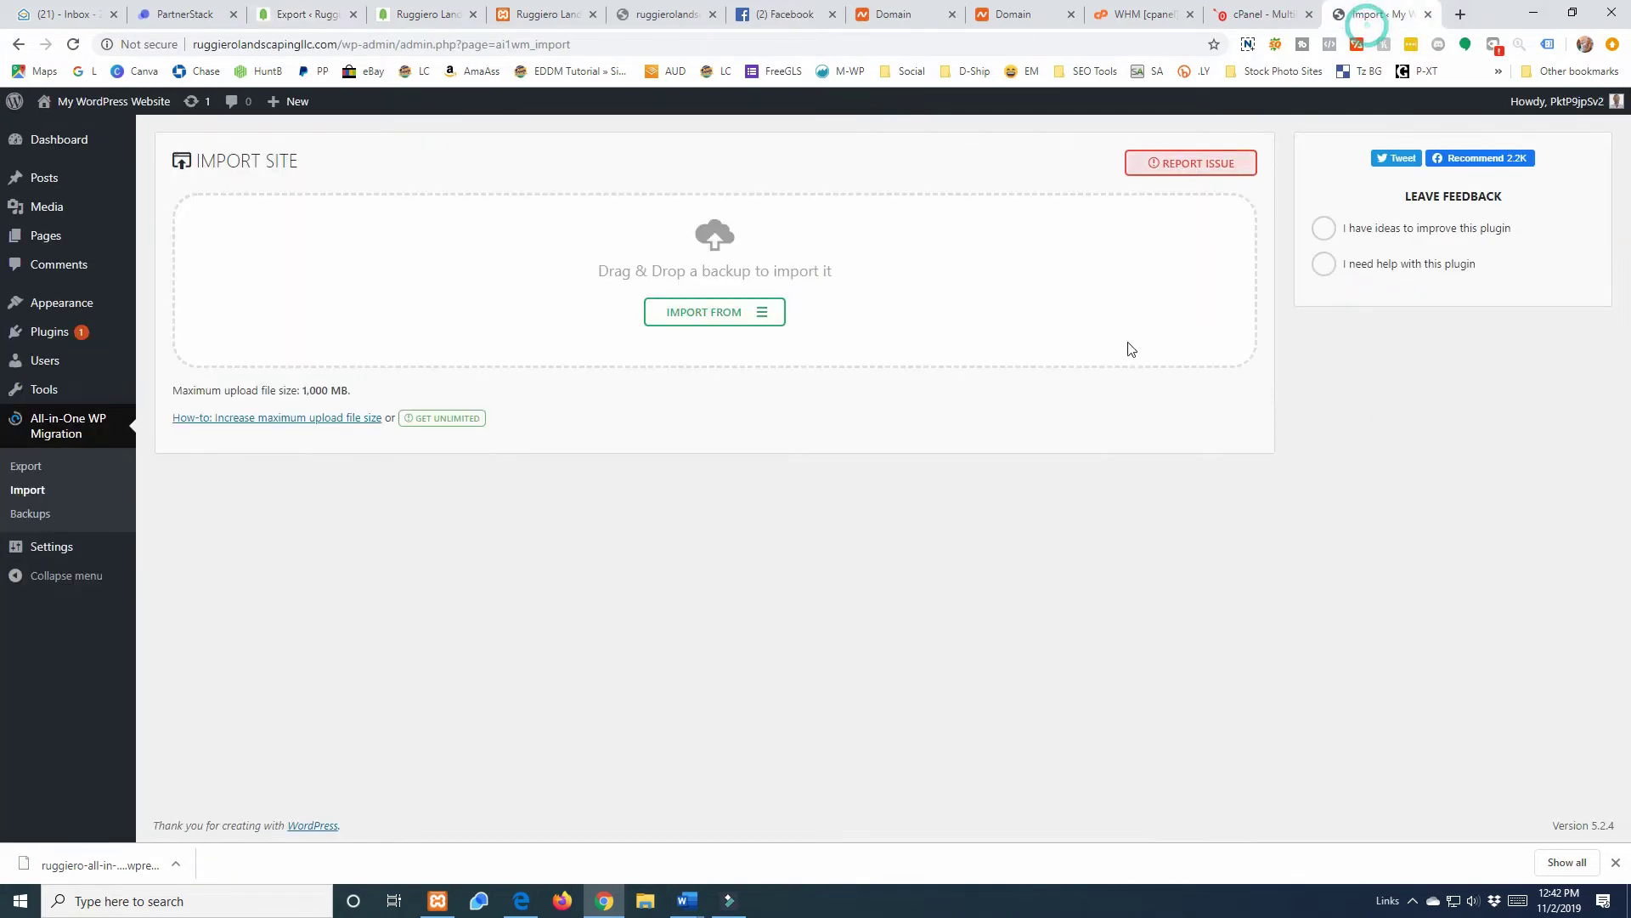
# Import from File, selecting ruggiero-all-in-one-from-local.wpress to upload into ruggierolandscapingllc.com.
pyautogui.click(668, 322)
pyautogui.click(677, 337)
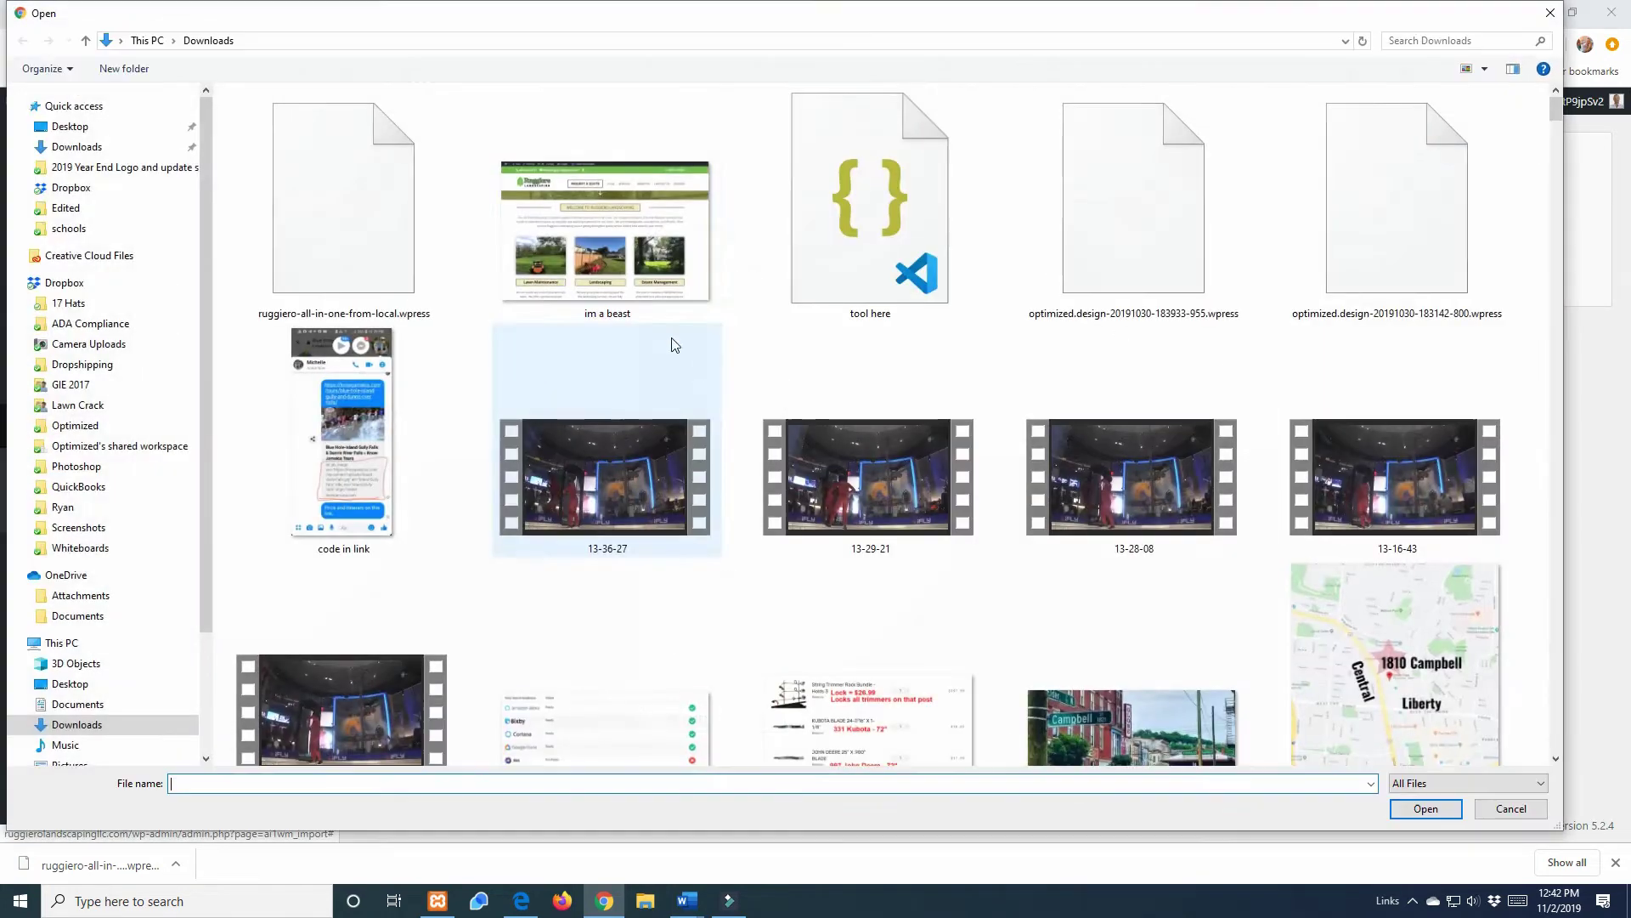
pyautogui.click(342, 272)
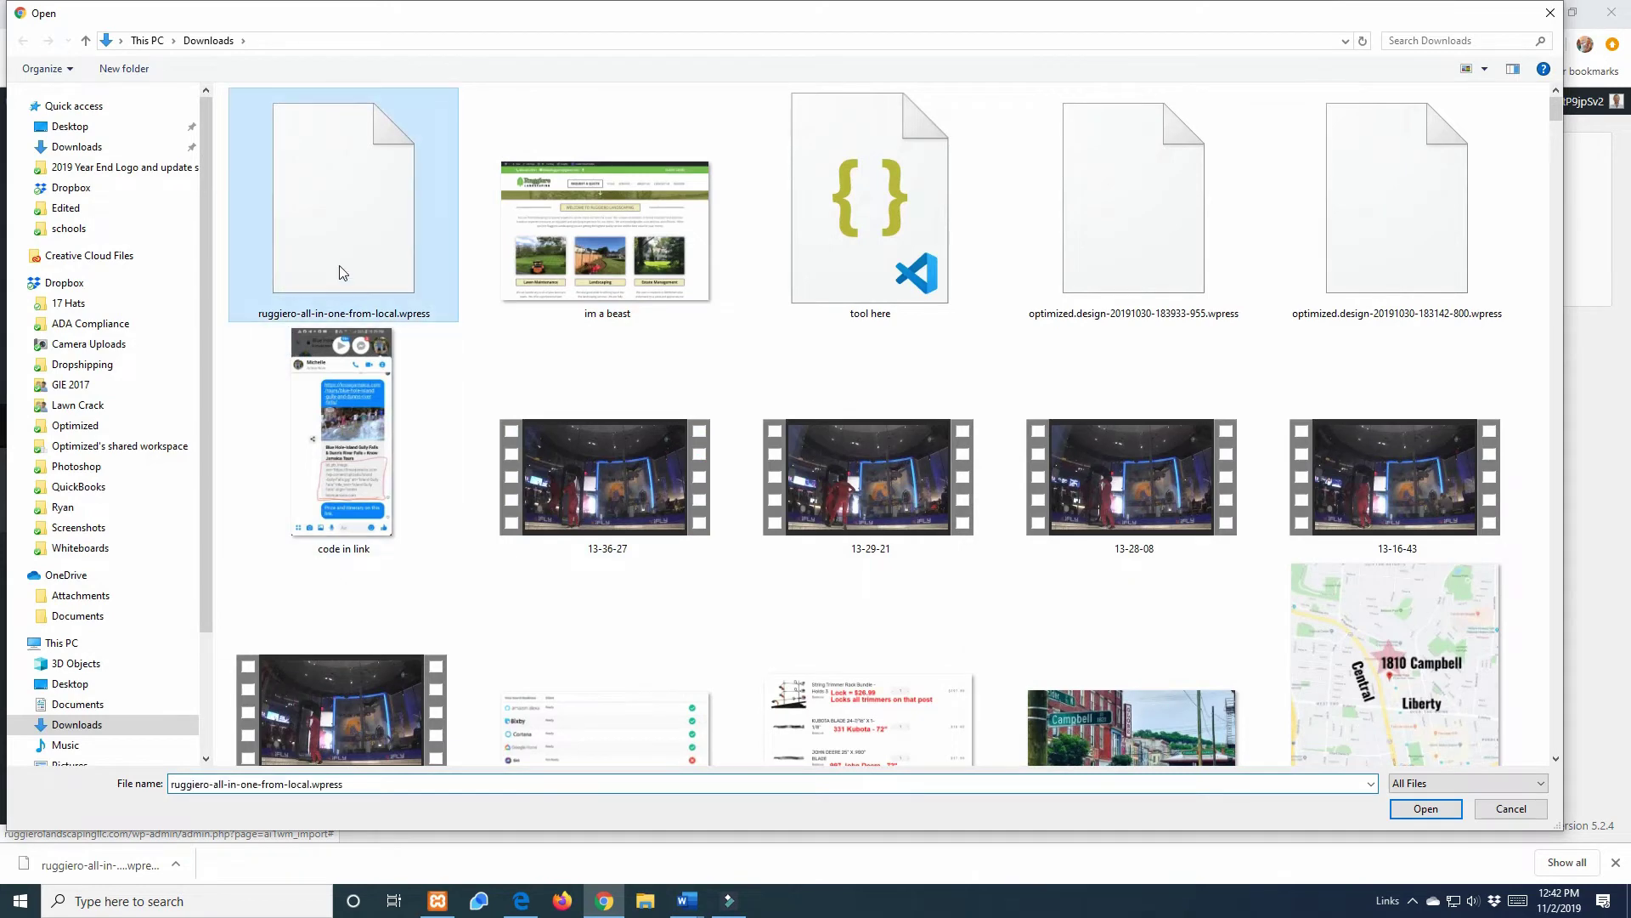
pyautogui.click(1423, 809)
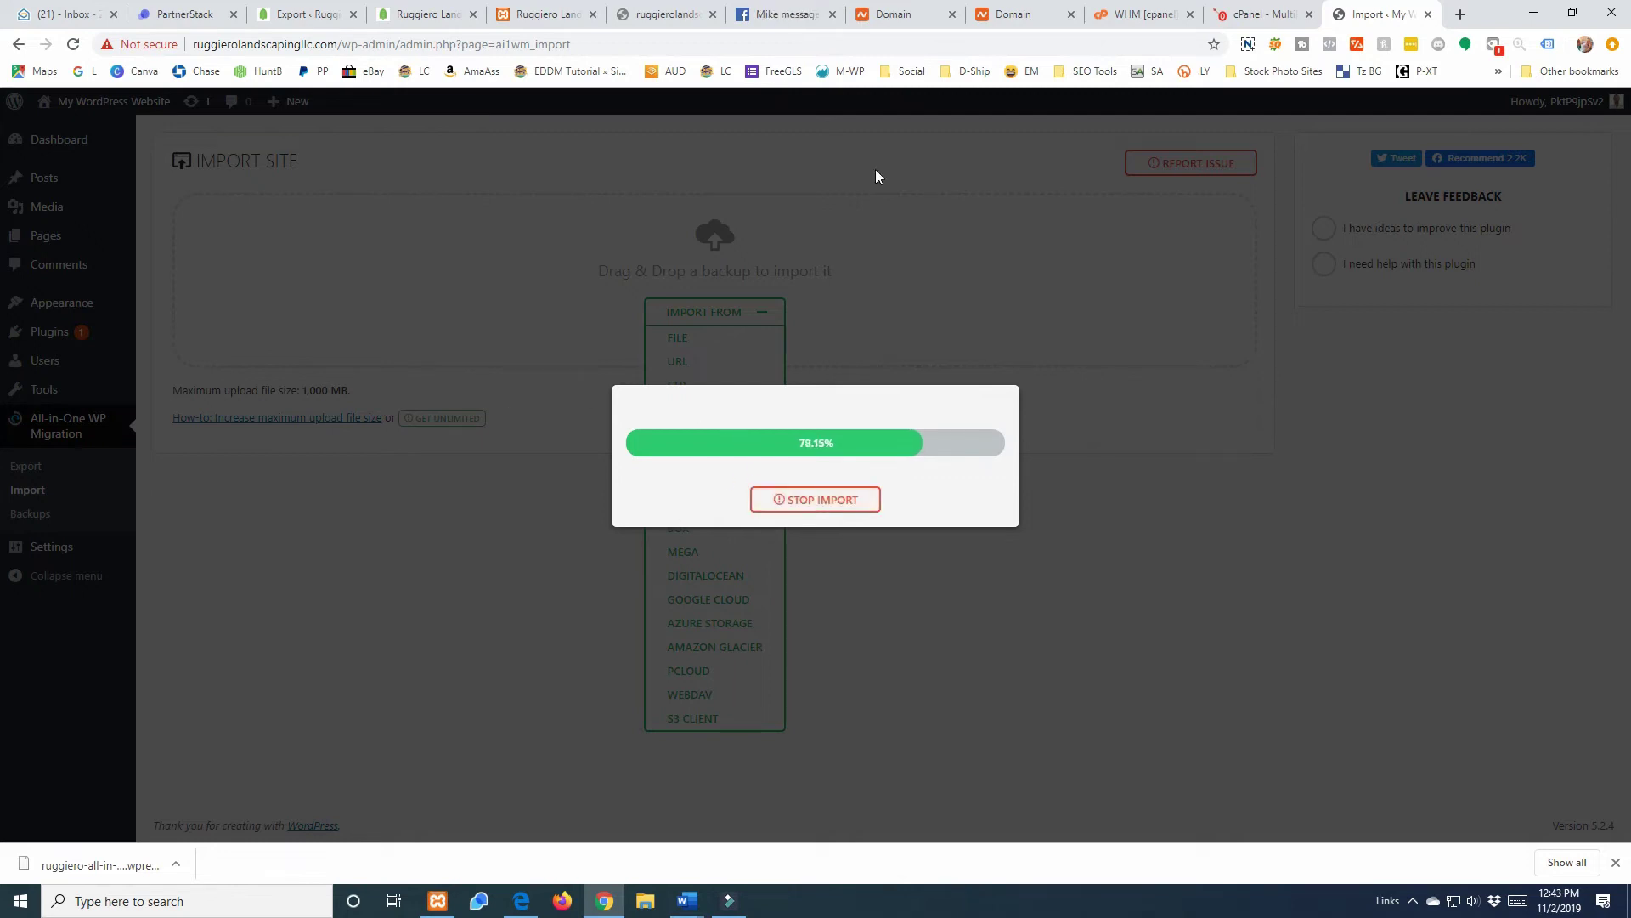
# Confirm ruggierolandscapingpa.com still can't be reached, then return to the import tab.
pyautogui.click(665, 15)
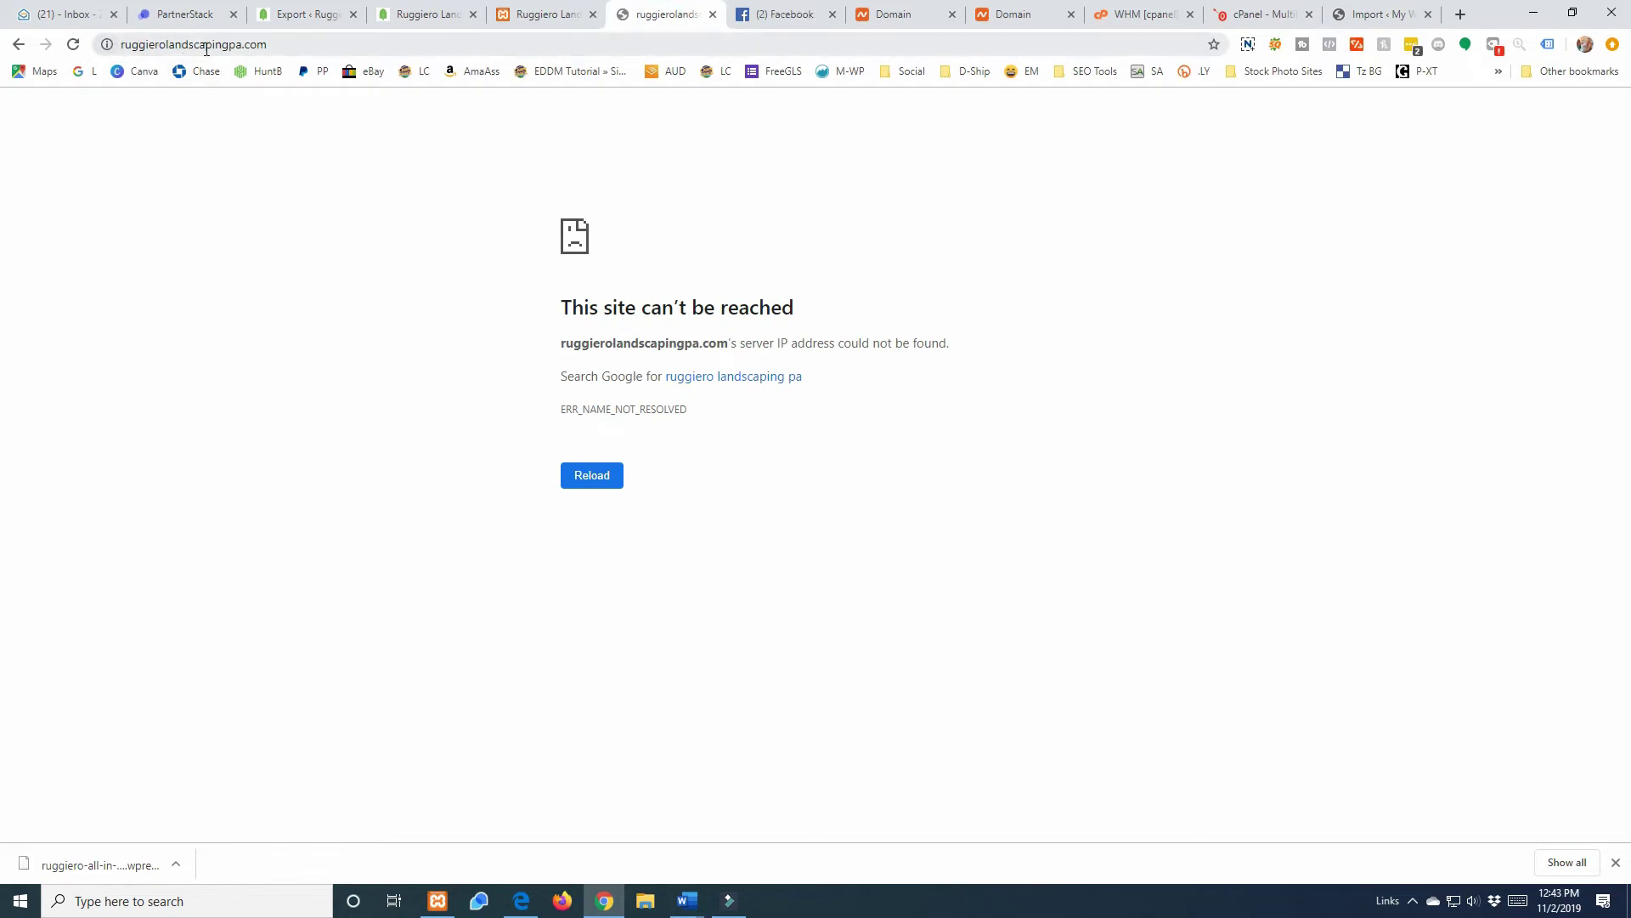
pyautogui.click(304, 46)
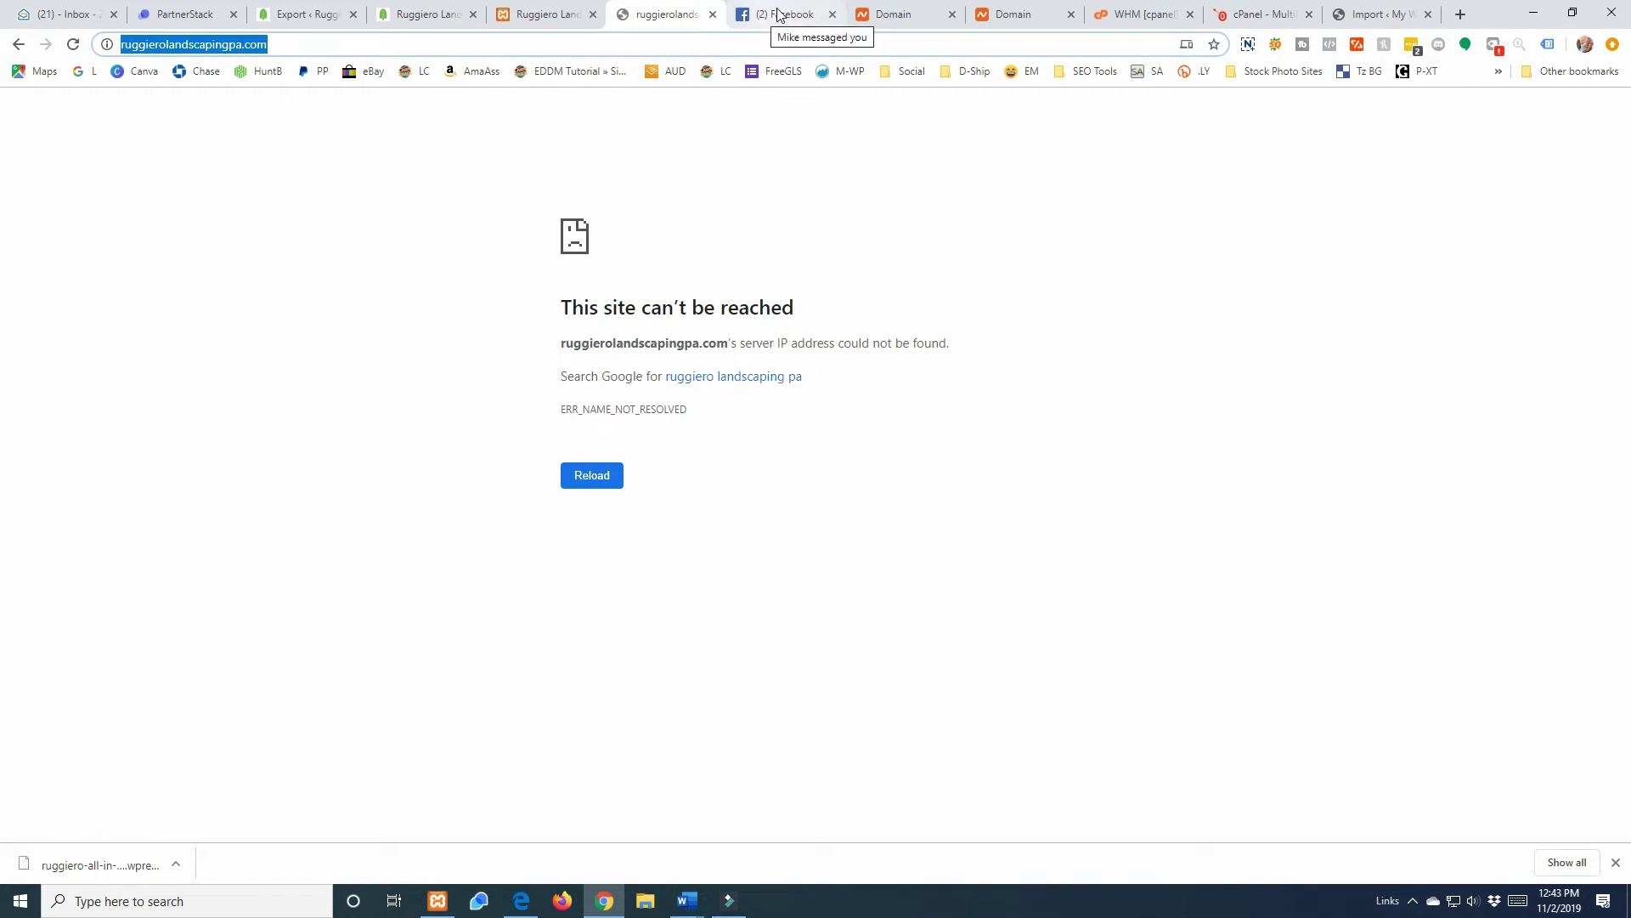
pyautogui.click(1400, 10)
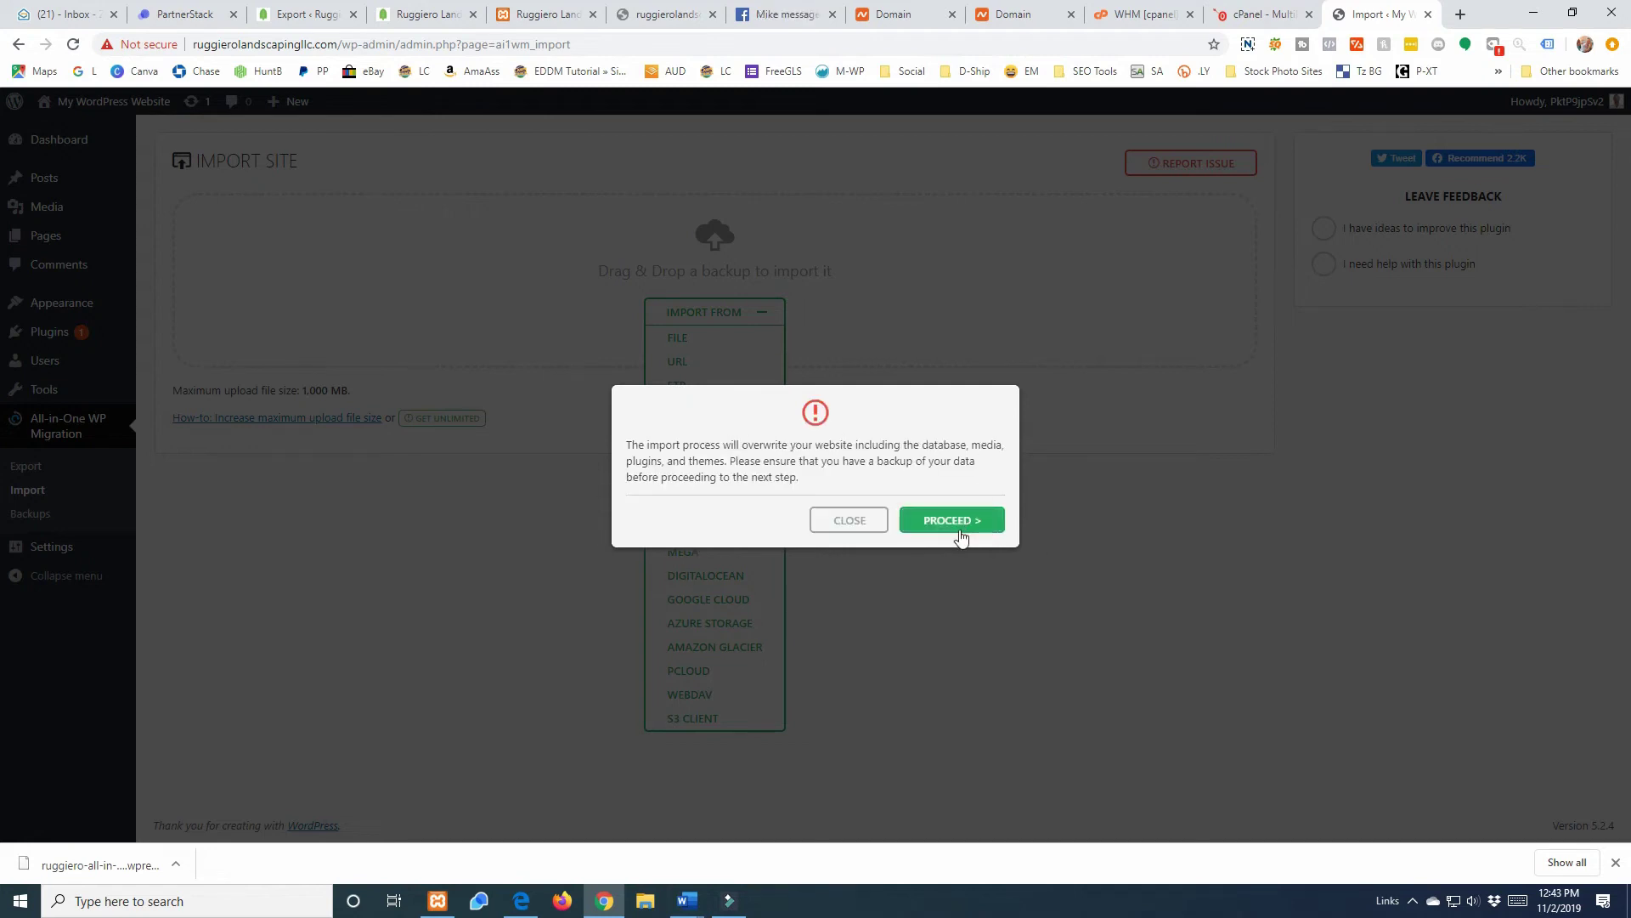
# Proceed with overwriting ruggierolandscapingllc.com and close the success message once the import completes.
pyautogui.click(965, 524)
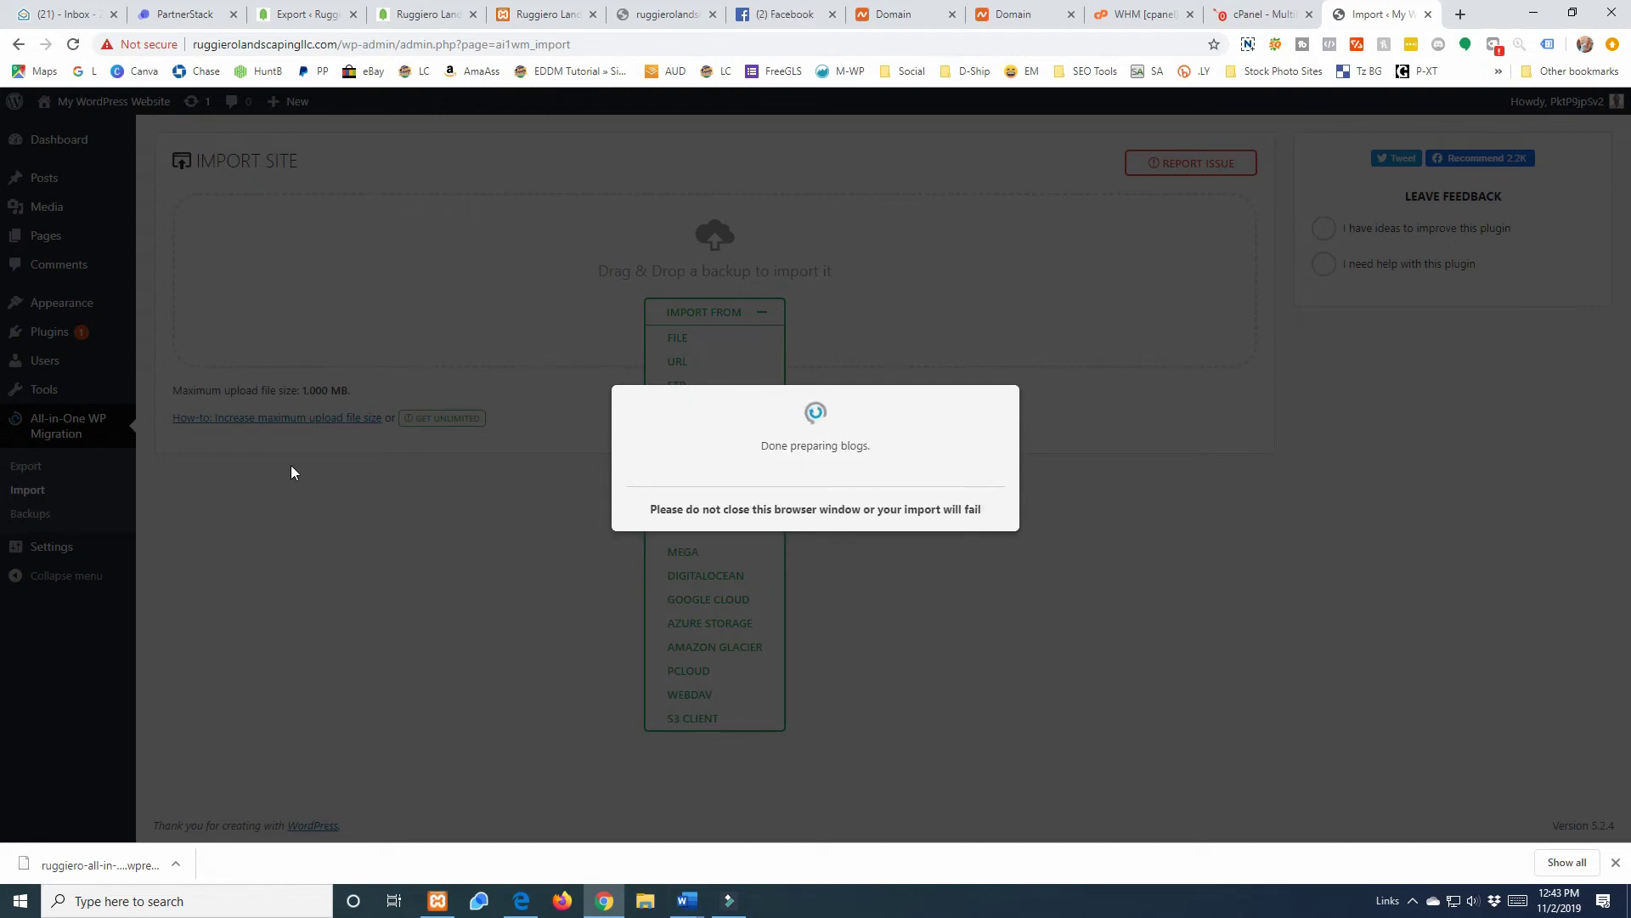
pyautogui.click(284, 15)
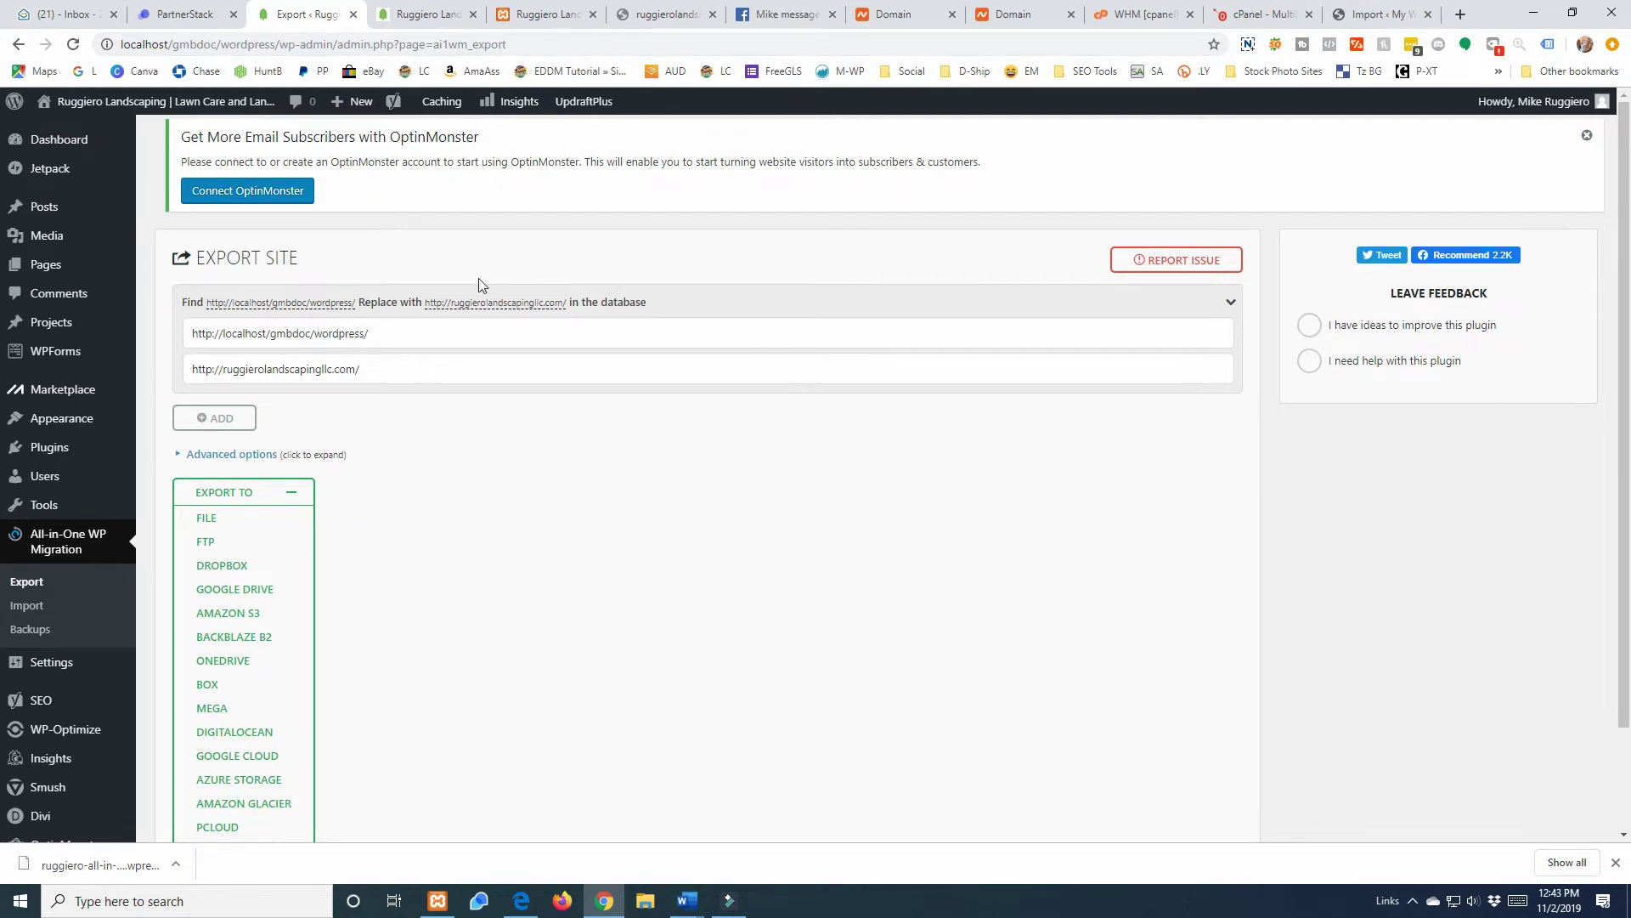
pyautogui.click(1374, 14)
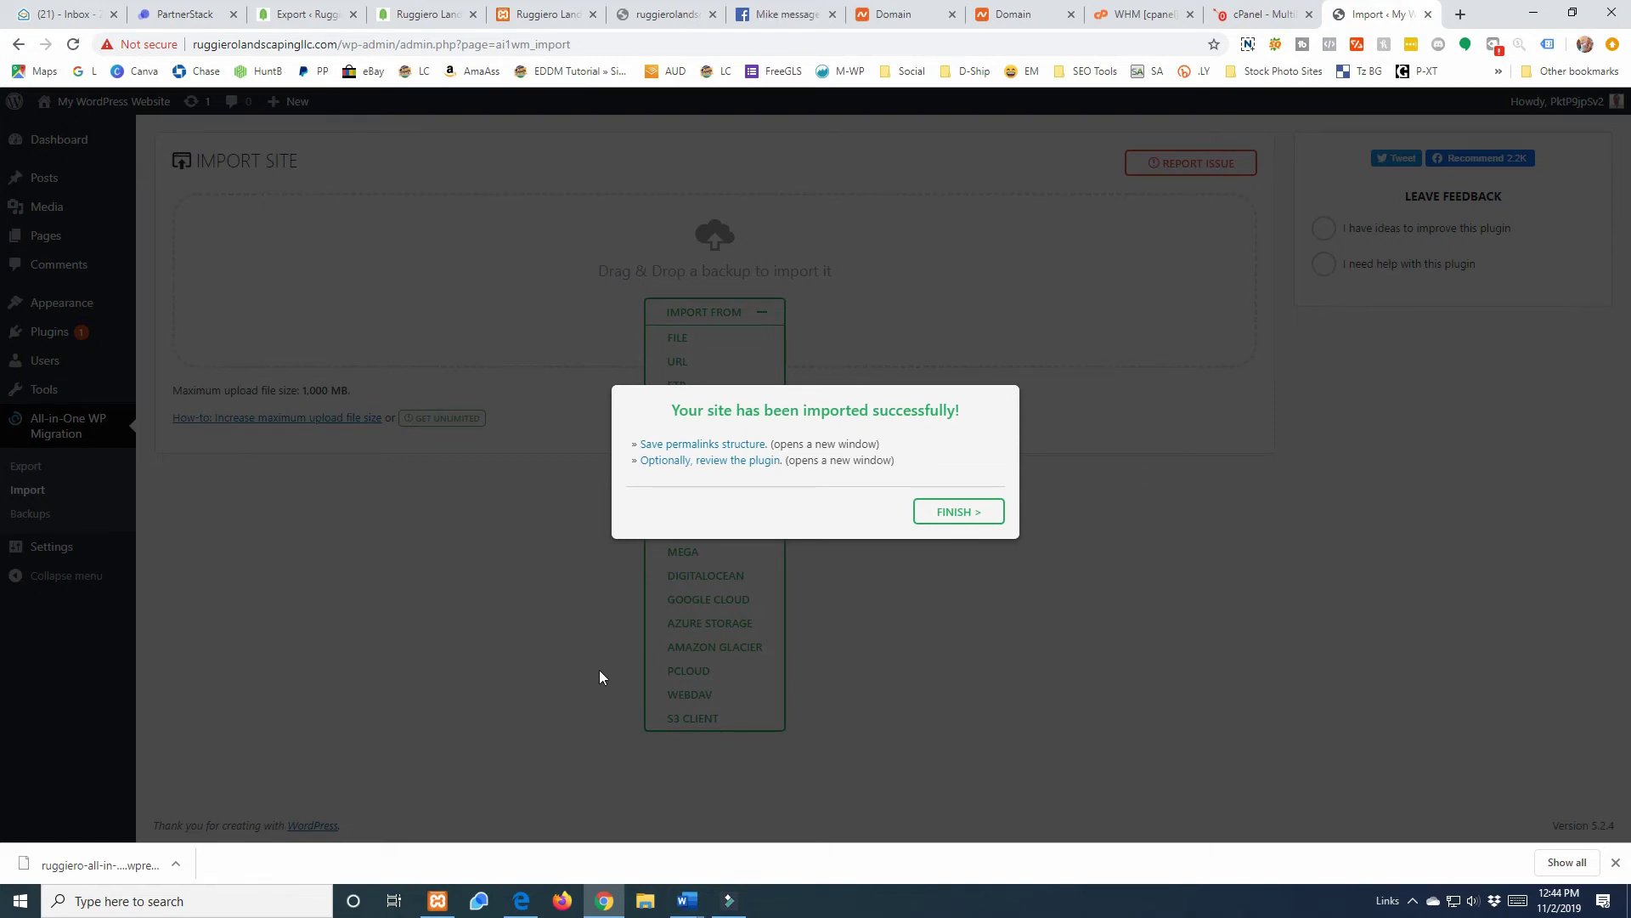
pyautogui.click(939, 511)
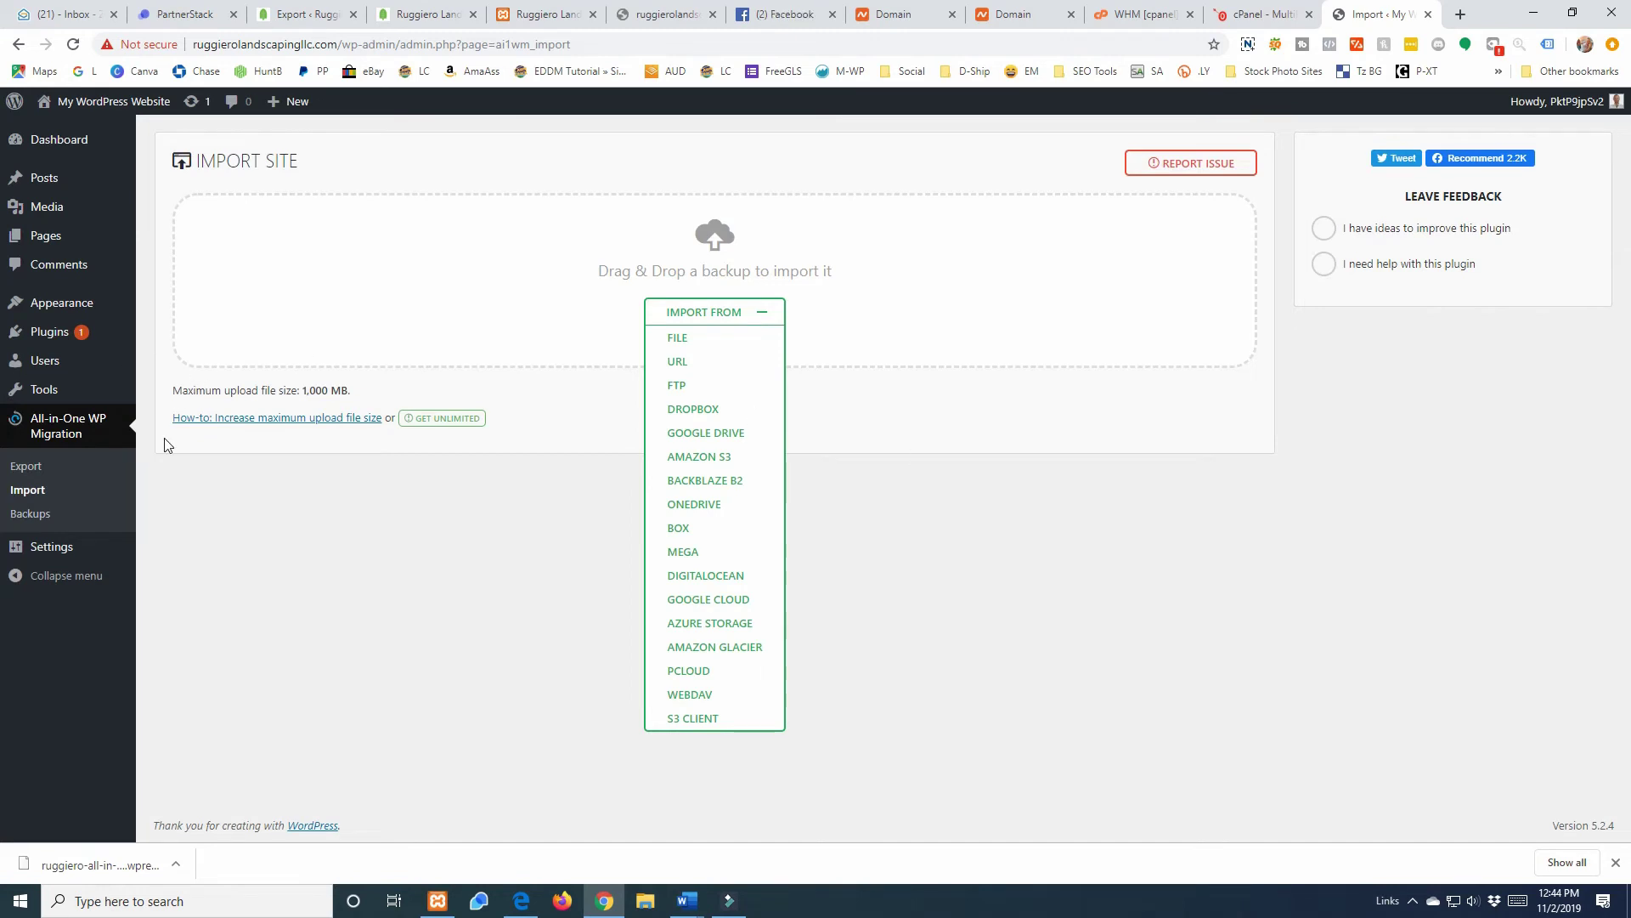
# Go to Permalink settings and sign back into WordPress, saving the login to LastPass.
pyautogui.moveTo(60, 551)
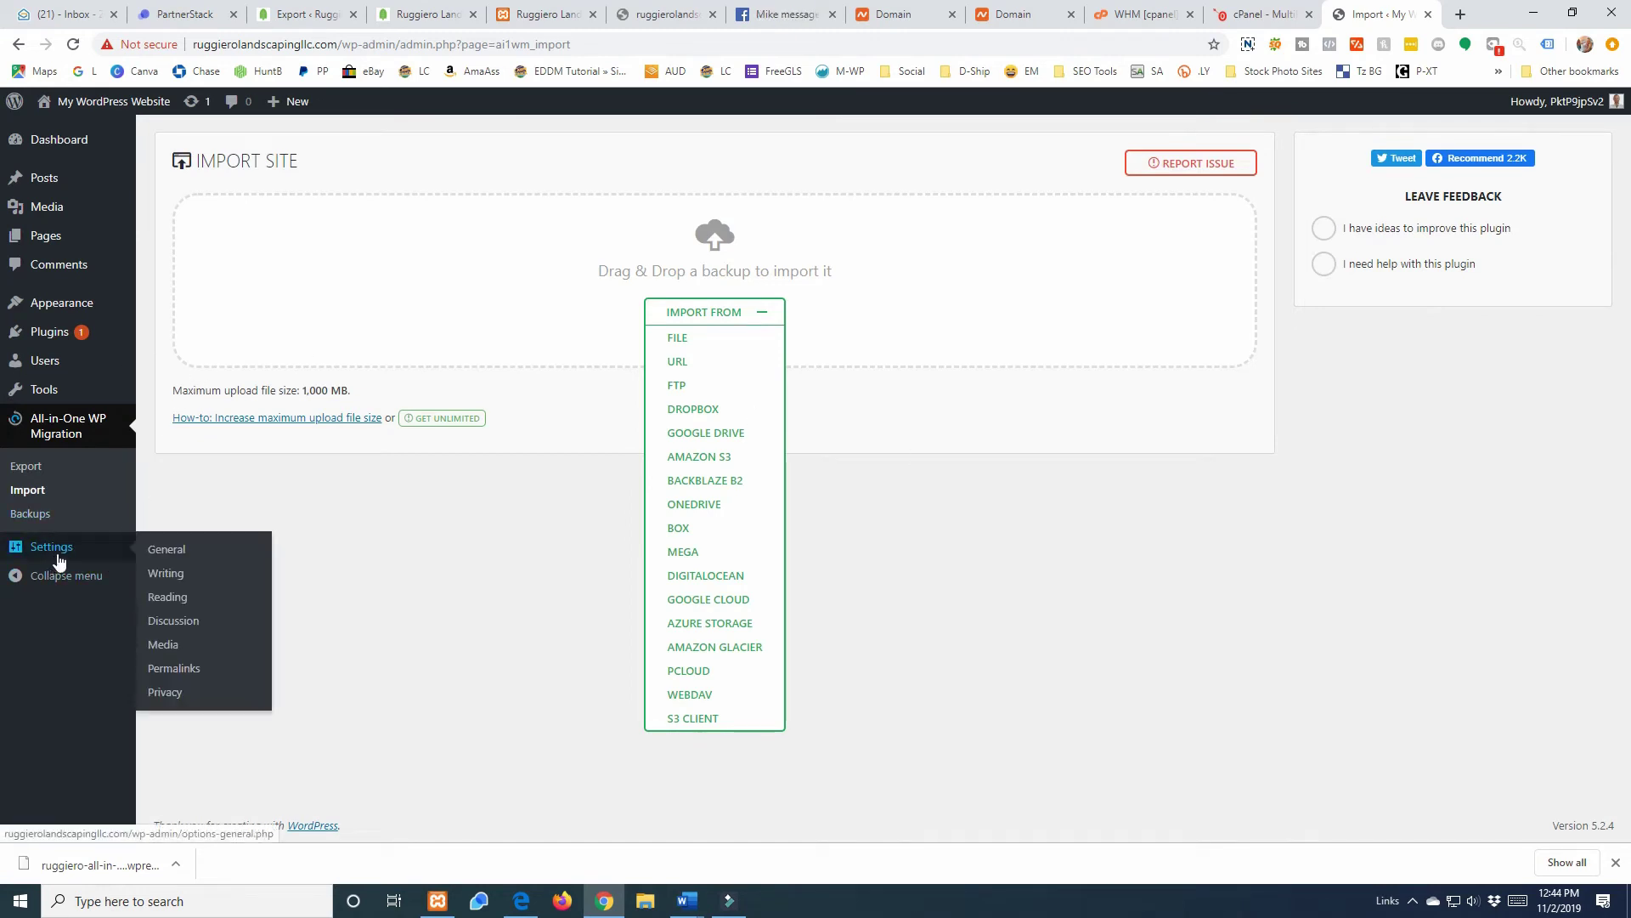
pyautogui.click(182, 677)
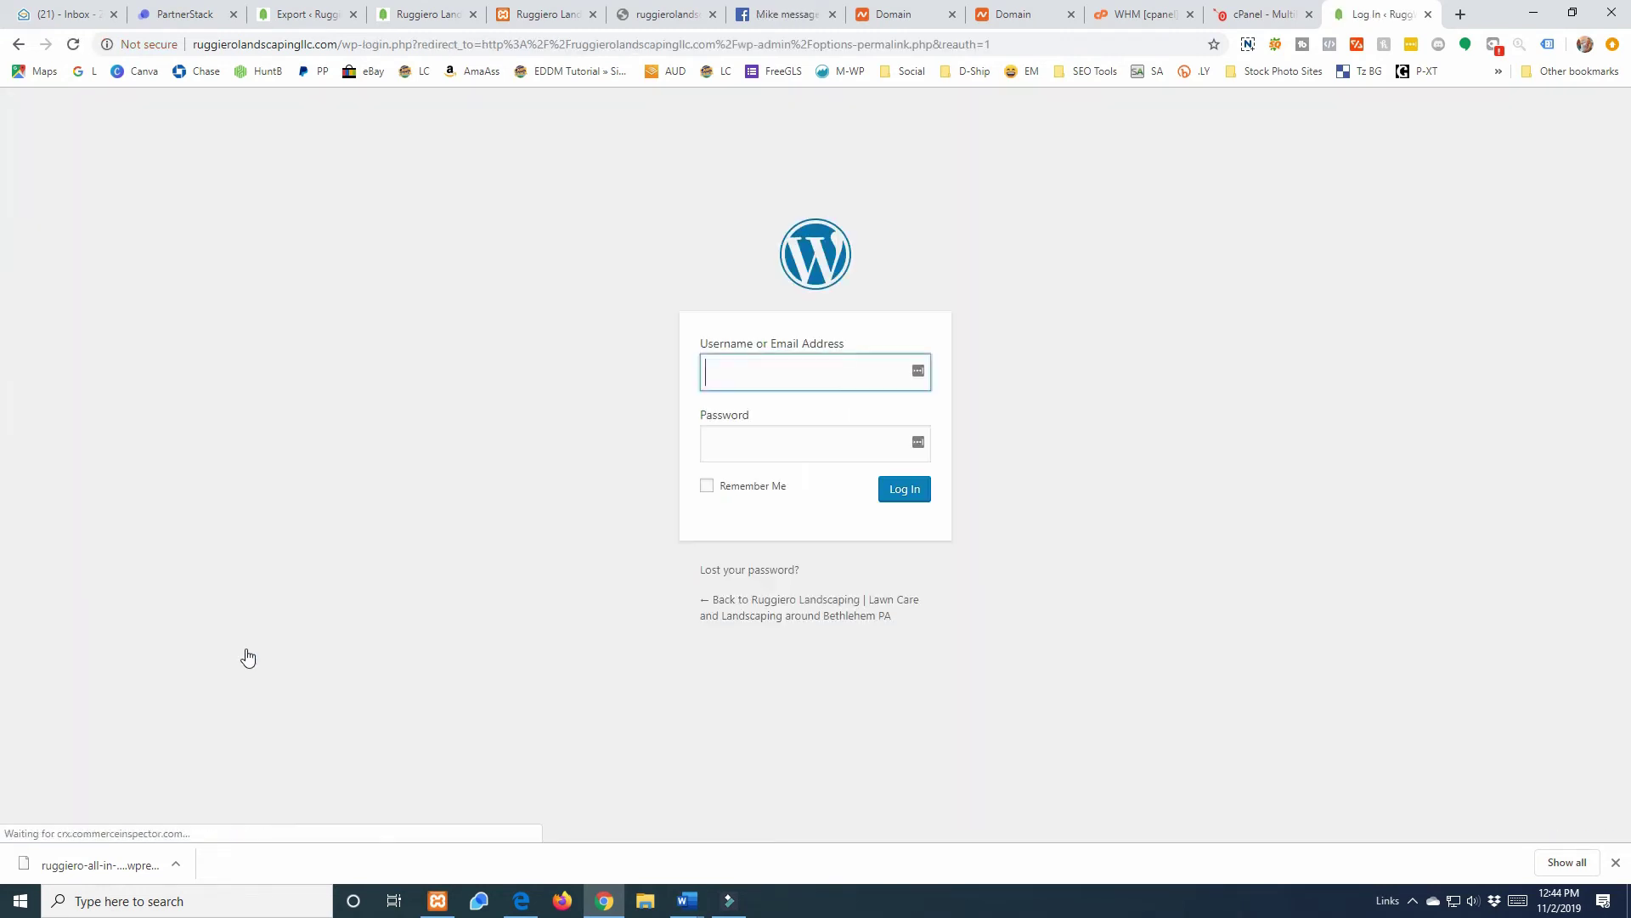
pyautogui.click(790, 368)
pyautogui.write('MikeR')
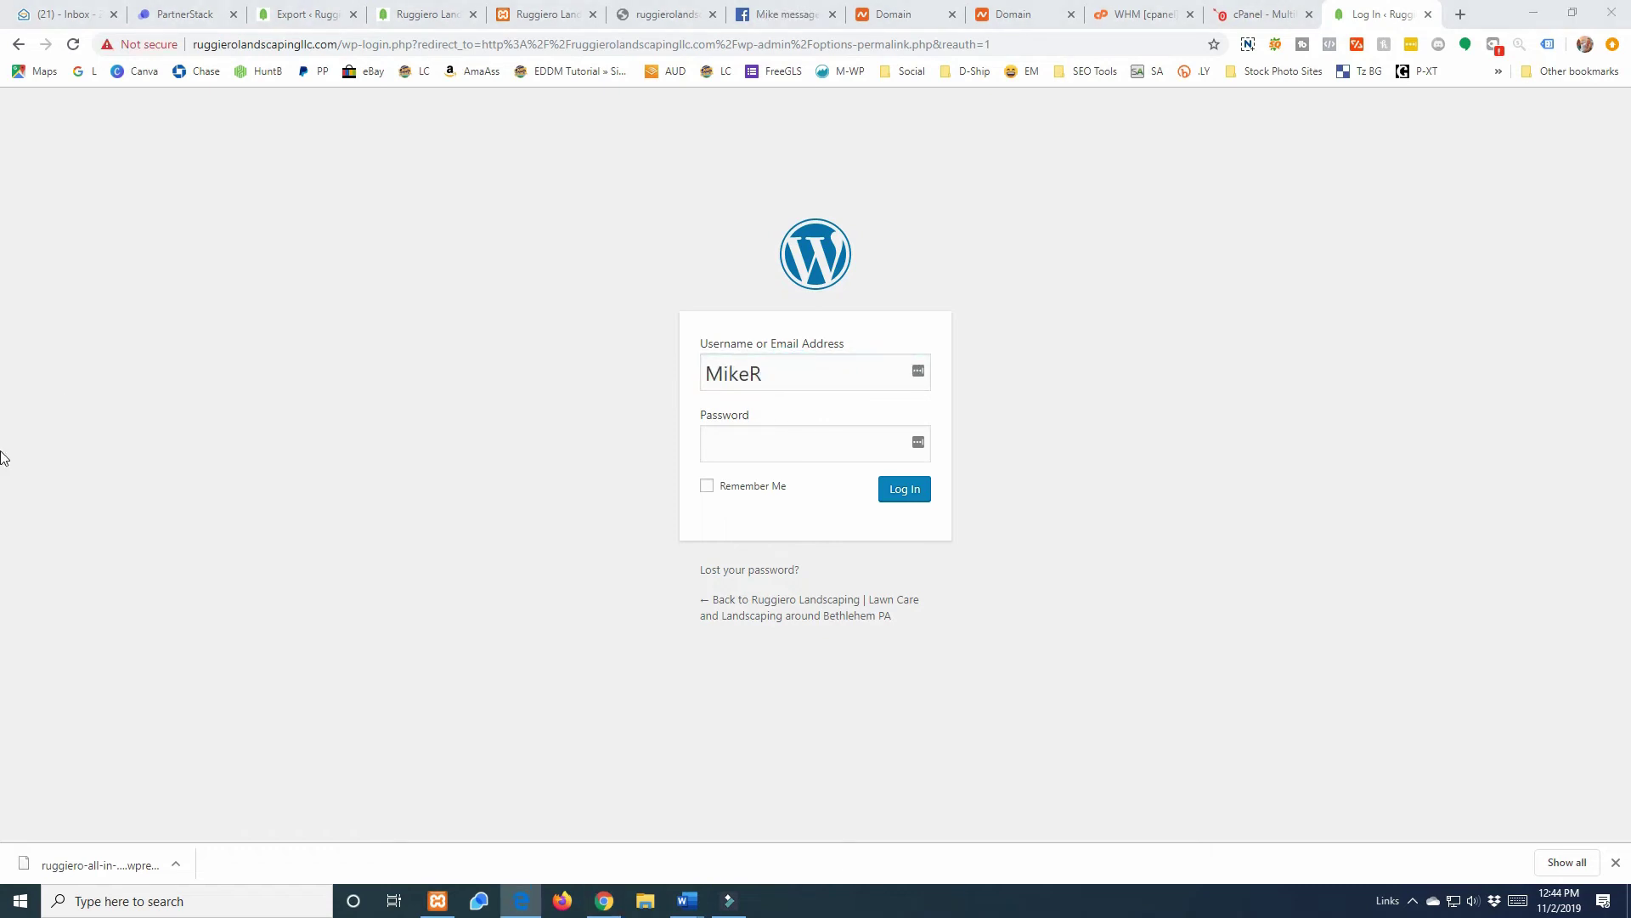
pyautogui.click(768, 449)
pyautogui.hotkey('ctrl', 'v')
pyautogui.click(904, 490)
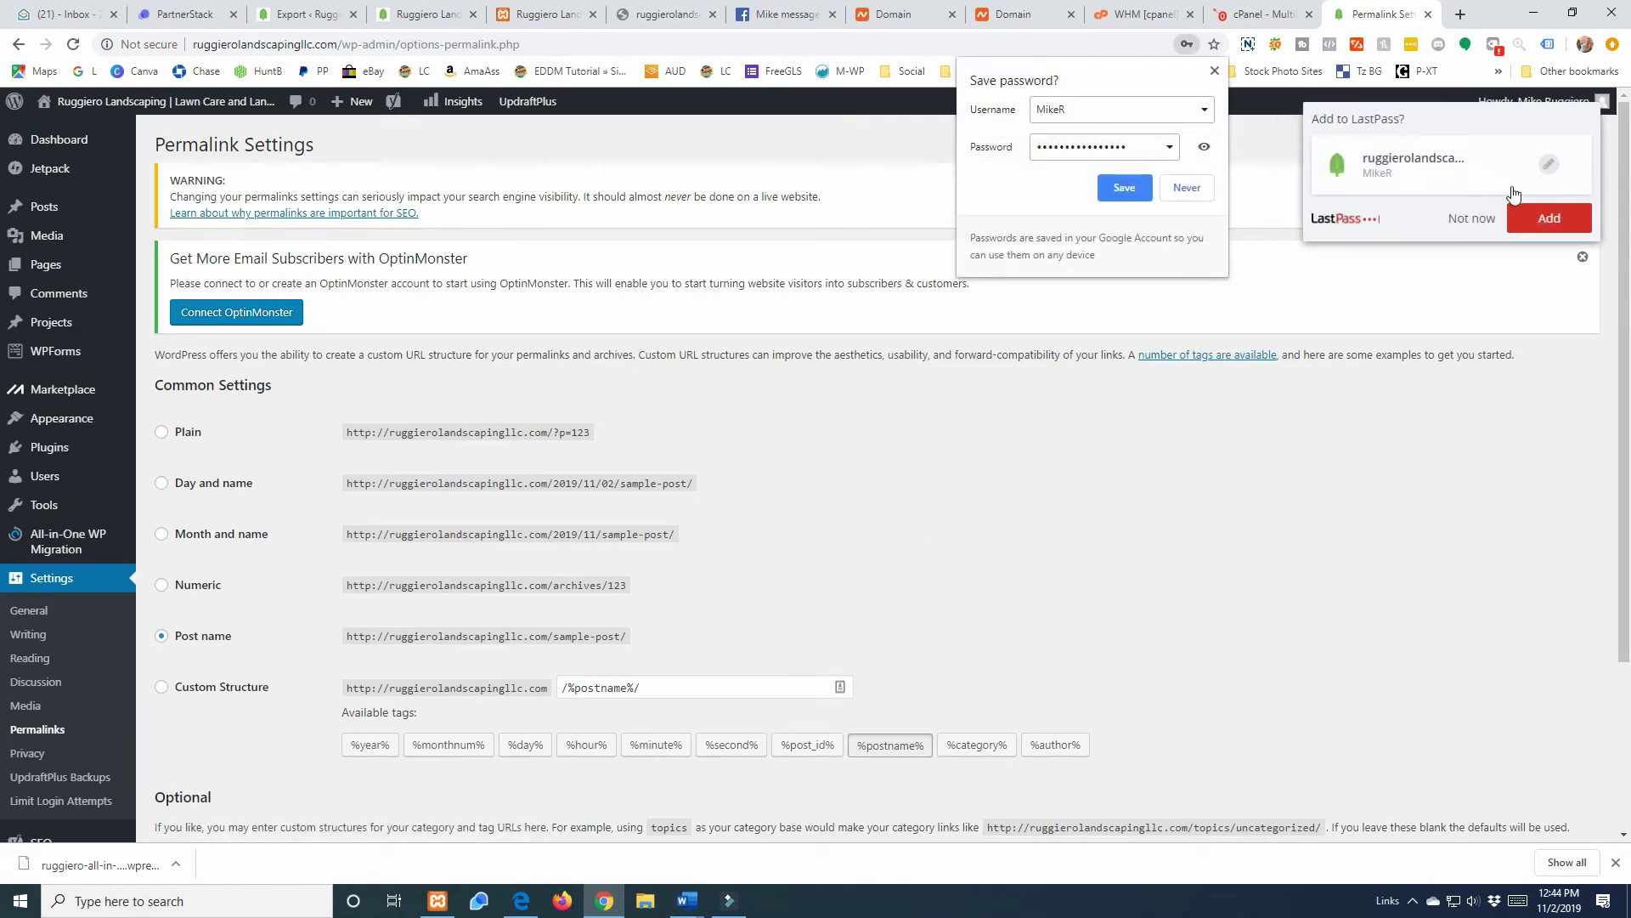
pyautogui.click(1536, 220)
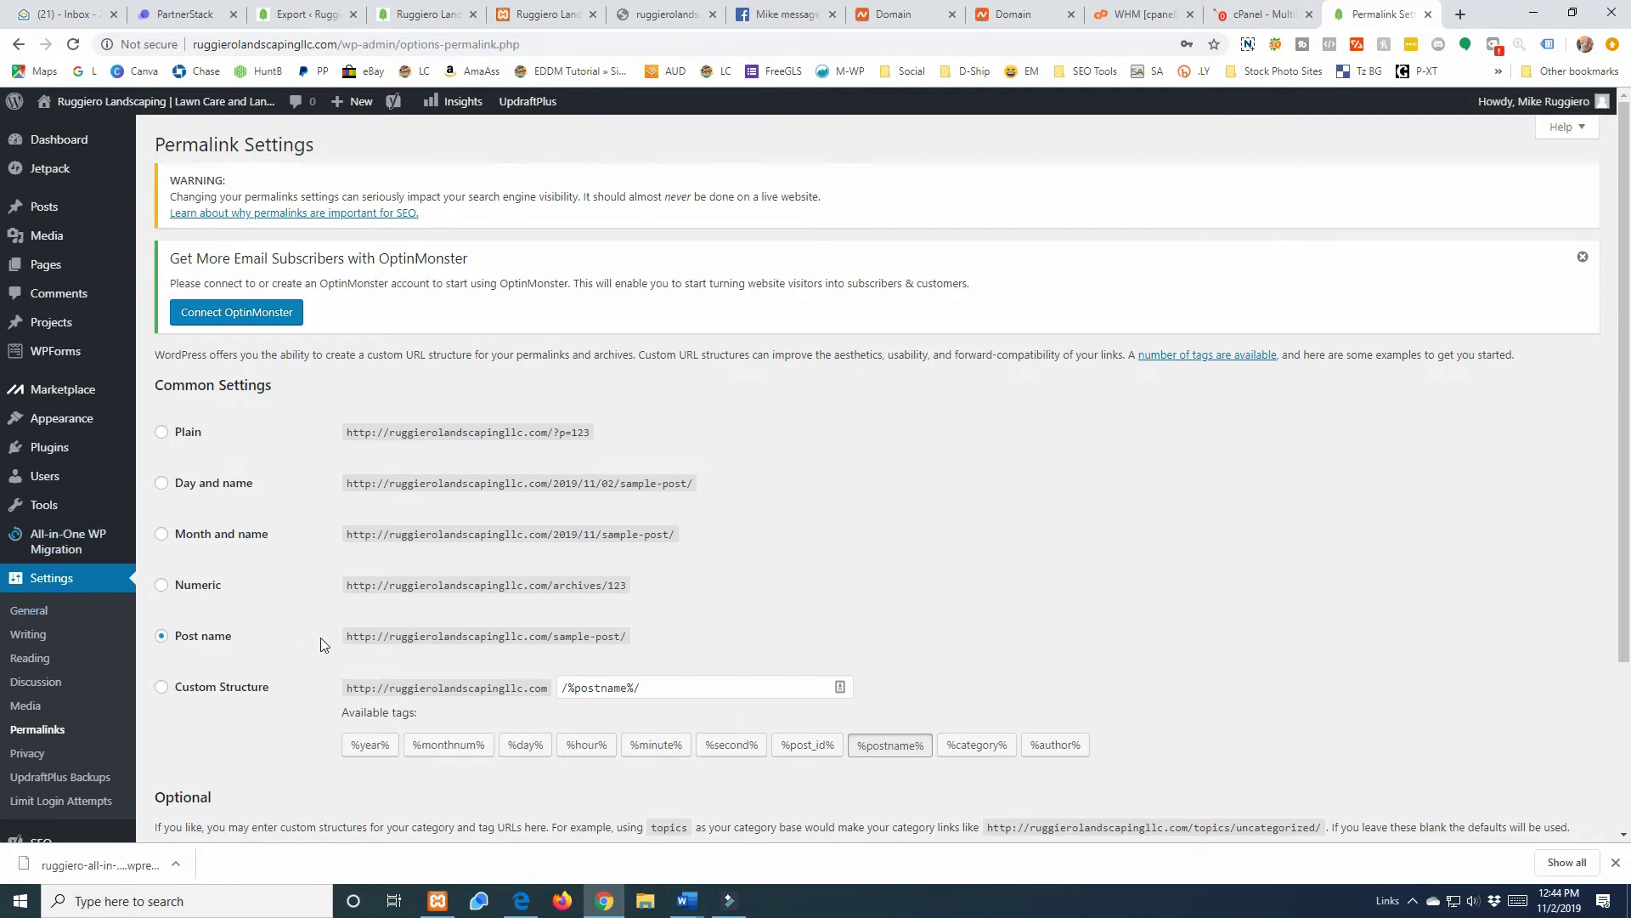
# Re-save the Post name permalink structure so it updates for the new domain.
pyautogui.scroll(-3, 320, 641)
pyautogui.click(207, 756)
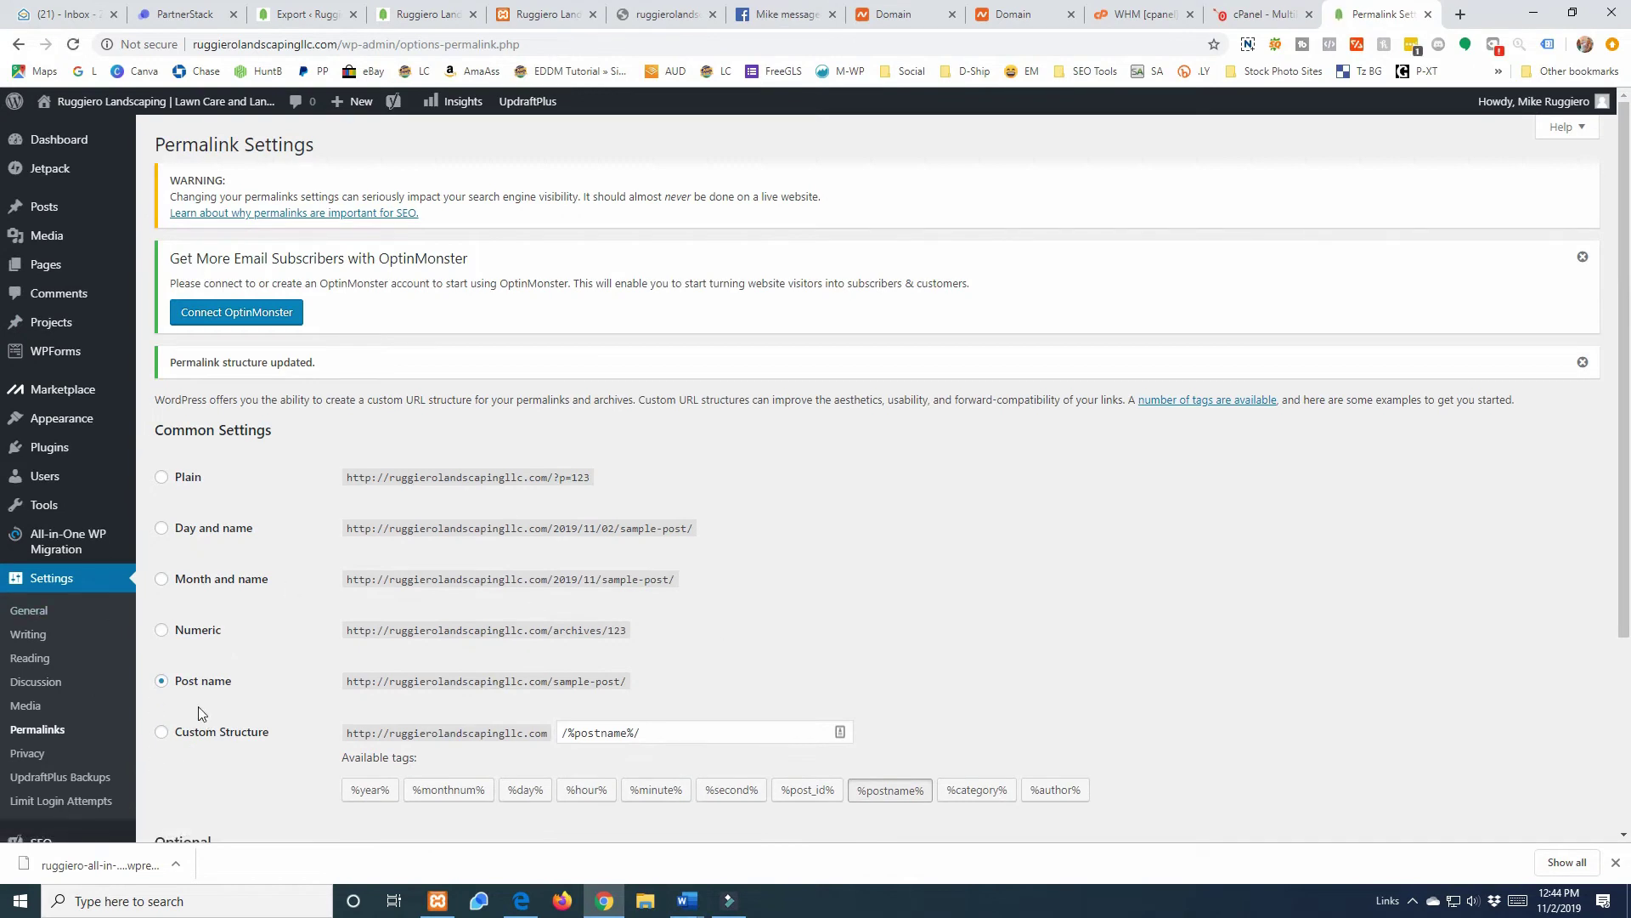
pyautogui.scroll(-2, 110, 611)
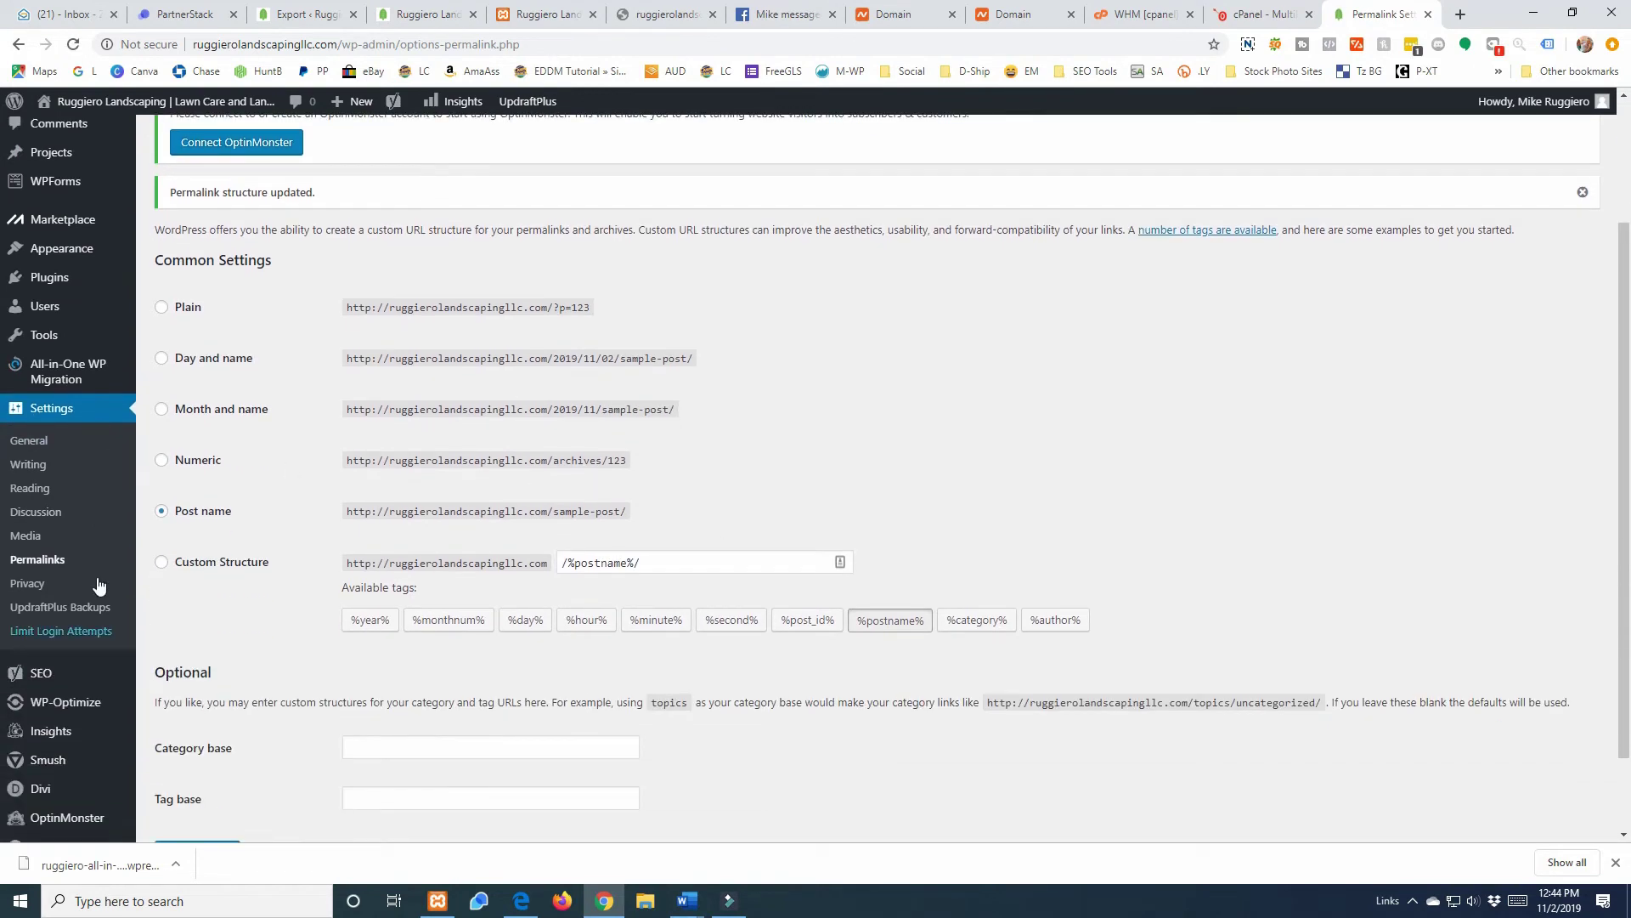
# Turn off 'Organize my uploads into month- and year-based folders' in Media settings and save.
pyautogui.click(48, 544)
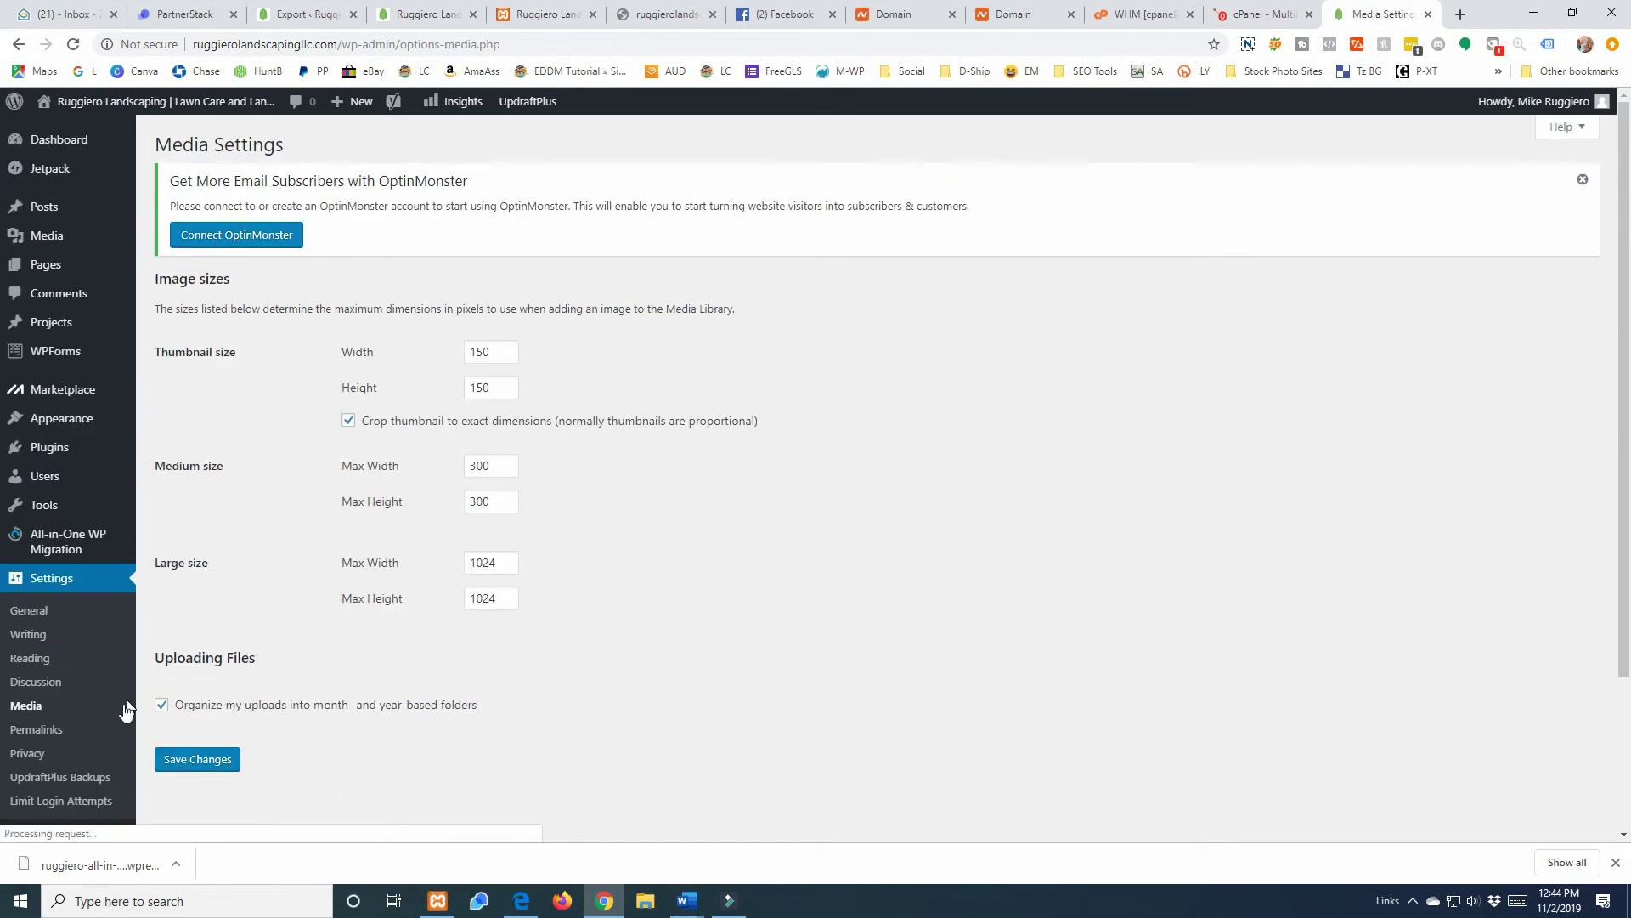
pyautogui.click(161, 704)
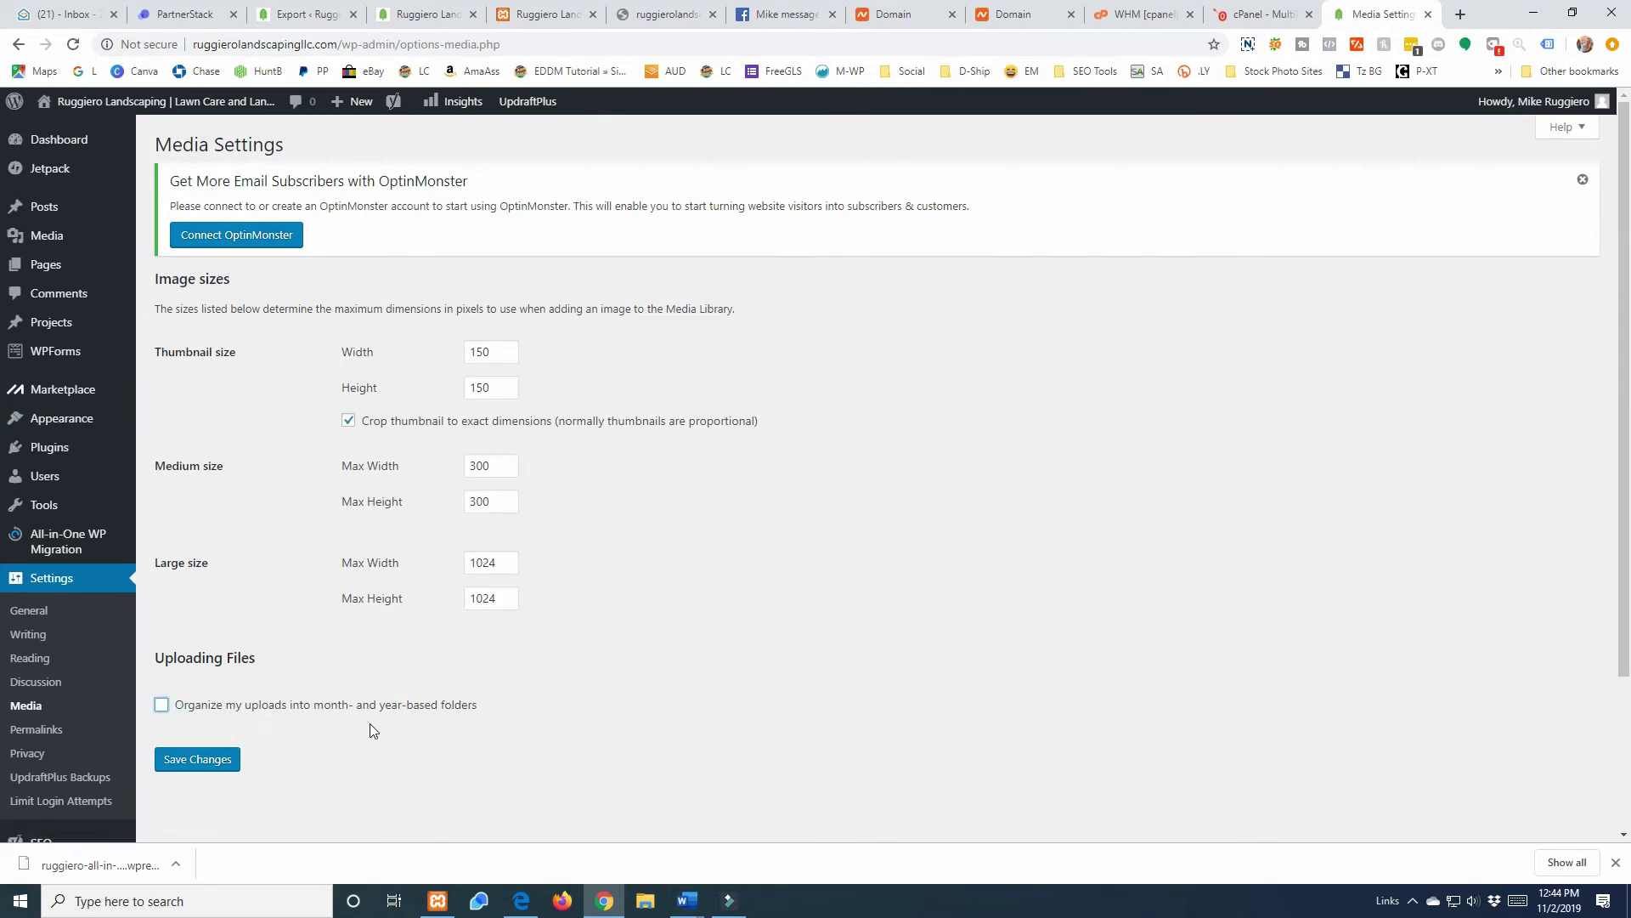
pyautogui.click(209, 768)
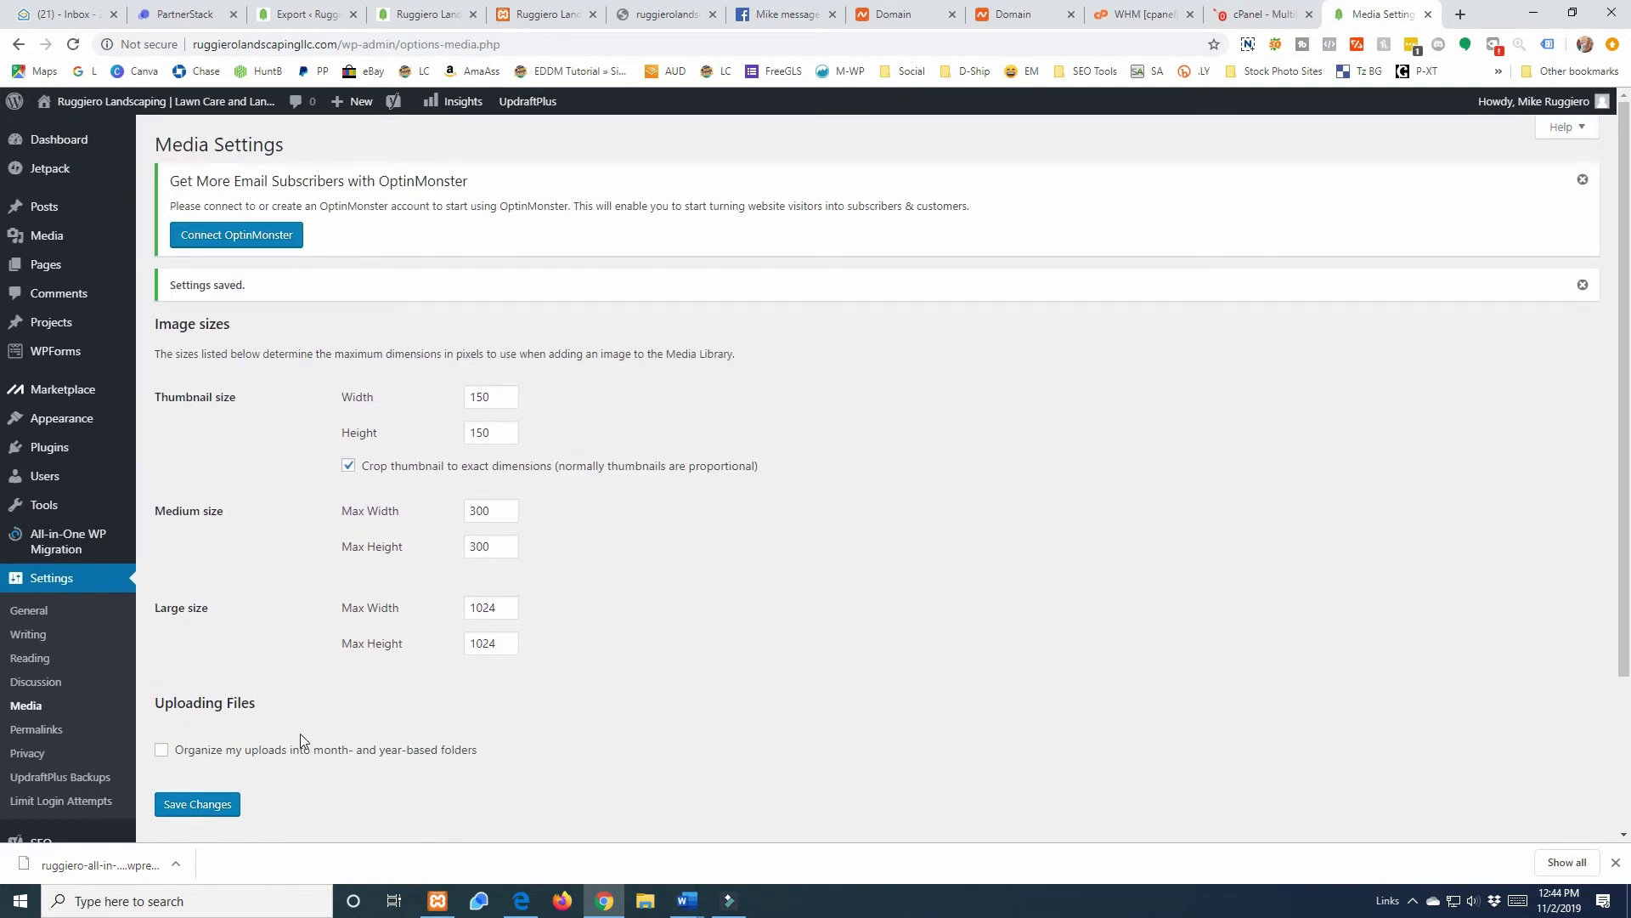
# Review the Installed Plugins list showing 13 plugins, 12 active.
pyautogui.click(68, 450)
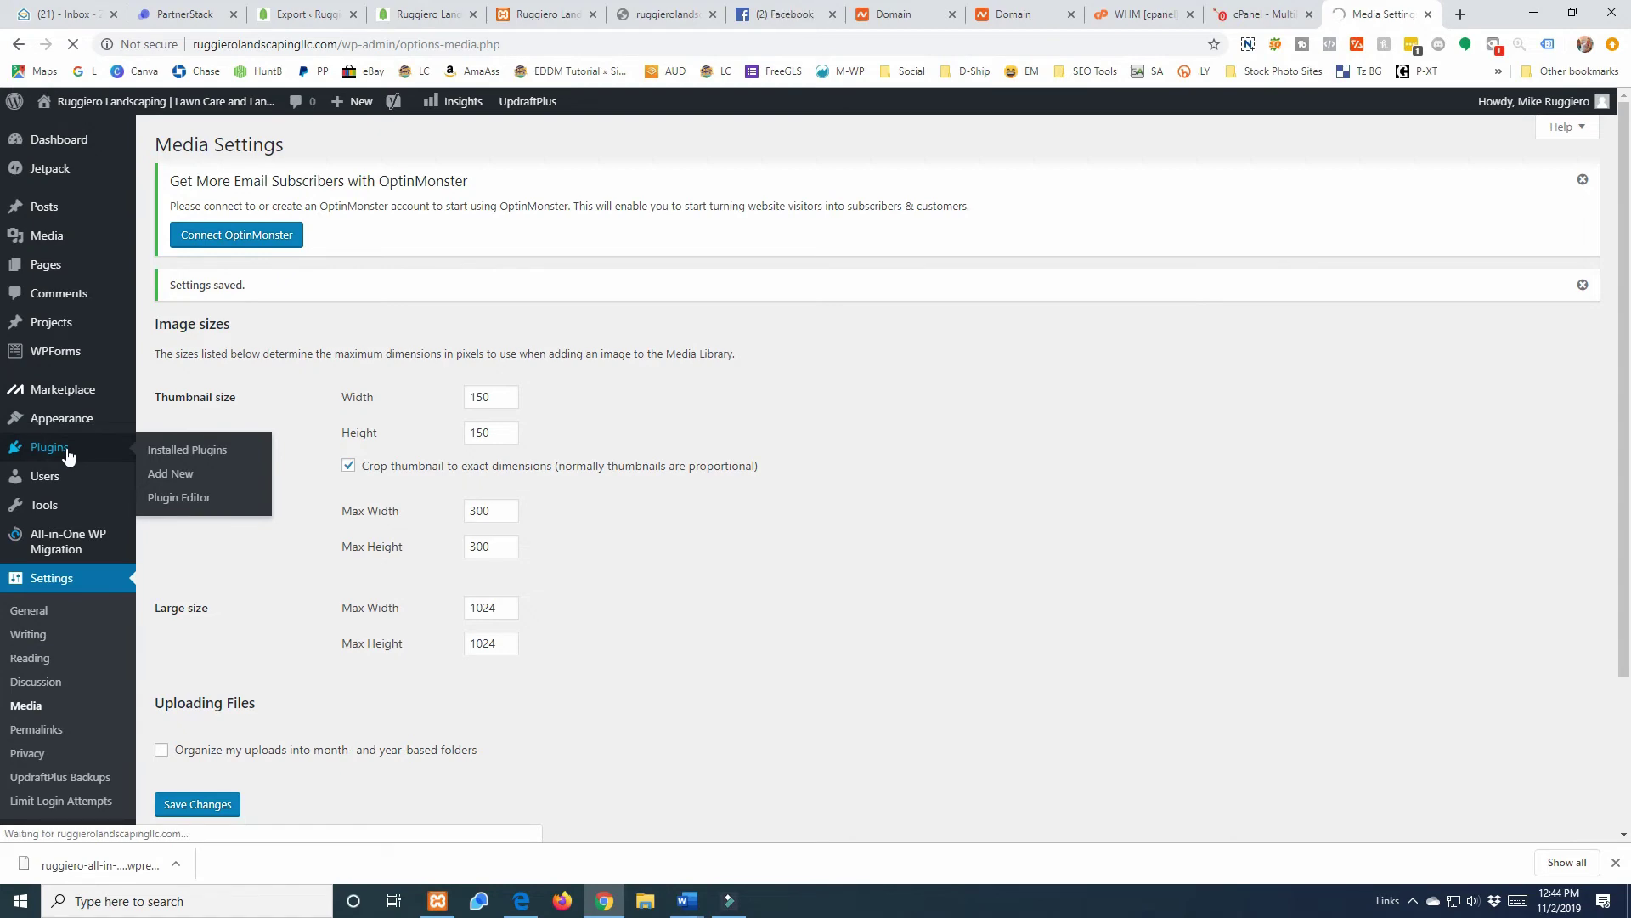
pyautogui.scroll(-6, 649, 529)
pyautogui.scroll(-4, 391, 505)
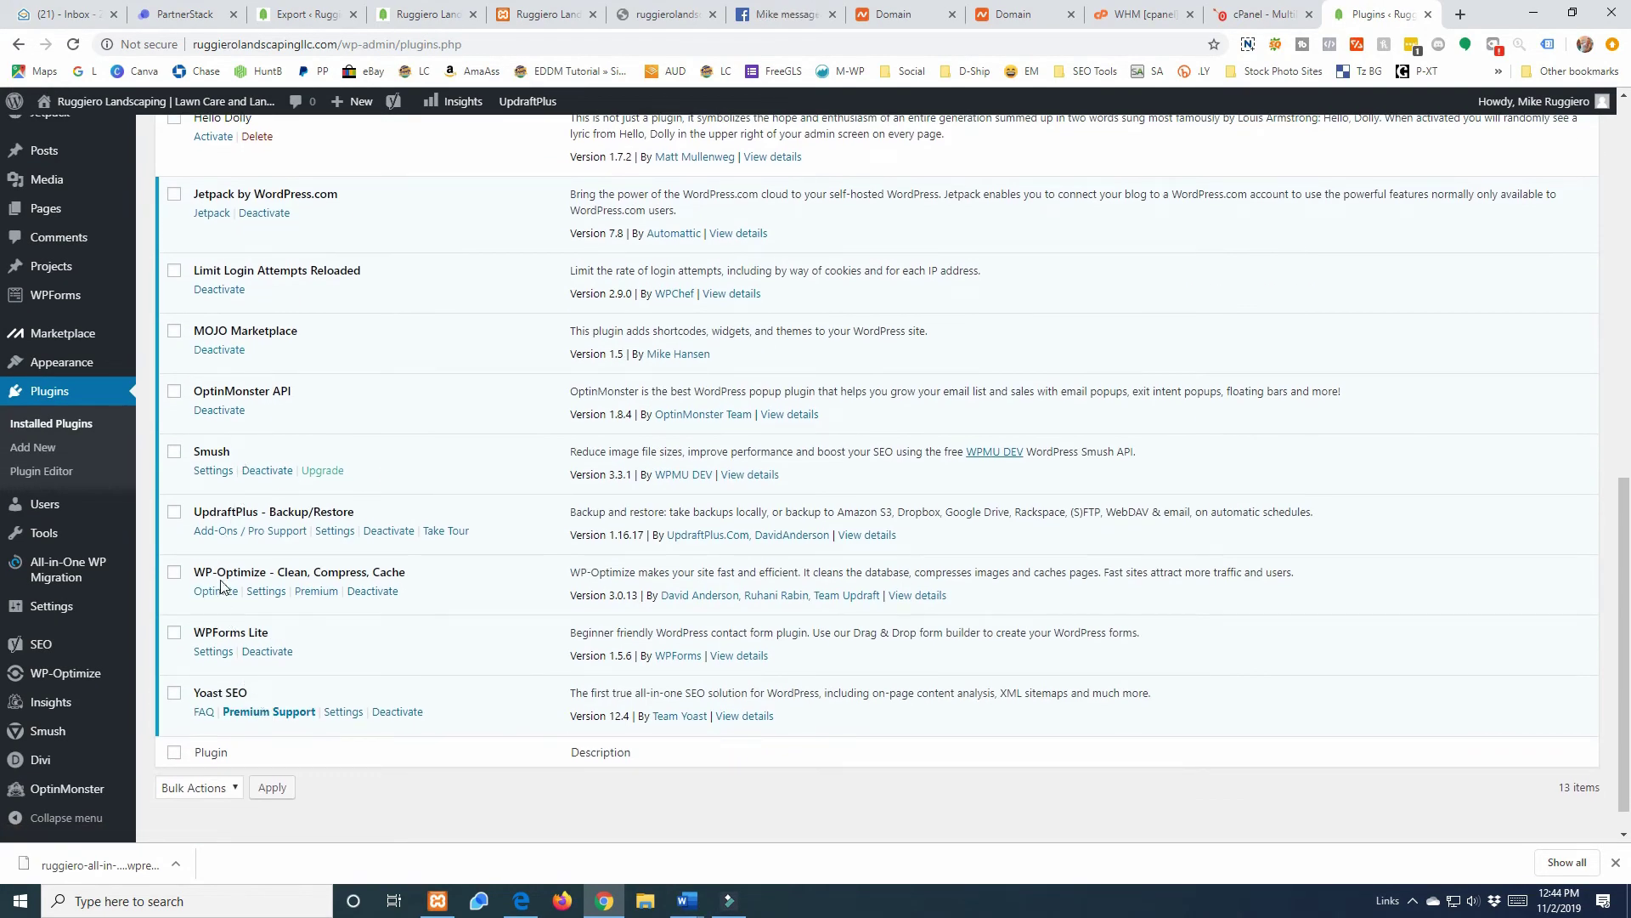
pyautogui.scroll(3, 226, 573)
pyautogui.scroll(3, 226, 574)
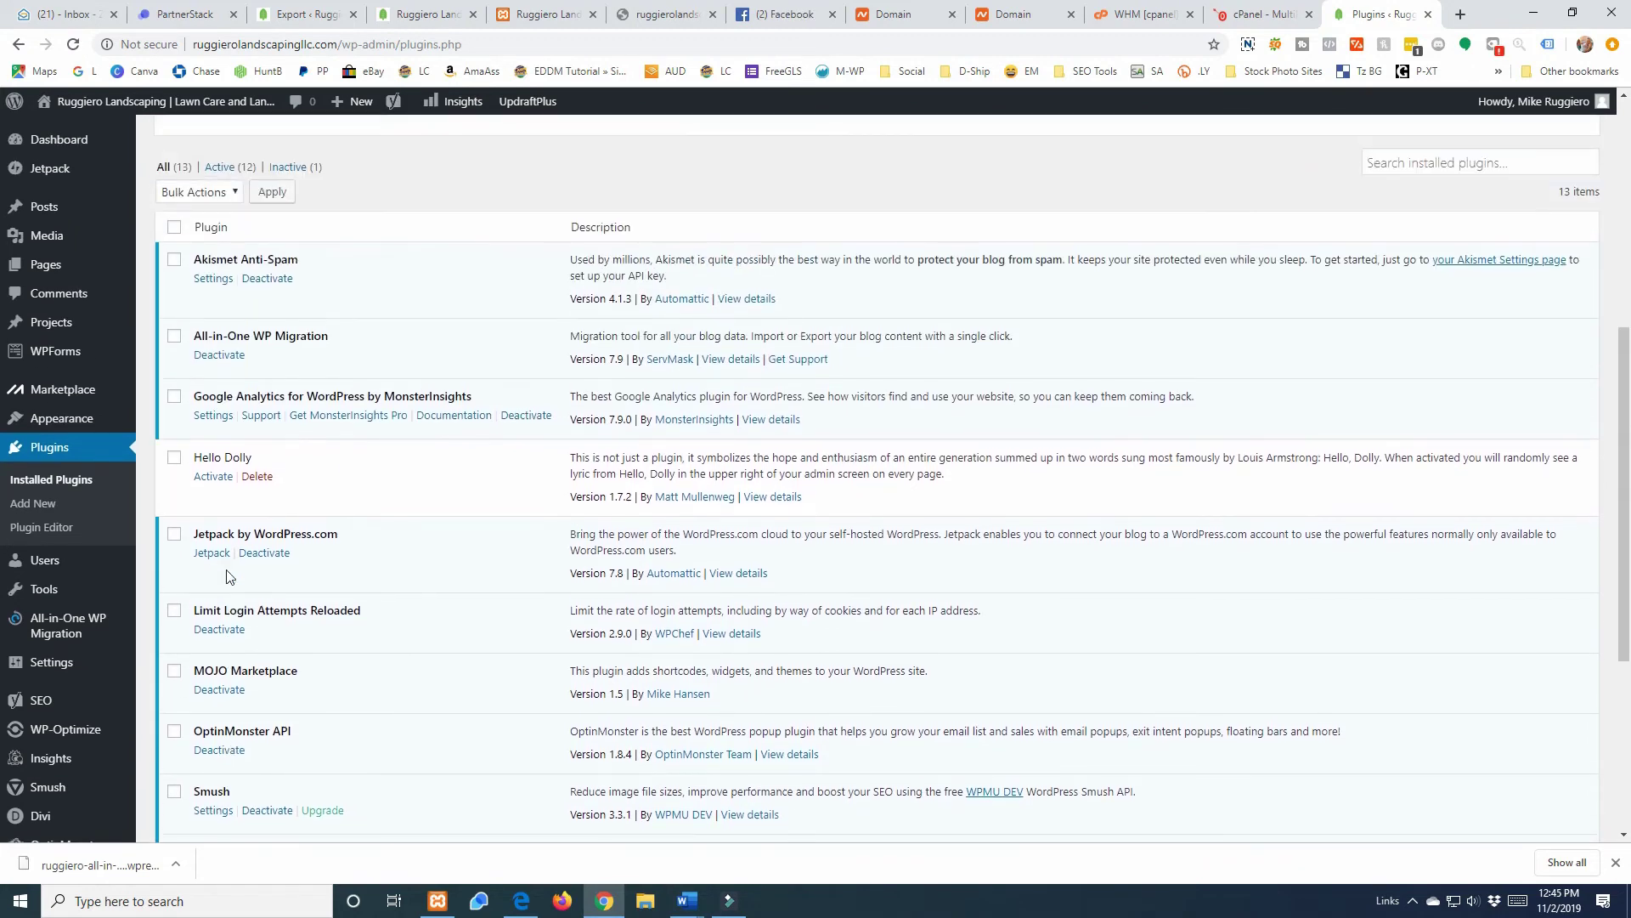
pyautogui.scroll(2, 489, 368)
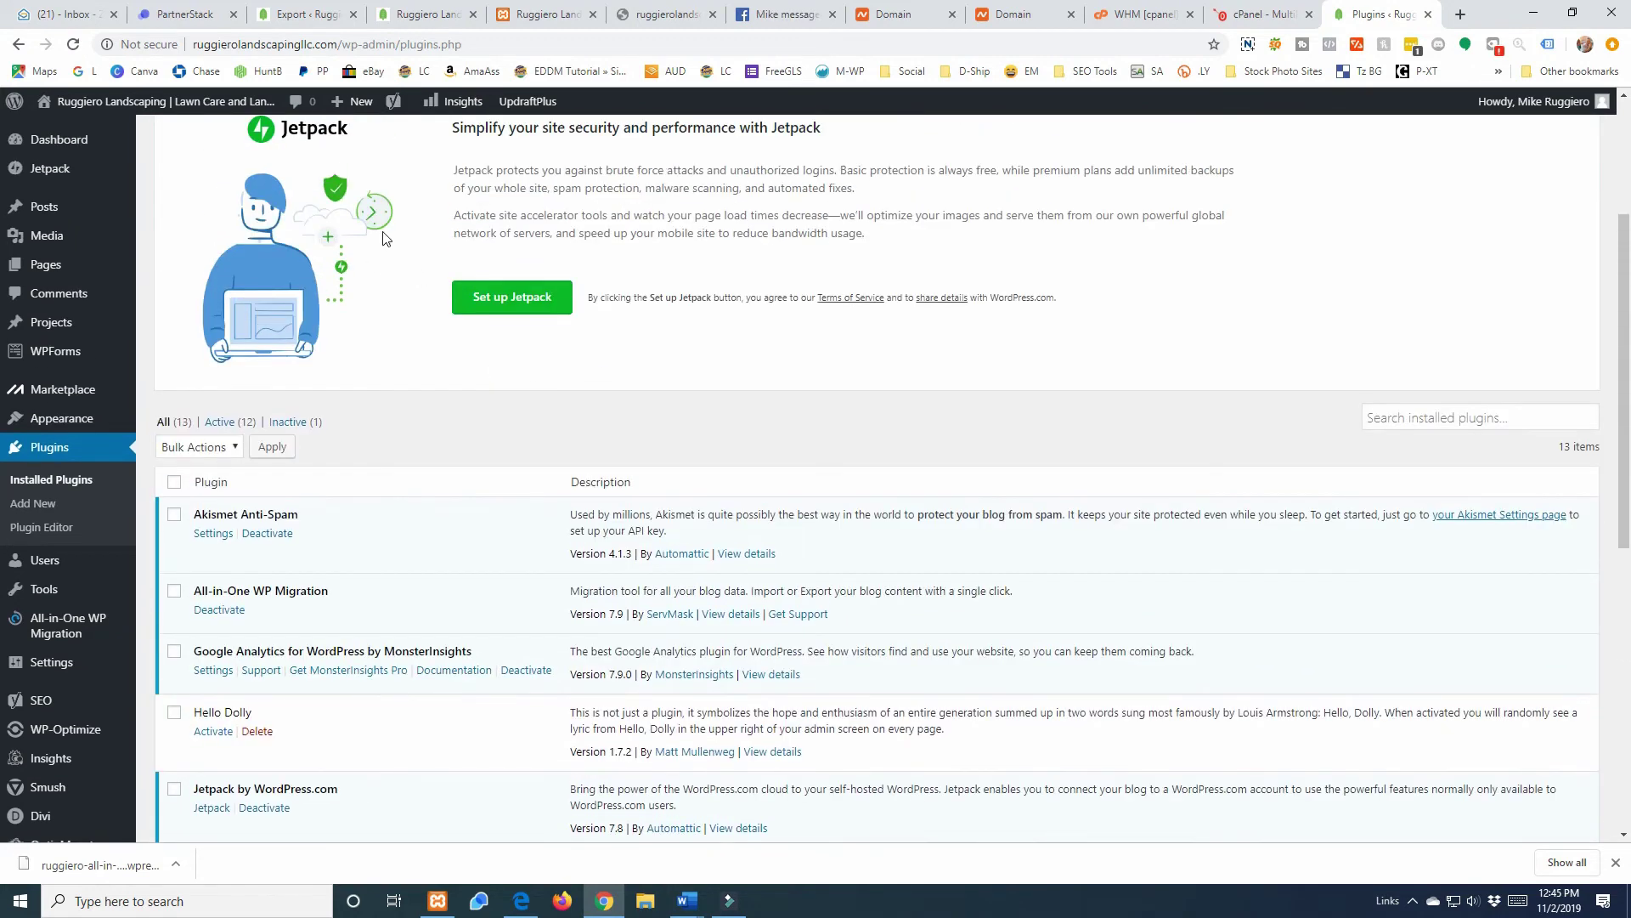
pyautogui.scroll(3, 382, 238)
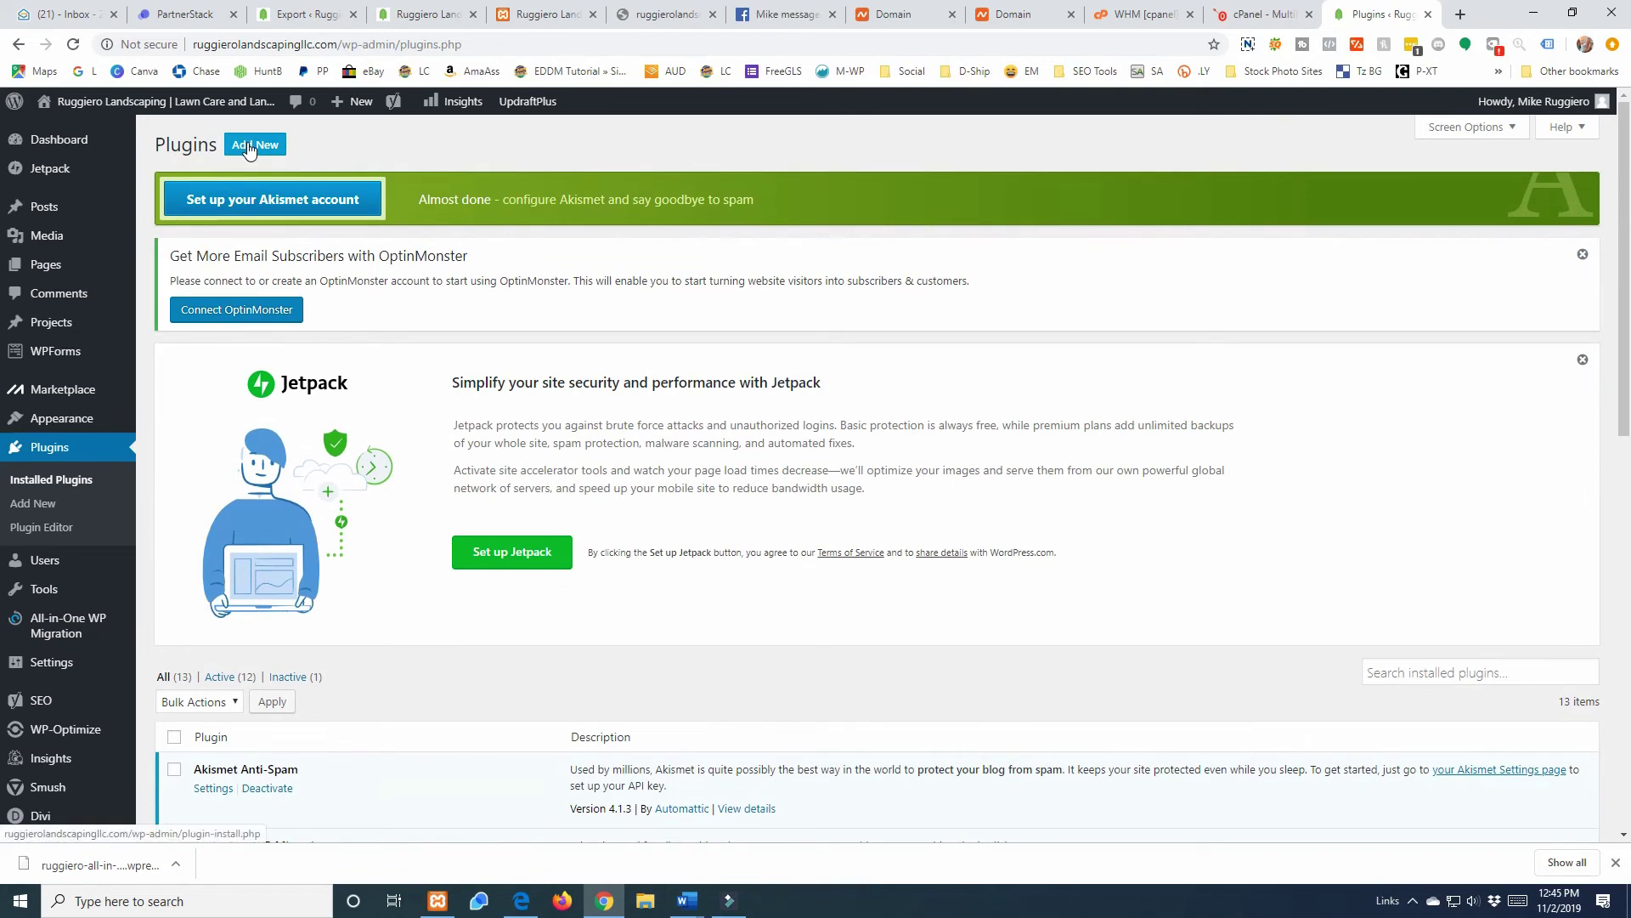
# Search Add New for 'really simple ssl', then install and activate Really Simple SSL.
pyautogui.click(248, 147)
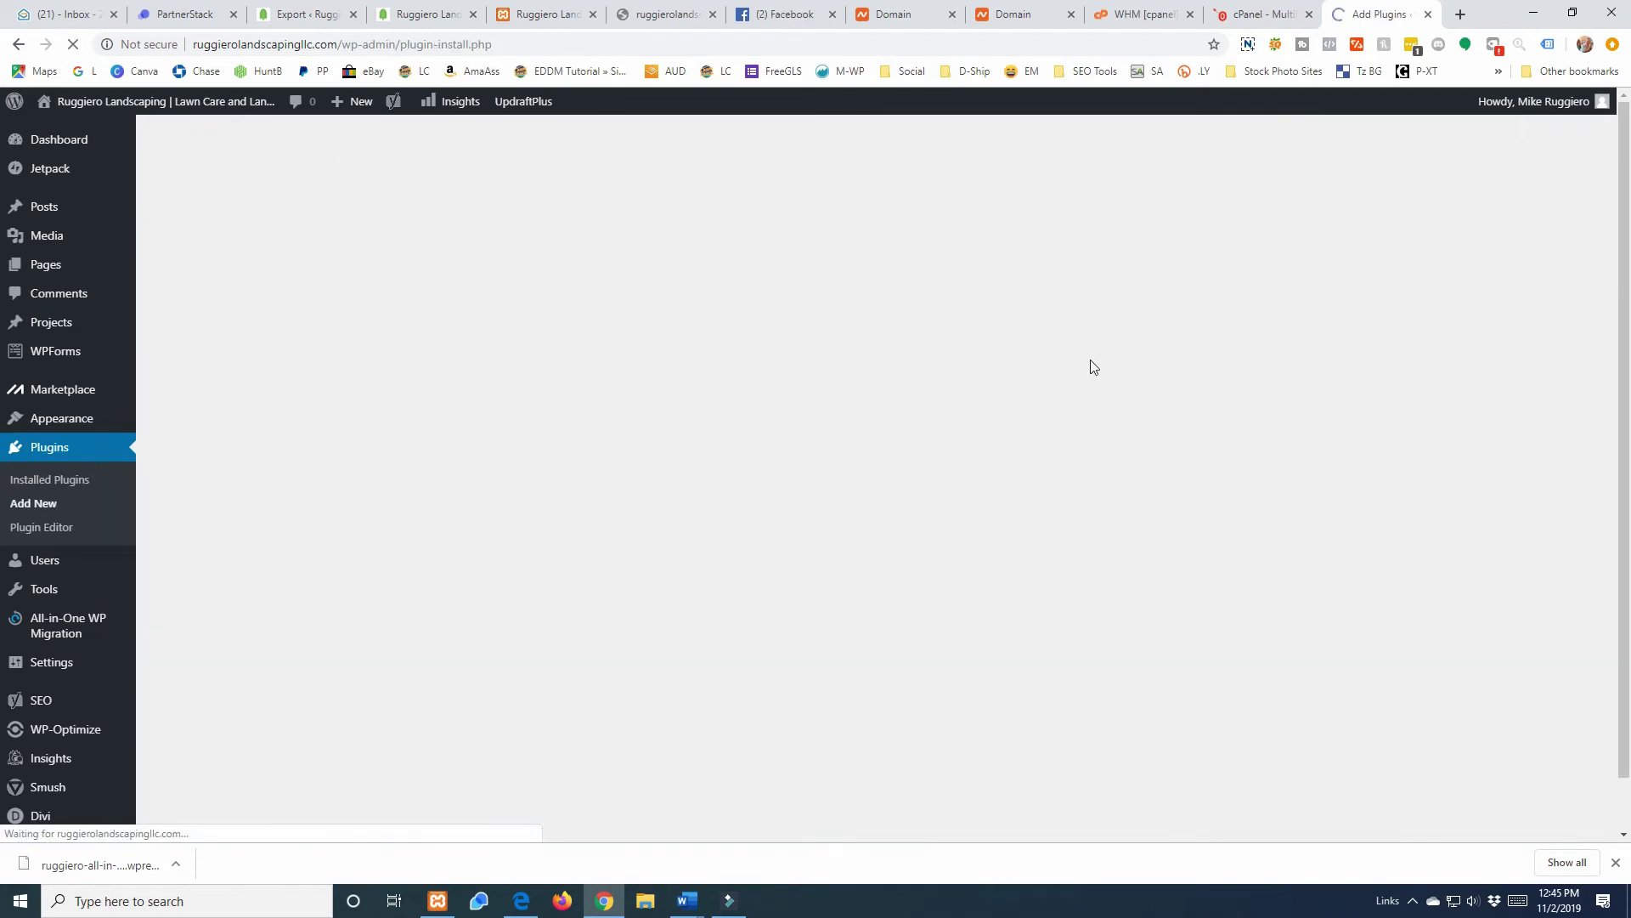
pyautogui.click(1378, 299)
pyautogui.write('rea')
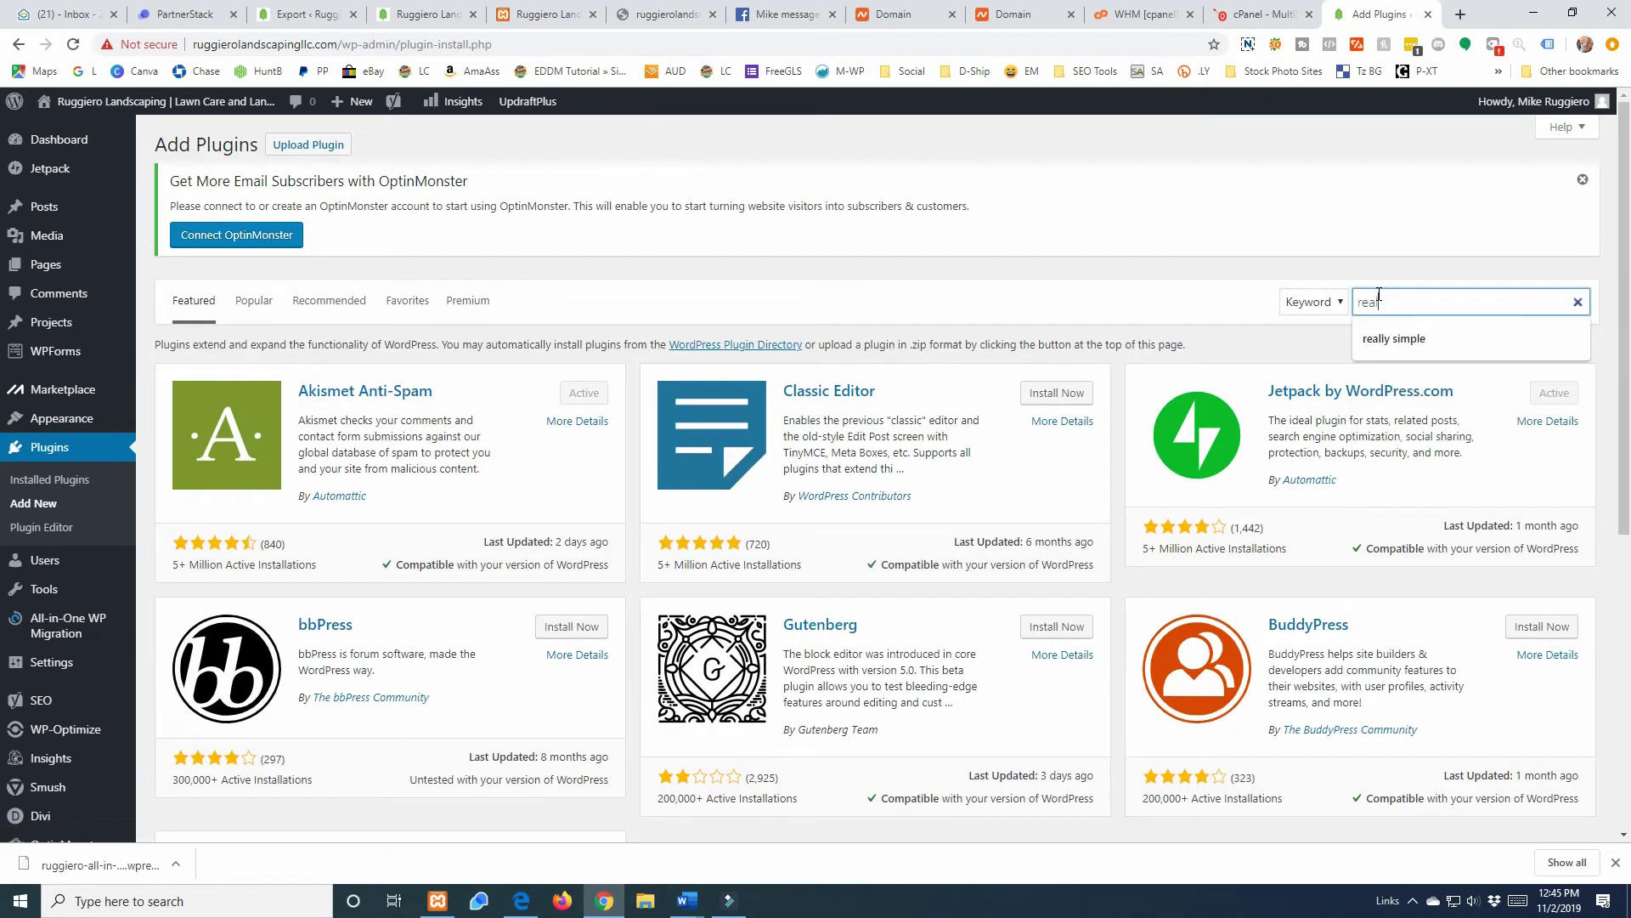
pyautogui.write('ll')
pyautogui.press('Return')
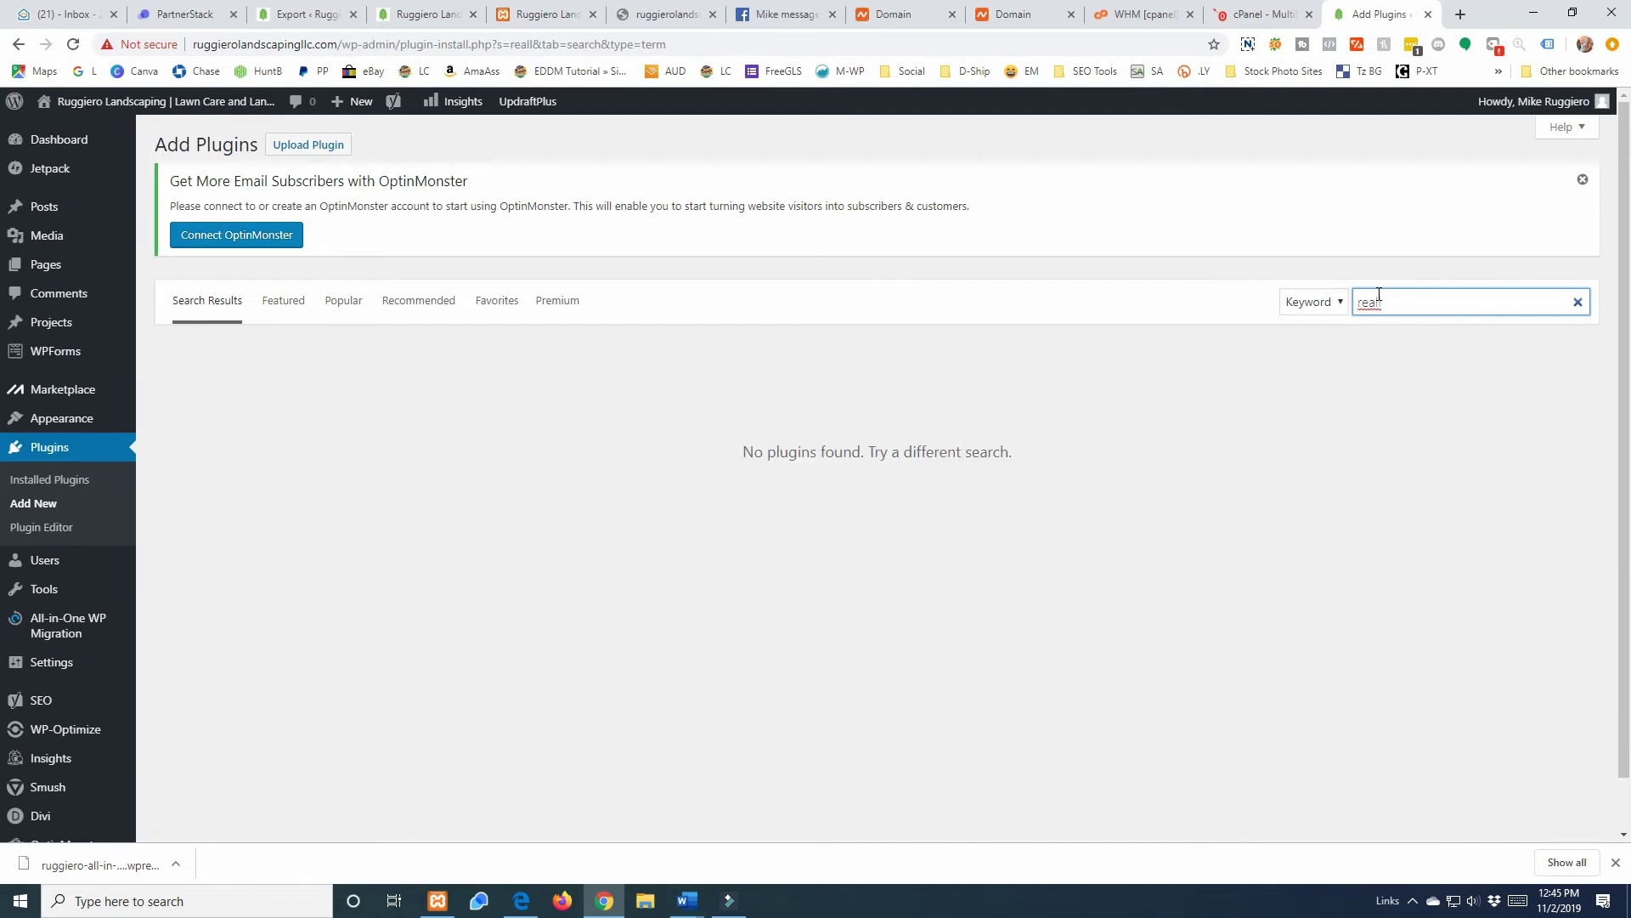
pyautogui.write('ly simple ssl')
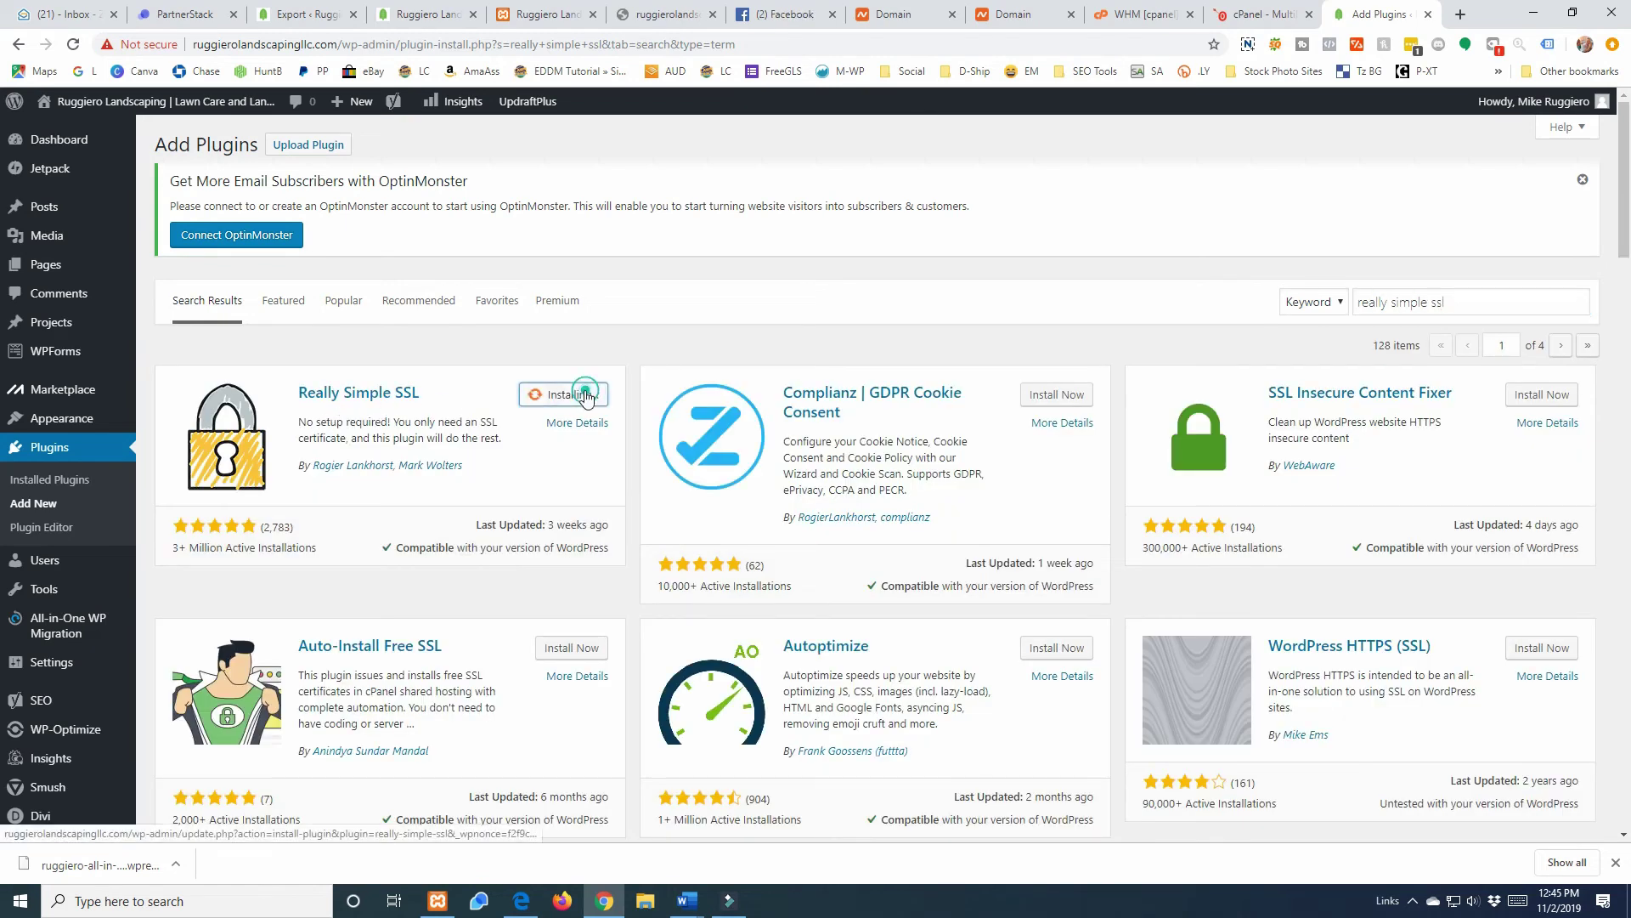
pyautogui.click(564, 394)
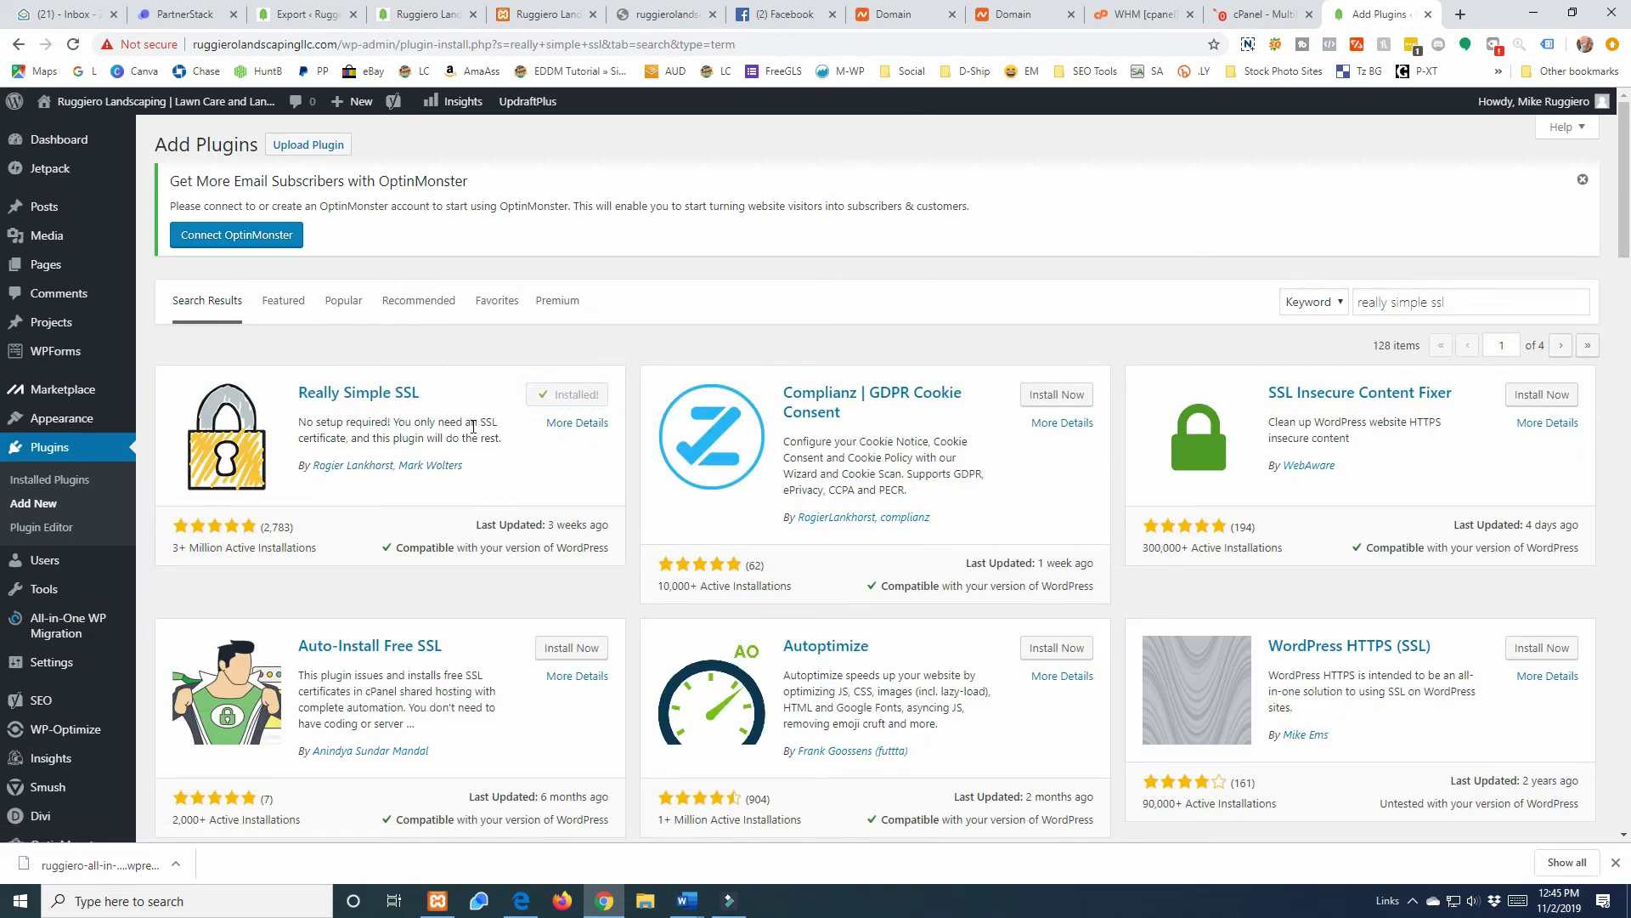
pyautogui.click(570, 401)
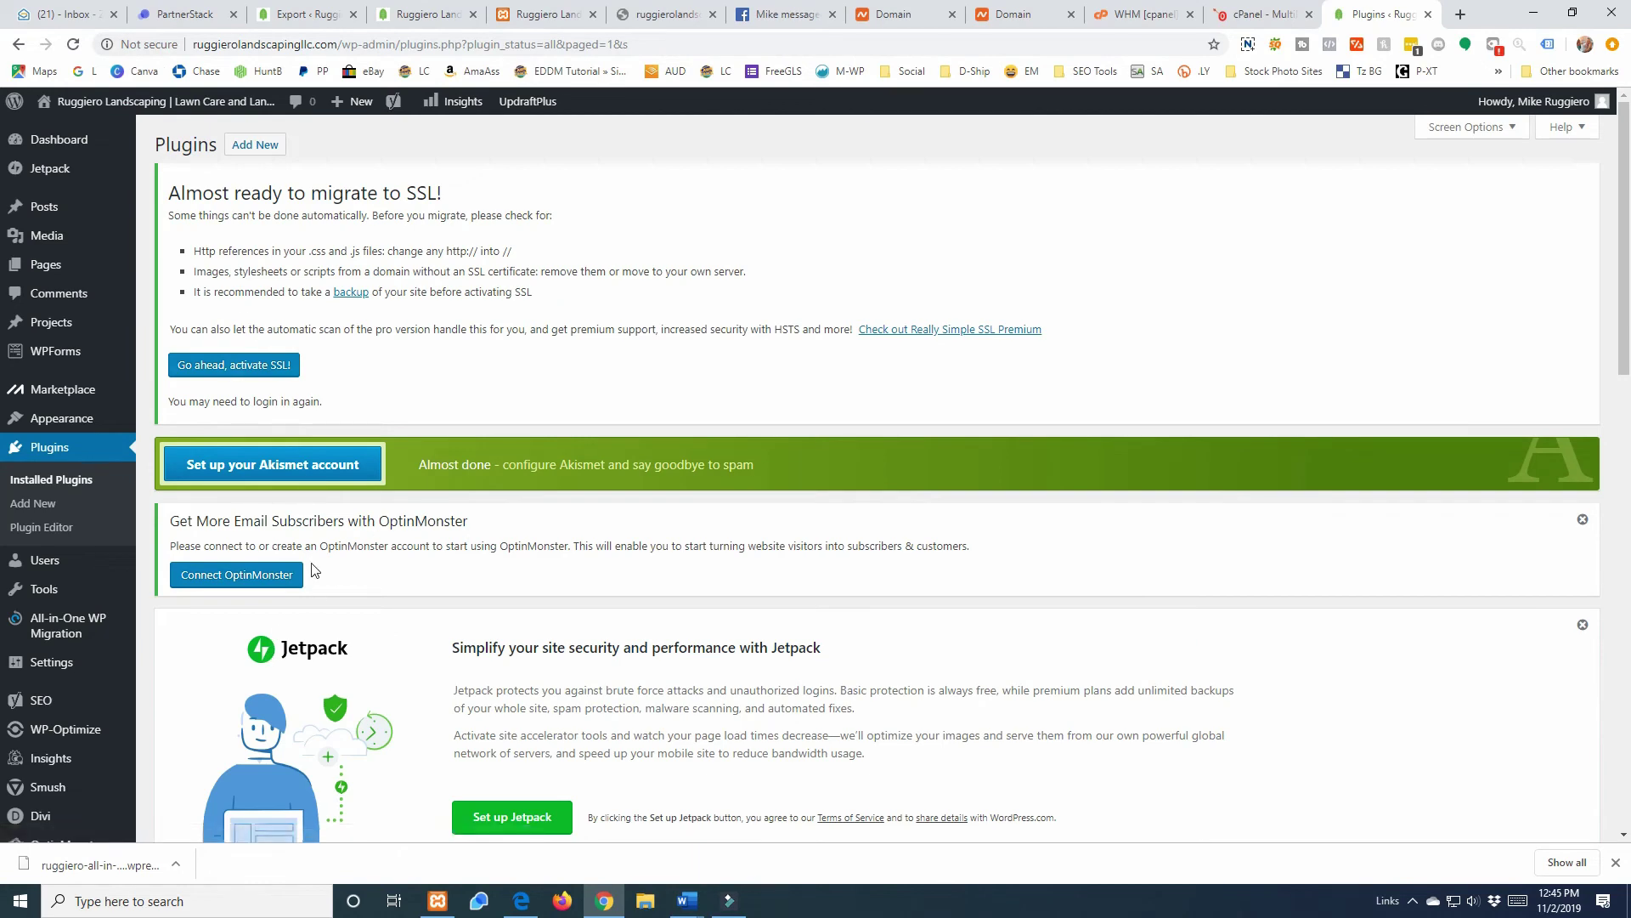
# Activate SSL from the Really Simple SSL settings page and log back into WordPress.
pyautogui.scroll(-10, 288, 476)
pyautogui.scroll(-3, 288, 472)
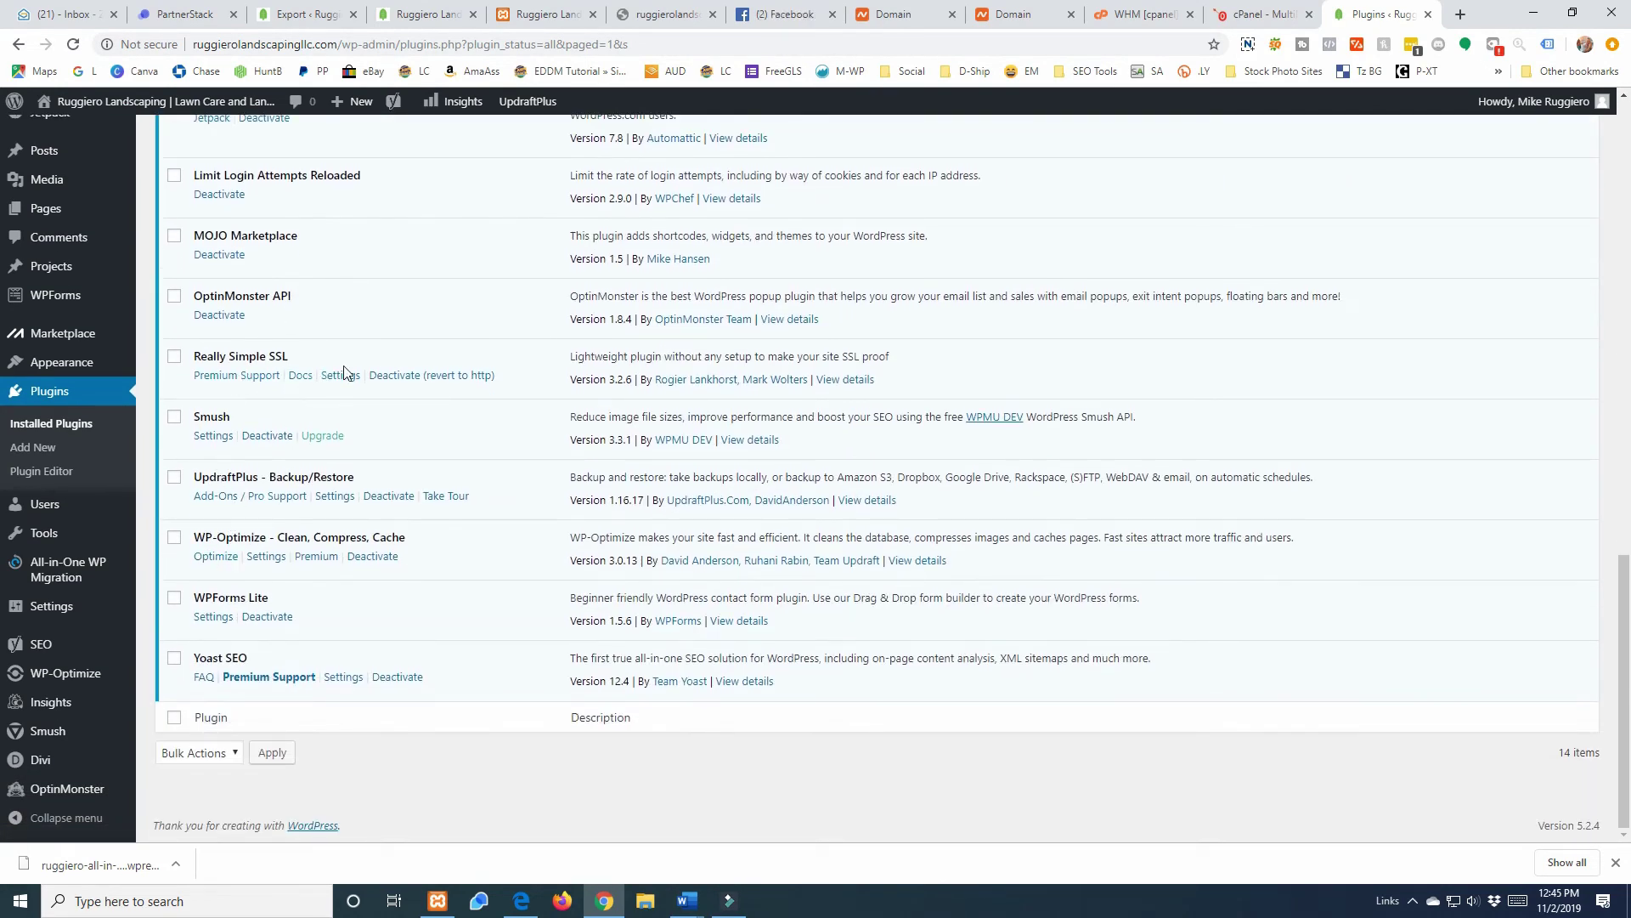
pyautogui.click(334, 380)
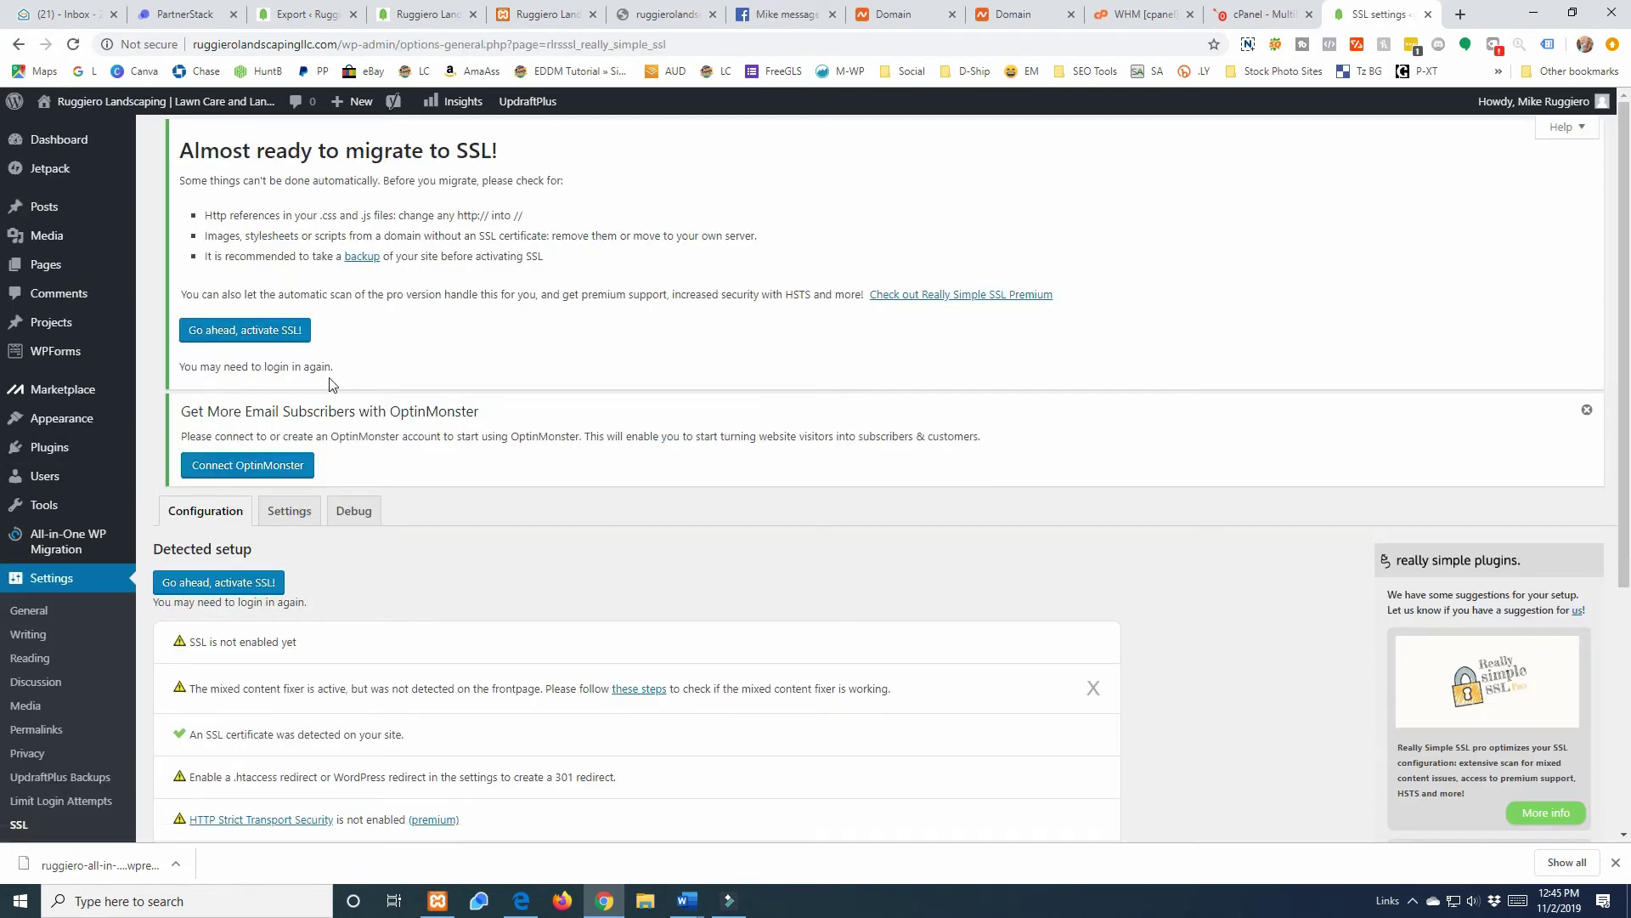
pyautogui.click(266, 337)
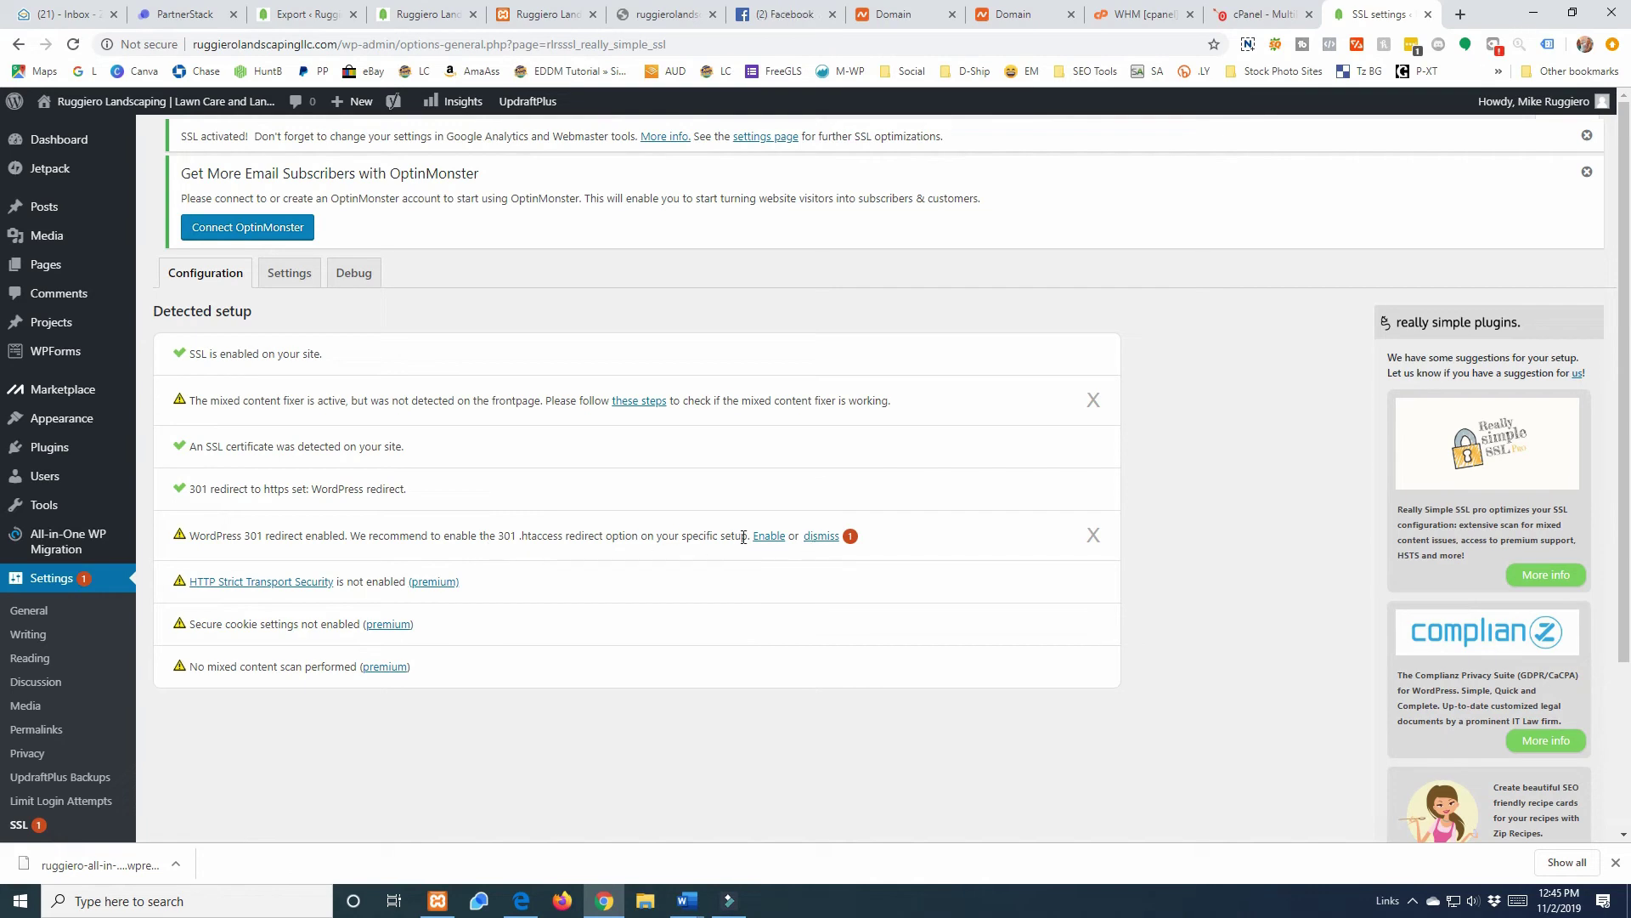
pyautogui.click(297, 281)
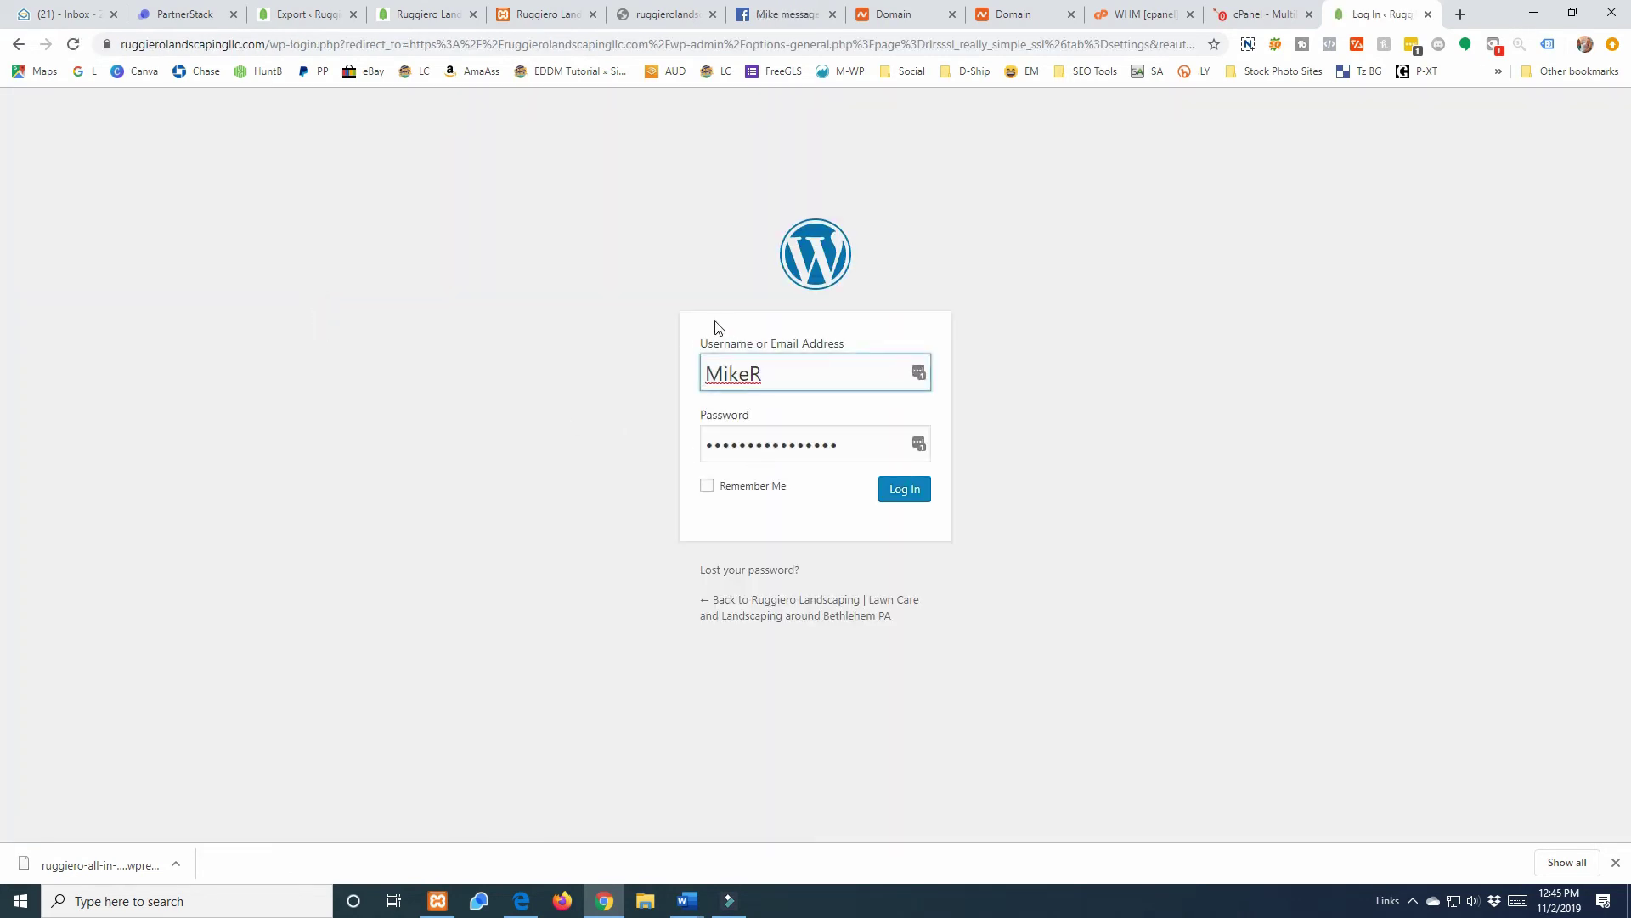
pyautogui.click(908, 492)
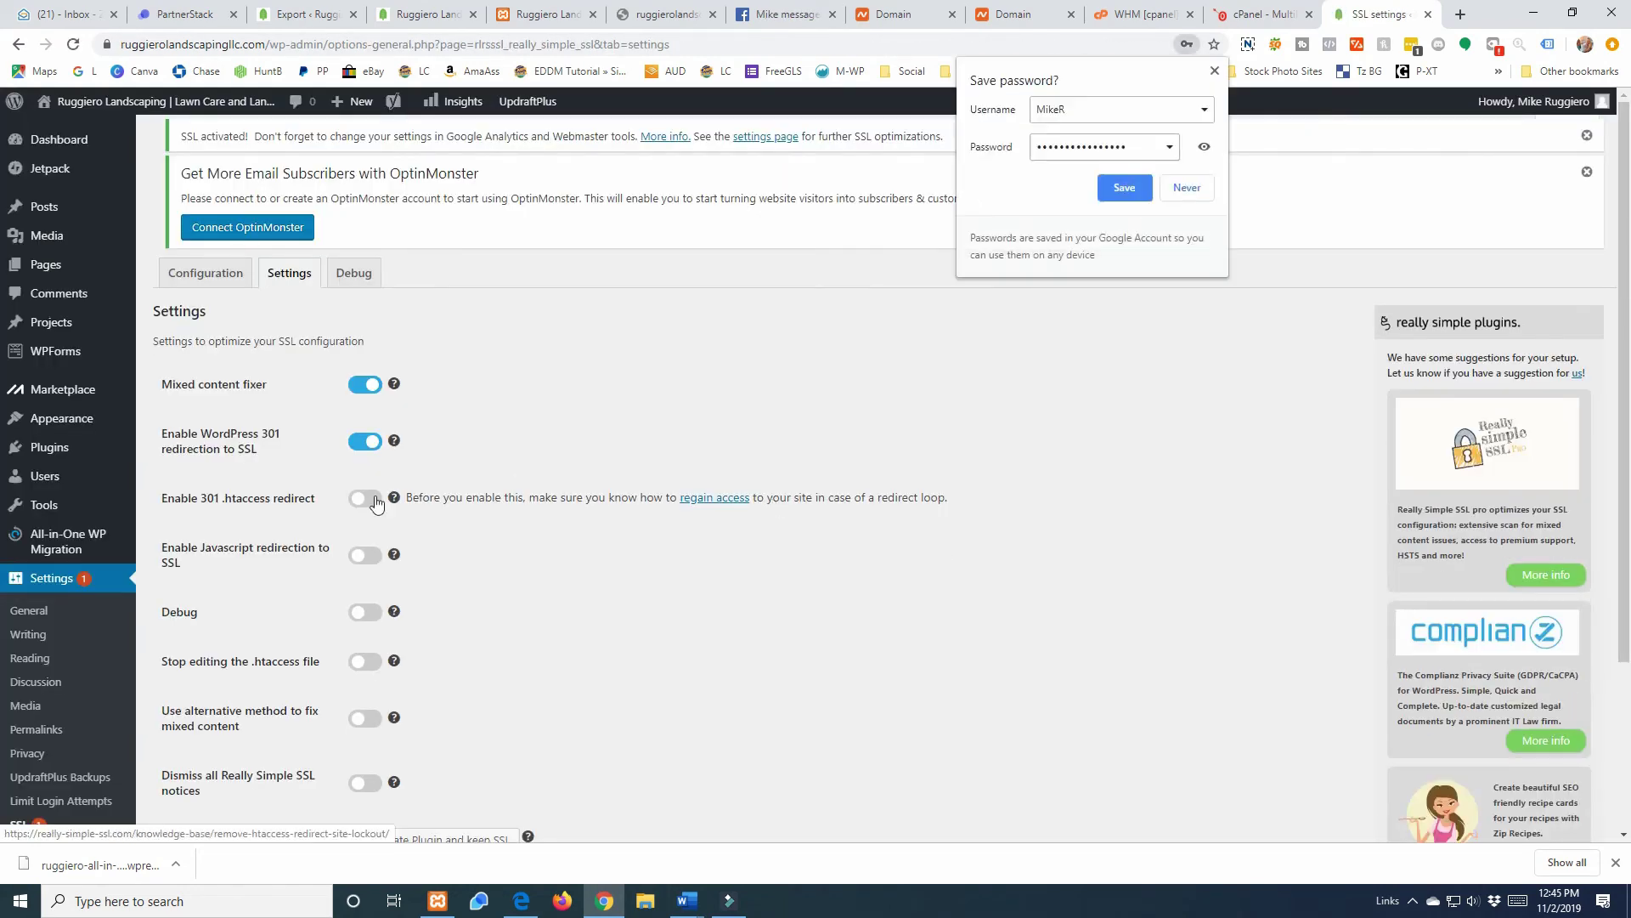
# Enable the 301 .htaccess redirect, save the SSL settings, and select the site's domain.
pyautogui.click(361, 501)
pyautogui.moveTo(395, 508)
pyautogui.scroll(-3, 395, 508)
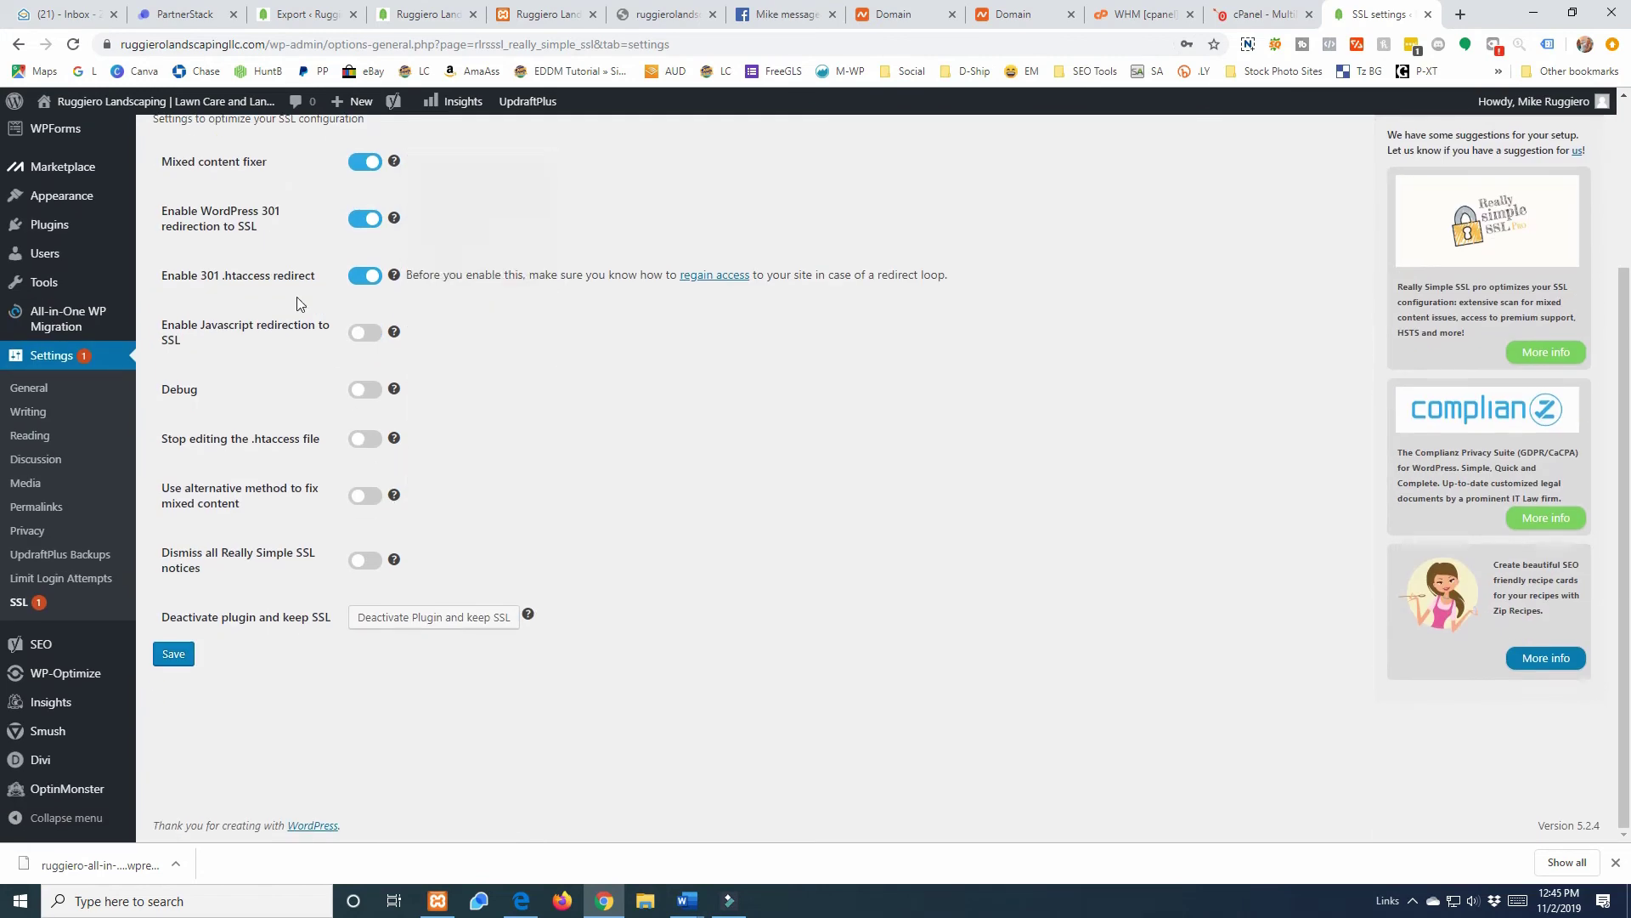
pyautogui.click(174, 655)
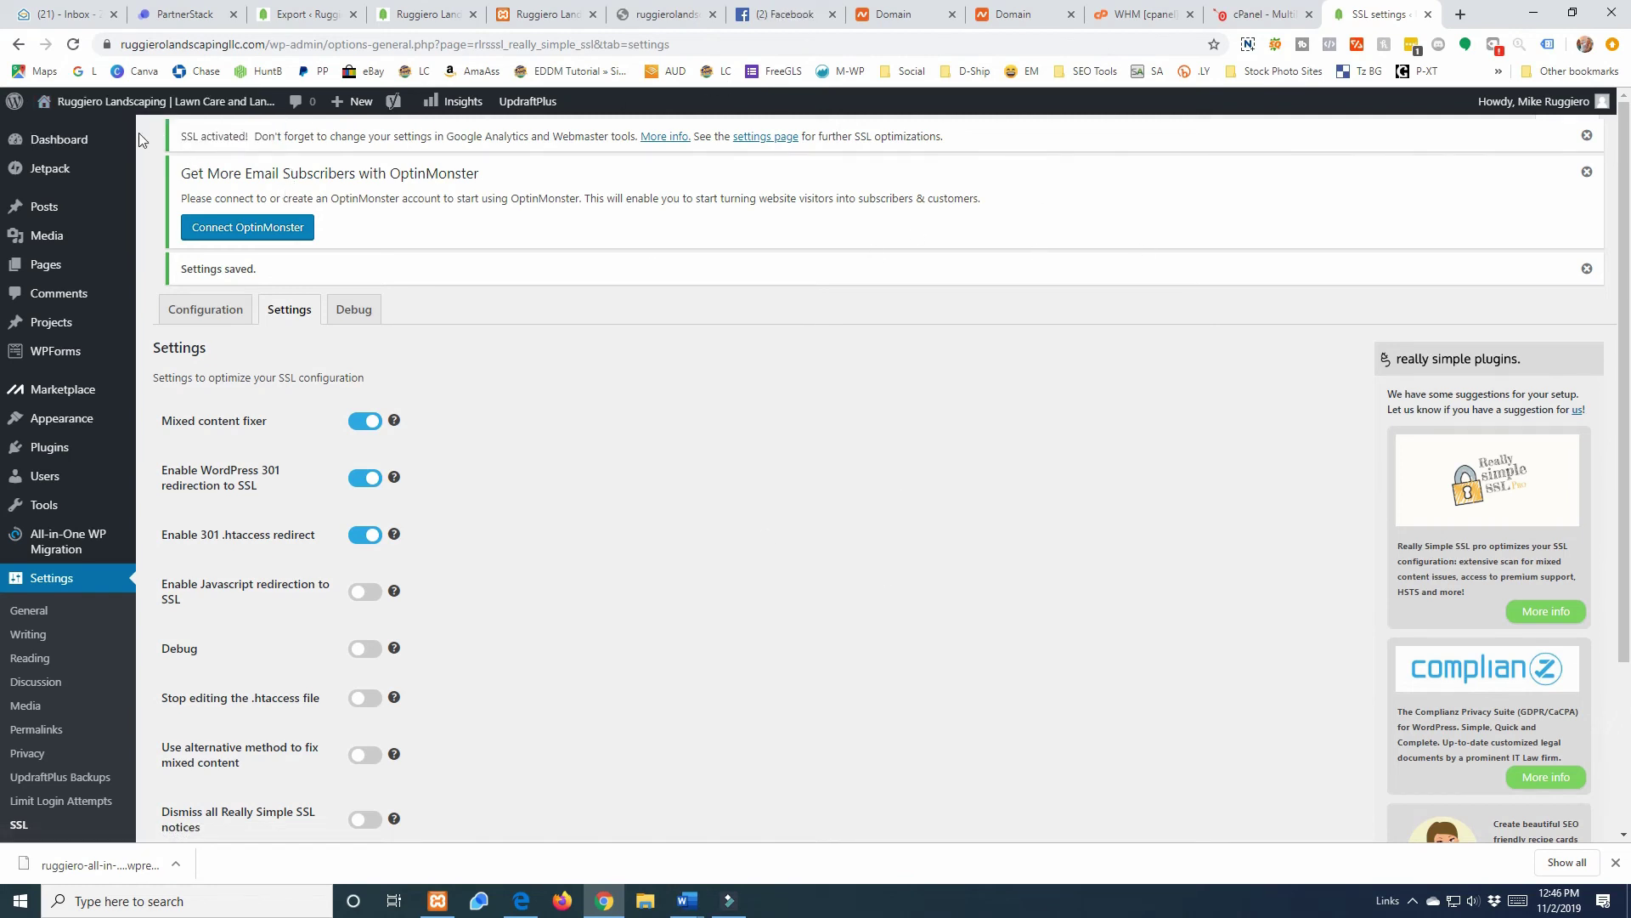
pyautogui.moveTo(265, 44); pyautogui.dragTo(102, 49)
pyautogui.hotkey('ctrl', 'c')
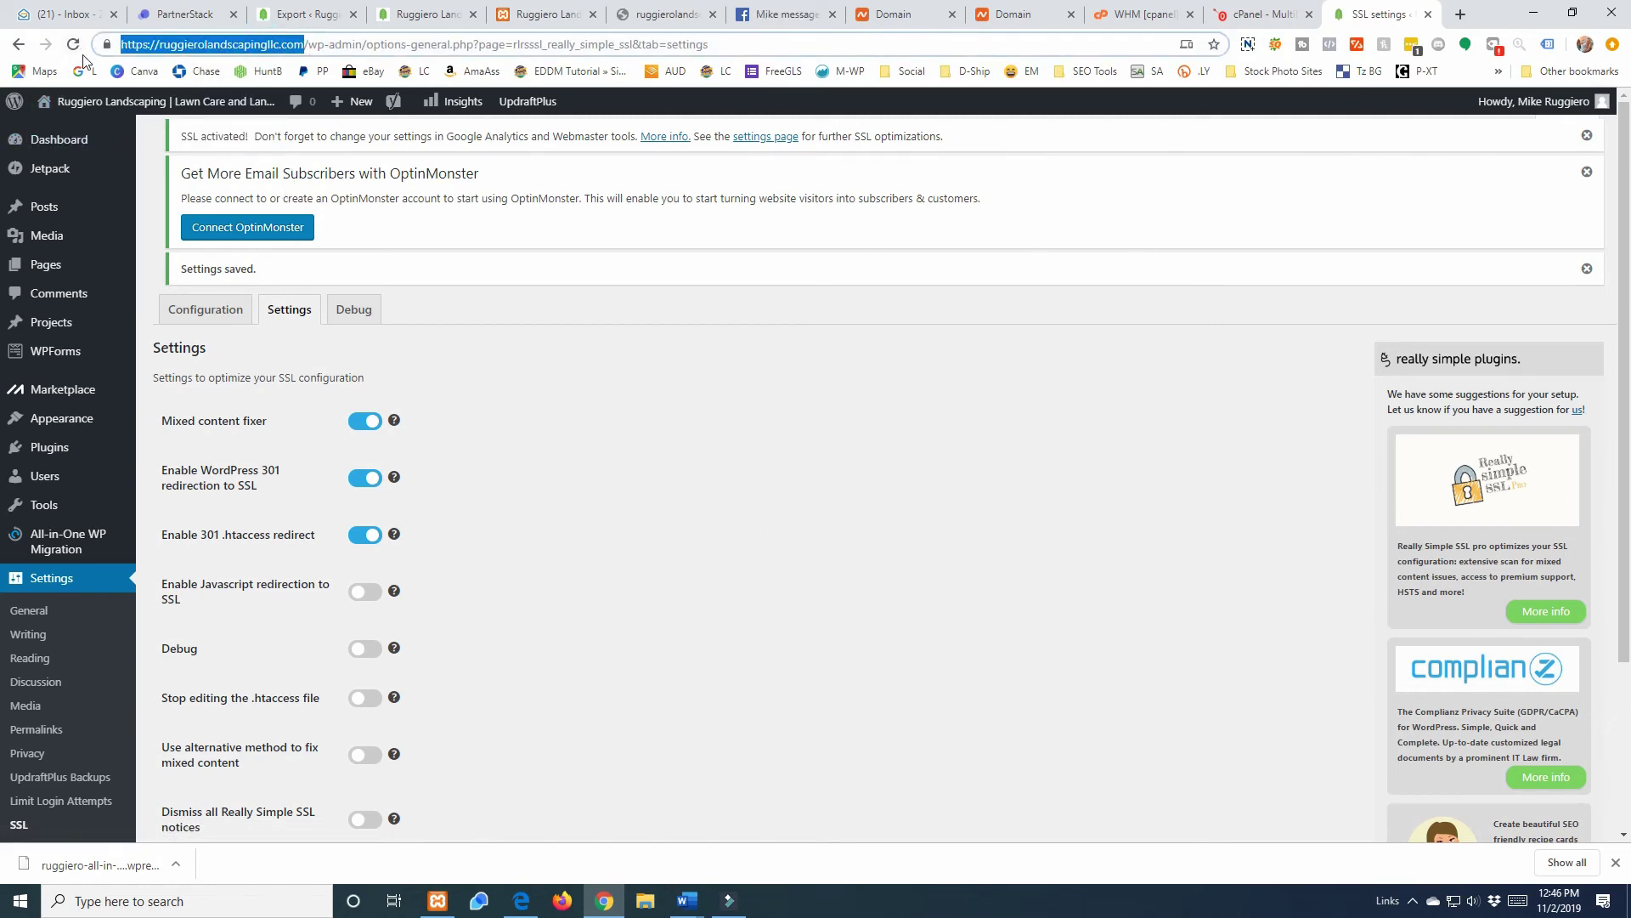
# Load the copied domain in a new incognito window and scroll the home page.
pyautogui.click(1611, 44)
pyautogui.click(1480, 136)
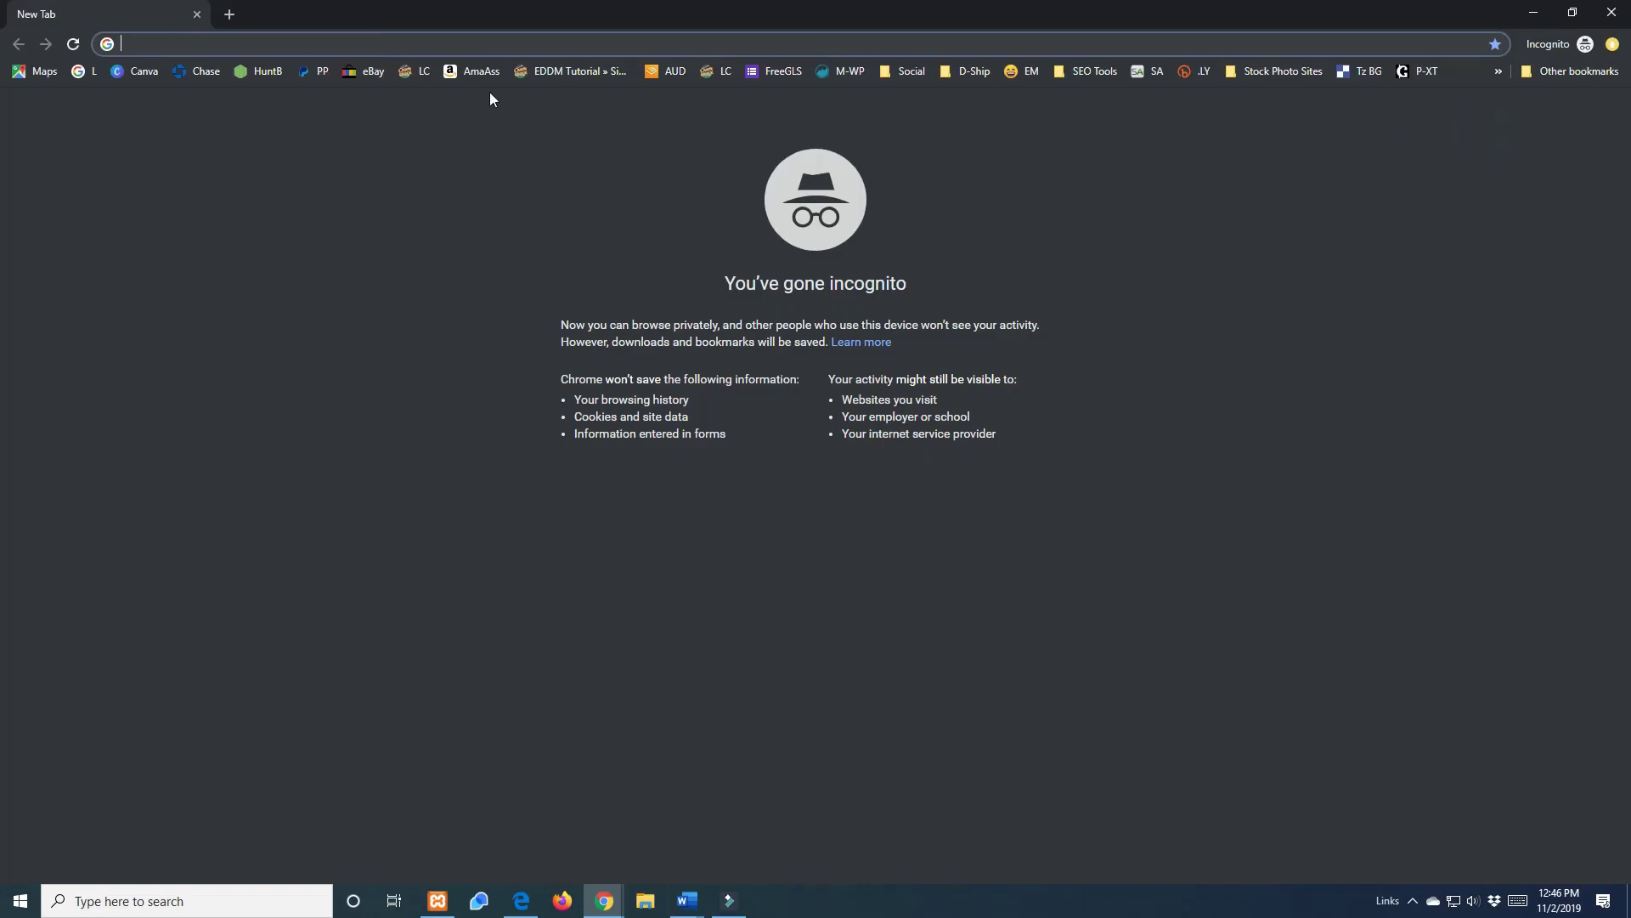
pyautogui.hotkey('ctrl', 'v')
pyautogui.press('Return')
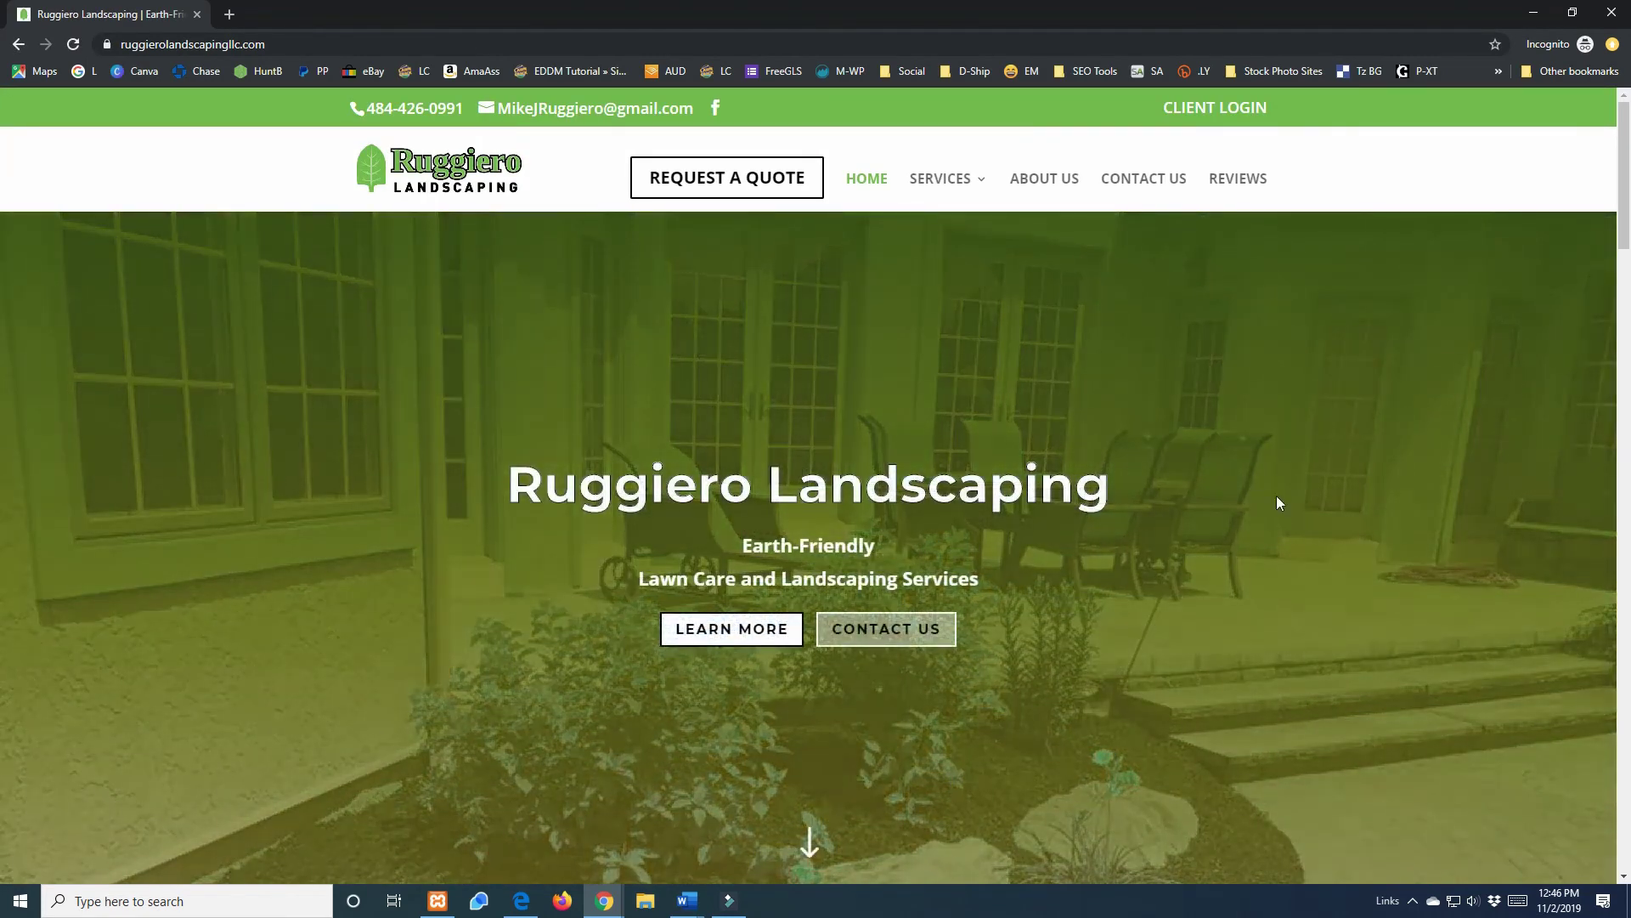
pyautogui.click(809, 845)
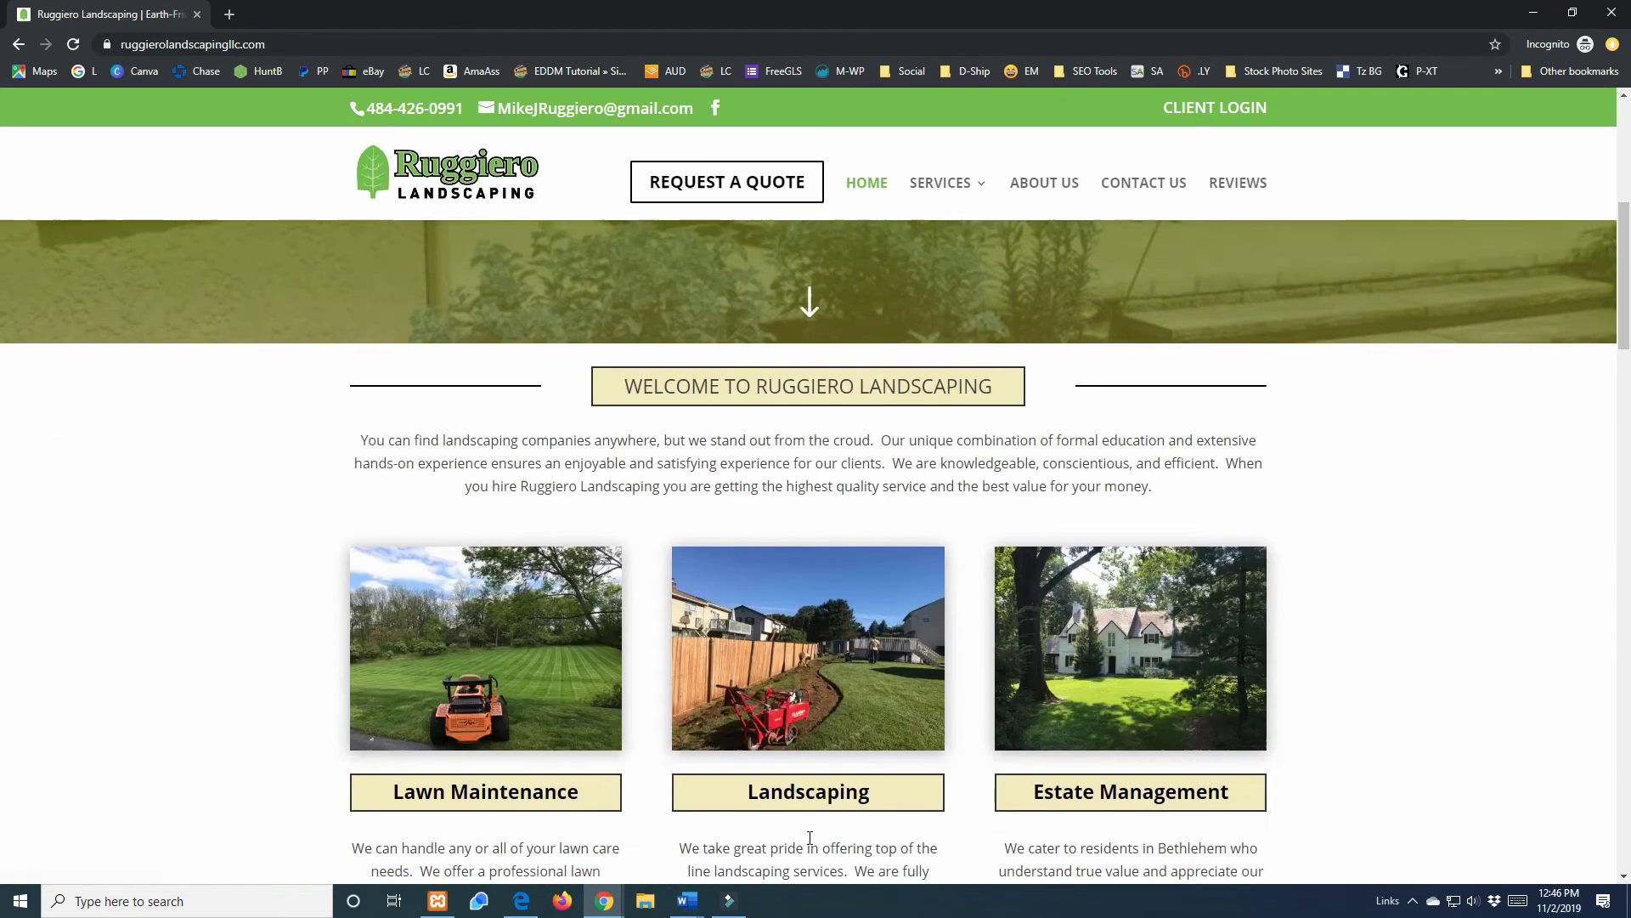
pyautogui.scroll(-14, 892, 476)
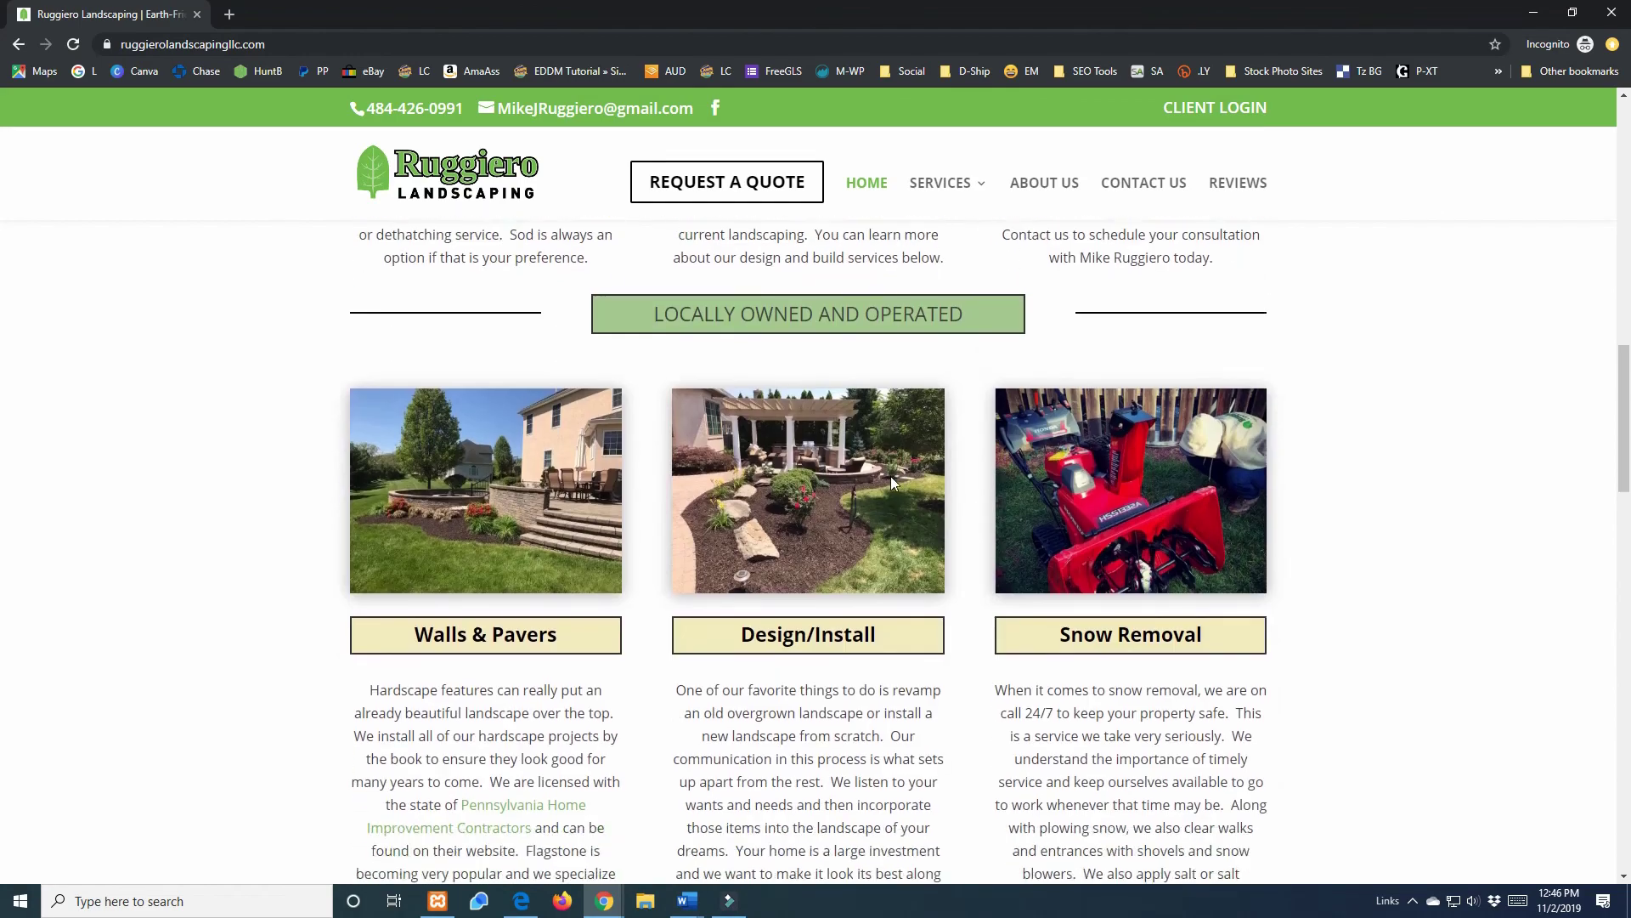
pyautogui.scroll(-15, 892, 481)
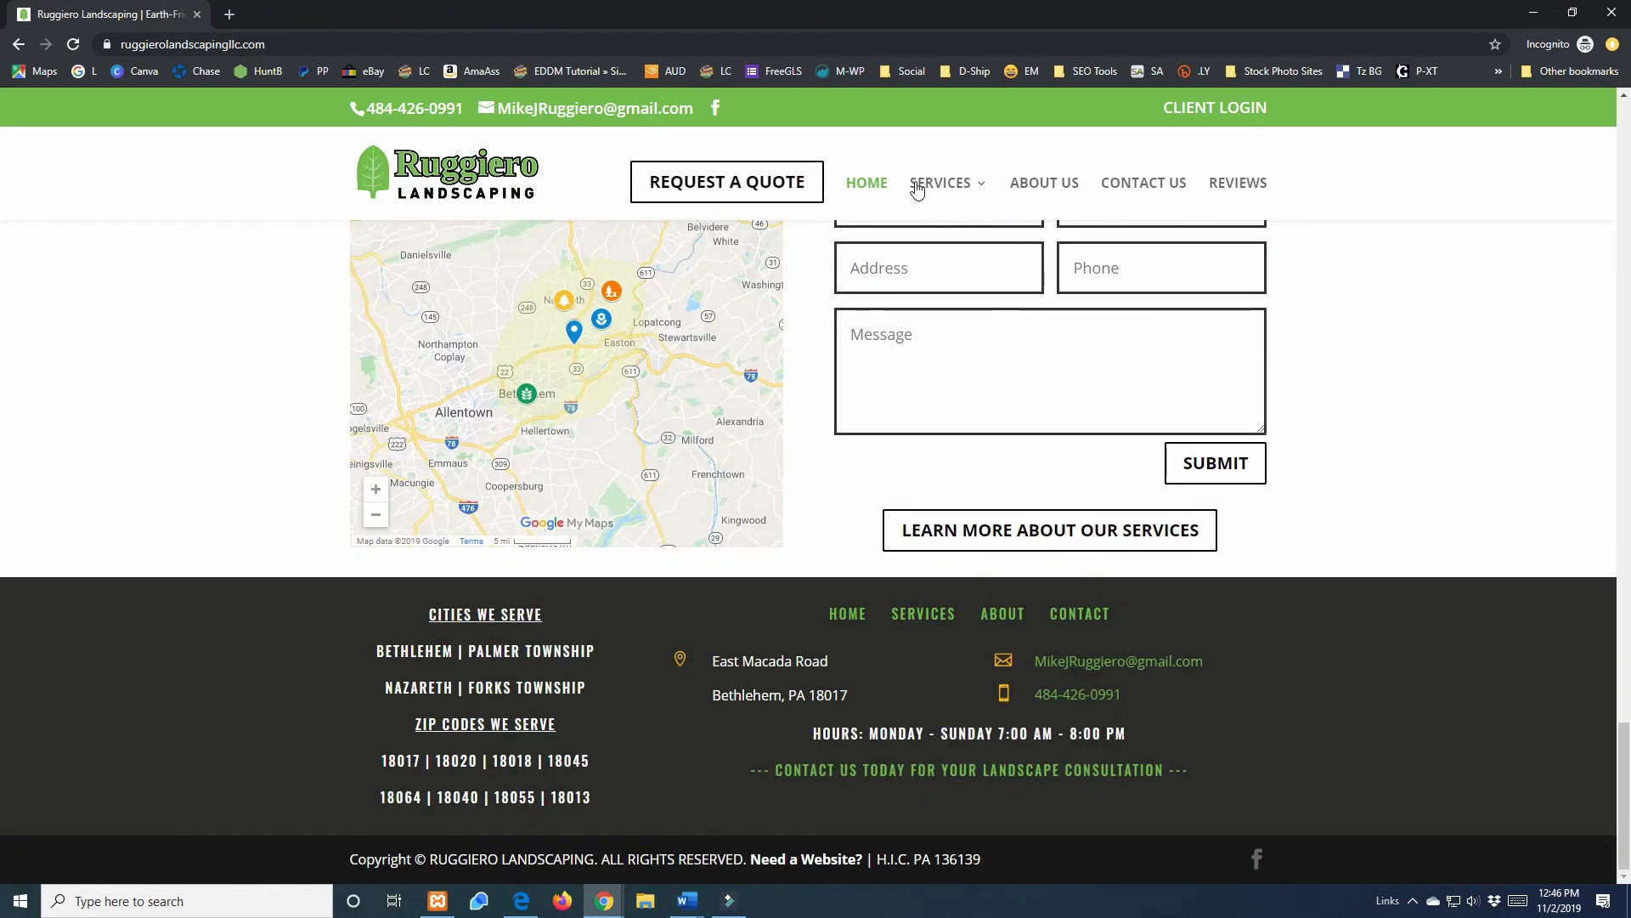
# Browse the Landscaping Services, Services and Contact Us pages of the live site.
pyautogui.moveTo(938, 187)
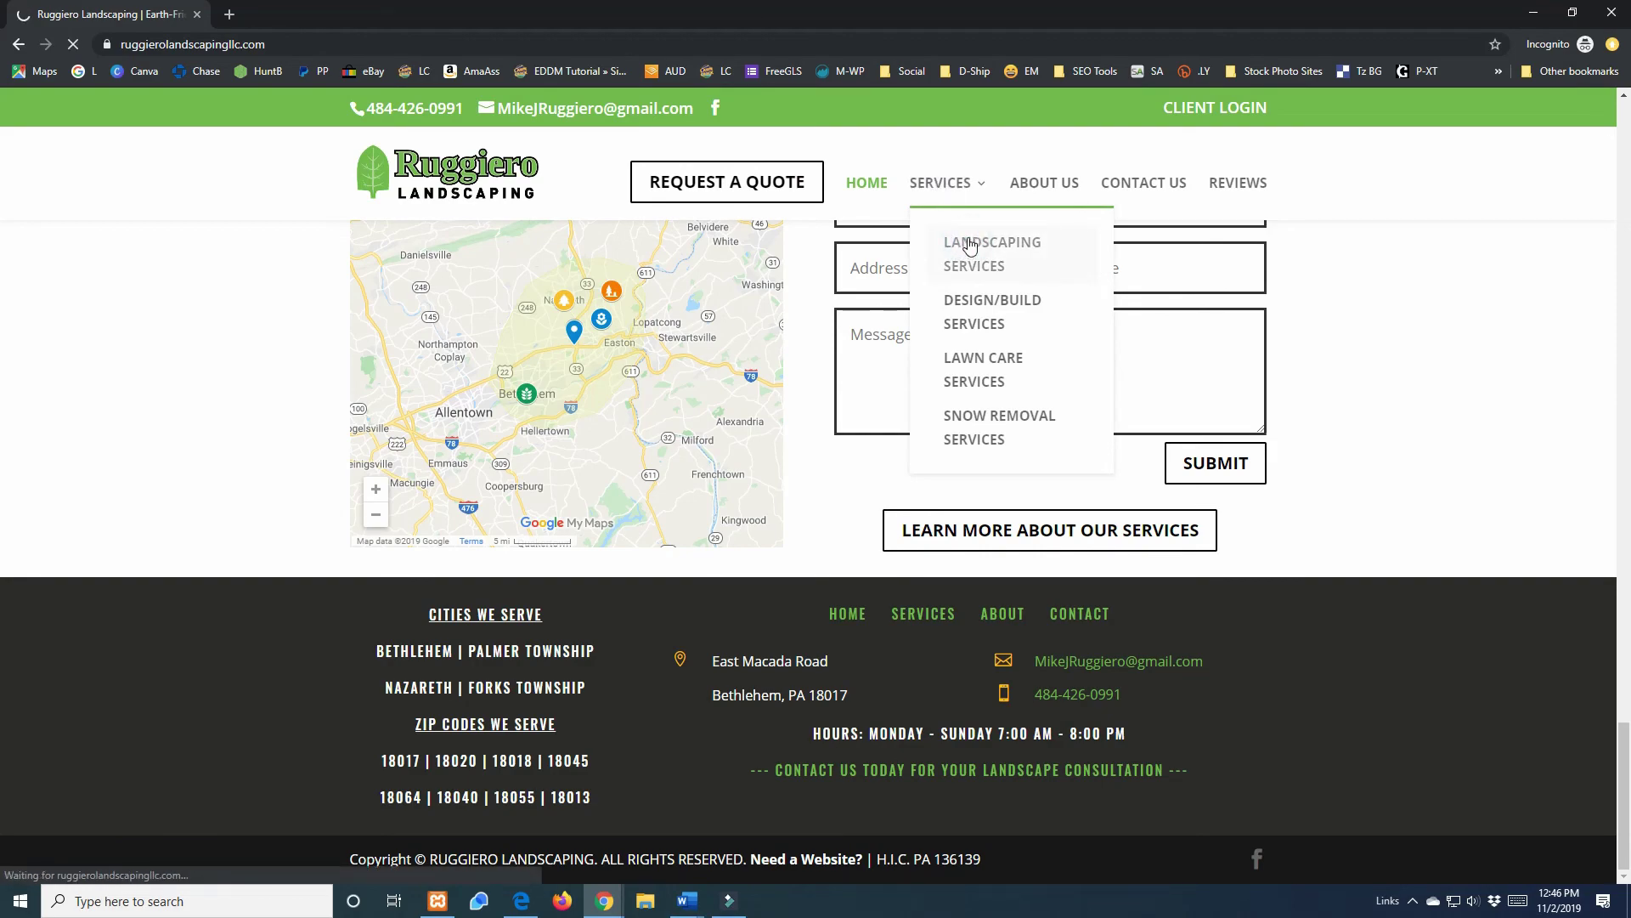
pyautogui.click(969, 252)
pyautogui.scroll(-20, 873, 395)
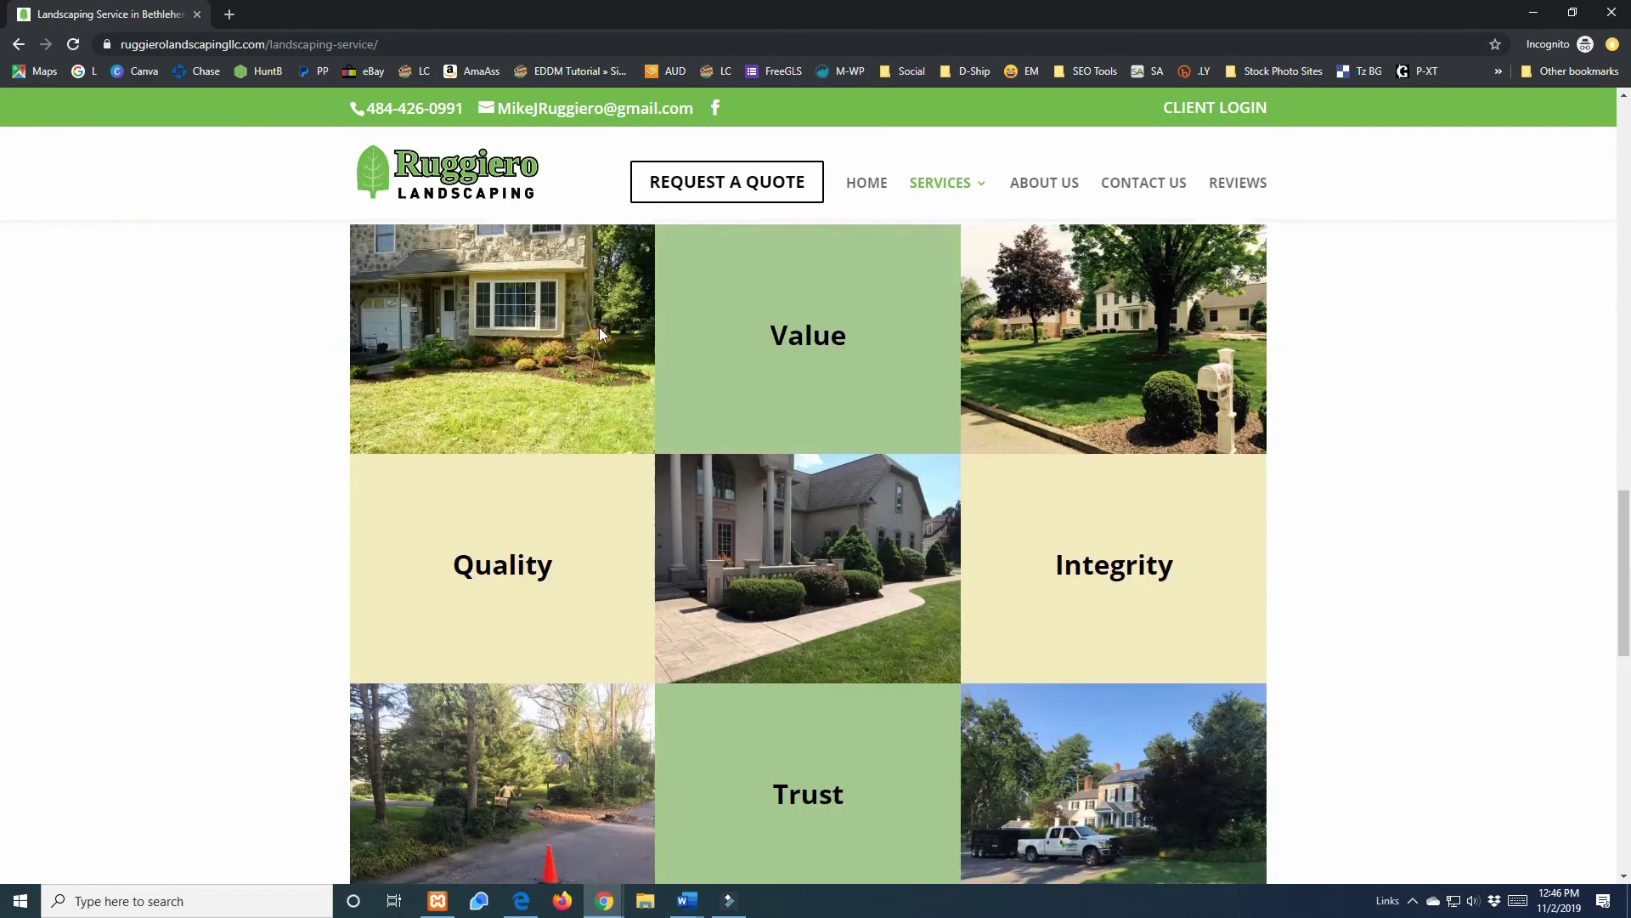
pyautogui.scroll(-2, 873, 396)
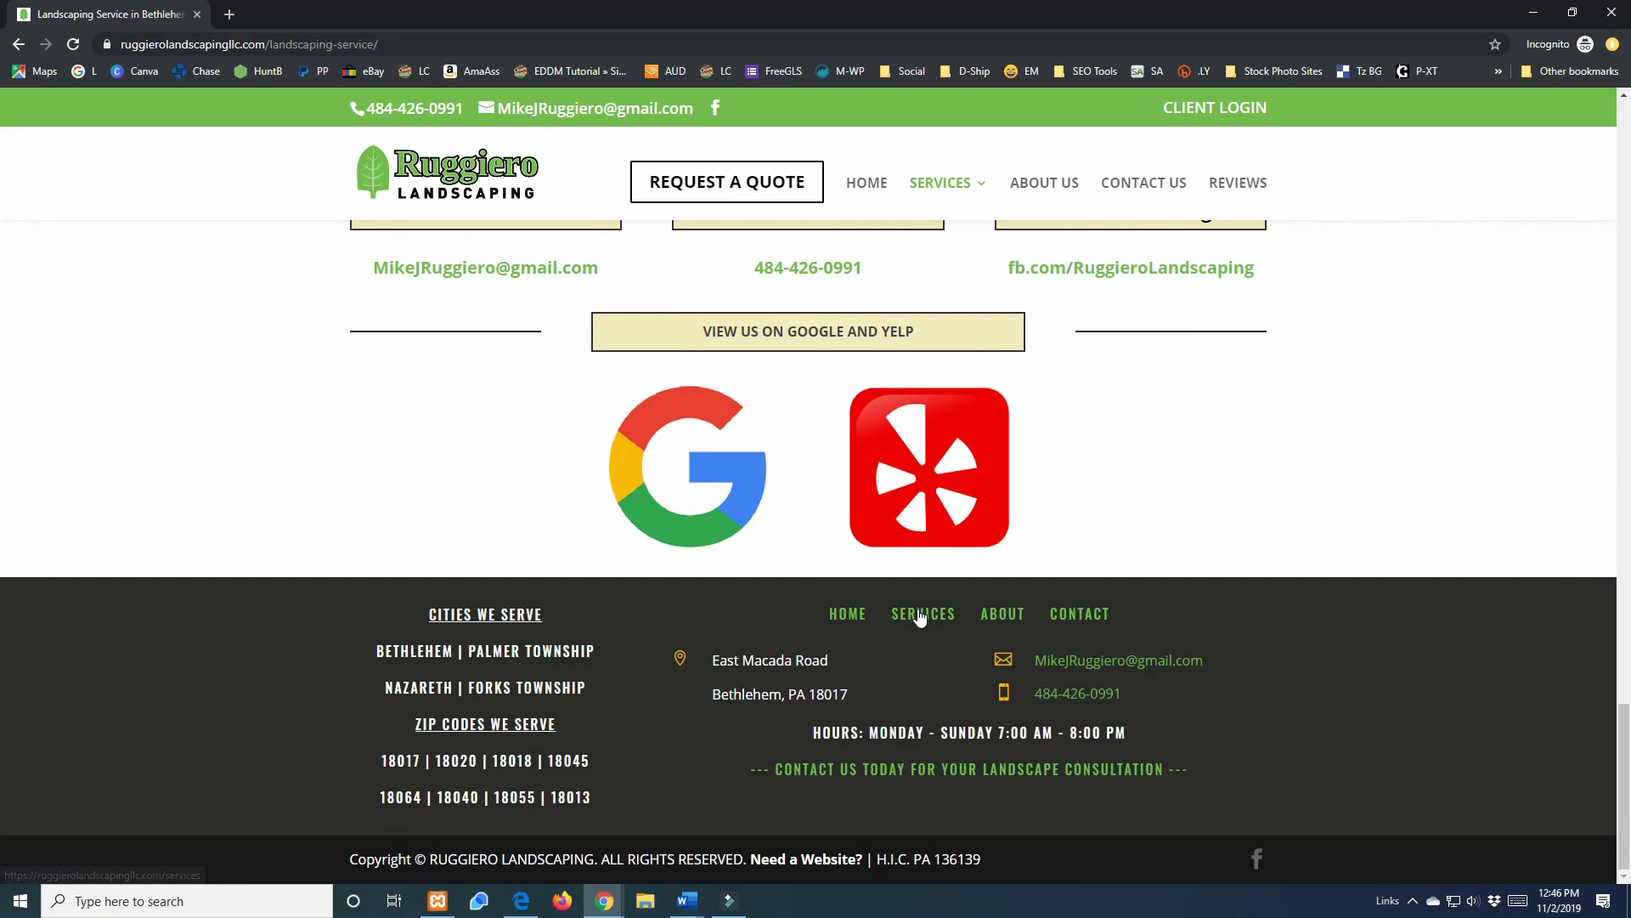
pyautogui.click(920, 614)
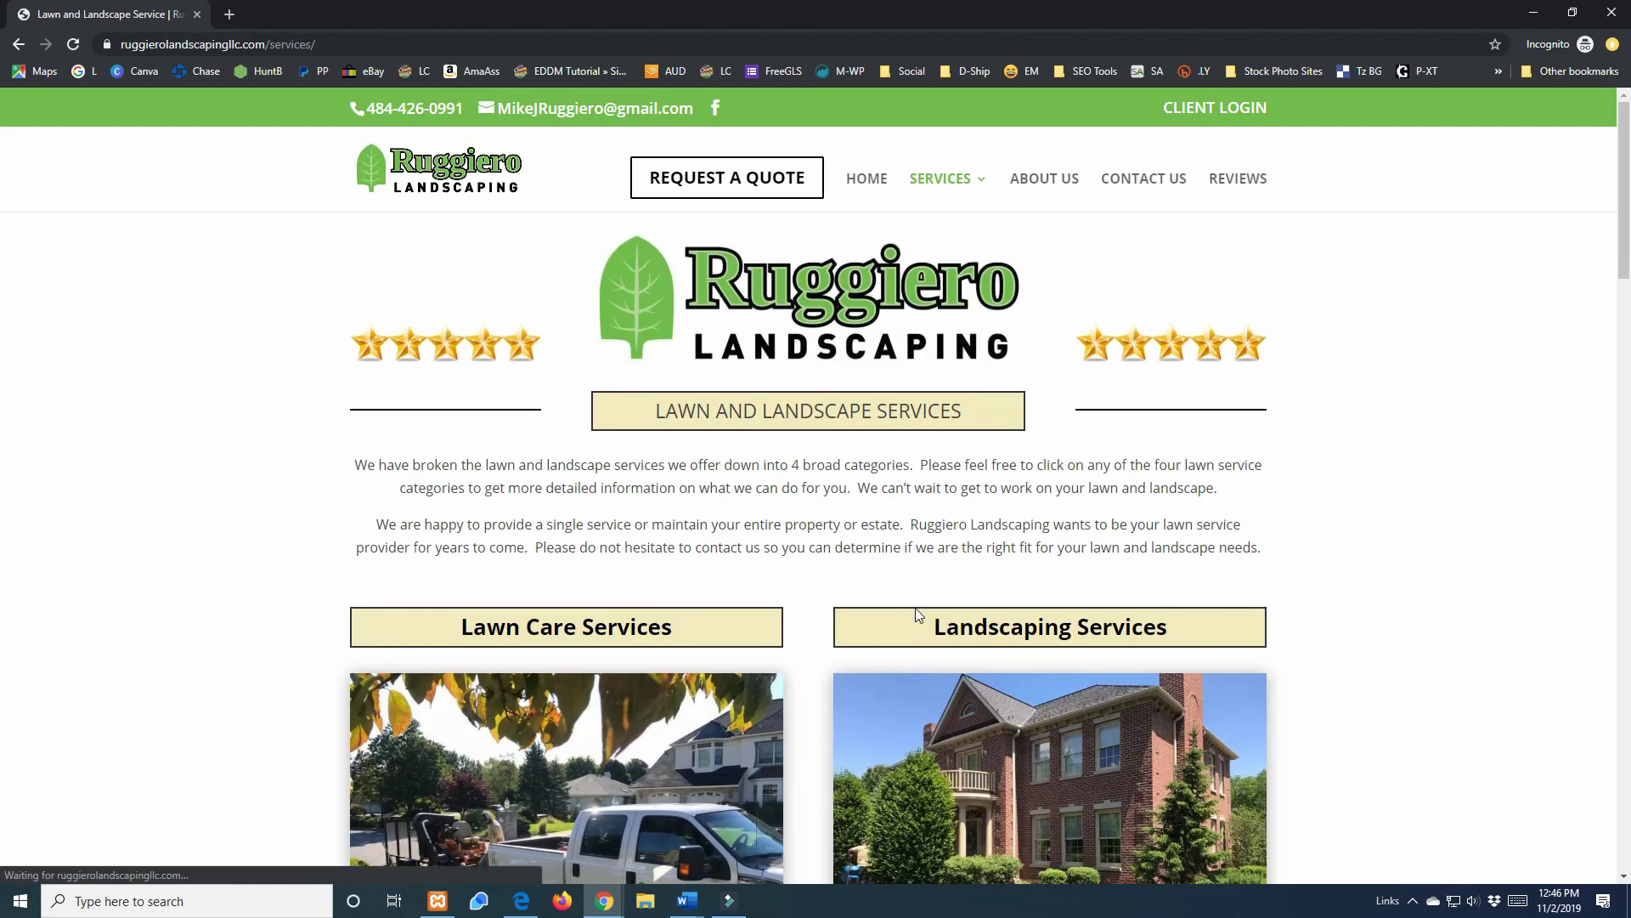
pyautogui.scroll(-15, 782, 565)
pyautogui.scroll(-10, 790, 556)
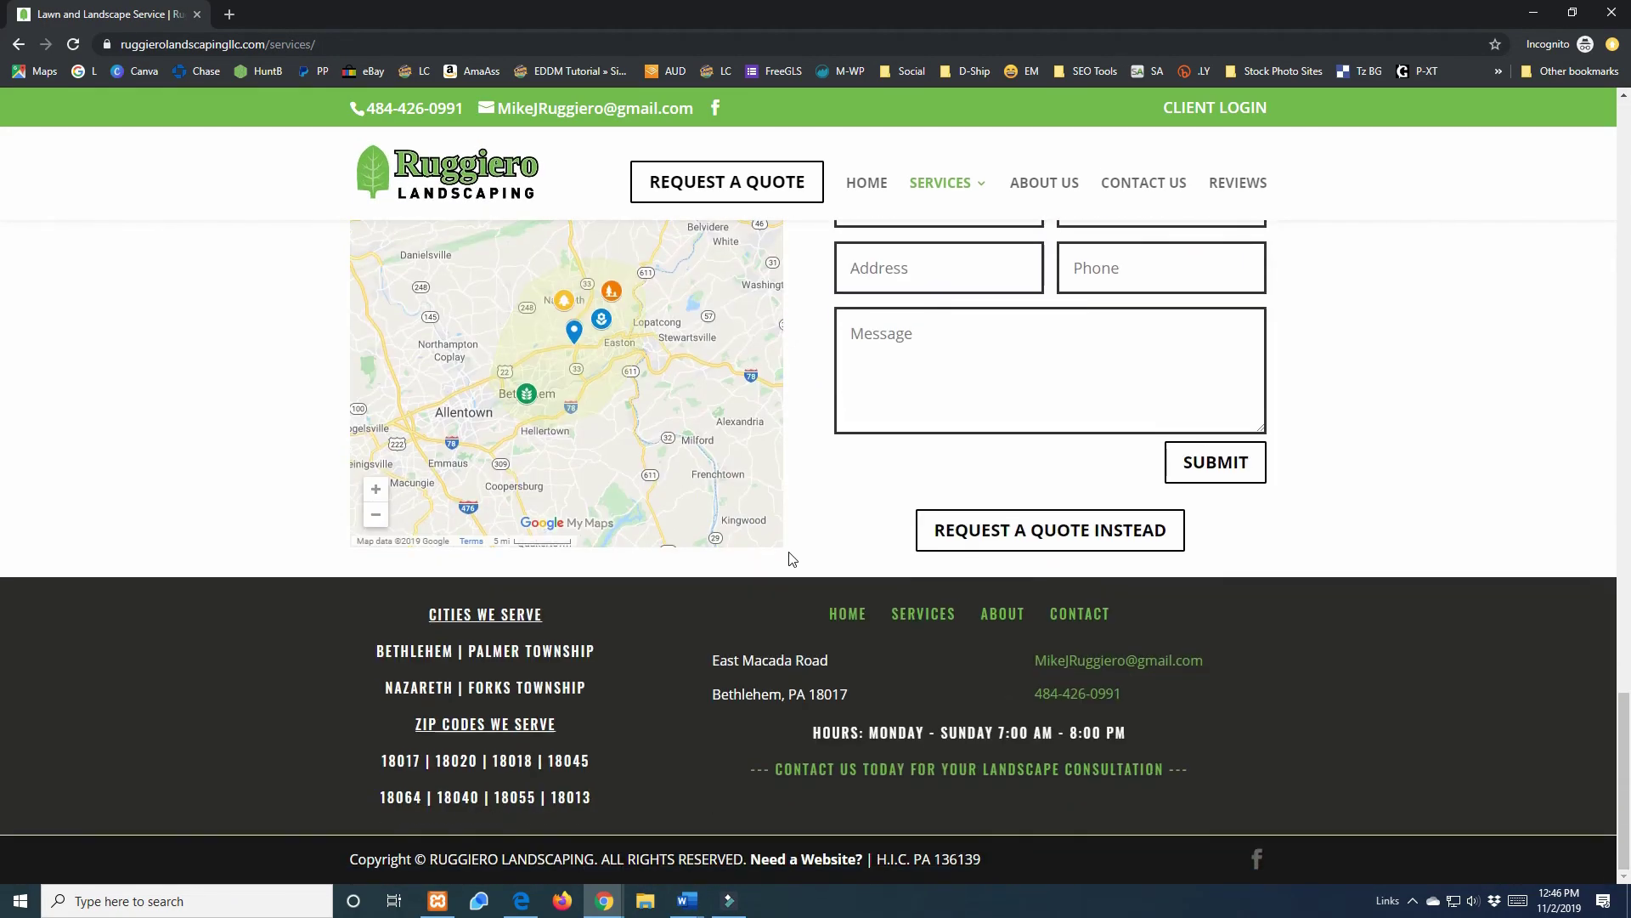
pyautogui.click(1085, 616)
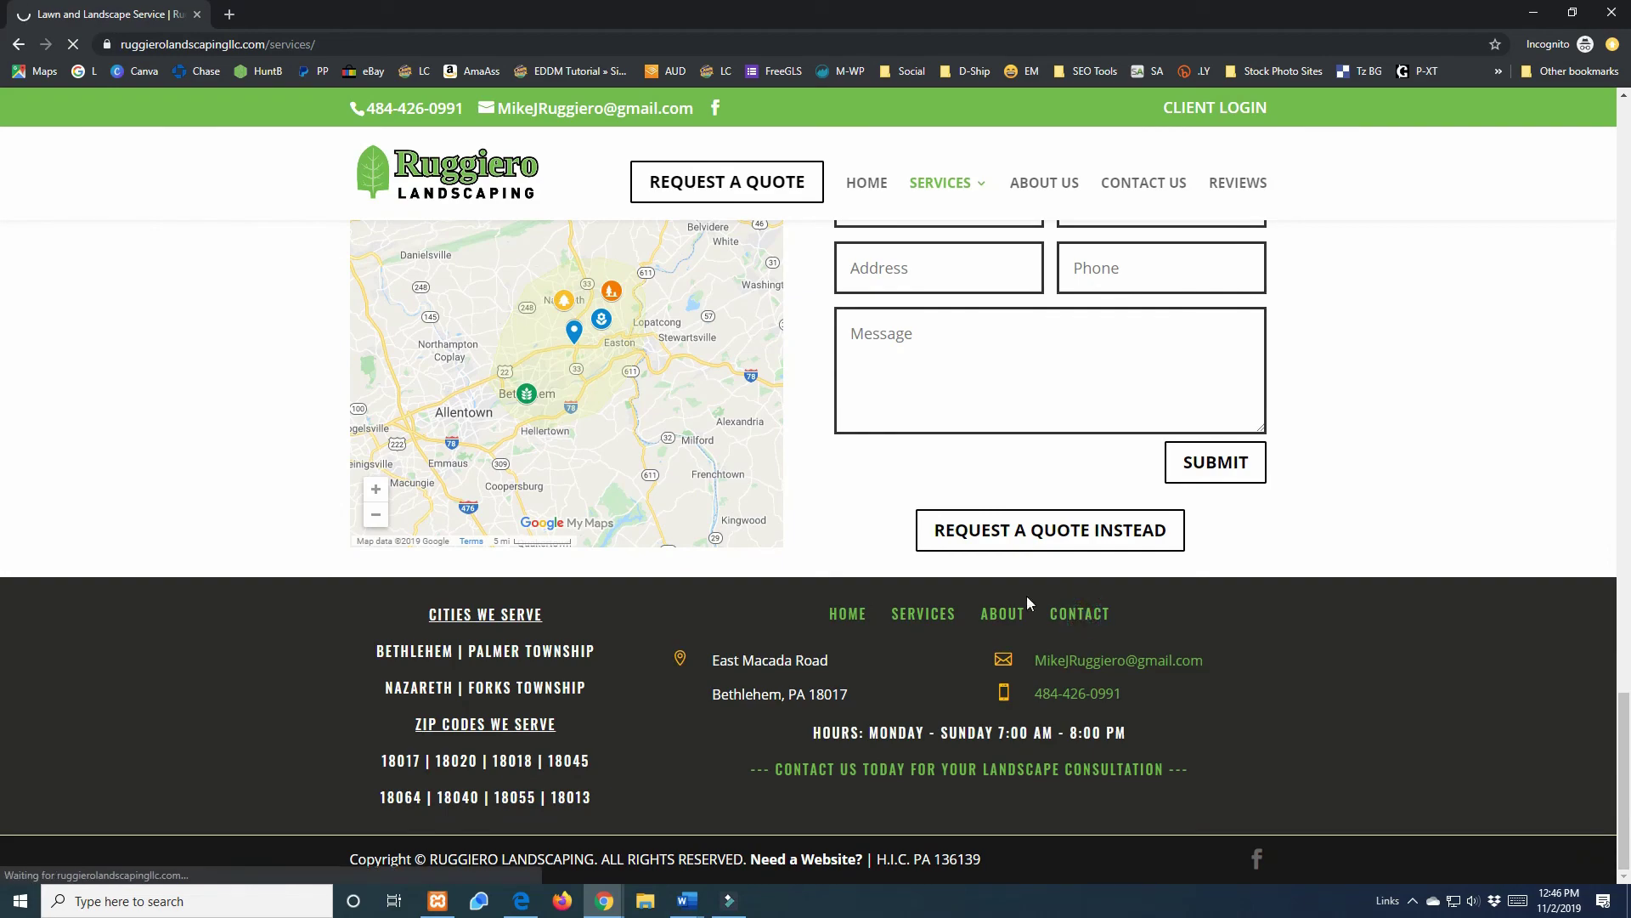
pyautogui.scroll(-14, 397, 510)
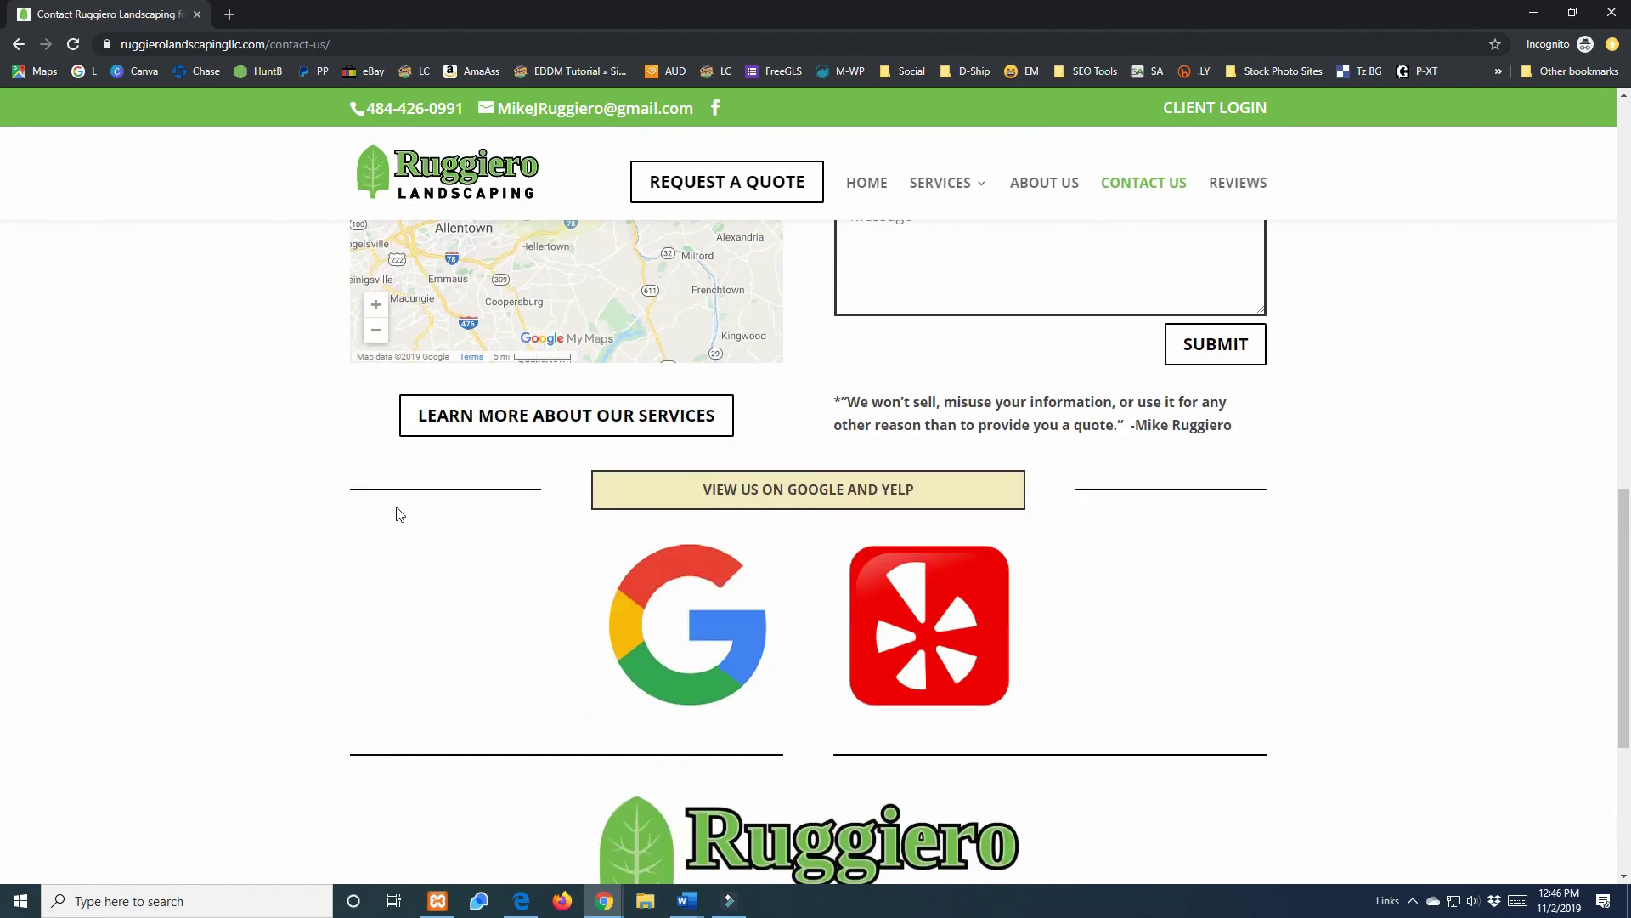
pyautogui.scroll(-4, 396, 513)
pyautogui.scroll(10, 430, 528)
# Scroll through Landscaping Services showing Mulch Installation, Shrub Trimming and Landscape Cleanup.
pyautogui.moveTo(934, 195)
pyautogui.click(969, 250)
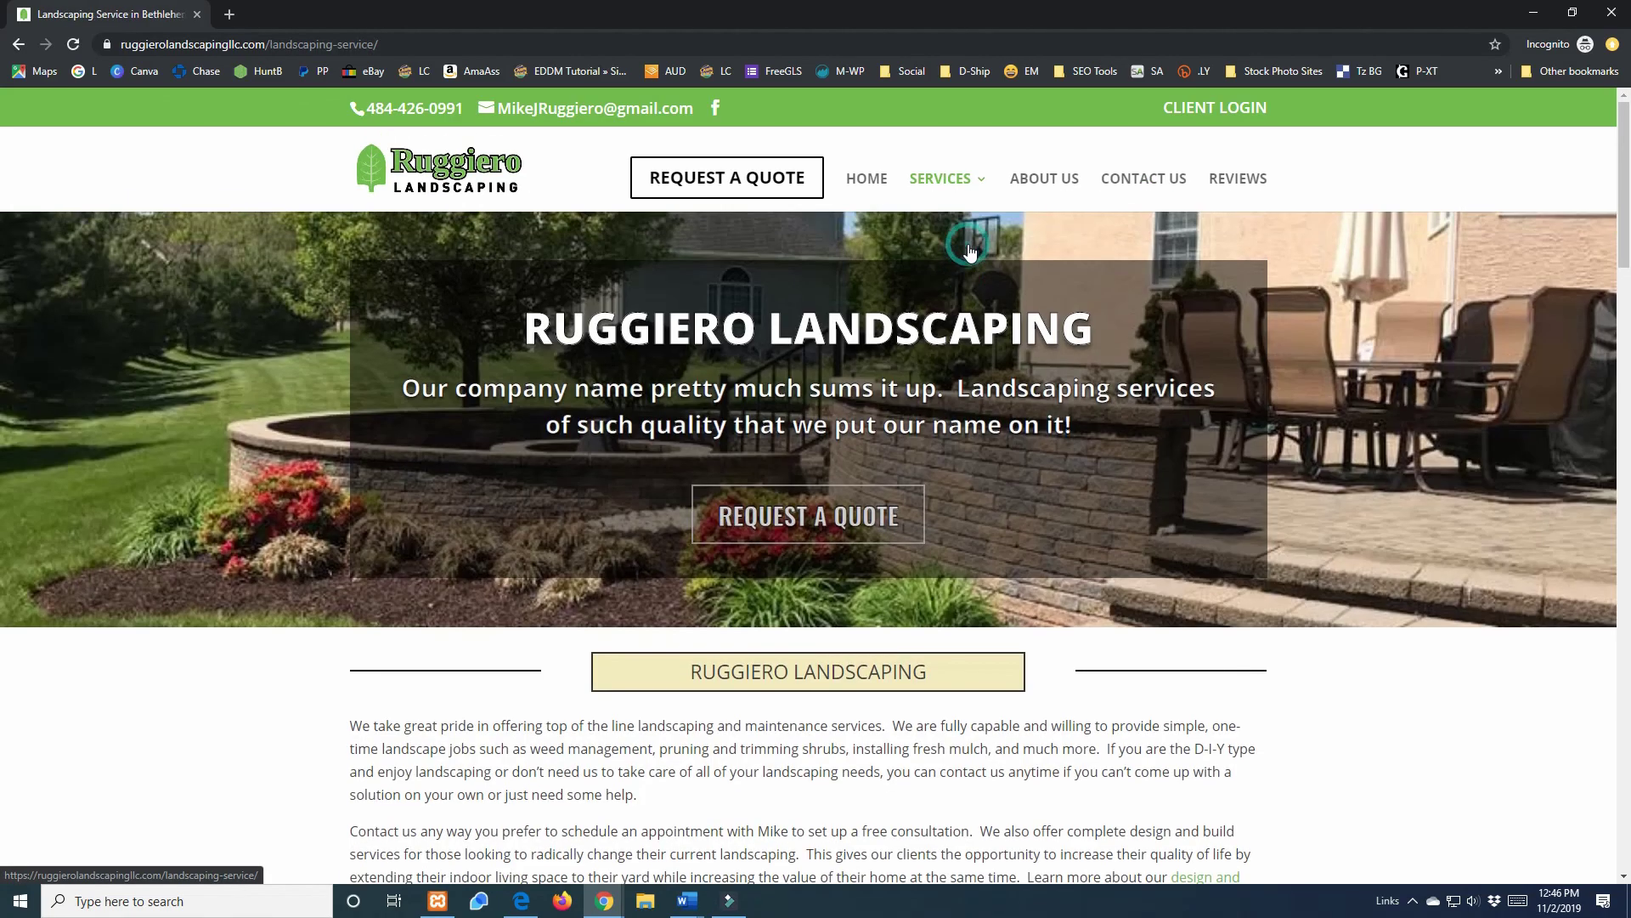
pyautogui.scroll(-16, 384, 476)
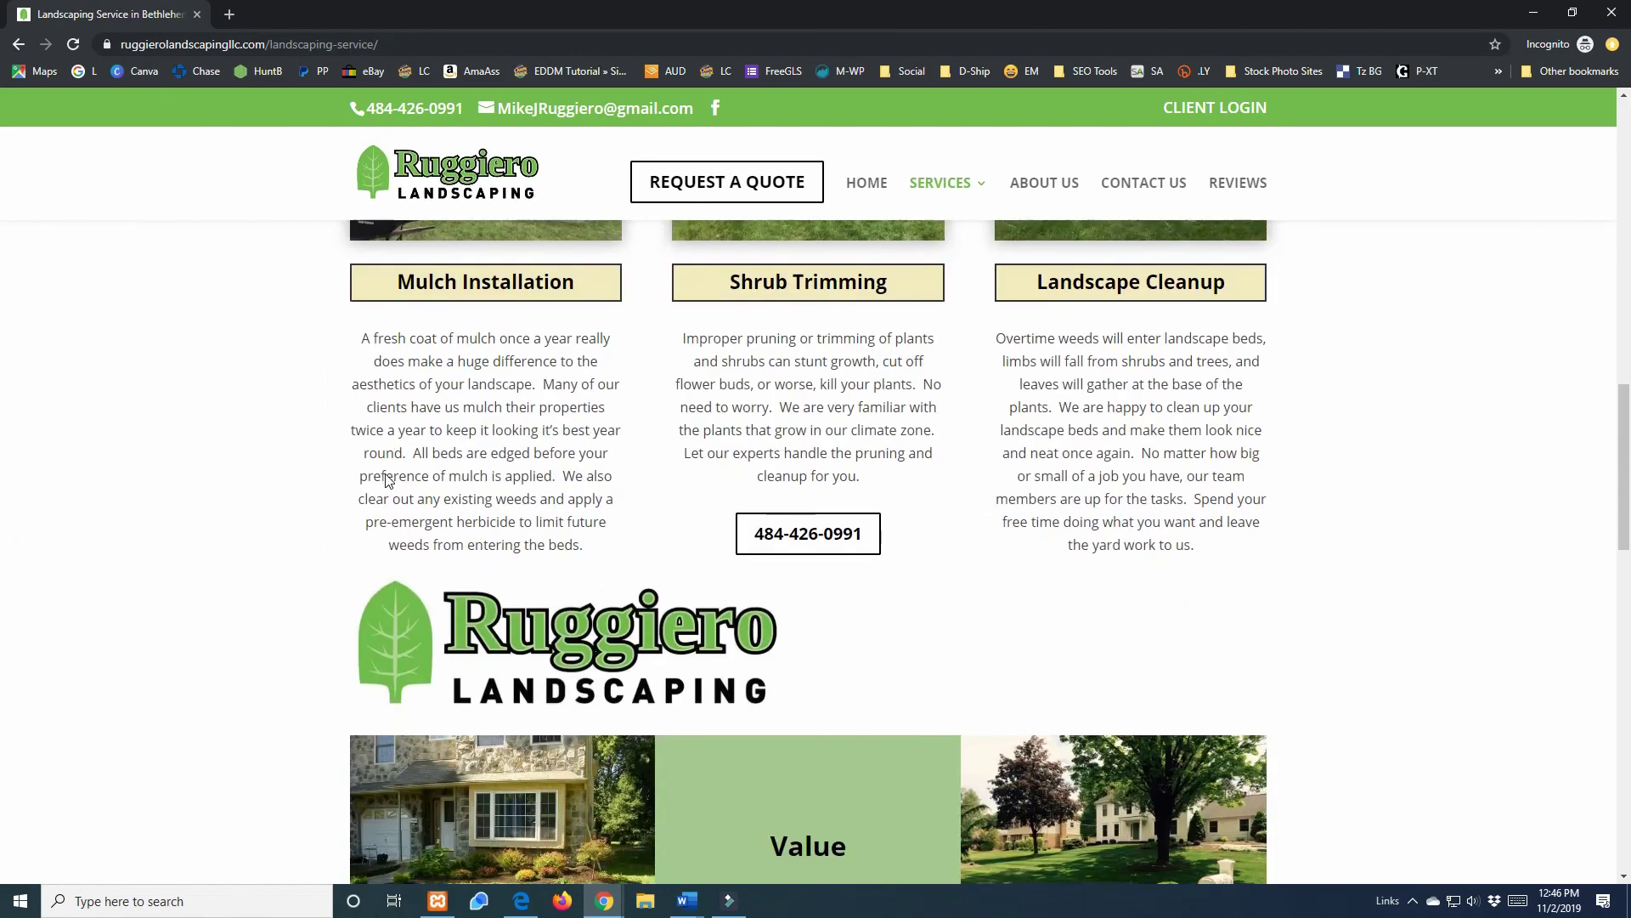
pyautogui.scroll(-10, 386, 479)
pyautogui.scroll(6, 387, 477)
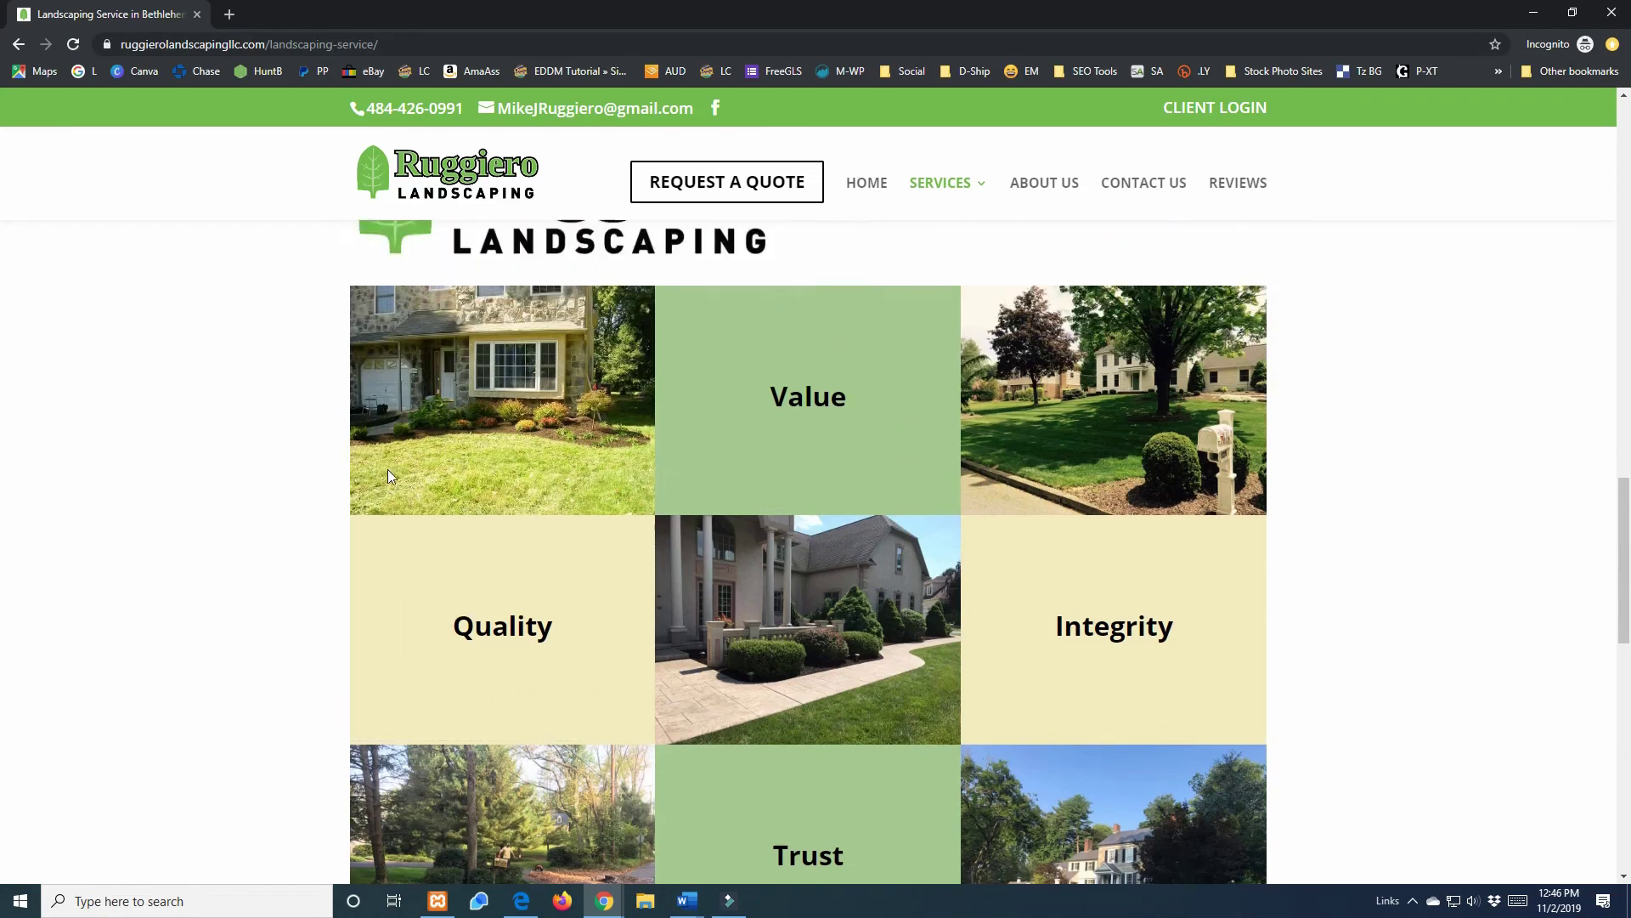
pyautogui.scroll(-12, 387, 476)
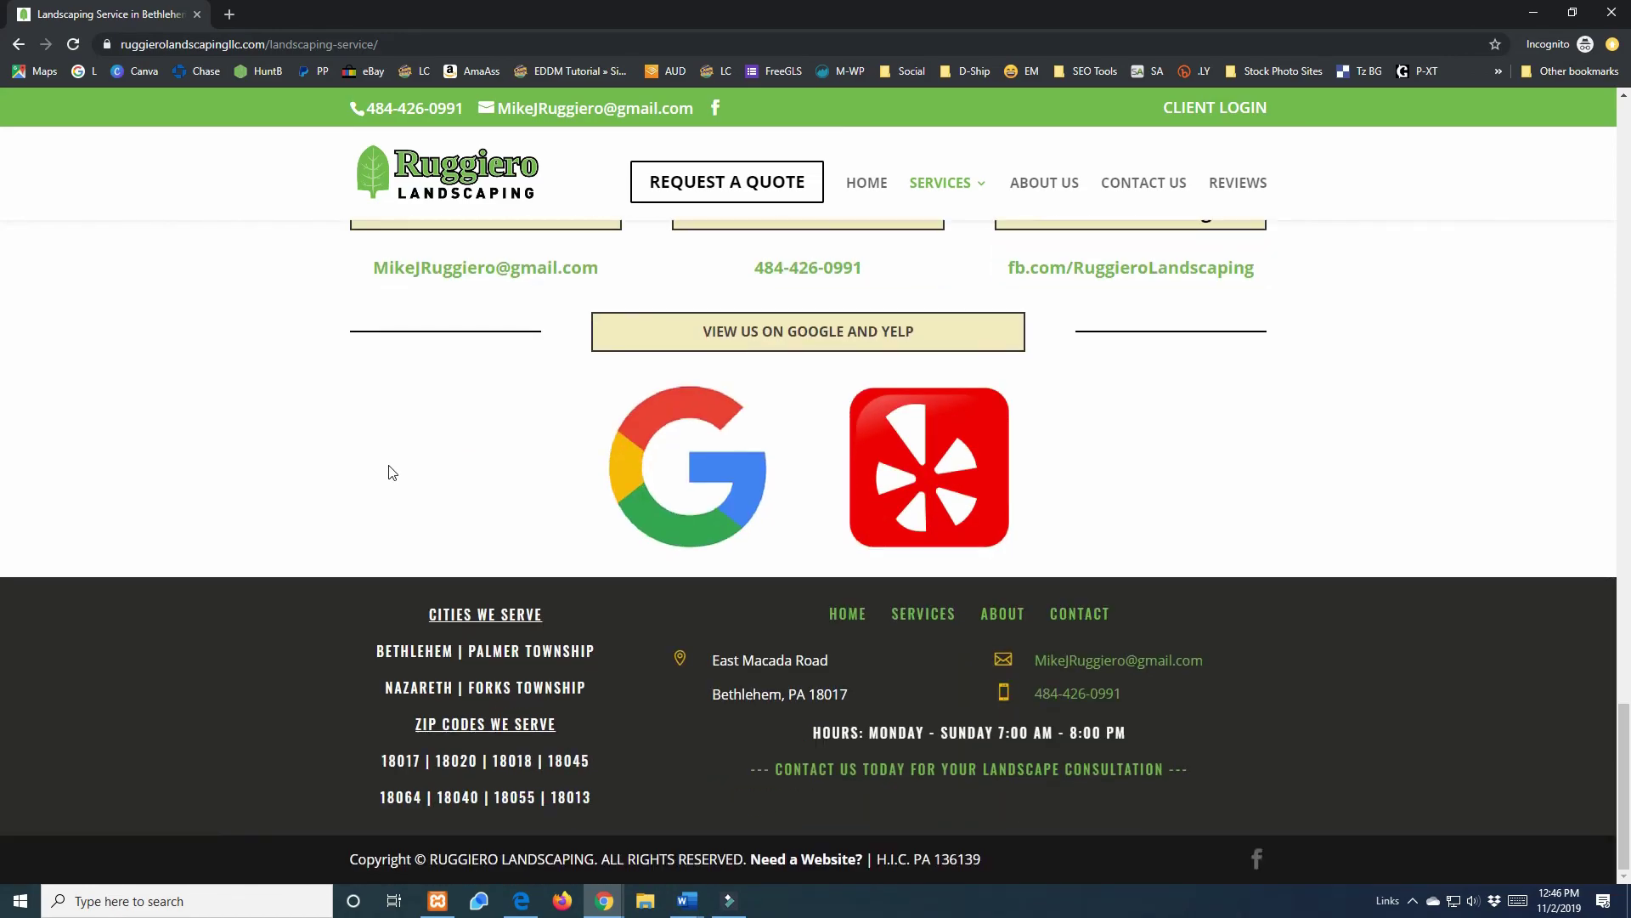
pyautogui.scroll(9, 347, 463)
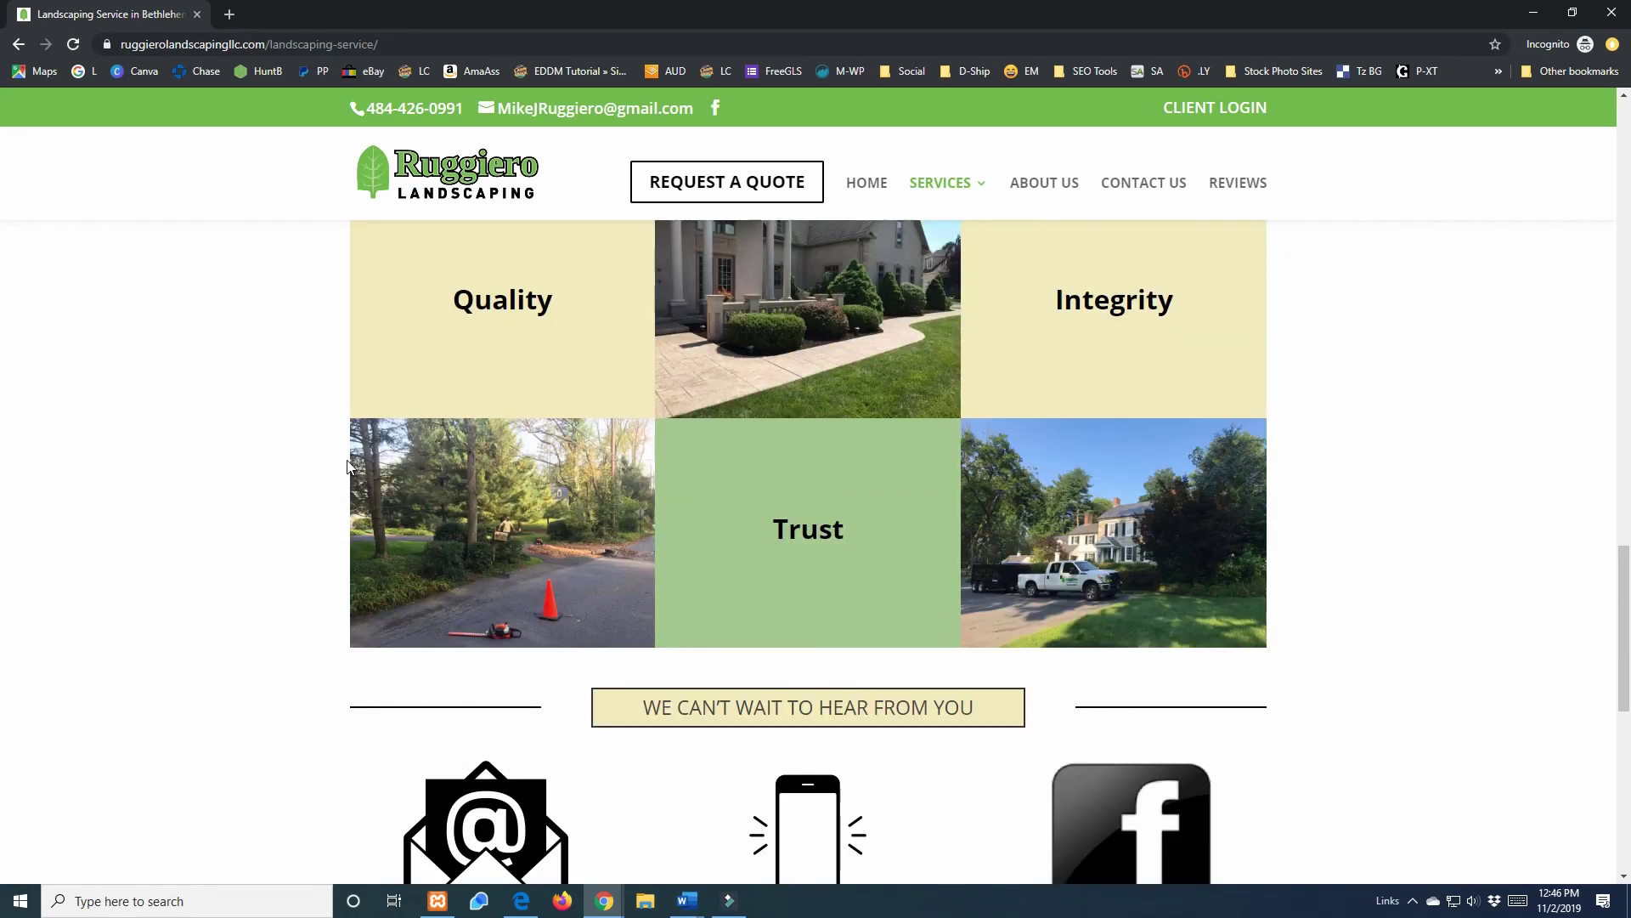
pyautogui.scroll(15, 347, 465)
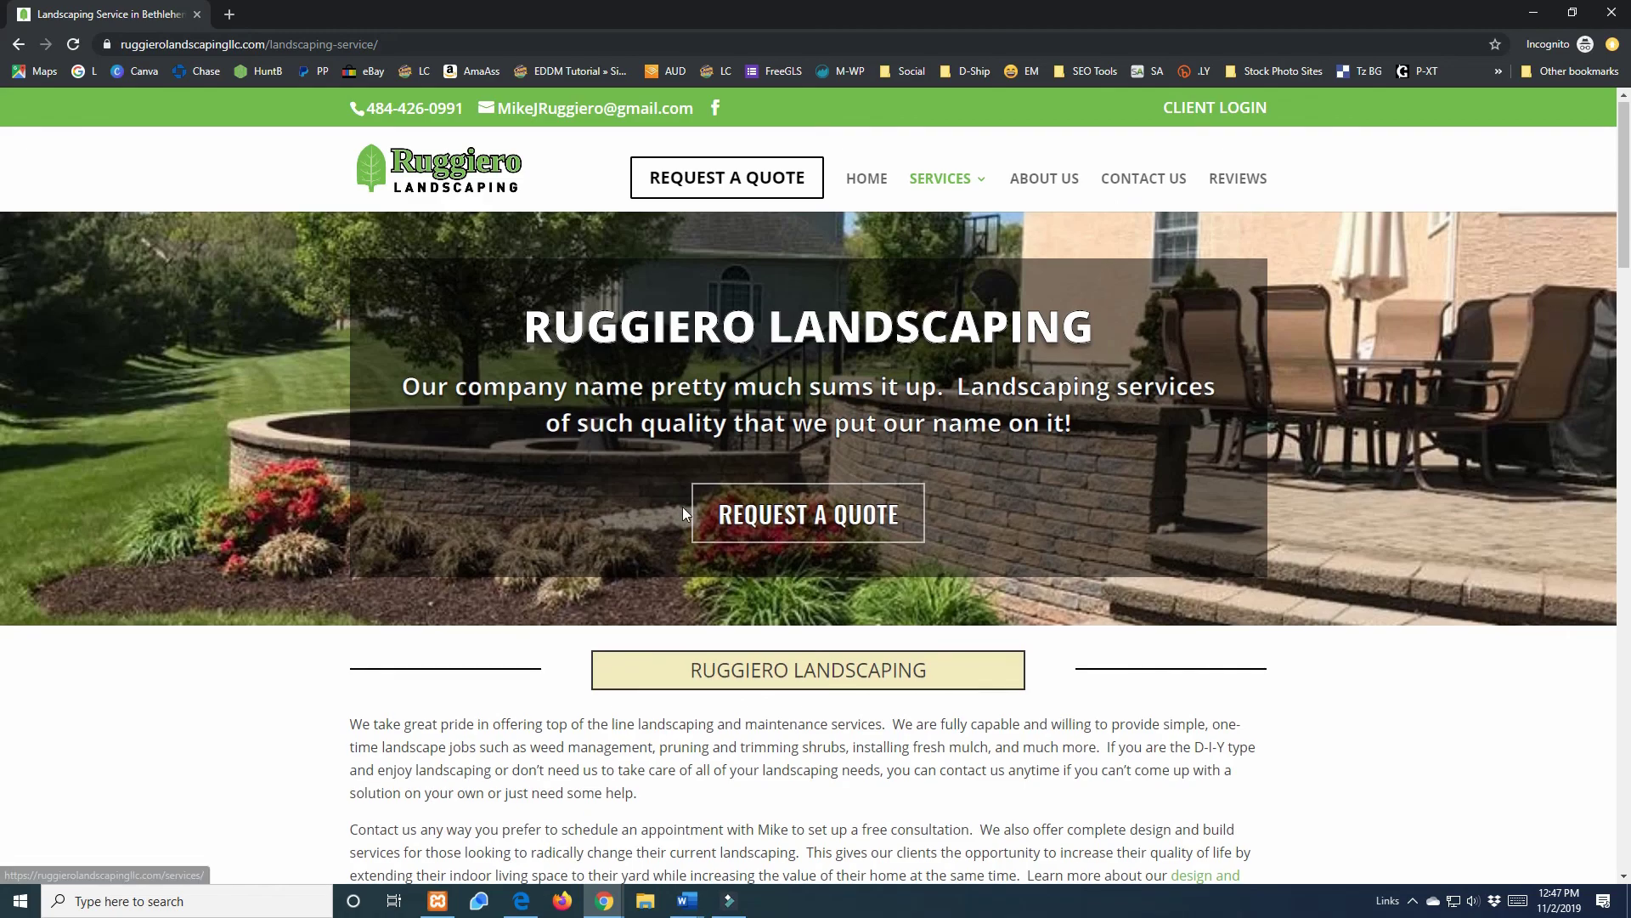
pyautogui.scroll(-10, 683, 513)
pyautogui.scroll(-15, 682, 513)
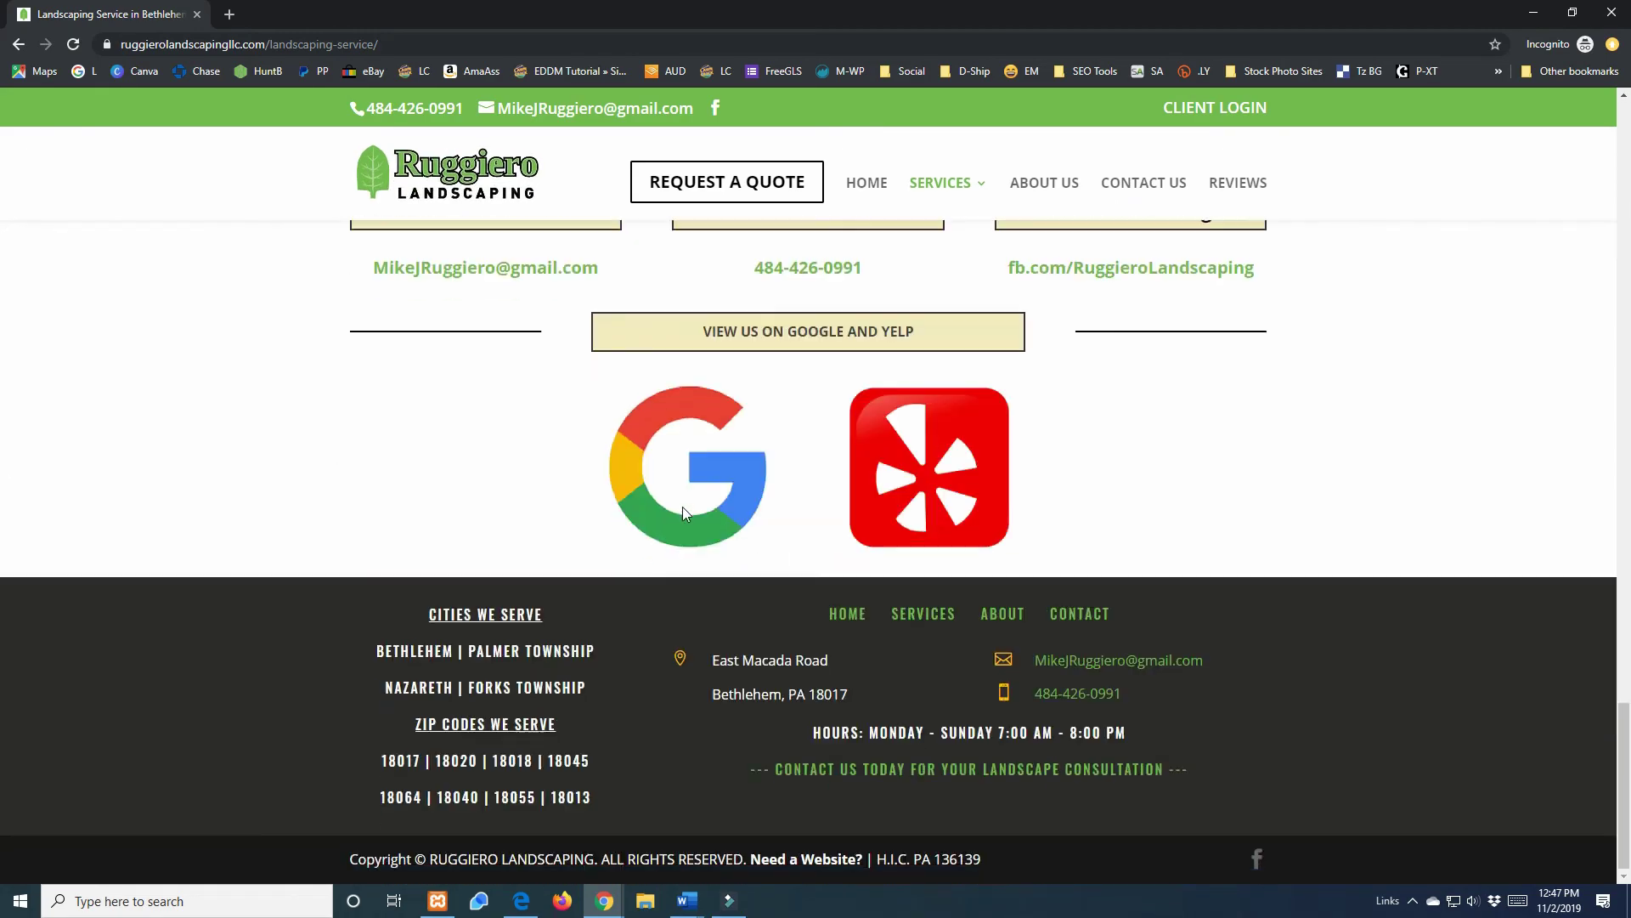
pyautogui.scroll(20, 685, 512)
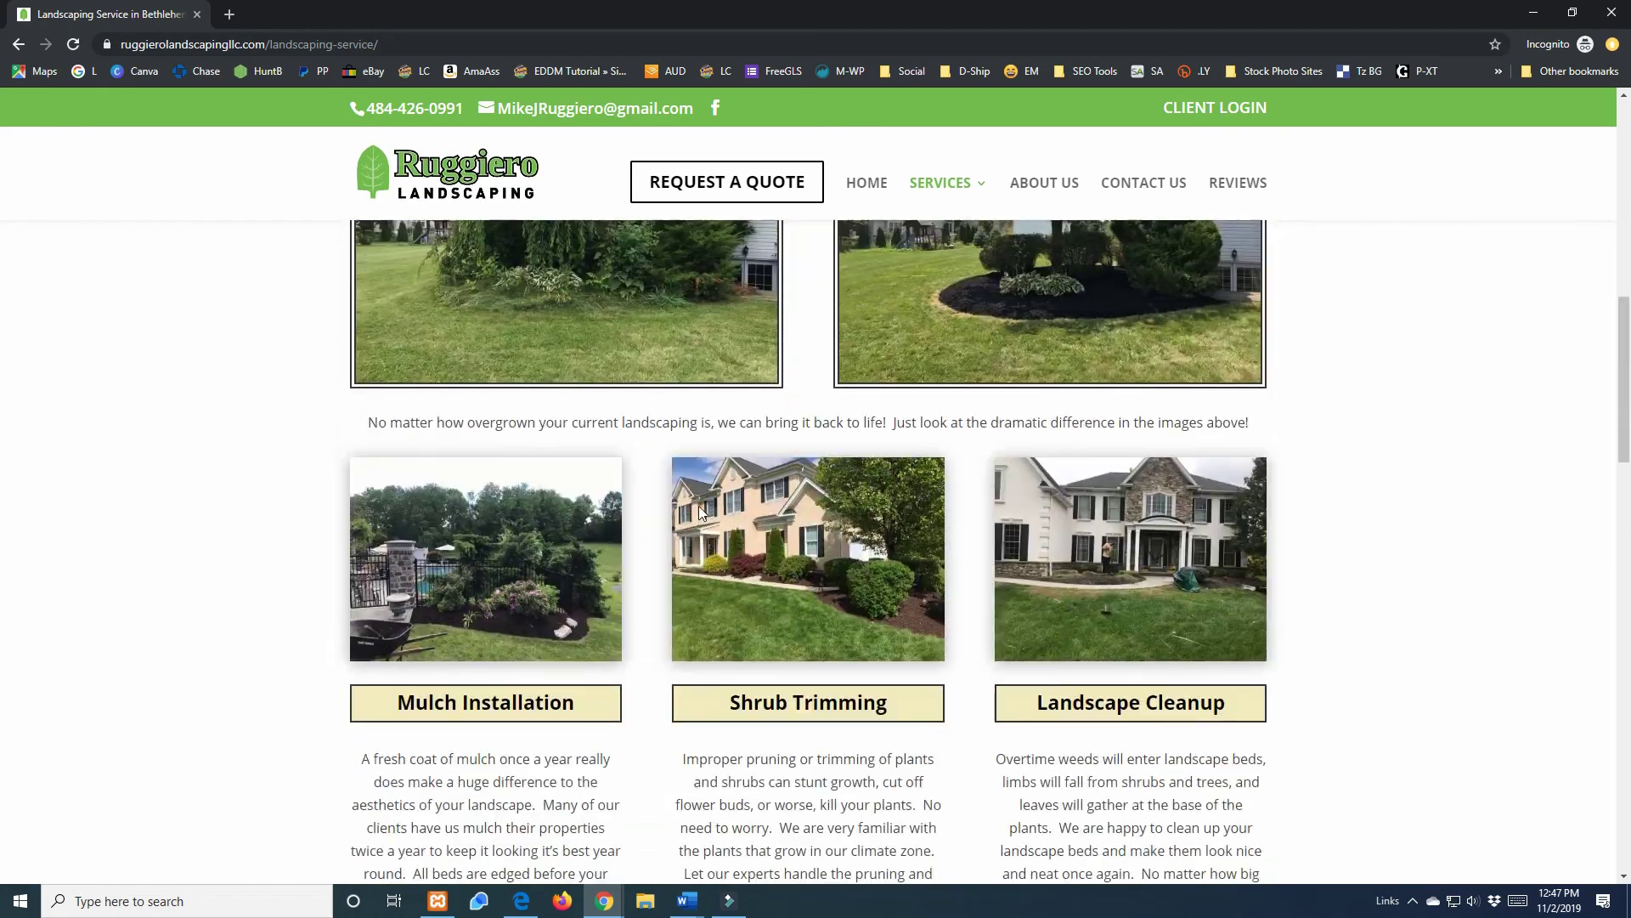